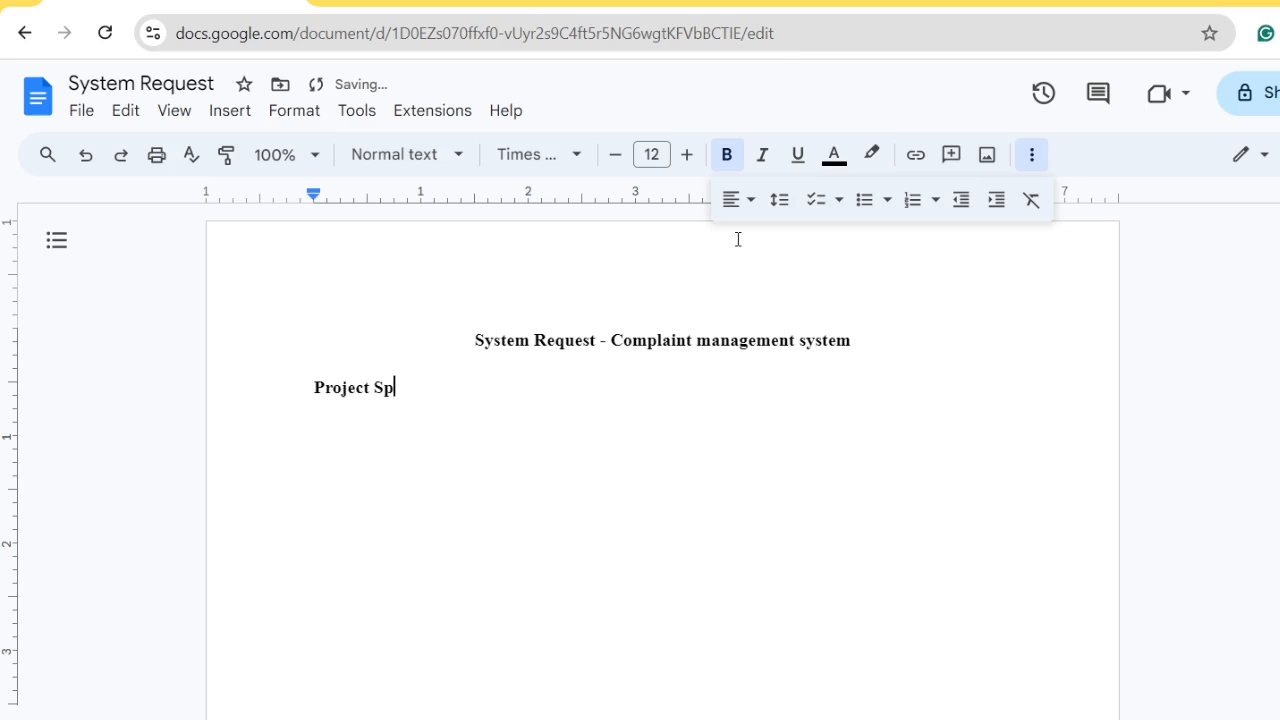
# Add the Business Need heading on a new line below Project Sponsor
pyautogui.press('Return')
pyautogui.write('Busines')
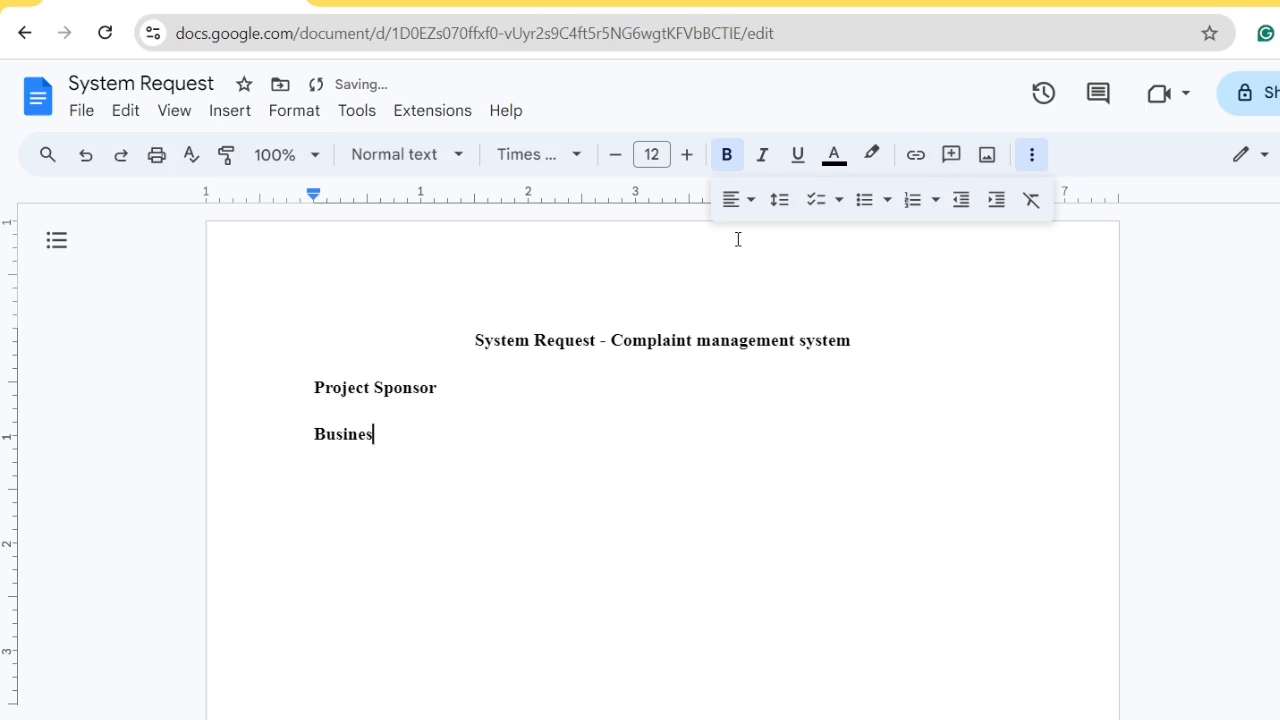
pyautogui.write('s Need')
pyautogui.press('Return')
# Reuse the copied word 'Business' to add the Business Requirement heading
pyautogui.doubleClick(341, 437)
pyautogui.hotkey('ctrl', 'c')
pyautogui.click(337, 475)
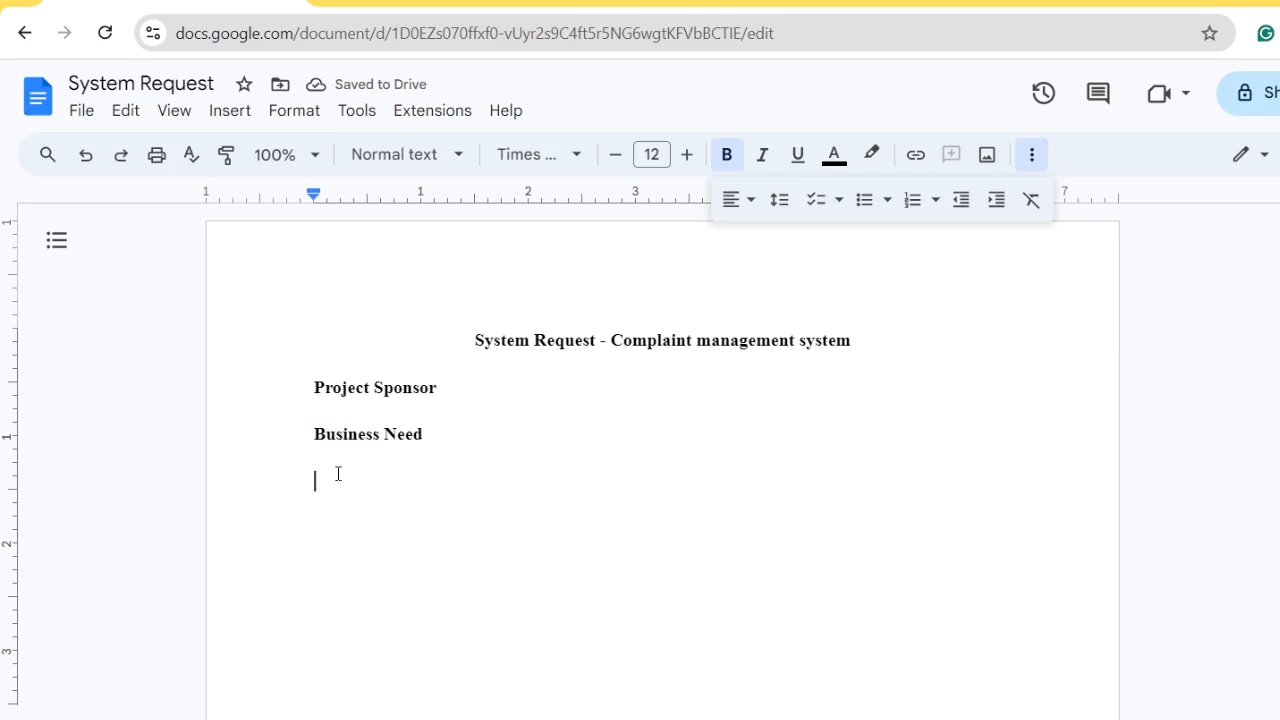
pyautogui.hotkey('ctrl', 'v')
pyautogui.write('RE')
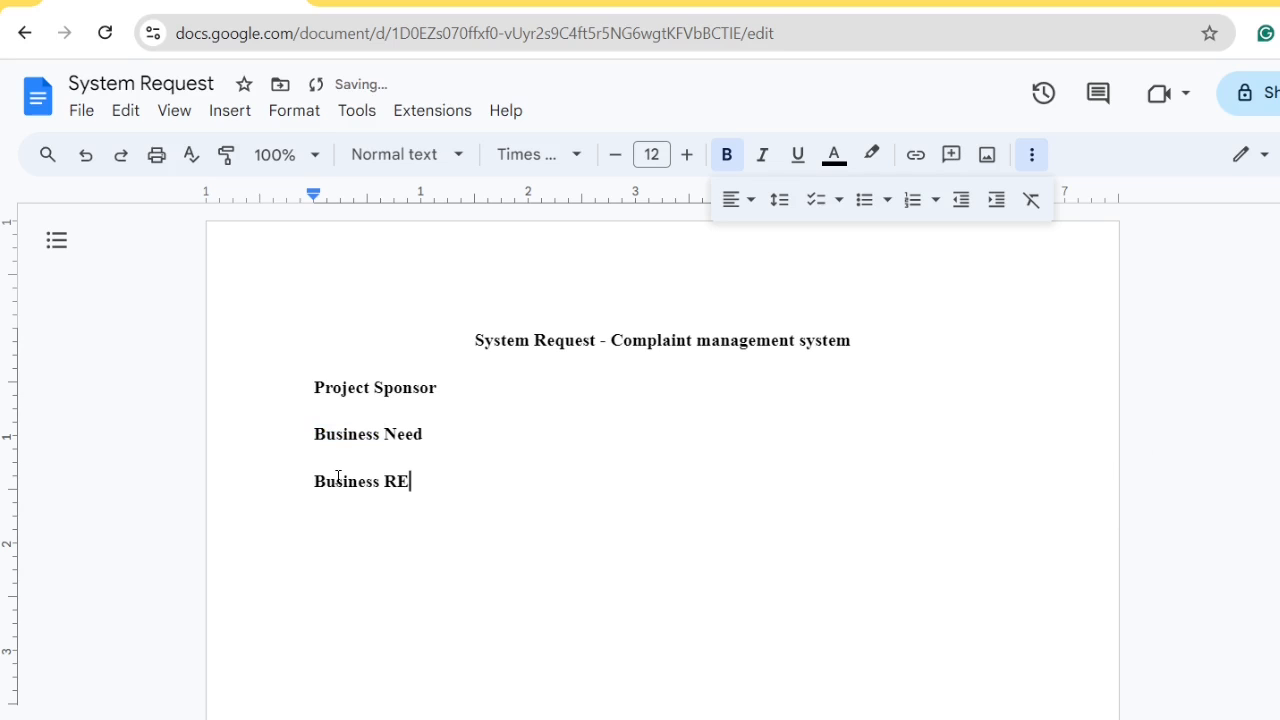
pyautogui.press('BackSpace')
pyautogui.write('equirement')
pyautogui.press('Return')
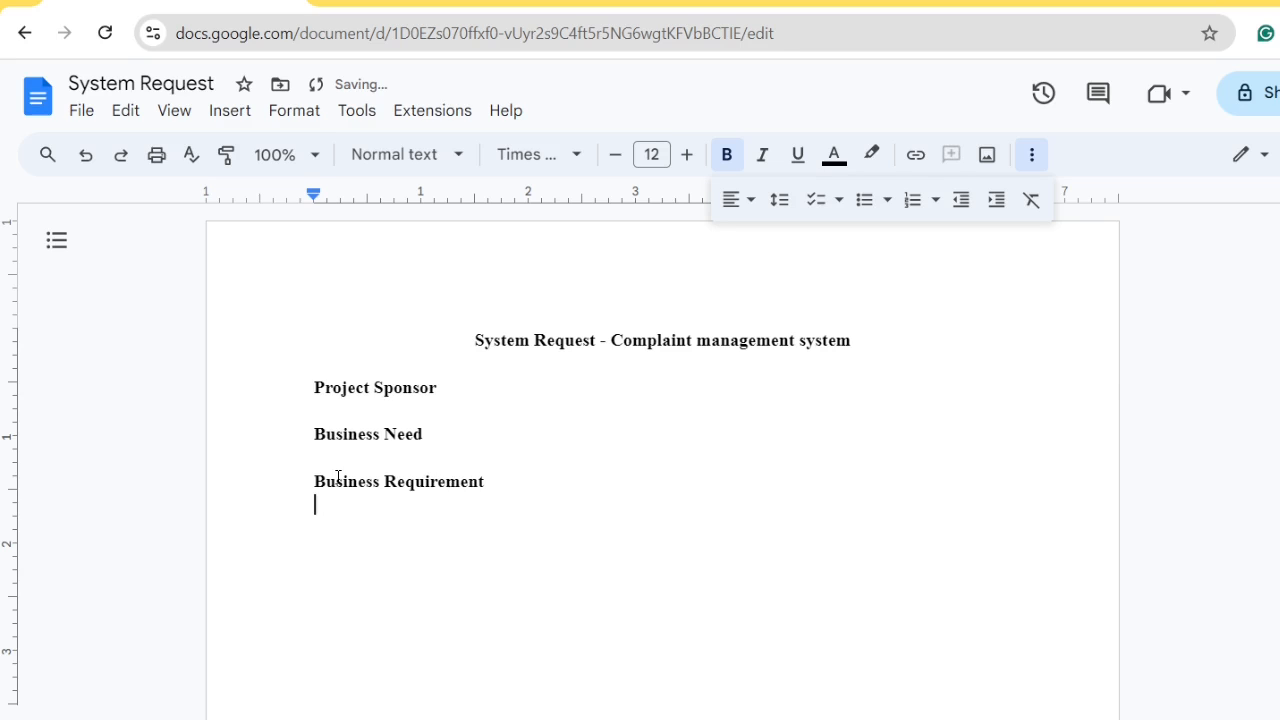
# Add the Business Value and Special Issues or Constraints headings
pyautogui.hotkey('ctrl', 'v')
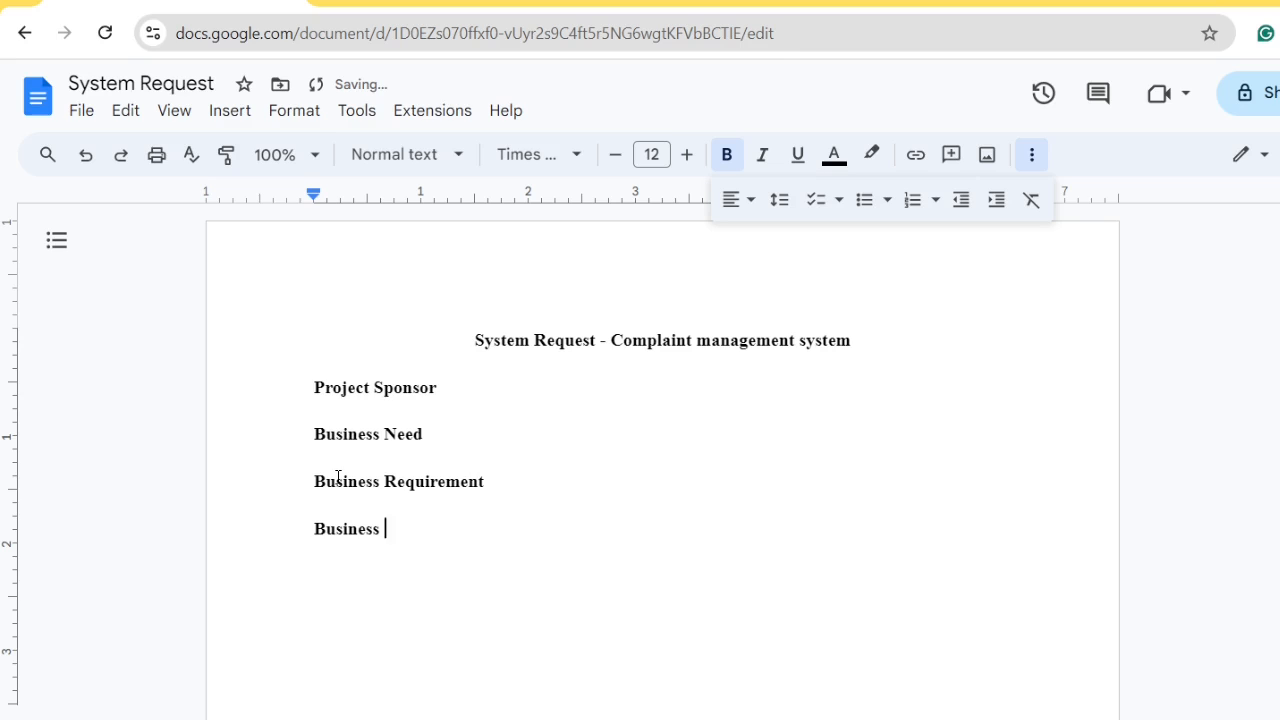
pyautogui.write('Value')
pyautogui.press('Return')
pyautogui.write('Spec')
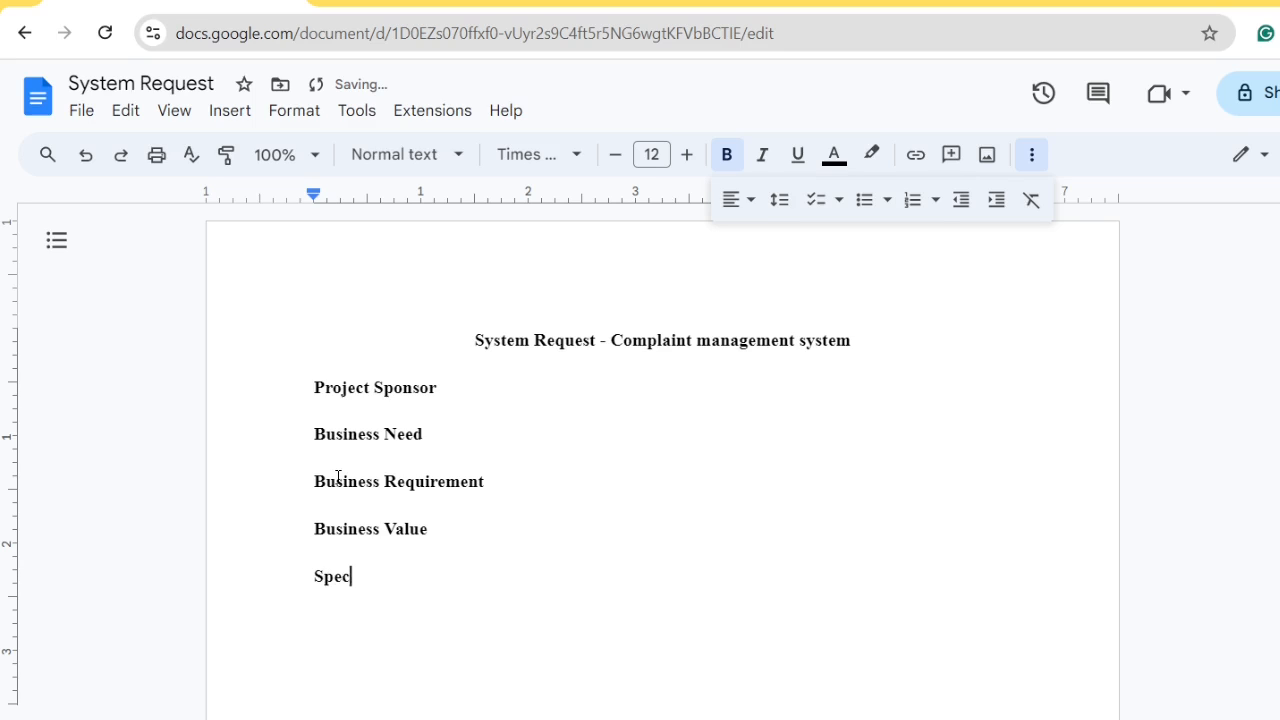
pyautogui.write('ial Issues or ')
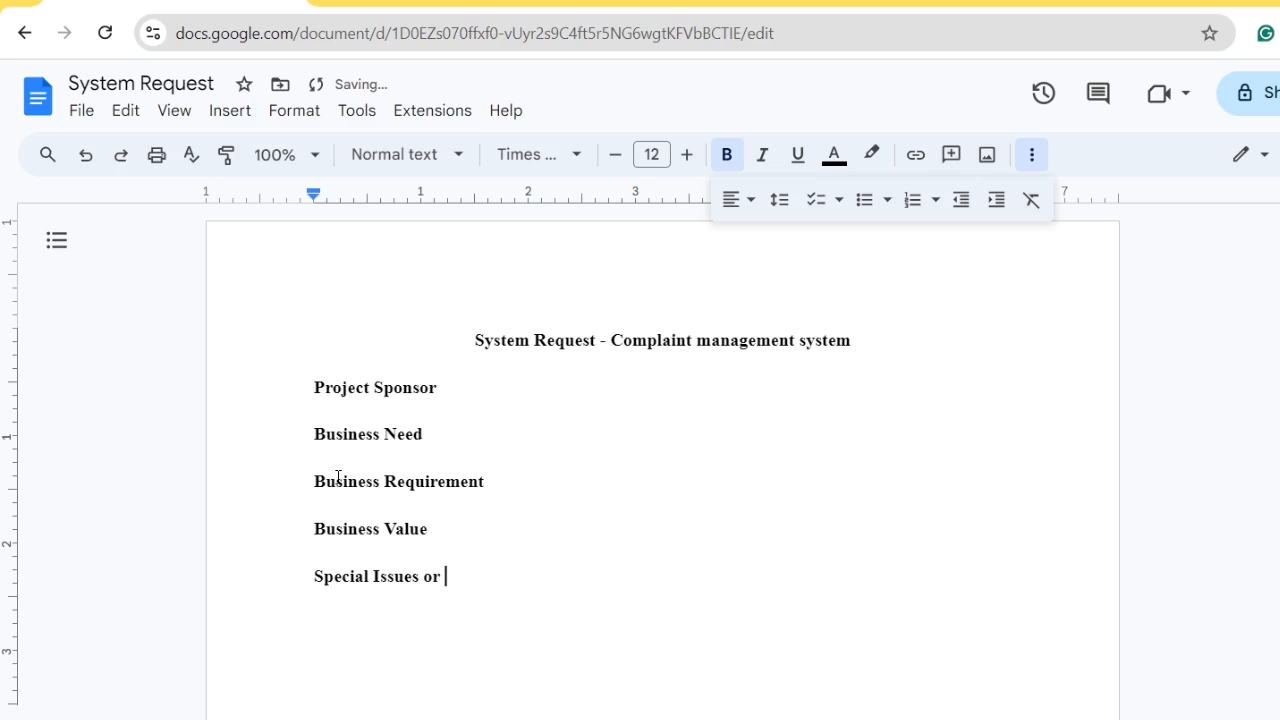
pyautogui.write('Constraints')
# Underline the title and all headings in the document
pyautogui.hotkey('ctrl', 'a')
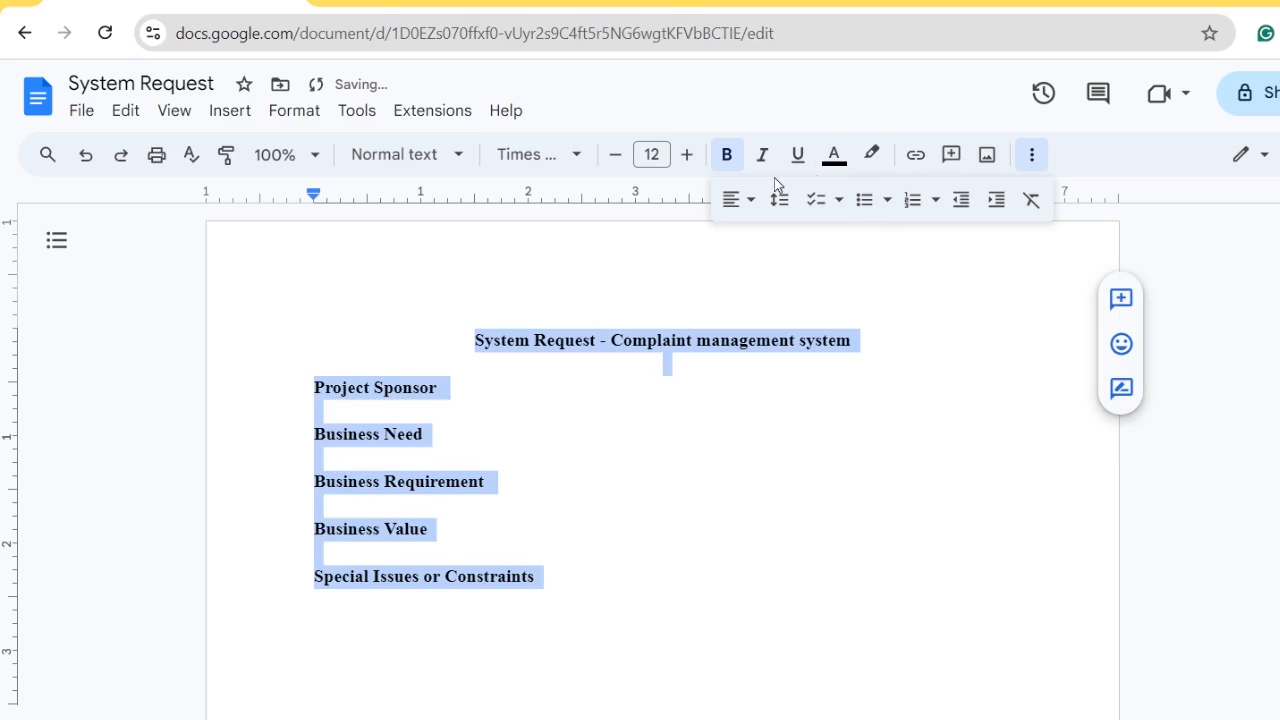
pyautogui.click(798, 156)
pyautogui.click(712, 531)
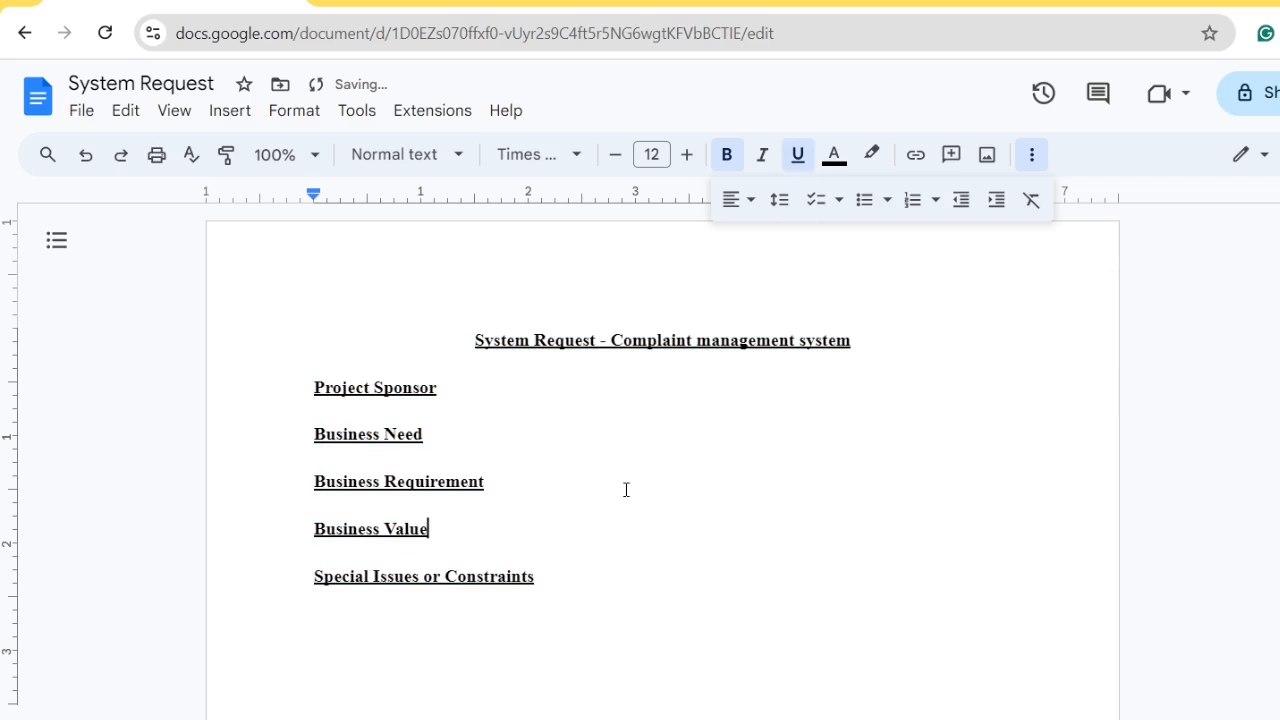
# Add a colon after Project Sponsor and start a blank line beneath it
pyautogui.click(450, 394)
pyautogui.write(':')
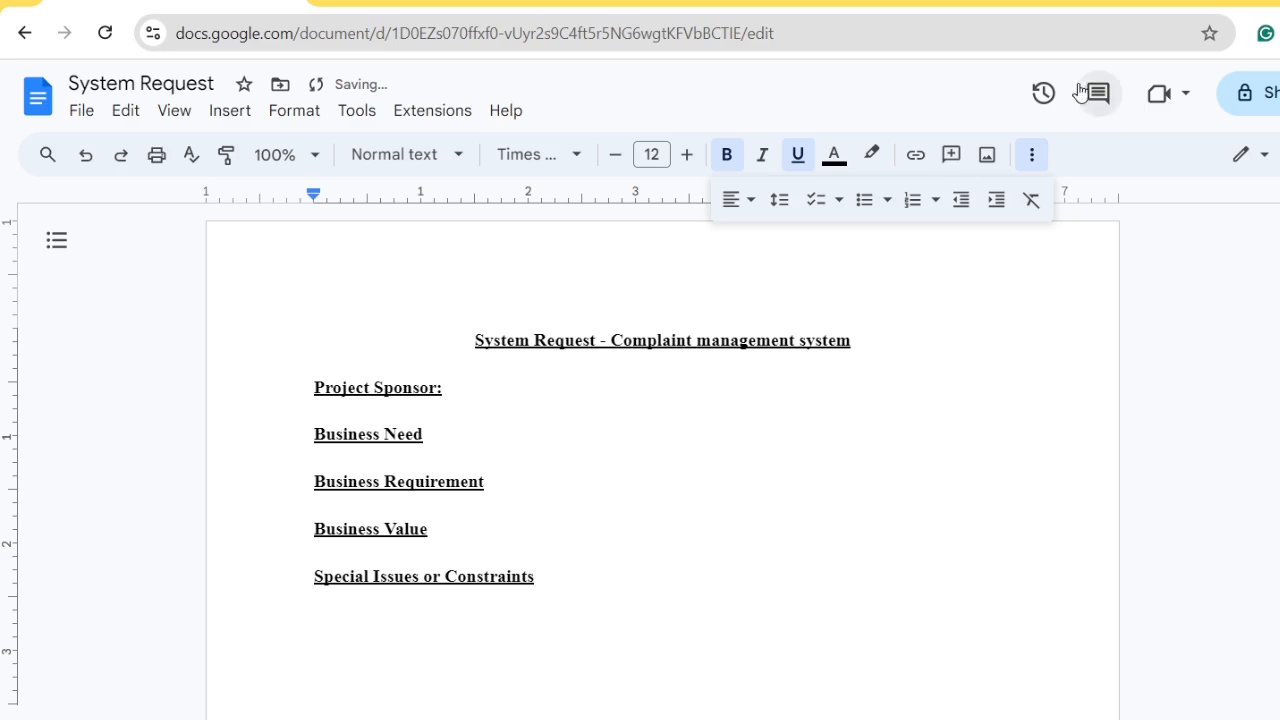
pyautogui.click(860, 204)
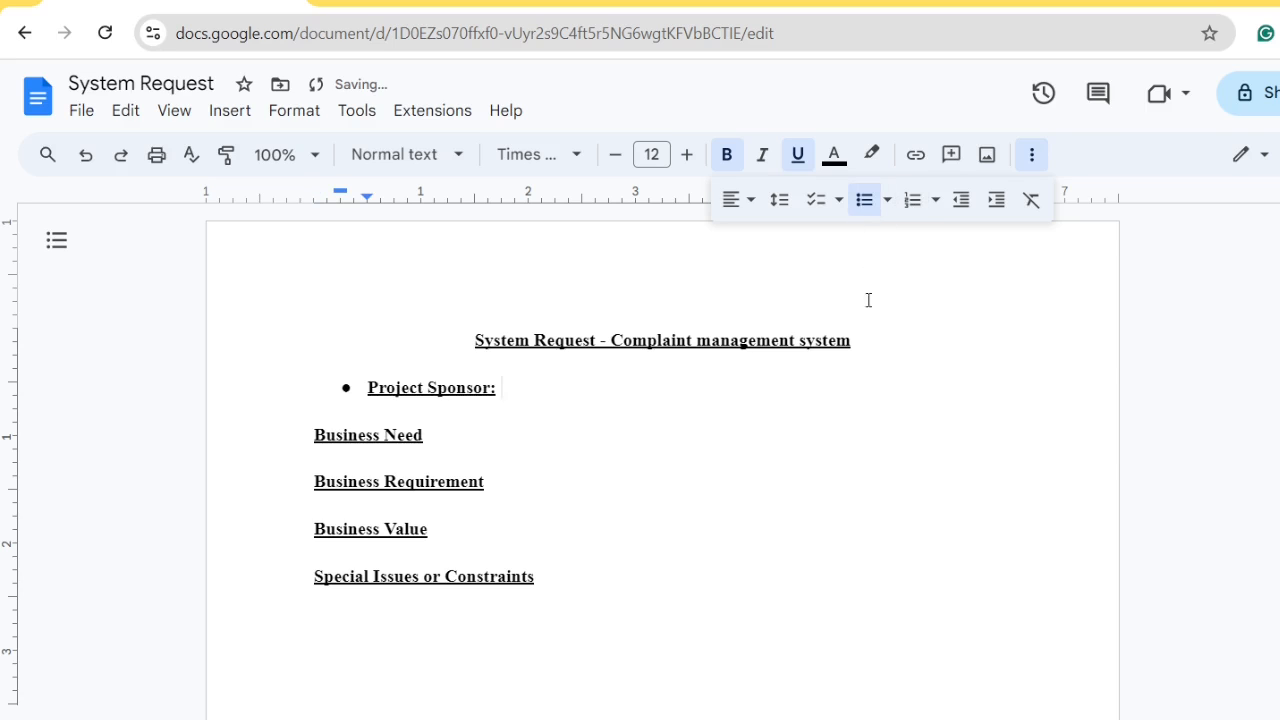
pyautogui.hotkey('ctrl', 'z')
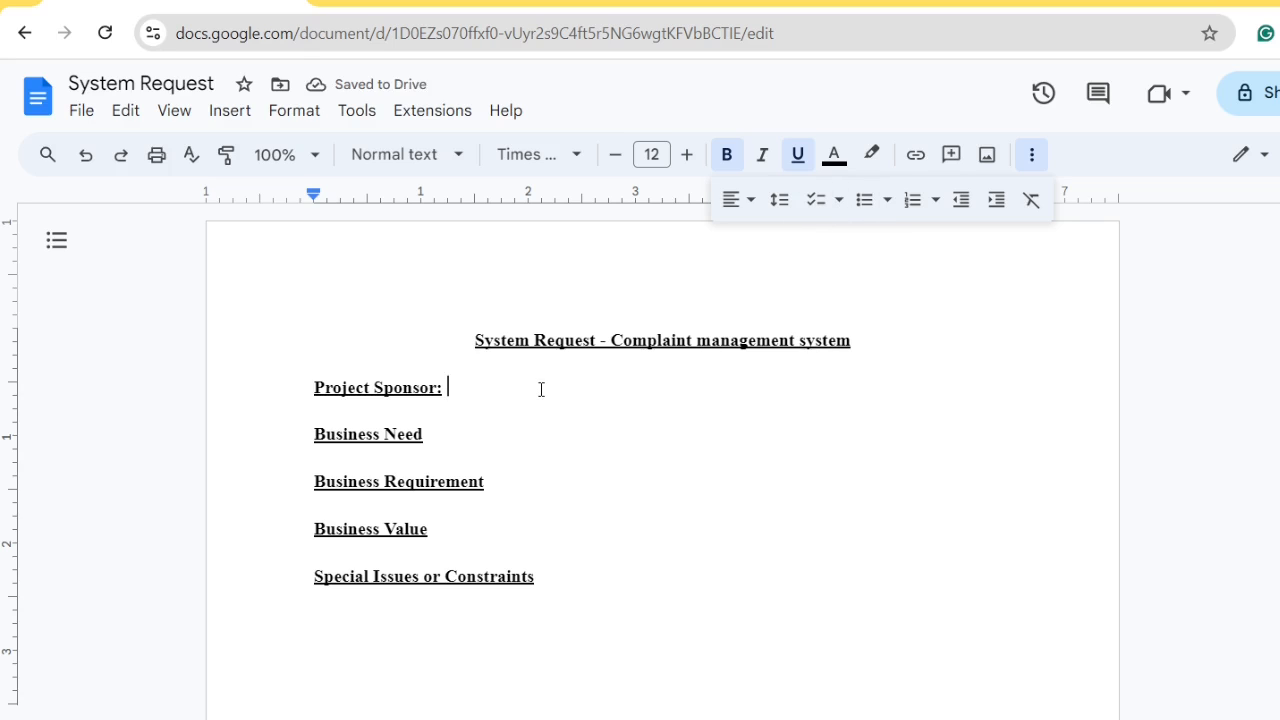
pyautogui.press('Return')
pyautogui.press('Return')
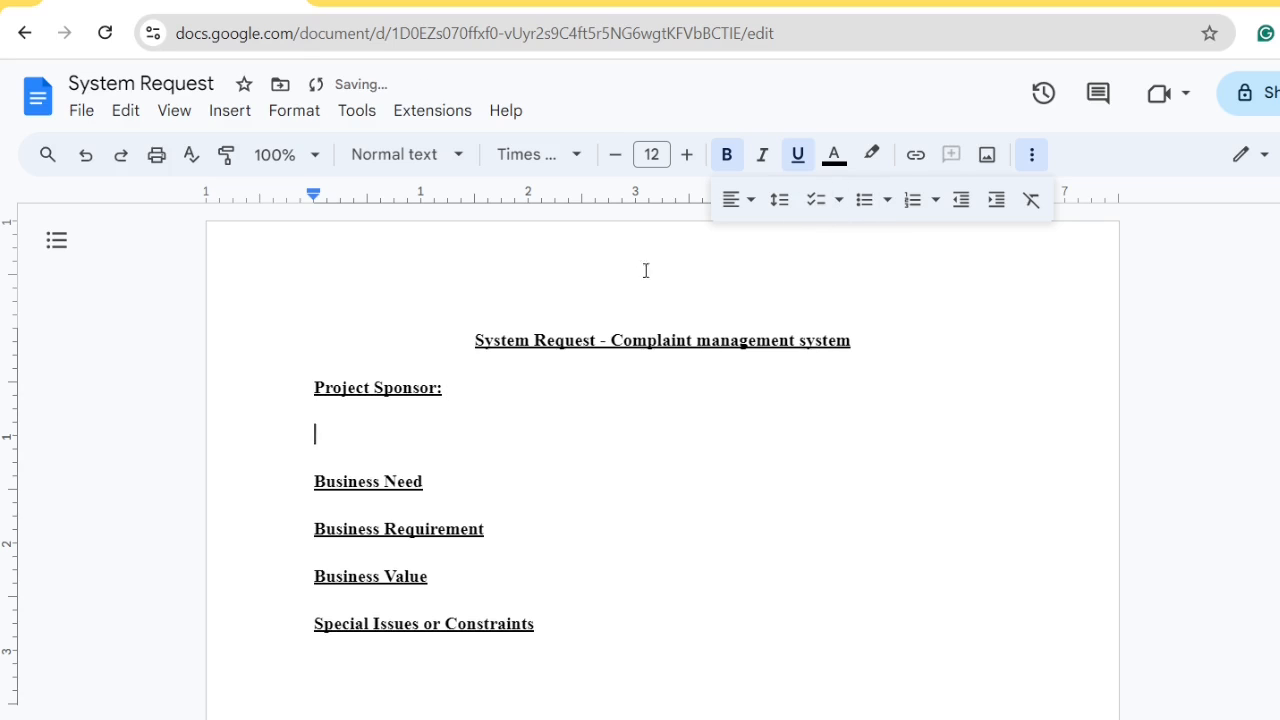
# Start a plain, indented bulleted list and enter the first sponsor's full name
pyautogui.click(799, 158)
pyautogui.click(728, 157)
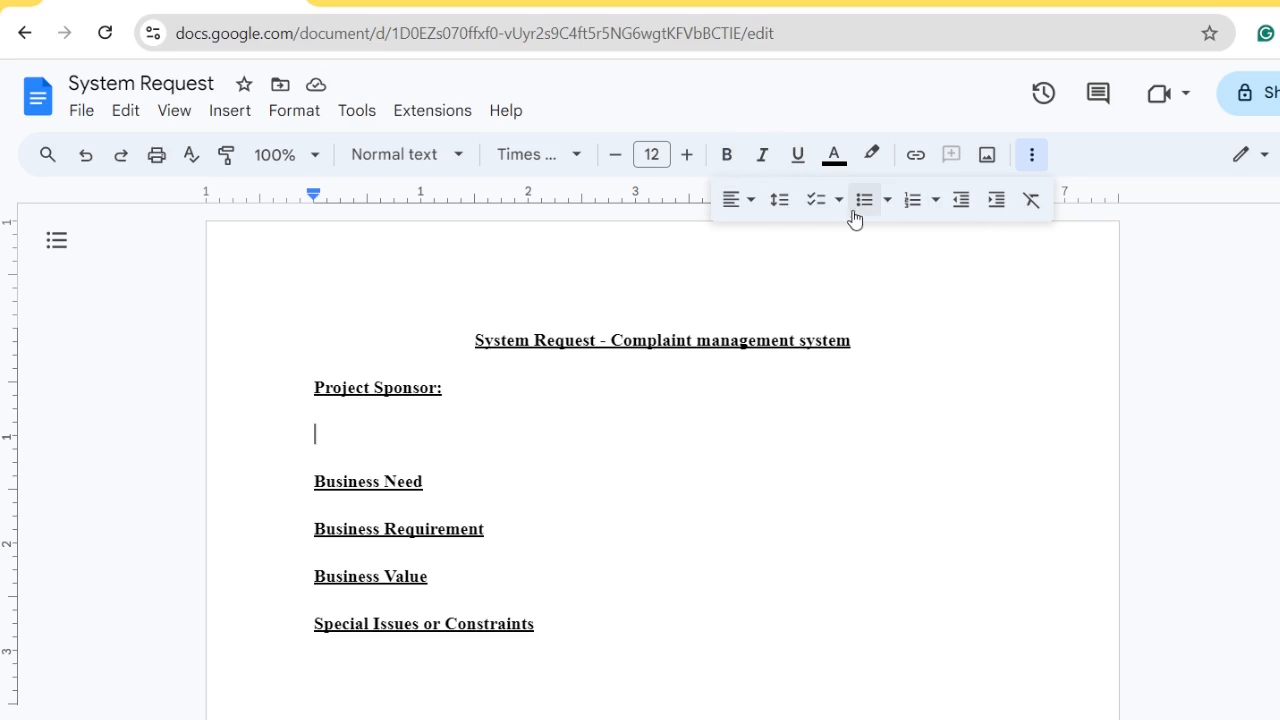
pyautogui.click(1000, 203)
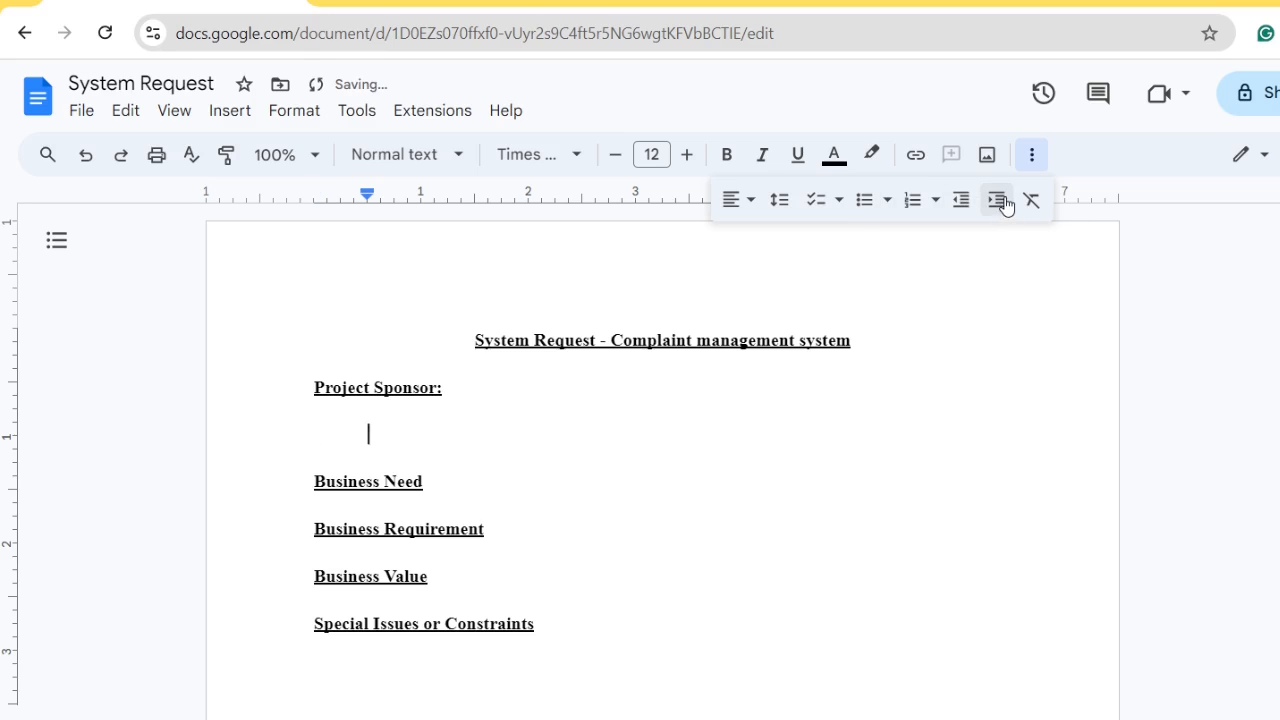
pyautogui.click(864, 201)
pyautogui.write('md')
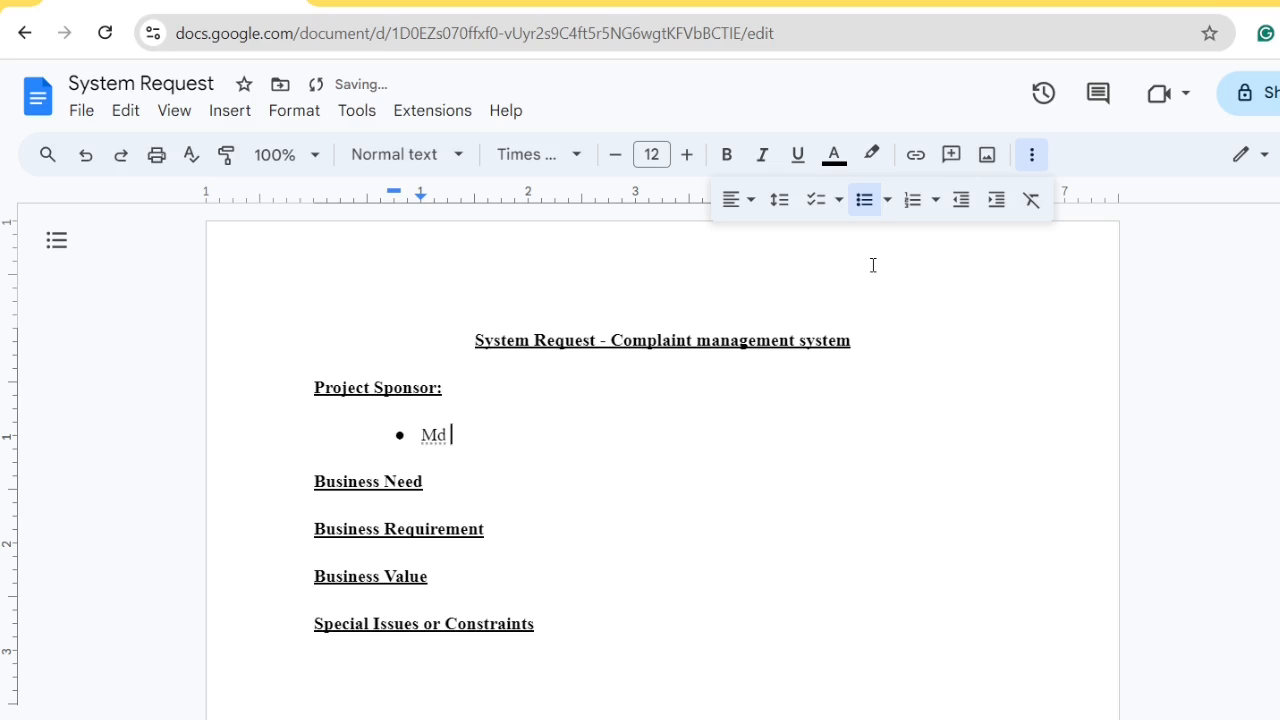
pyautogui.press('BackSpace')
pyautogui.press('BackSpace')
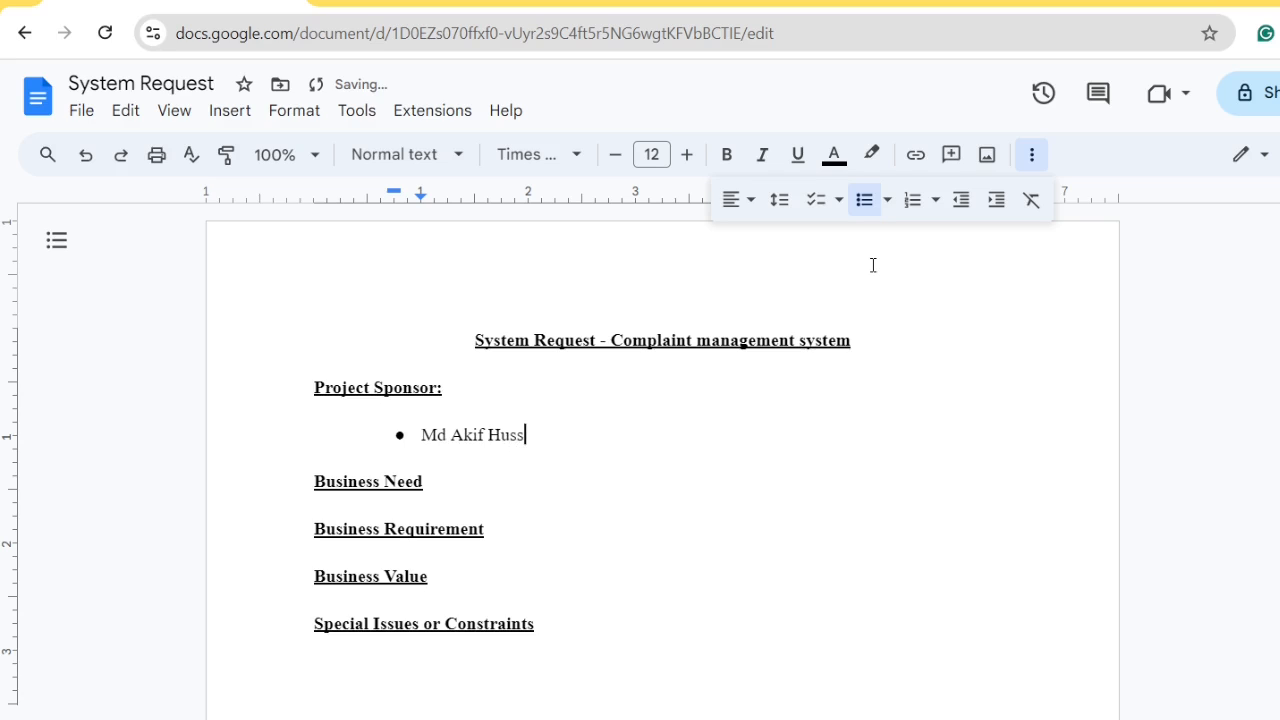
pyautogui.press('Return')
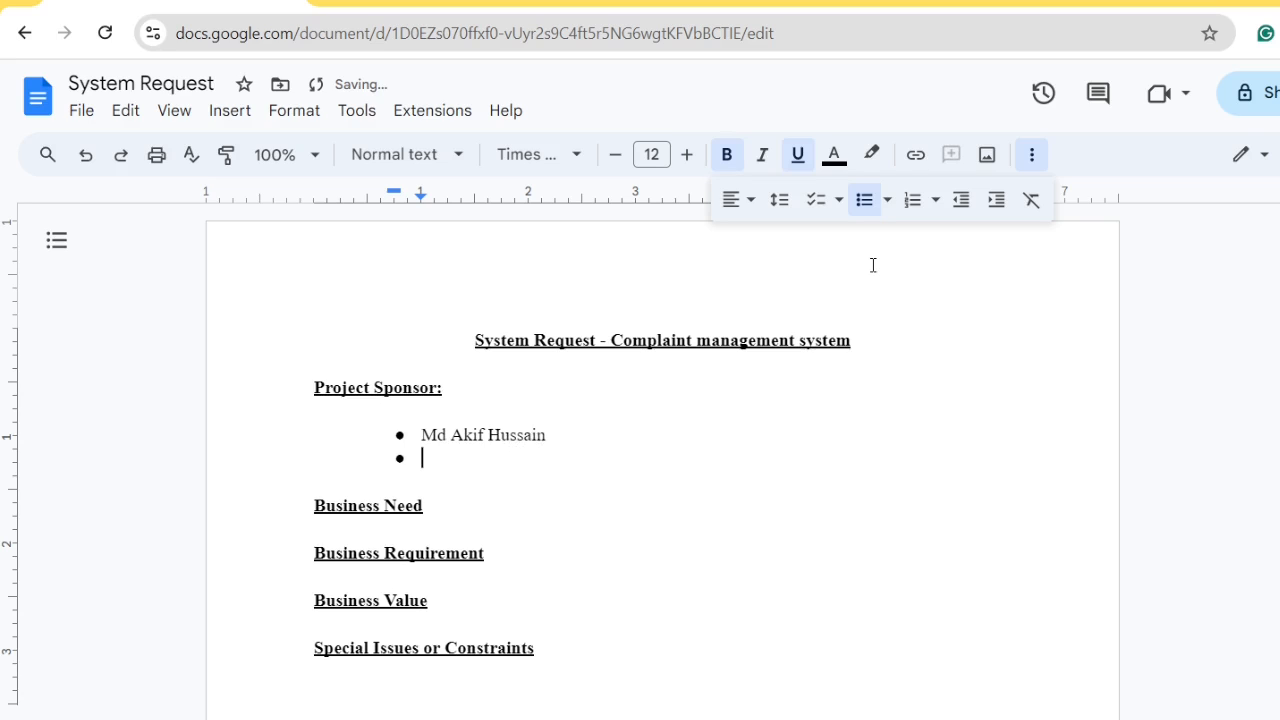
# Turn off bold and underline for the list text and open a second bullet
pyautogui.write('Md')
pyautogui.press('BackSpace')
pyautogui.press('BackSpace')
pyautogui.press('BackSpace')
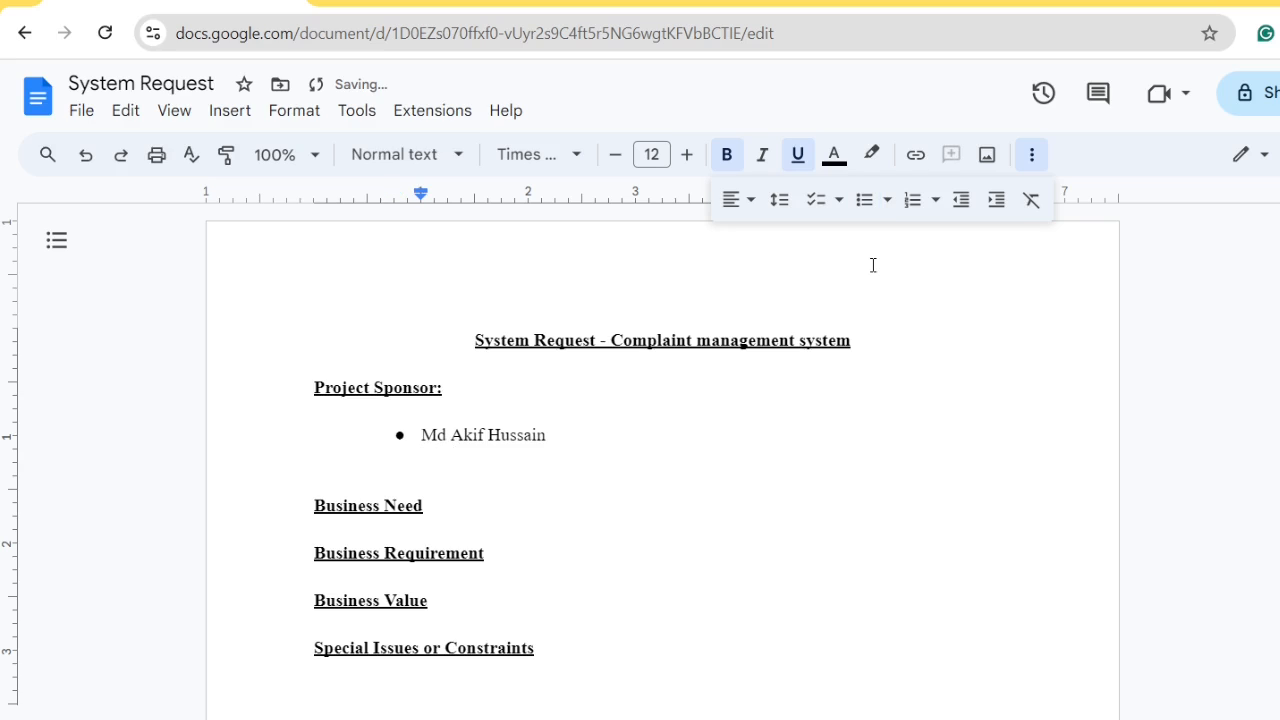
pyautogui.hotkey('ctrl', 'u')
pyautogui.hotkey('ctrl', 'b')
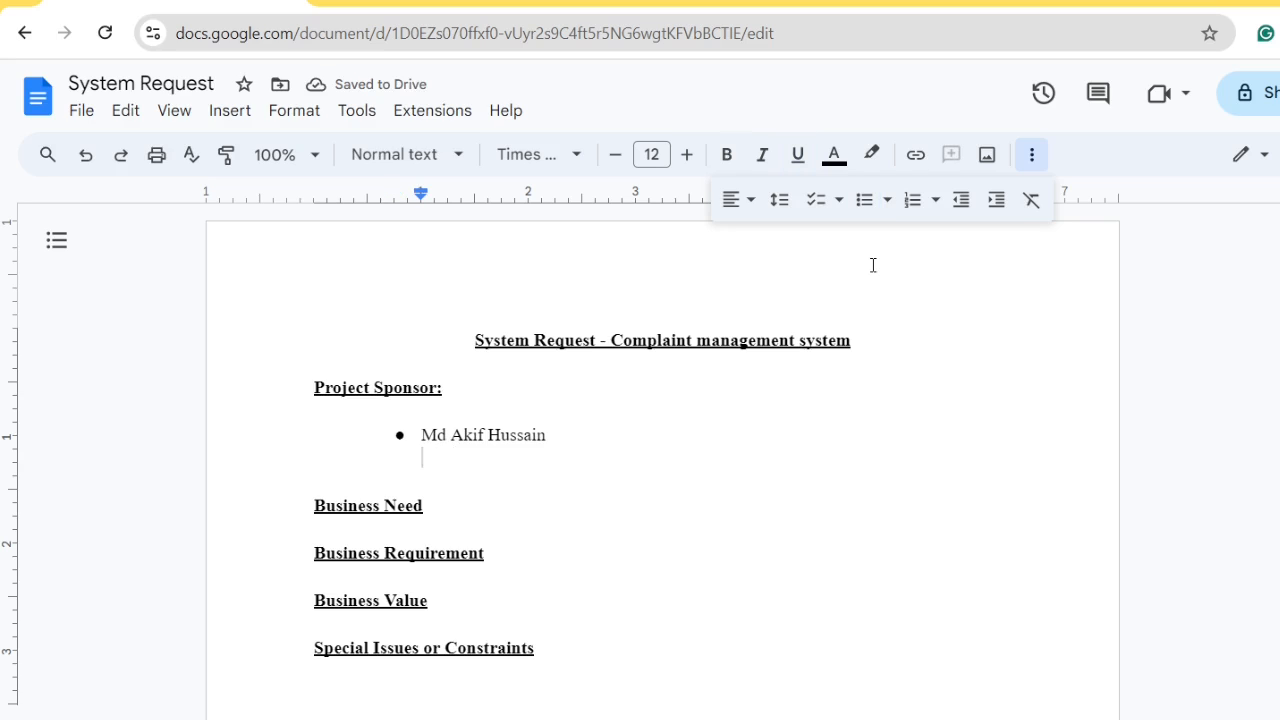
pyautogui.write('M')
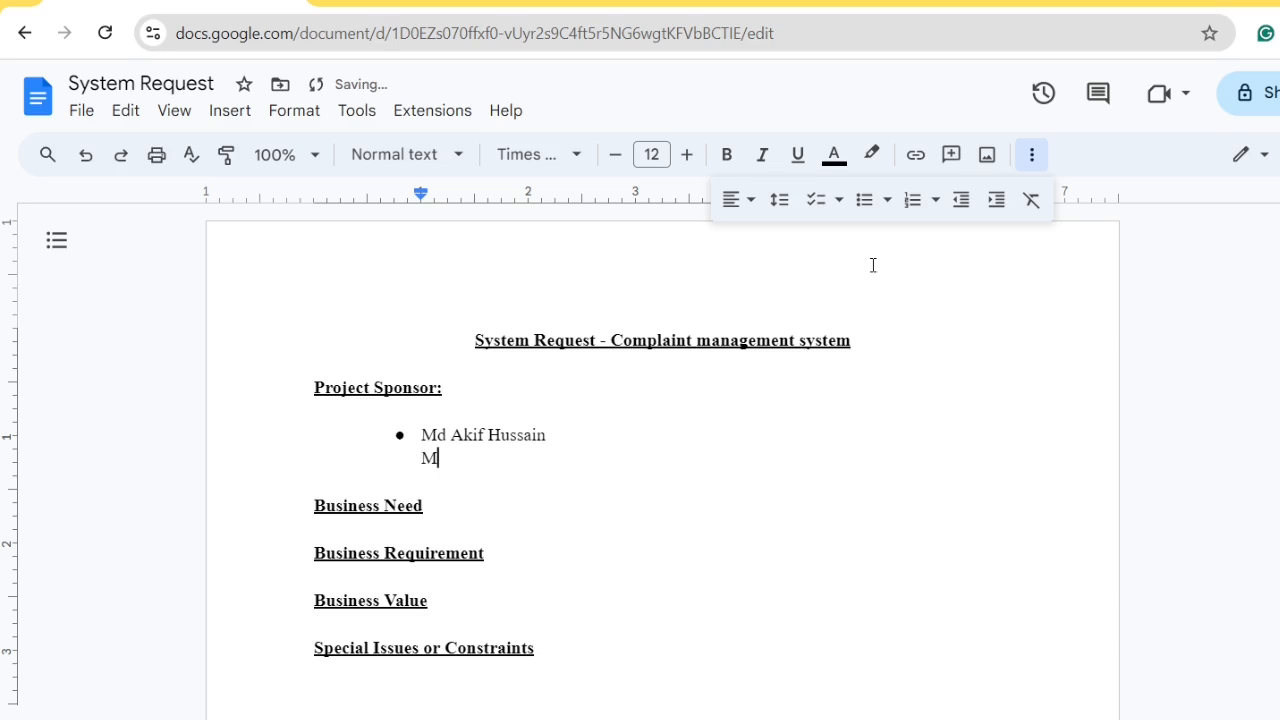
pyautogui.press('Left')
pyautogui.press('Return')
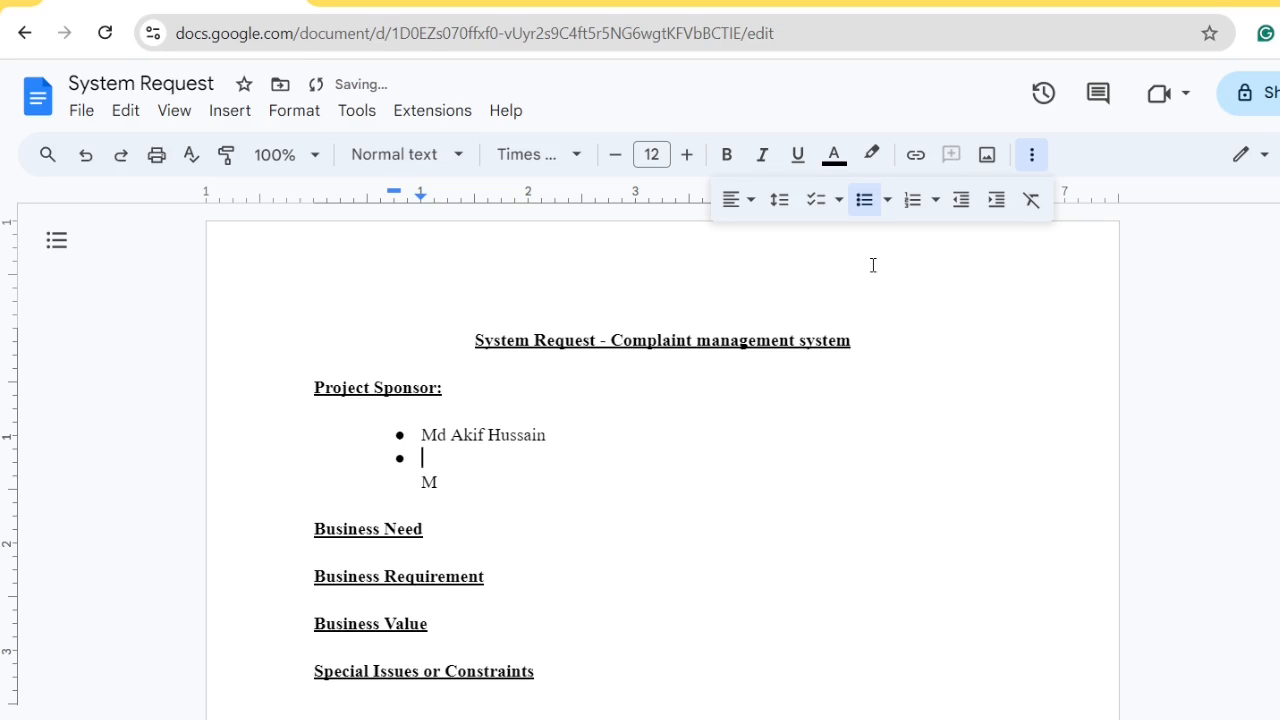
# Enter the second sponsor's full name and add a period to the first name's prefix
pyautogui.write('Md.')
pyautogui.press('Up')
pyautogui.write('.')
pyautogui.press('Down')
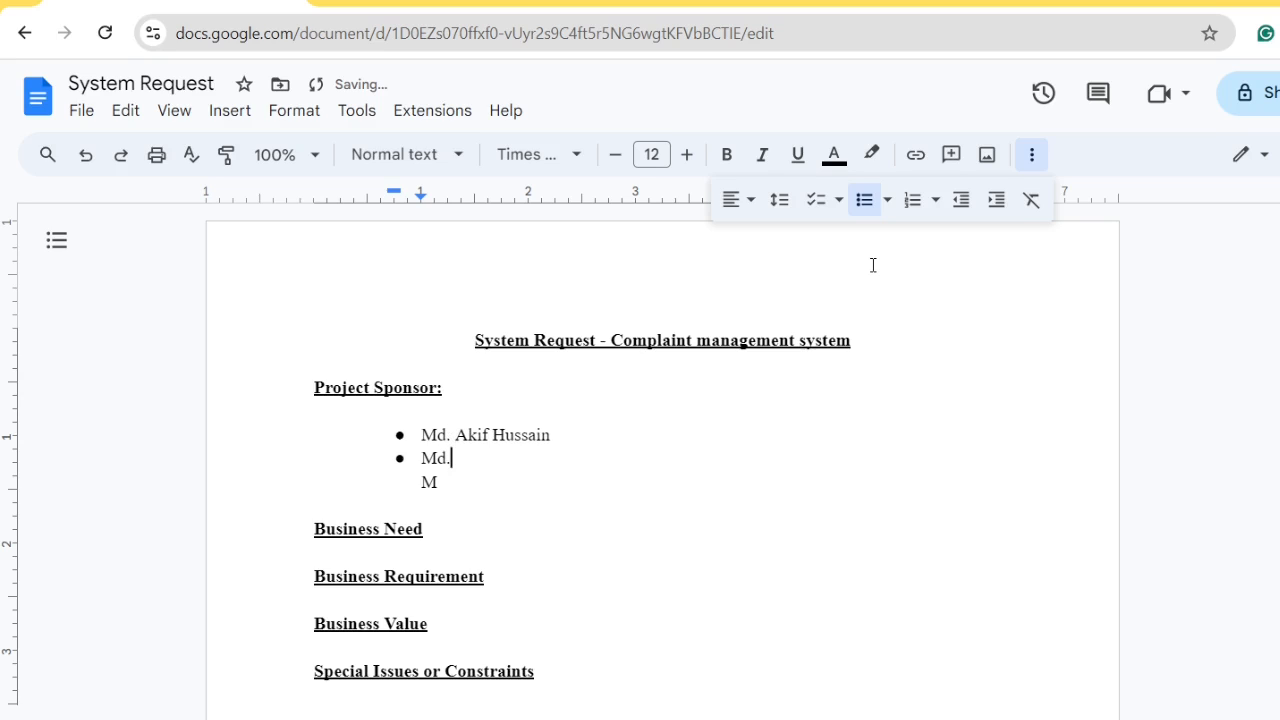
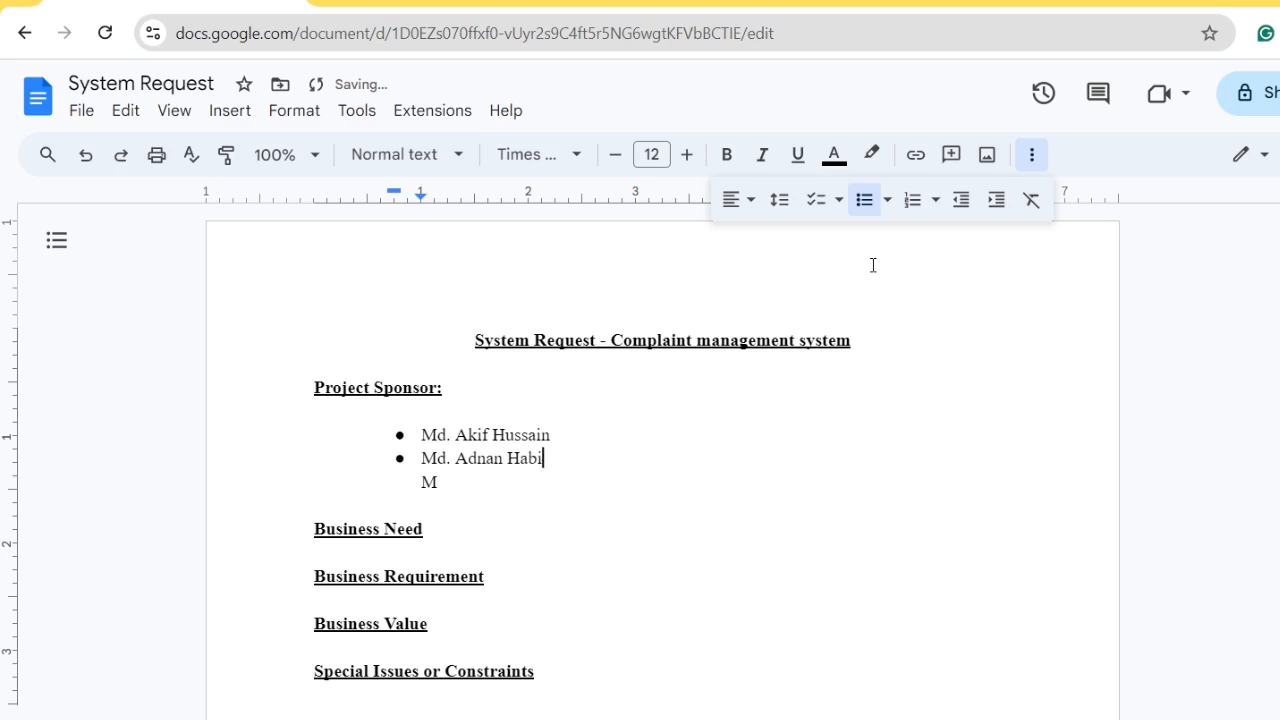
# Add the third sponsor's name and delete the stray letter below the list
pyautogui.press('Return')
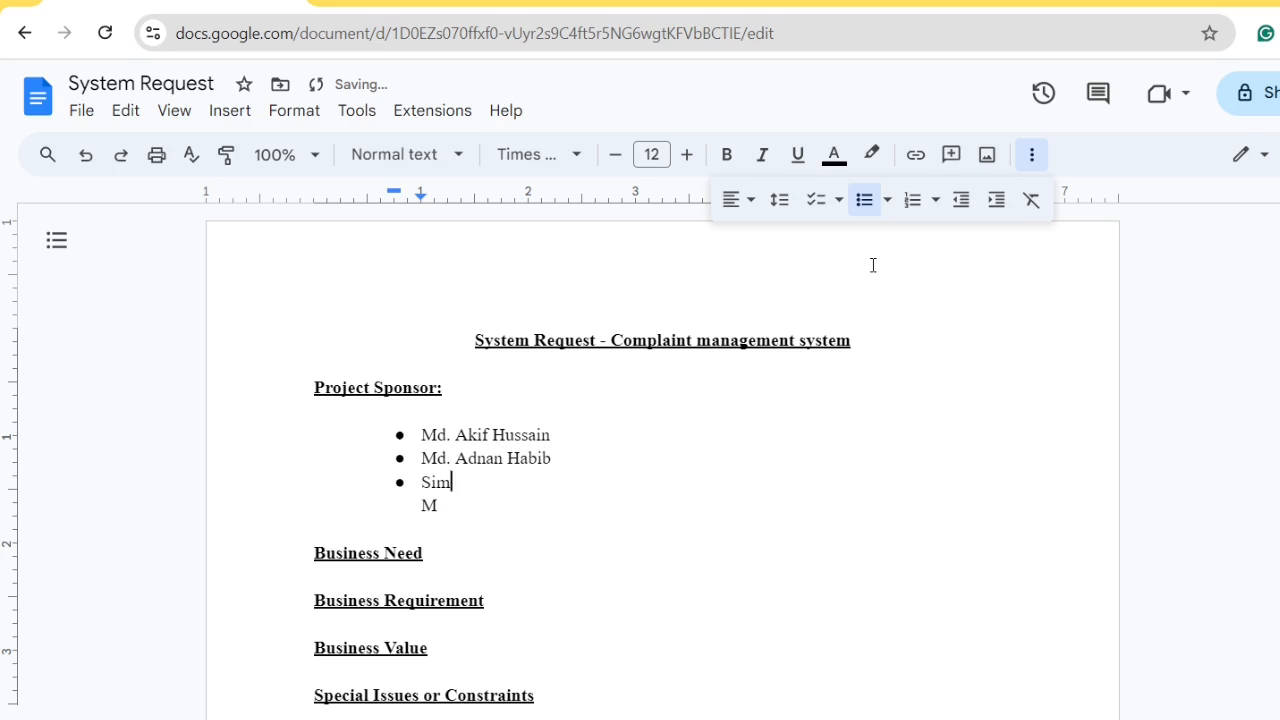
pyautogui.press('Down')
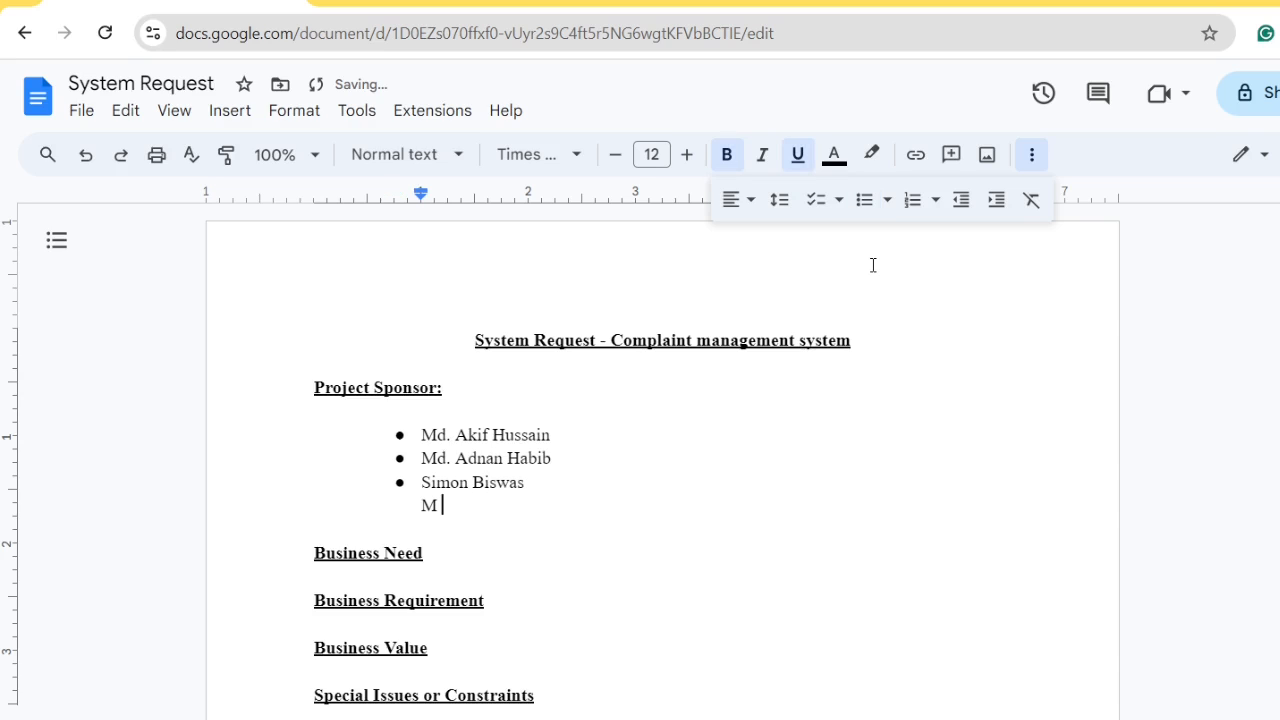
pyautogui.press('BackSpace')
pyautogui.press('BackSpace')
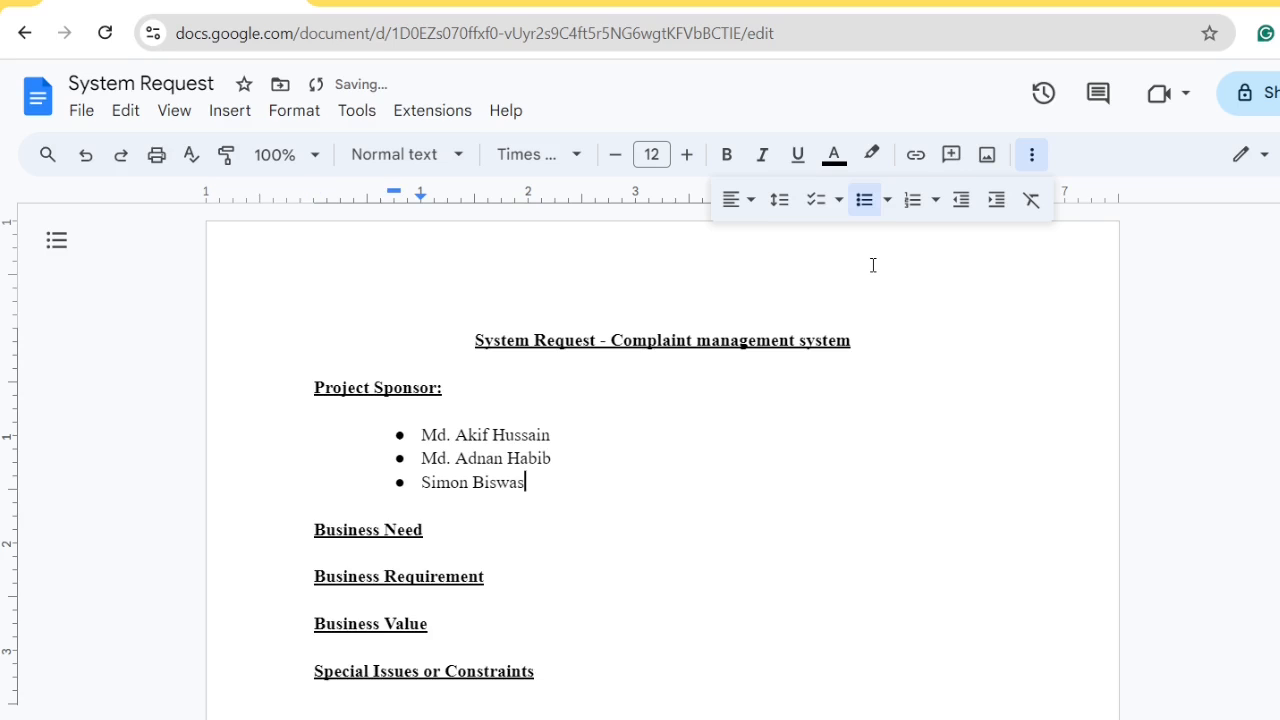
# After 'Business Need:', begin plain text 'This project was initiated to help people launch complaints against'
pyautogui.click(439, 535)
pyautogui.write(':')
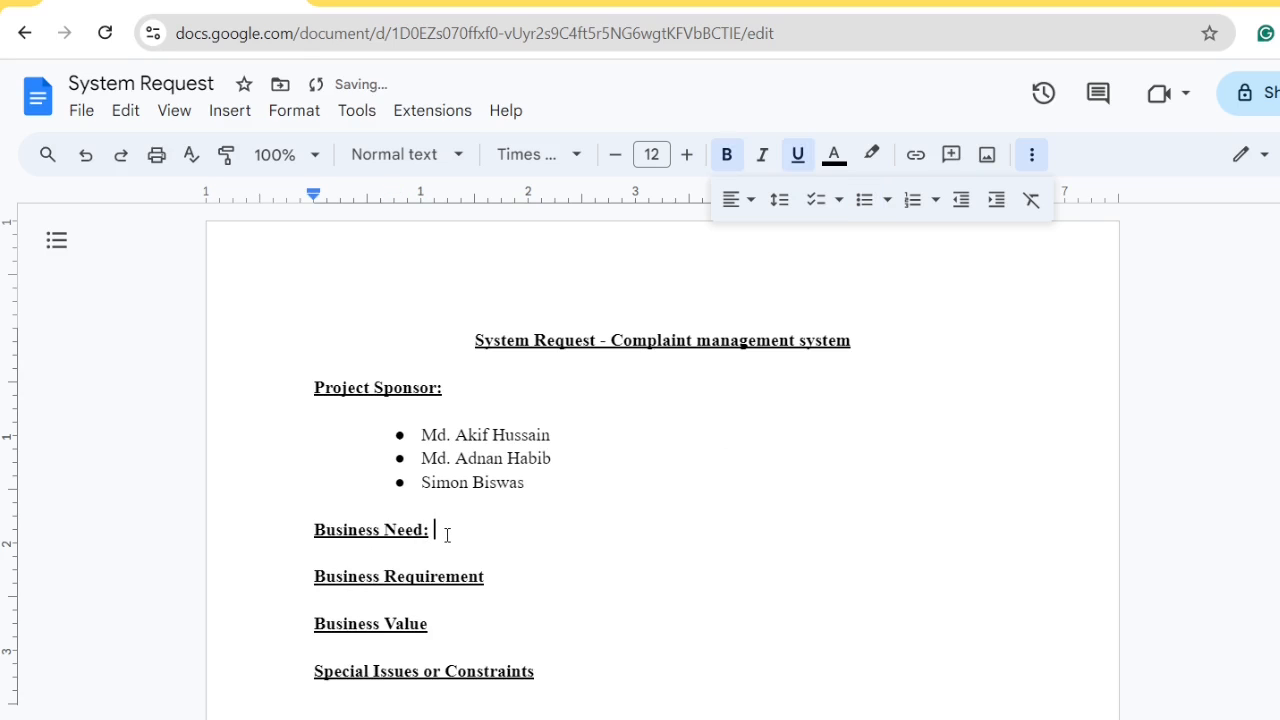
pyautogui.hotkey('ctrl', 'u')
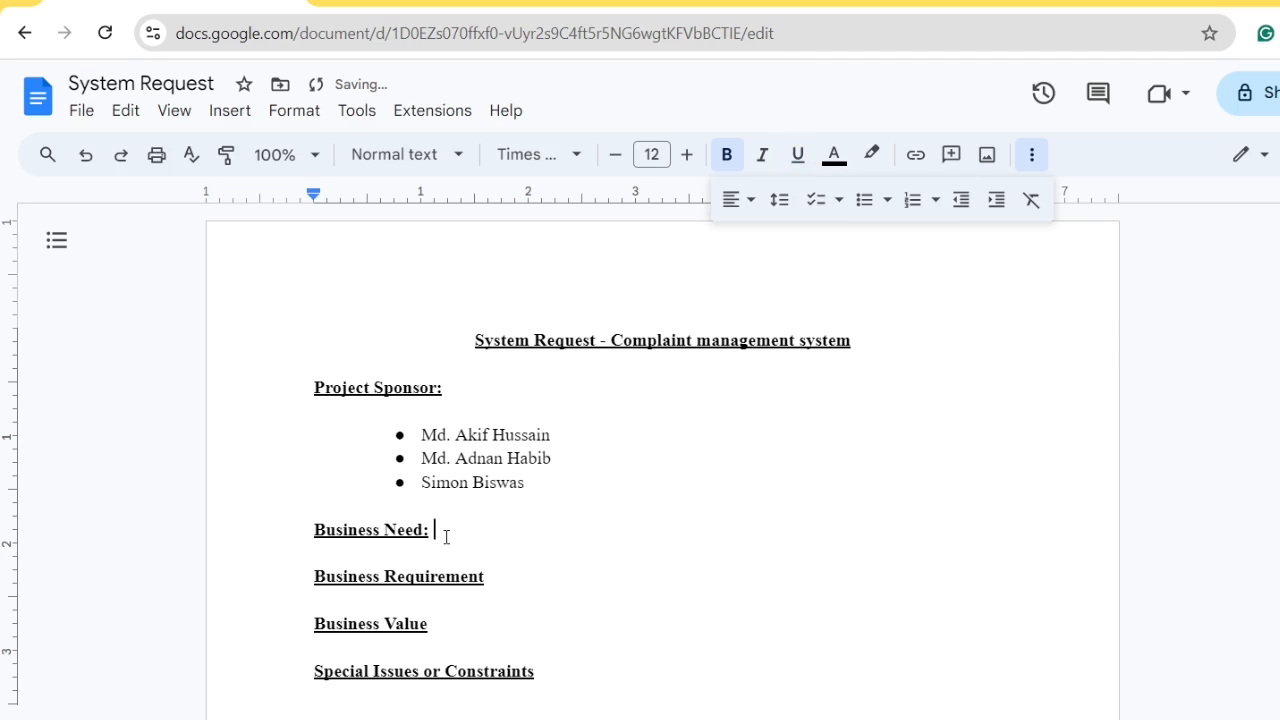
pyautogui.hotkey('ctrl', 'b')
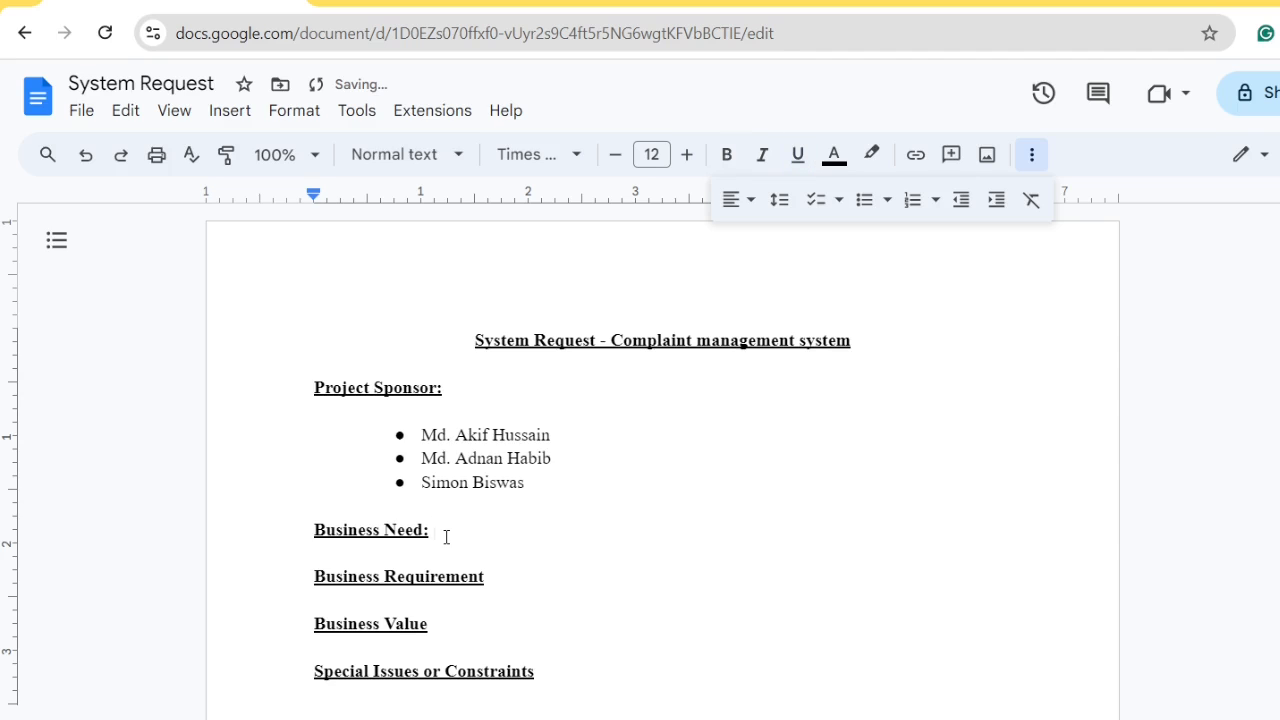
pyautogui.write('This project was init')
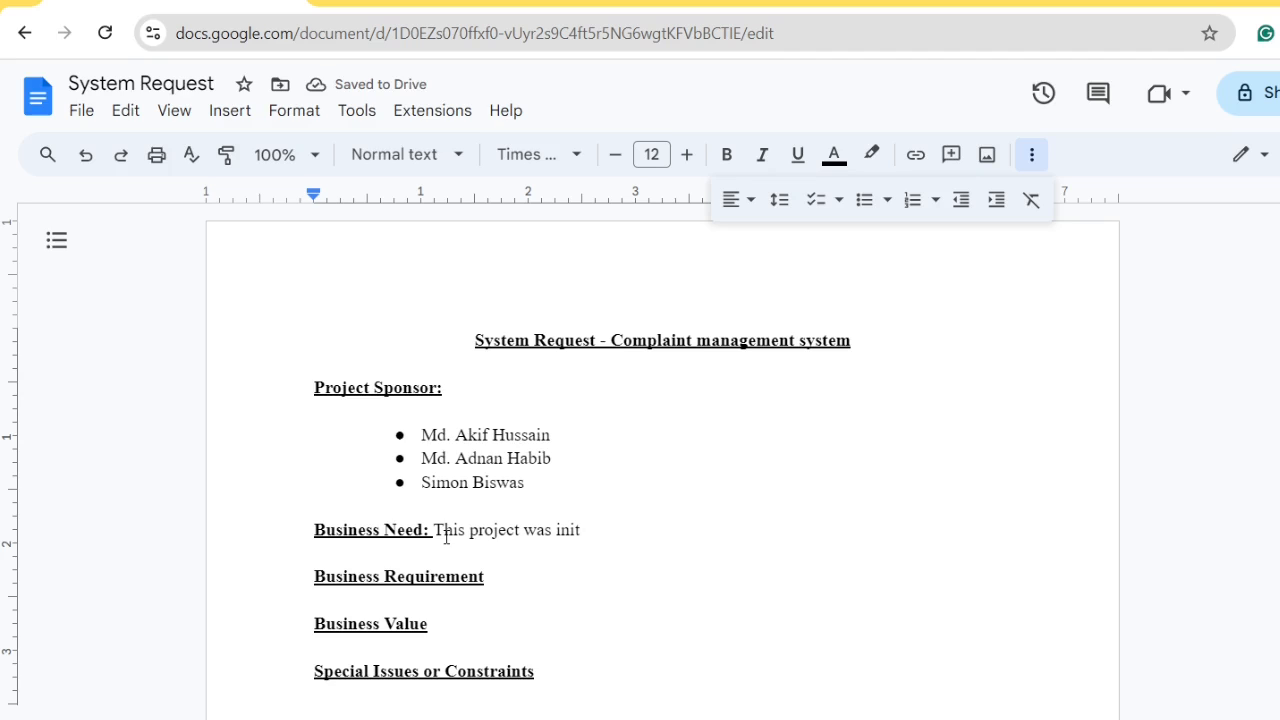
pyautogui.write('iated ')
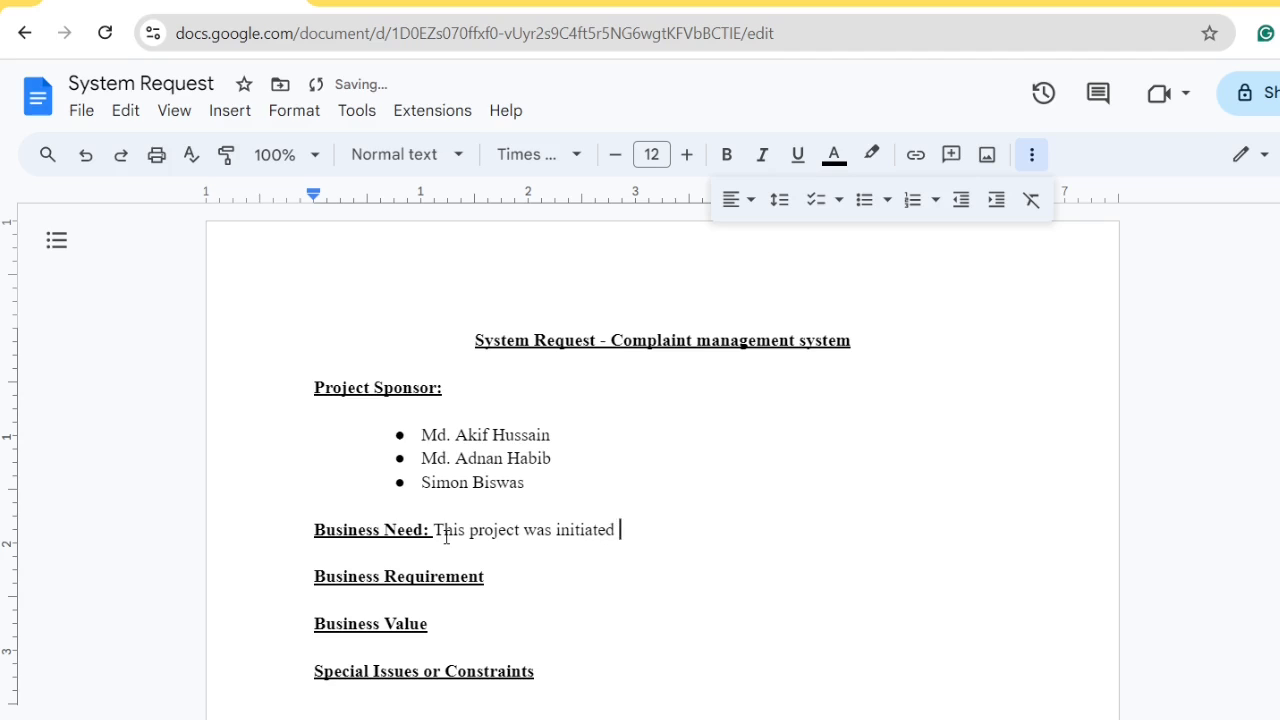
pyautogui.write('to help people la')
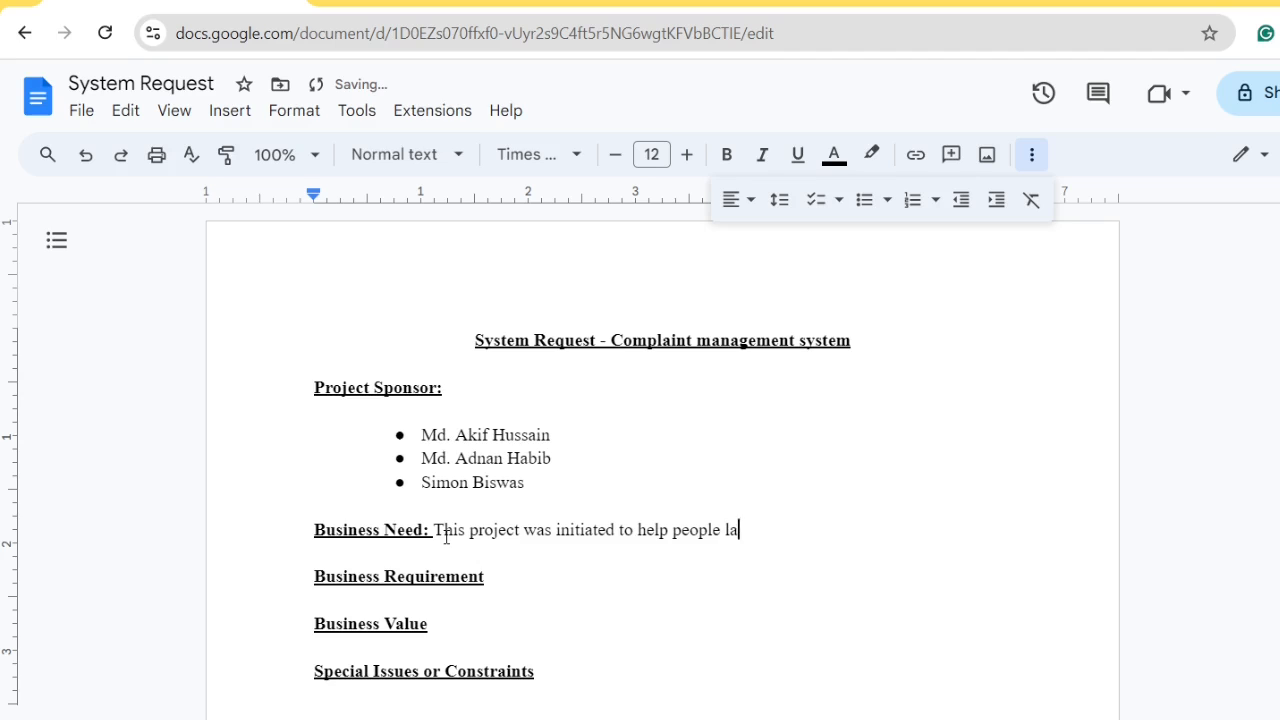
pyautogui.write('uch complaints')
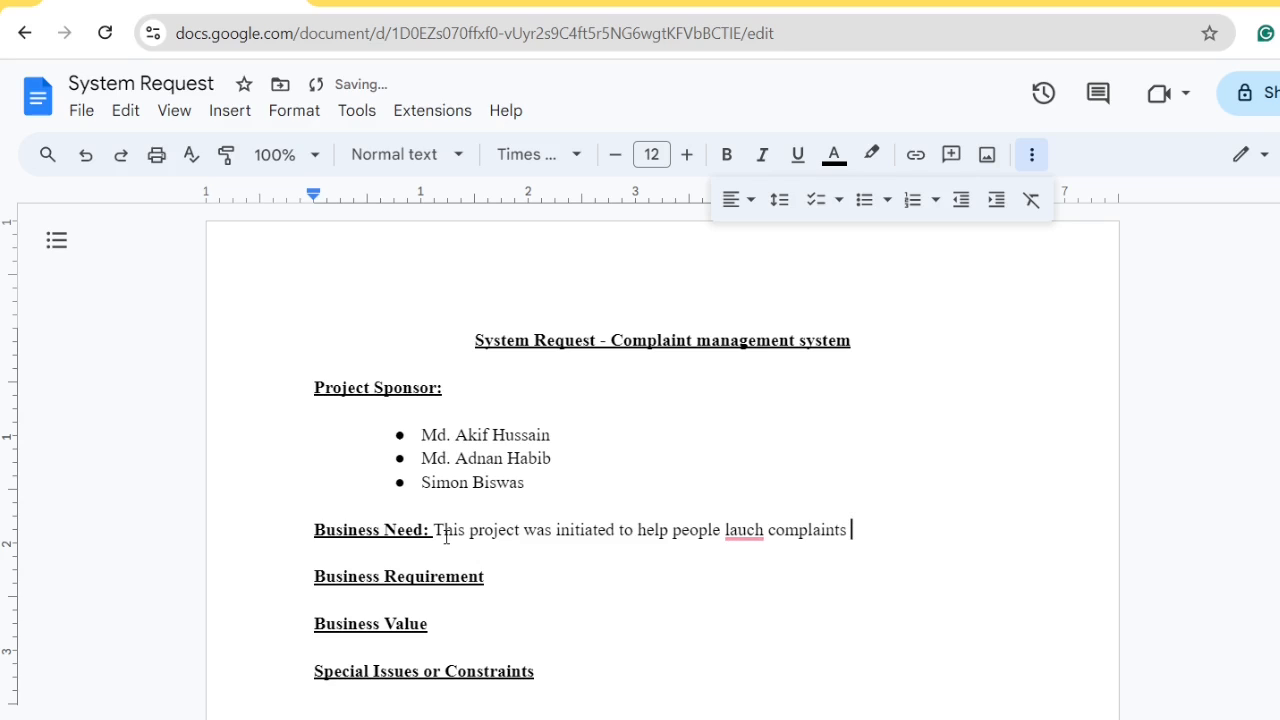
pyautogui.write(' against')
pyautogui.moveTo(744, 531)
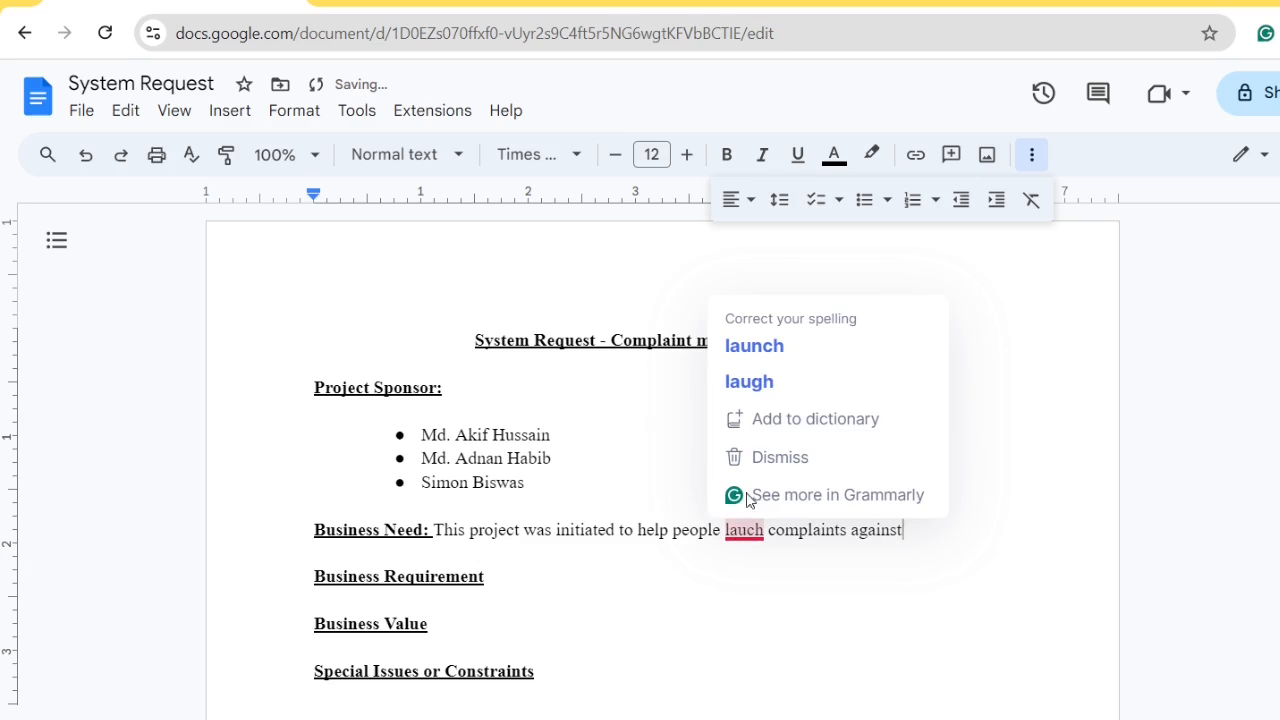
pyautogui.click(779, 350)
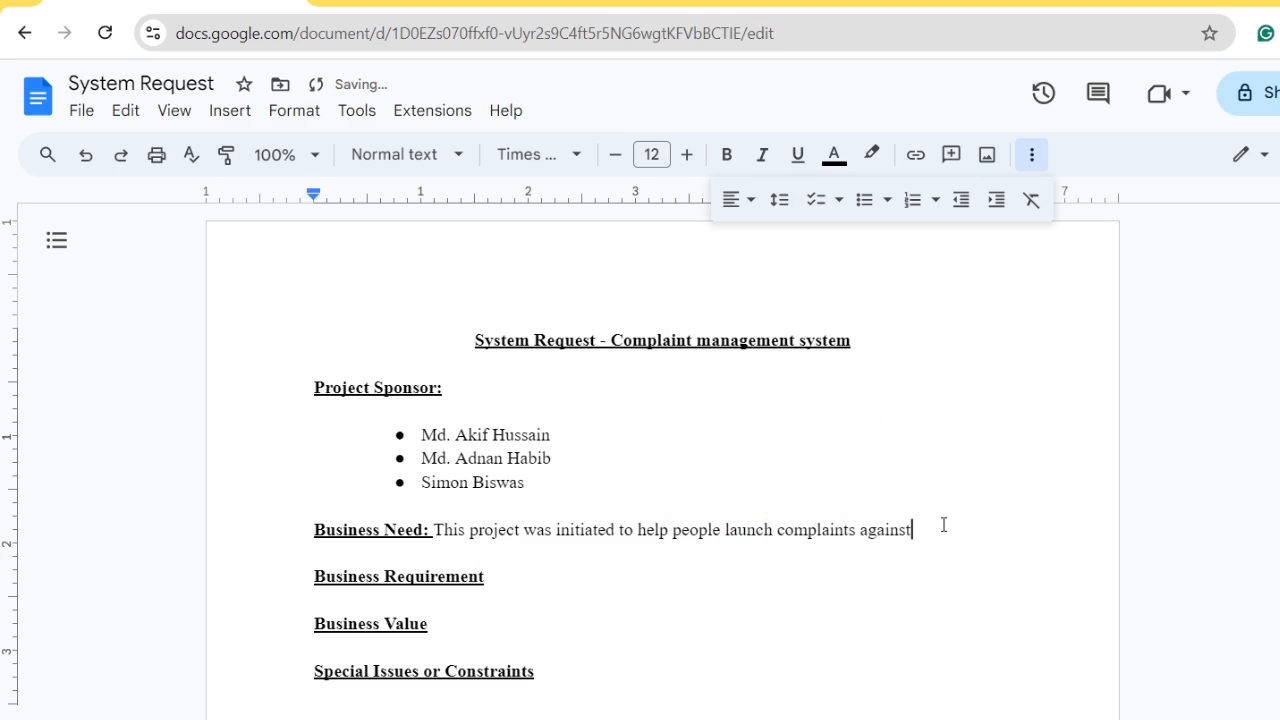
# Continue with 'any kind of abuse or violence from wherever they are.'
pyautogui.write('any')
pyautogui.write(' kind of ')
pyautogui.write('abuse ')
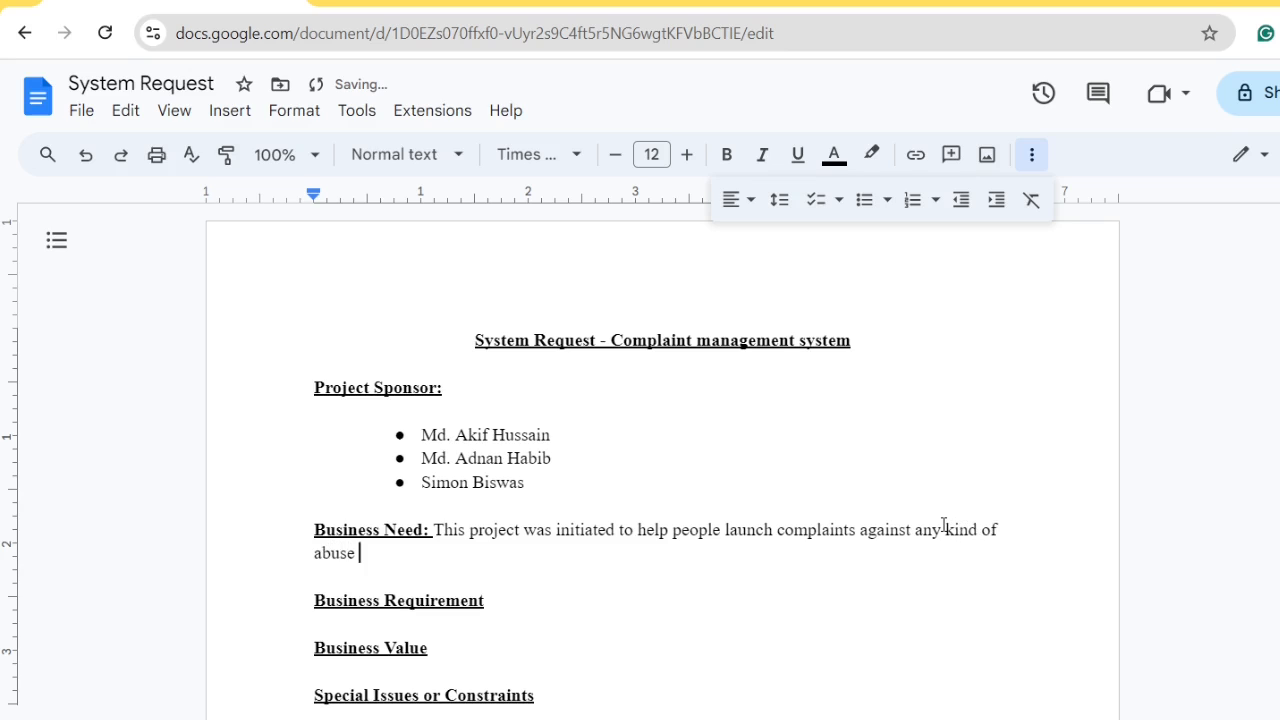
pyautogui.write('or violence from wh')
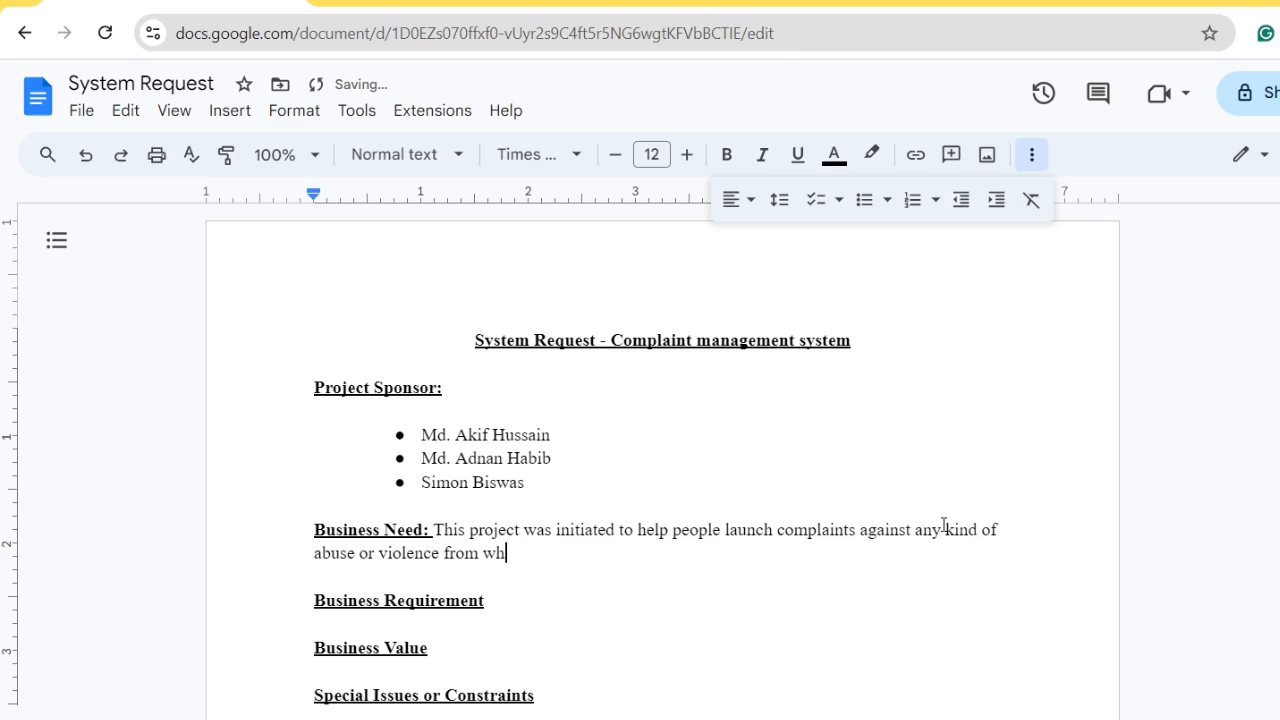
pyautogui.write('ereever they')
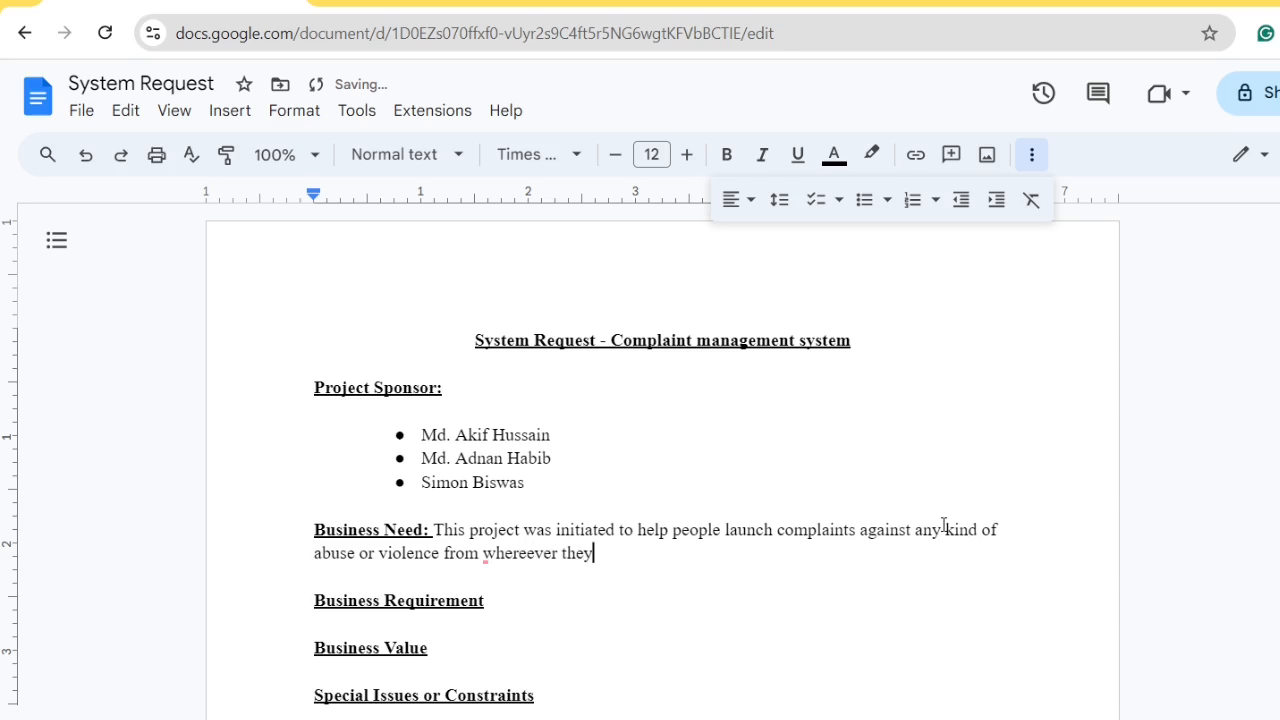
pyautogui.write(' are.')
pyautogui.moveTo(489, 556)
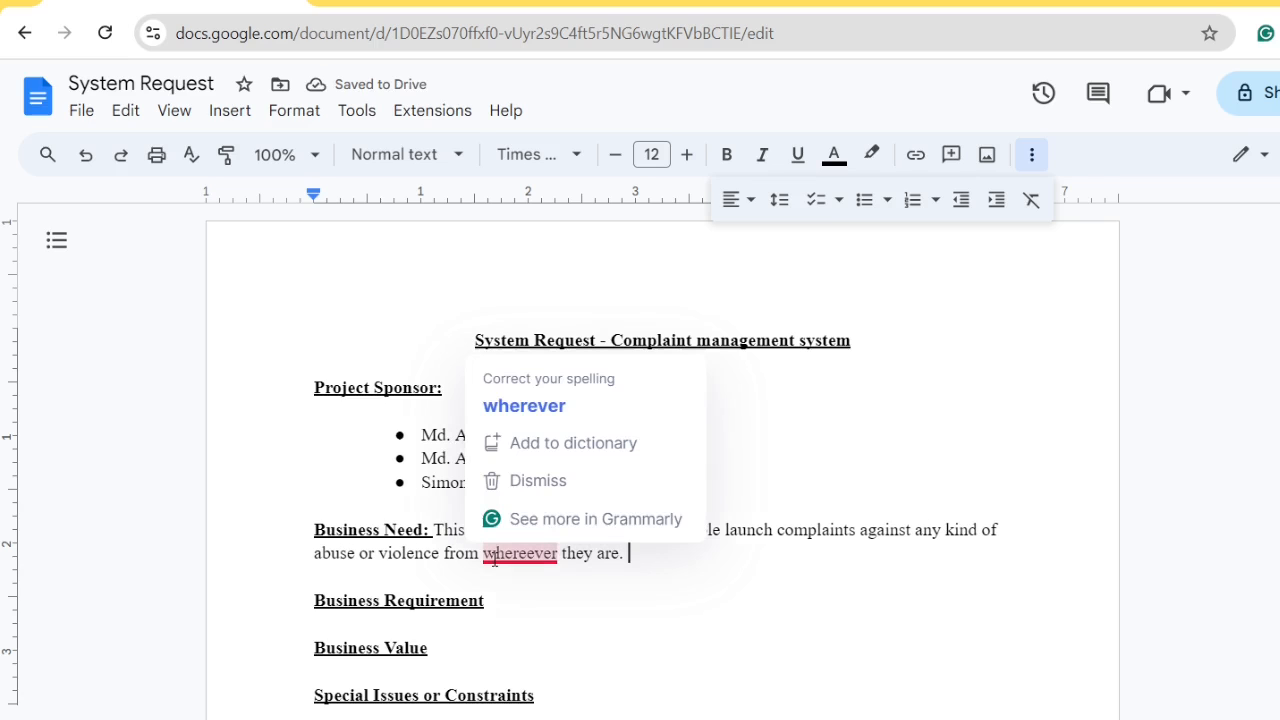
pyautogui.click(526, 417)
pyautogui.click(668, 552)
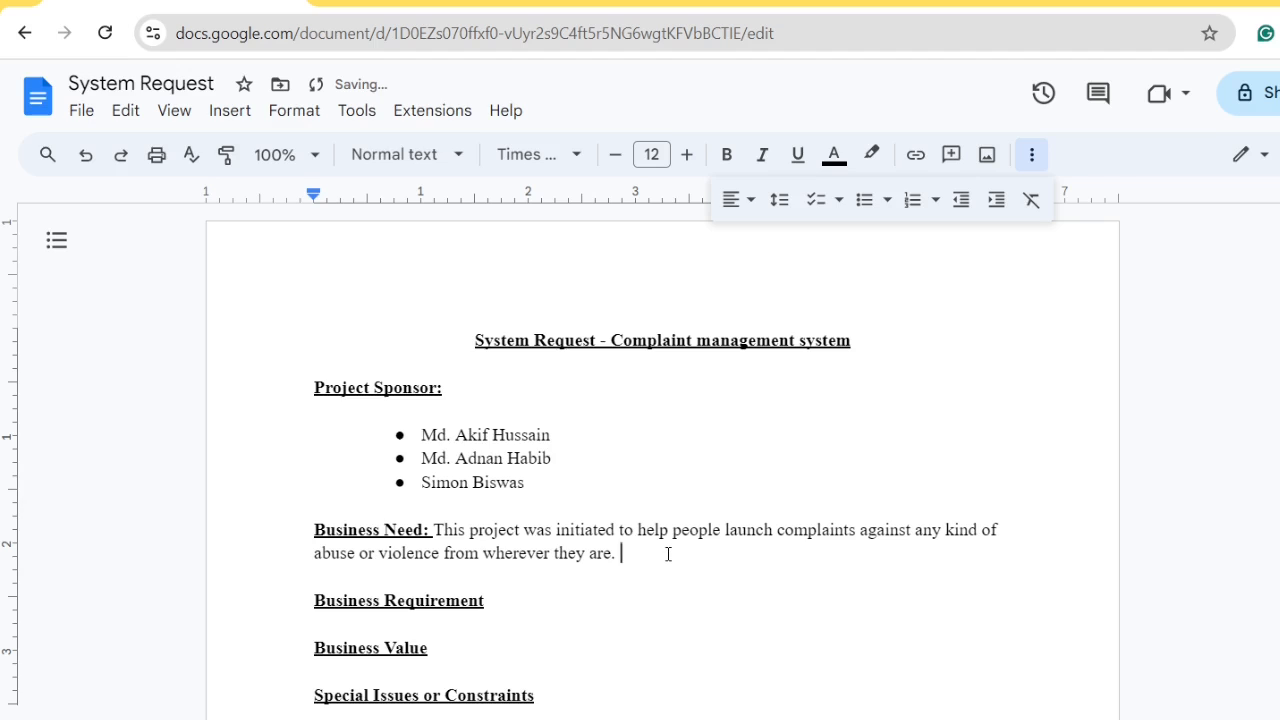
# Type 'Unfortunately', correcting its misspelling
pyautogui.write('Unfortun')
pyautogui.write('eat')
pyautogui.write('ly')
pyautogui.click(695, 553)
pyautogui.press('BackSpace')
pyautogui.press('Right')
pyautogui.press('Right')
pyautogui.write('e')
pyautogui.press('End')
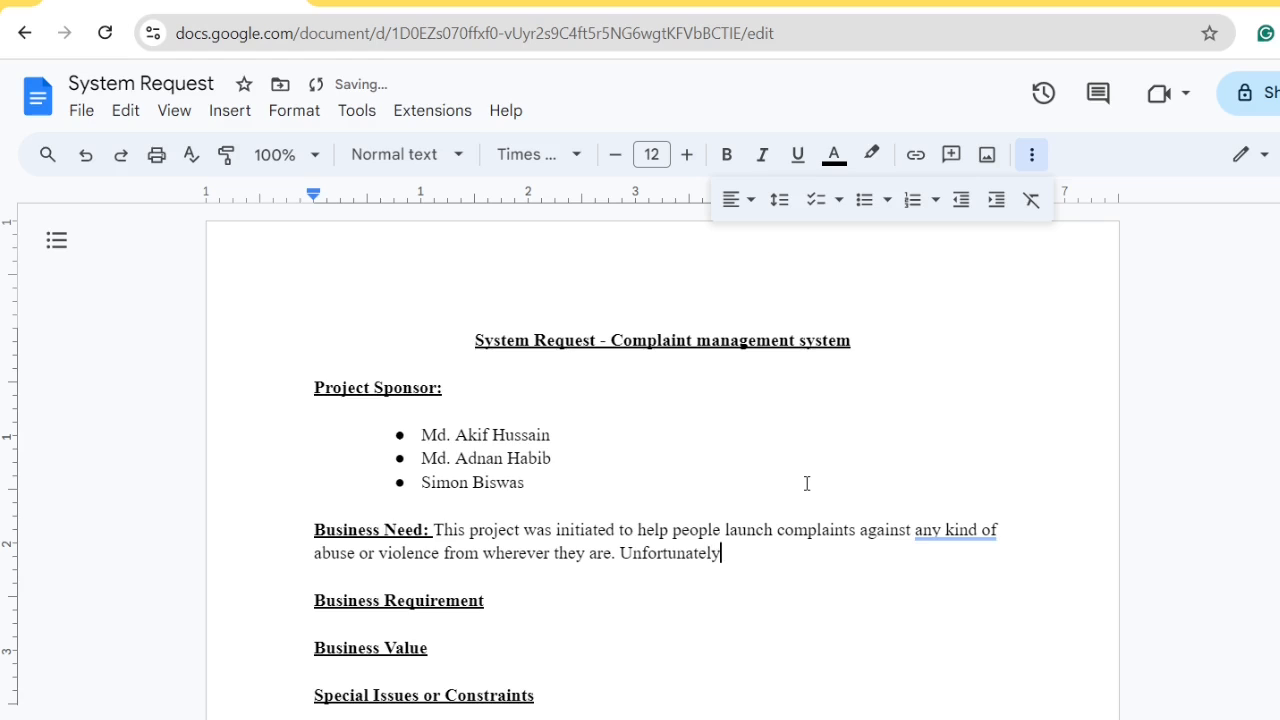
# Add ', the rates of abuse and violence ... are increasing at an alarming rate. These'
pyautogui.write(', the rate')
pyautogui.press('BackSpace')
pyautogui.press('BackSpace')
pyautogui.write('es of abuse a')
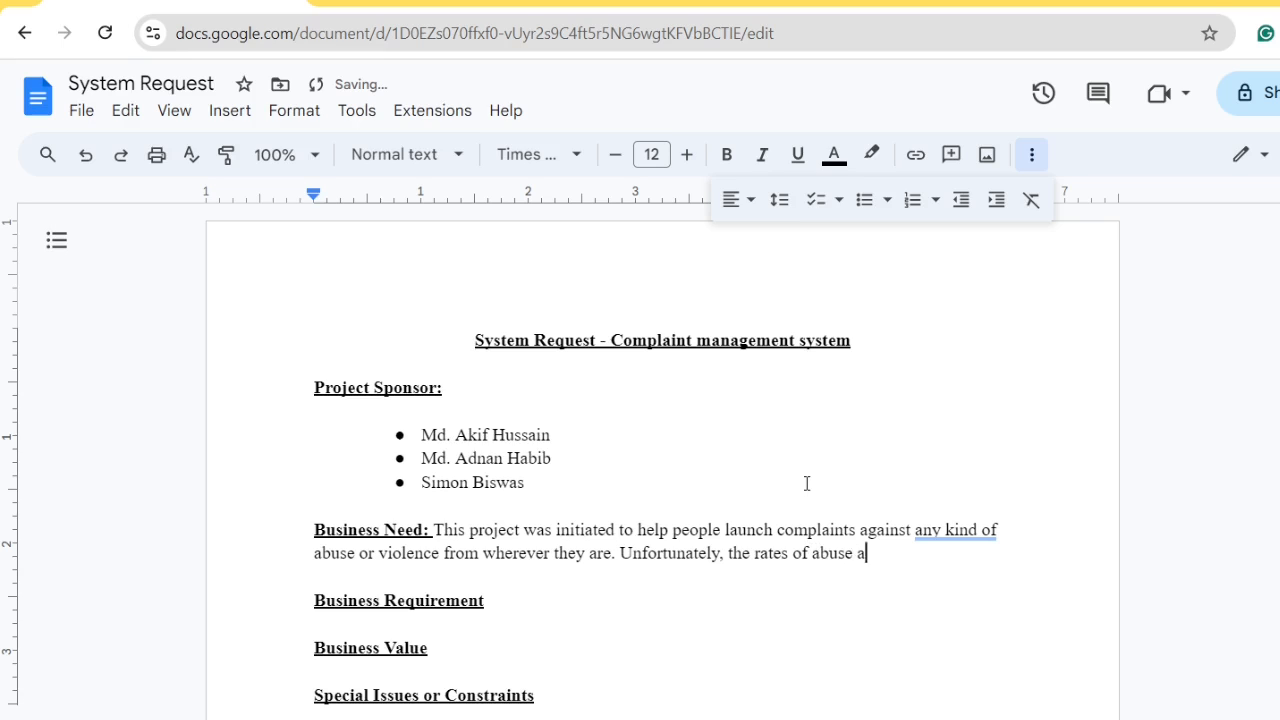
pyautogui.write('nd violence ')
pyautogui.write('agai')
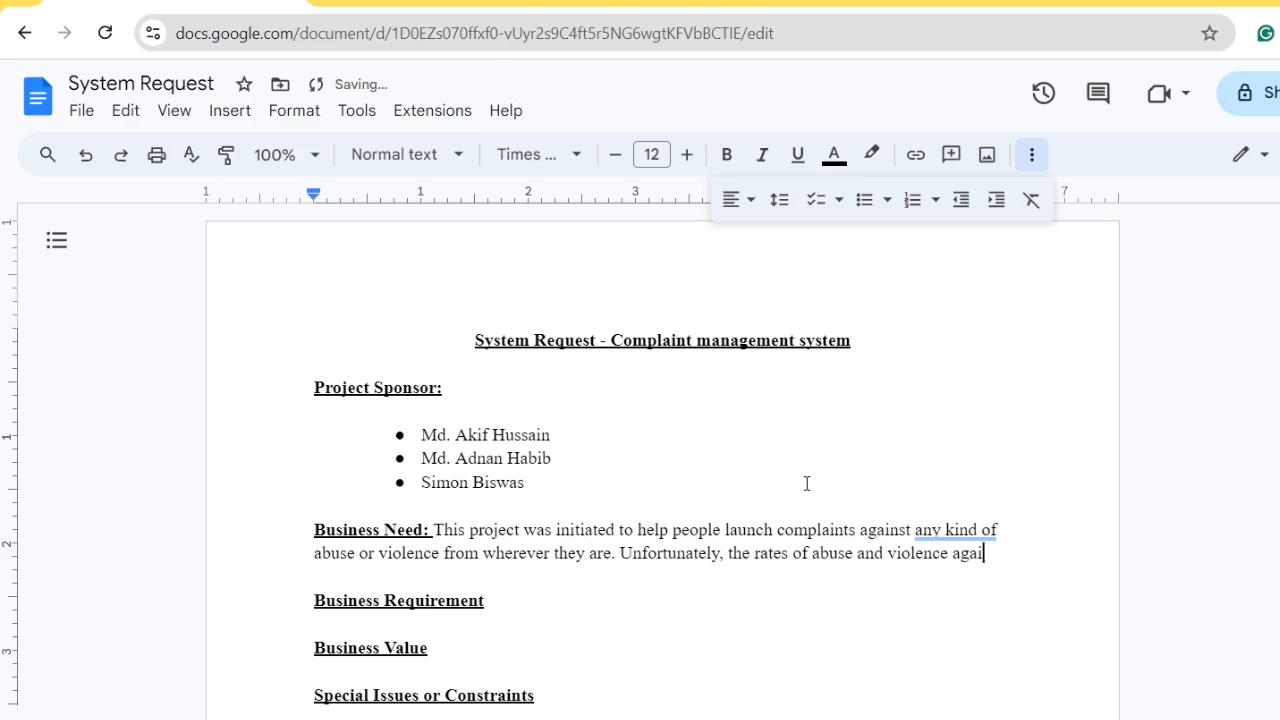
pyautogui.write('nst peop')
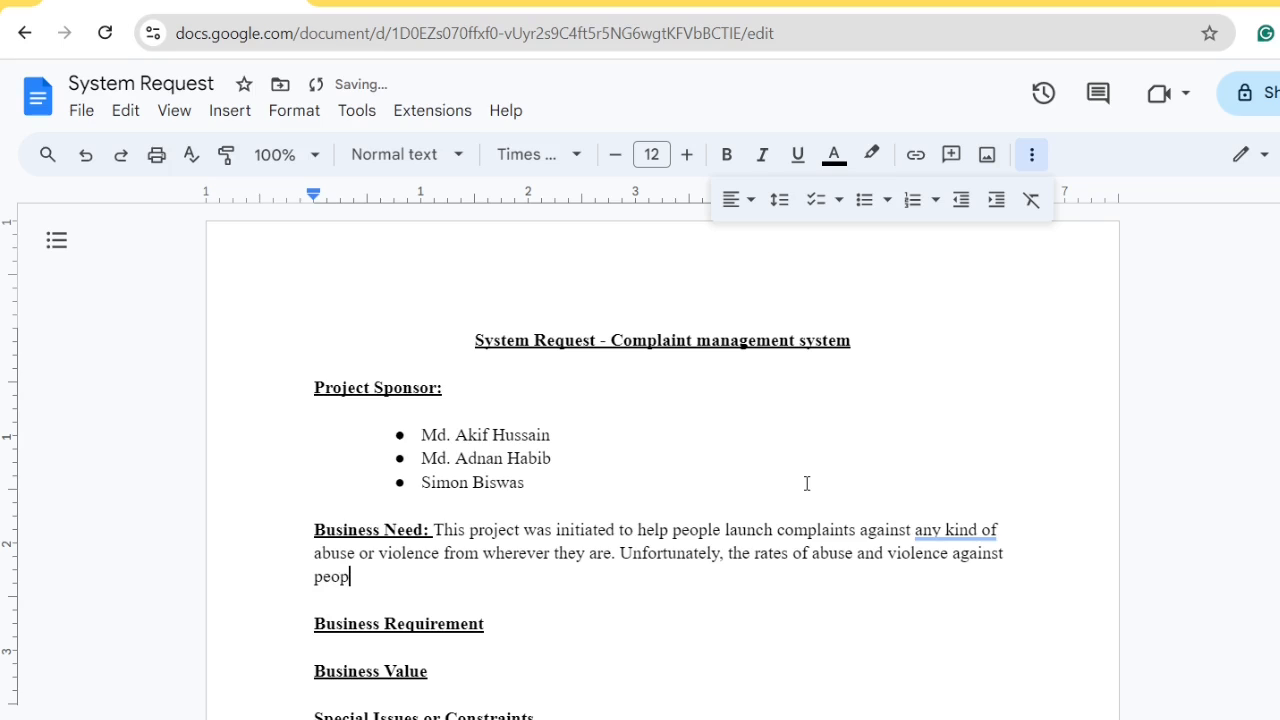
pyautogui.write('le in our country ')
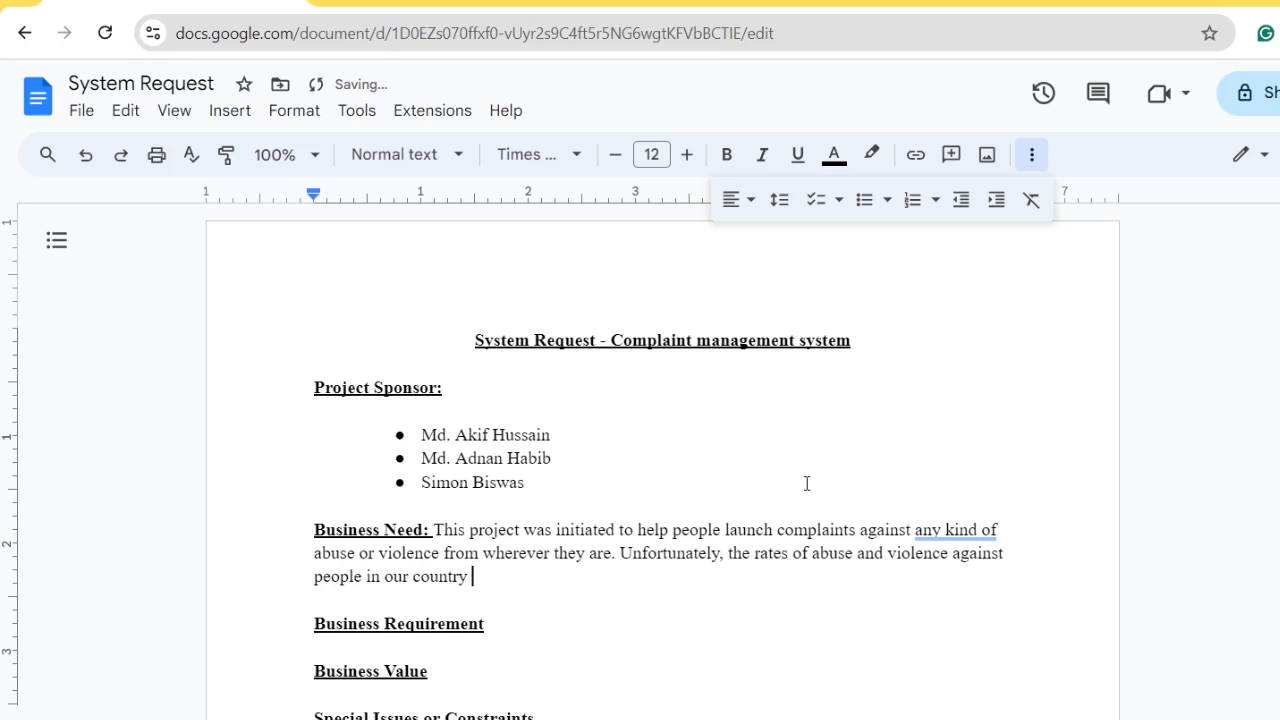
pyautogui.write('are increasing')
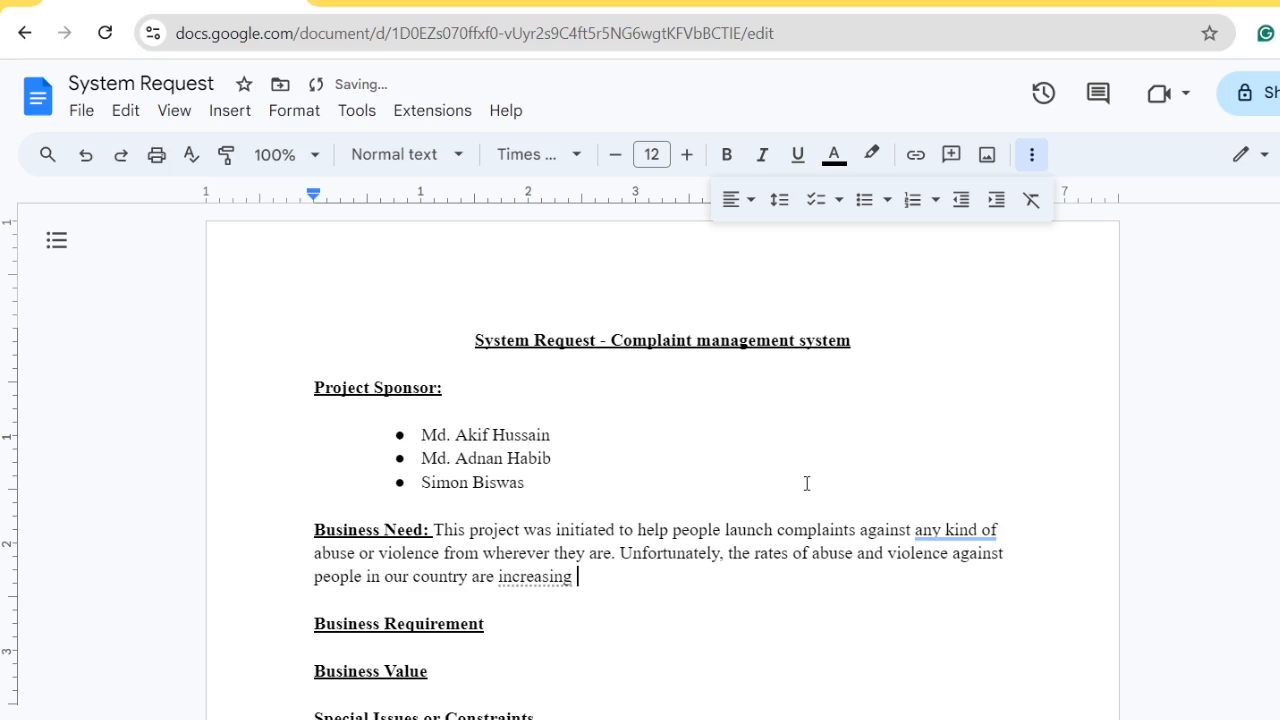
pyautogui.write('in an alar')
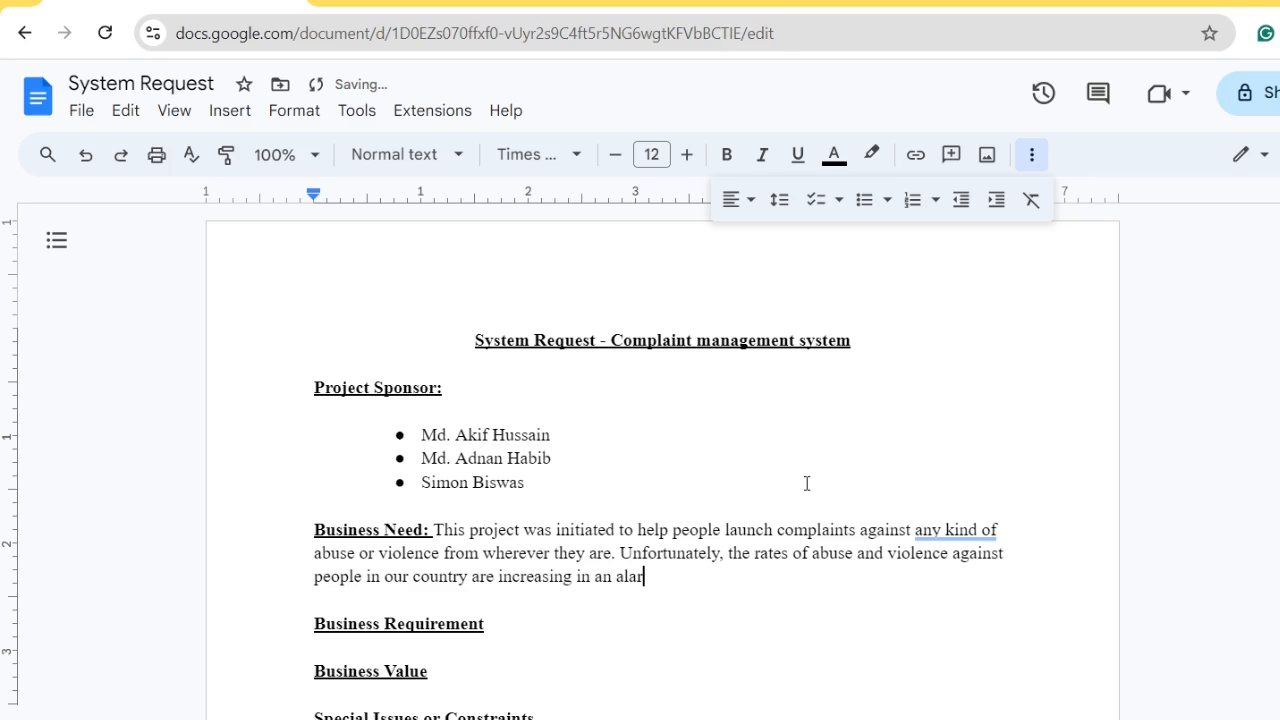
pyautogui.write('ming rate. These')
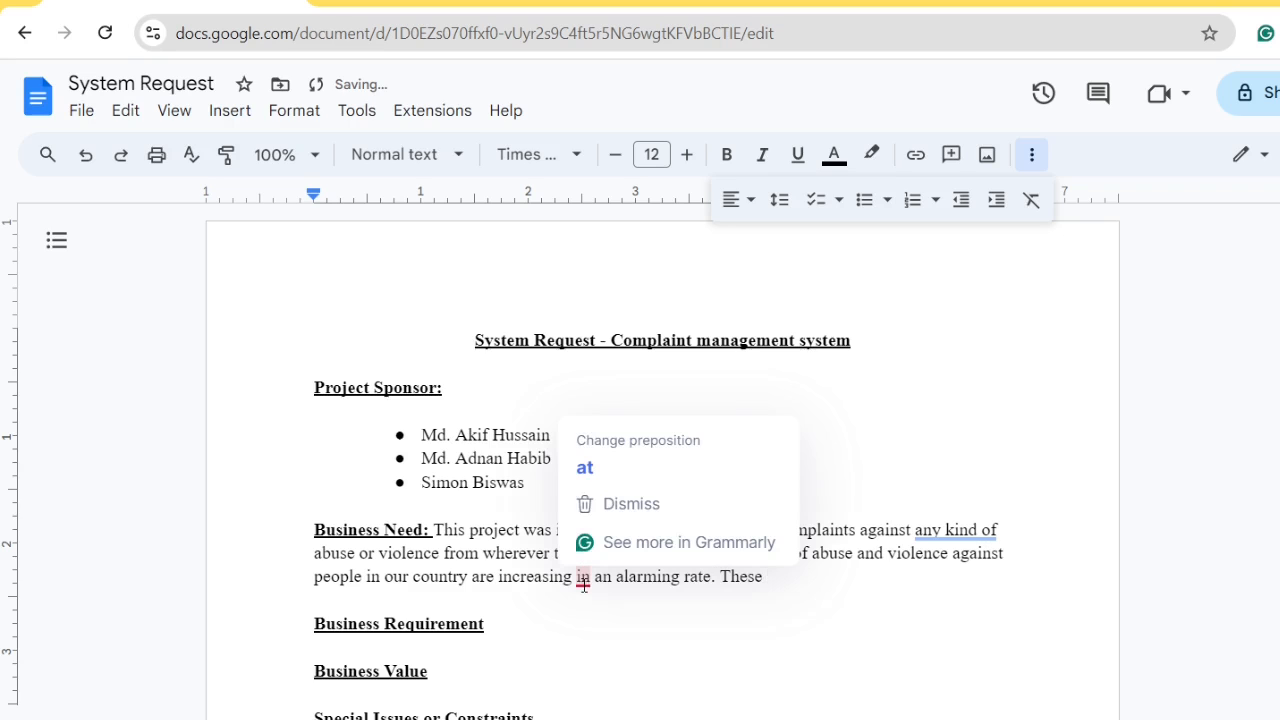
pyautogui.moveTo(584, 580)
pyautogui.click(588, 386)
pyautogui.click(806, 580)
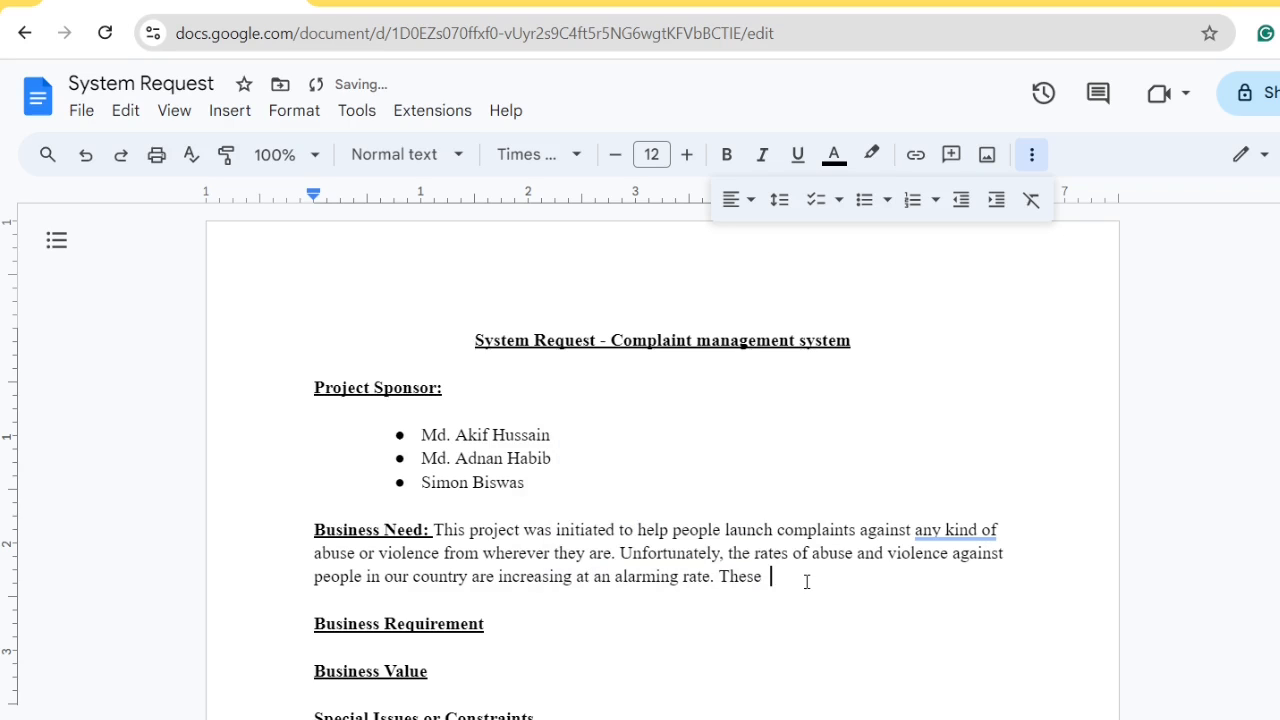
# Continue with 'acts of violence are happening', accepting the suggested rewording of 'violences'
pyautogui.write('violences are happening both in')
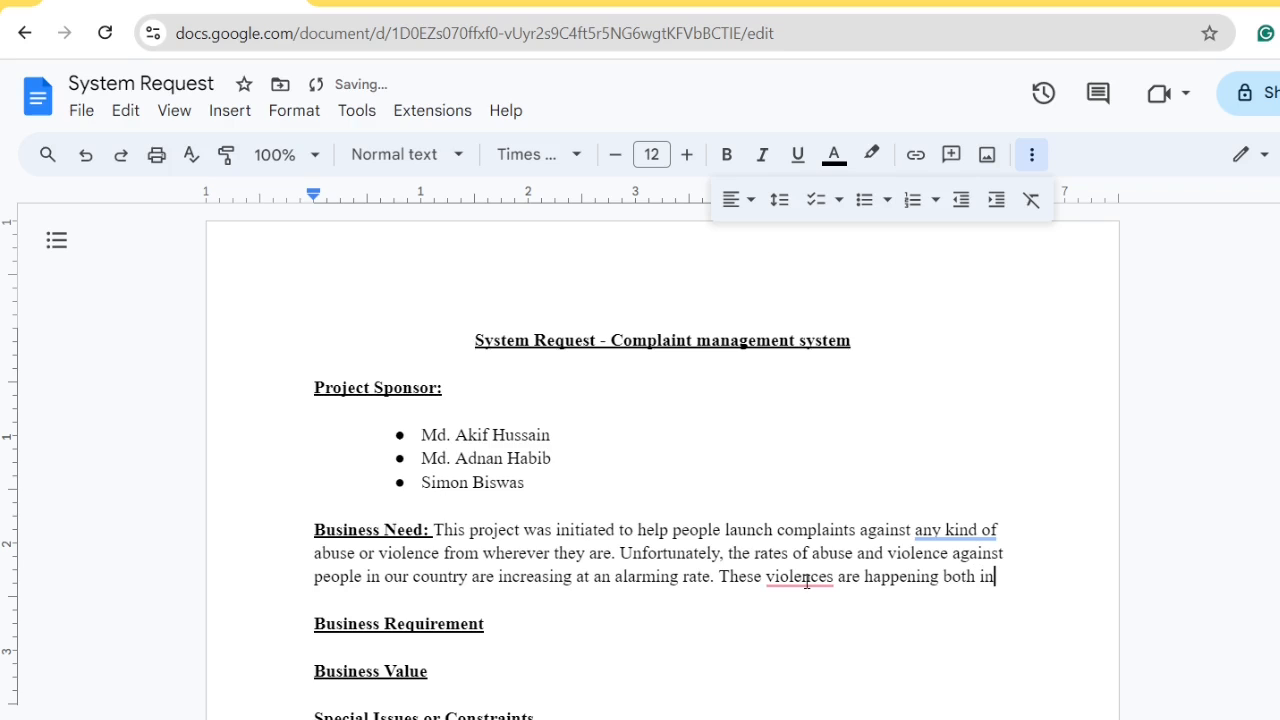
pyautogui.moveTo(806, 582)
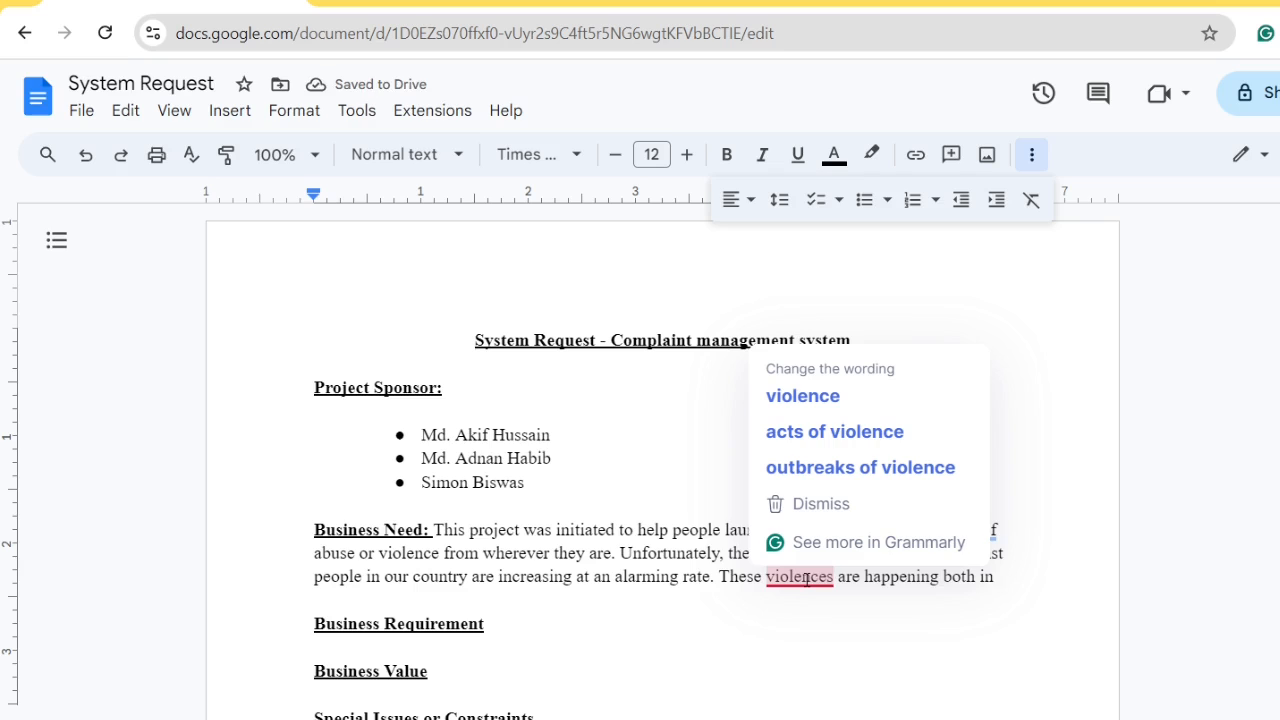
pyautogui.click(851, 666)
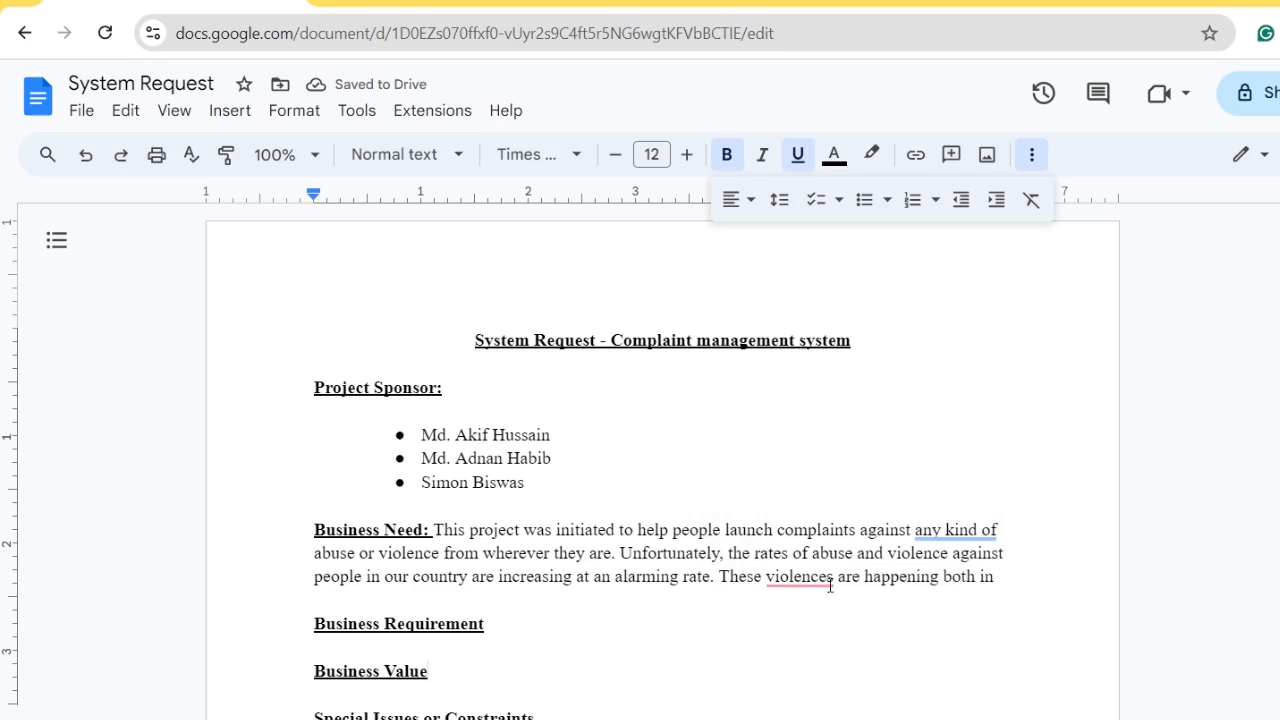
pyautogui.moveTo(828, 584)
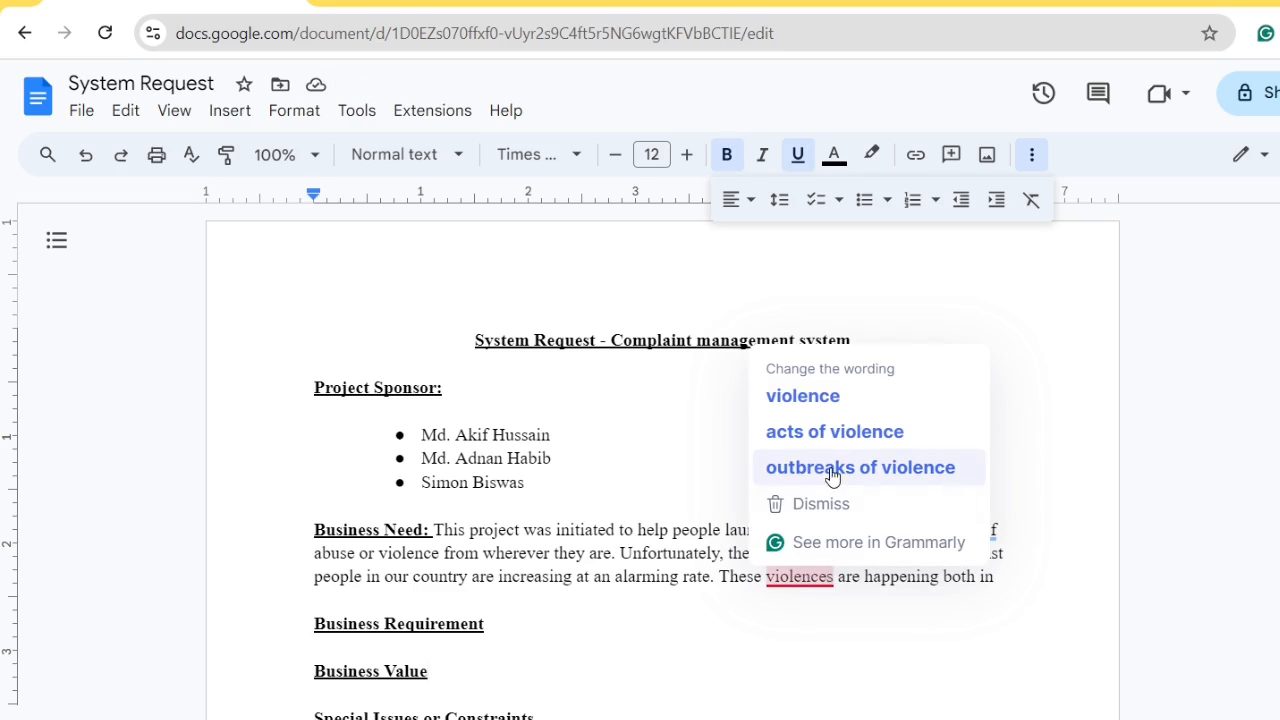
pyautogui.click(837, 433)
pyautogui.click(1005, 582)
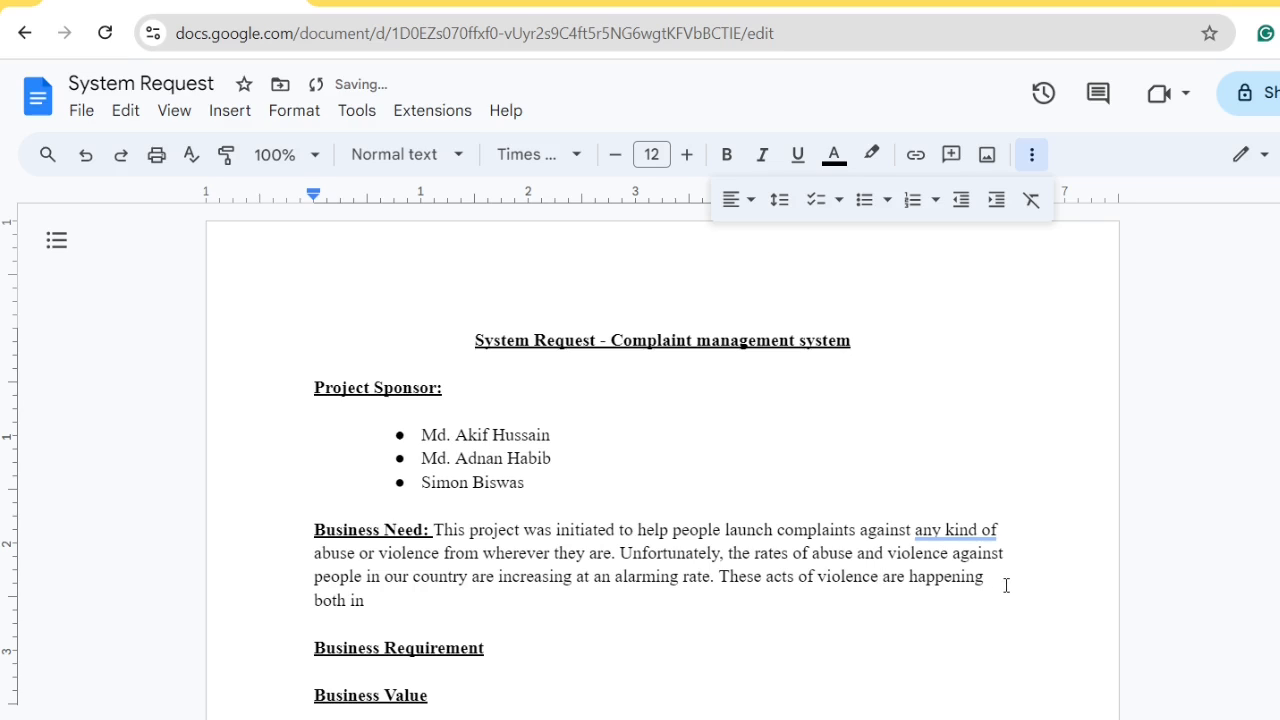
# Finish with 'both in indoor and outdoor so these system is designed ... their present rate.'
pyautogui.write('both in indooe')
pyautogui.press('BackSpace')
pyautogui.write('r and outdoor so the')
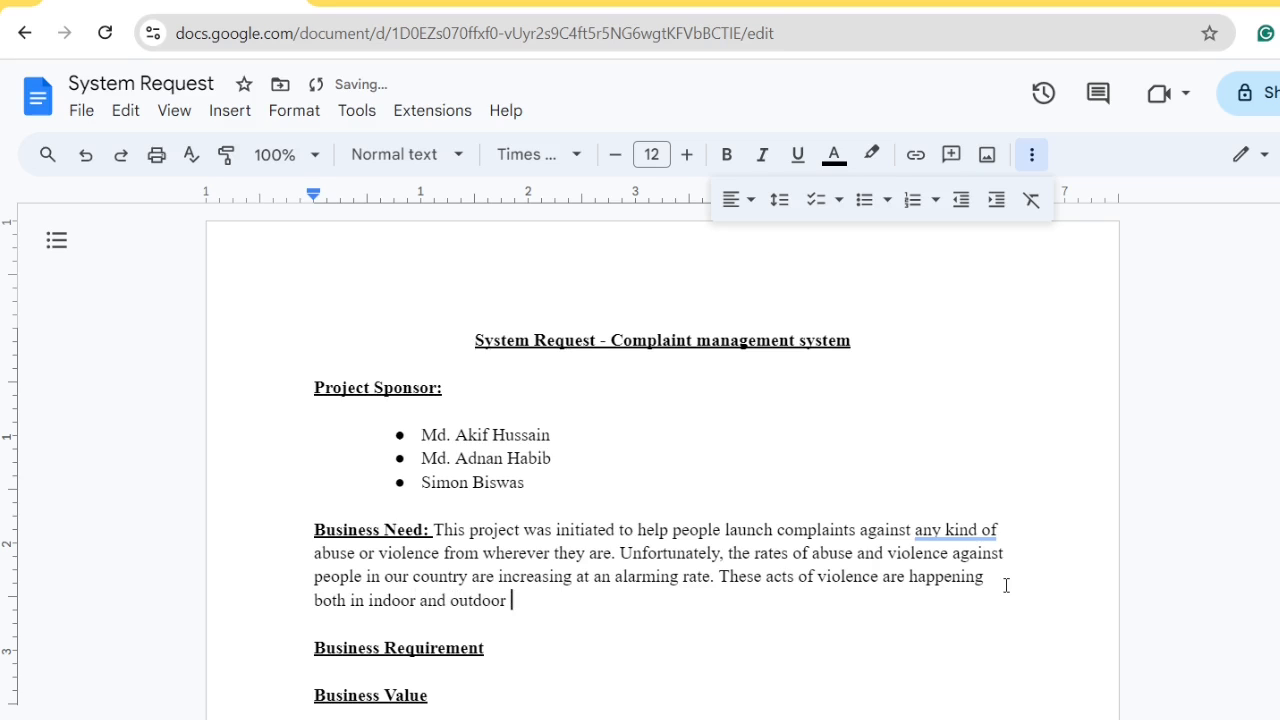
pyautogui.write('se system ')
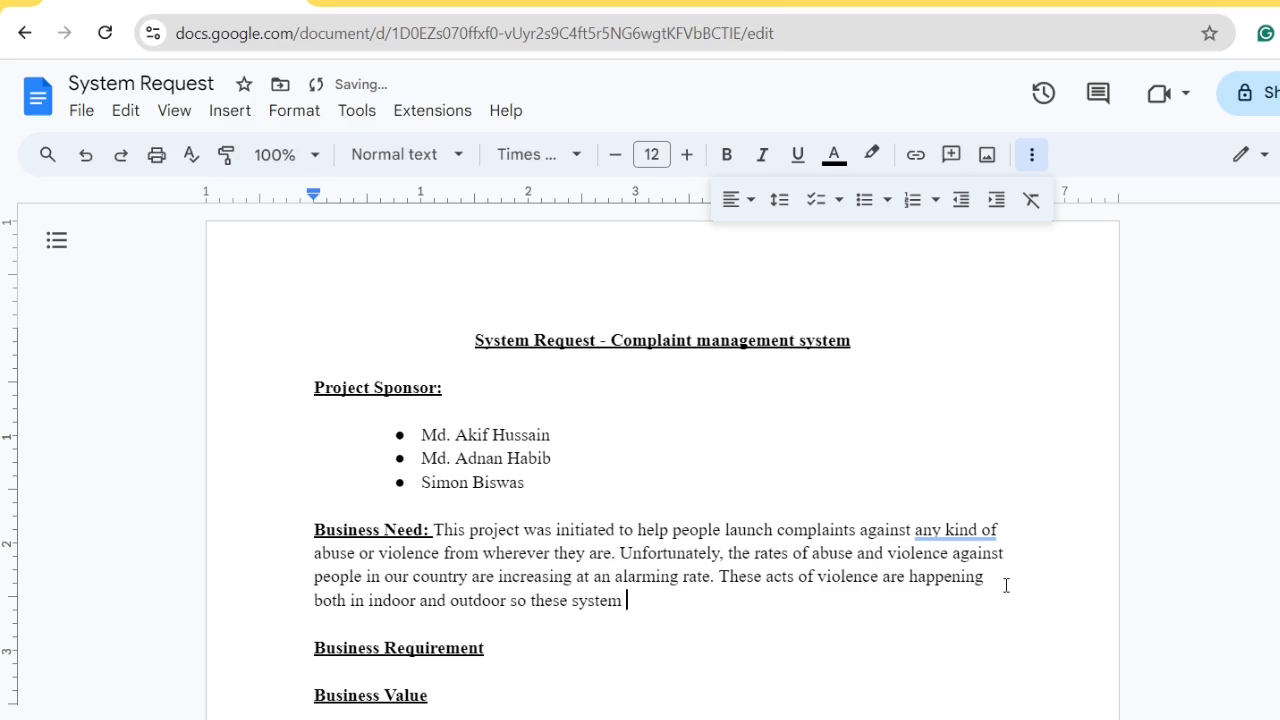
pyautogui.write('is designed in a')
pyautogui.press('BackSpace')
pyautogui.write('such a')
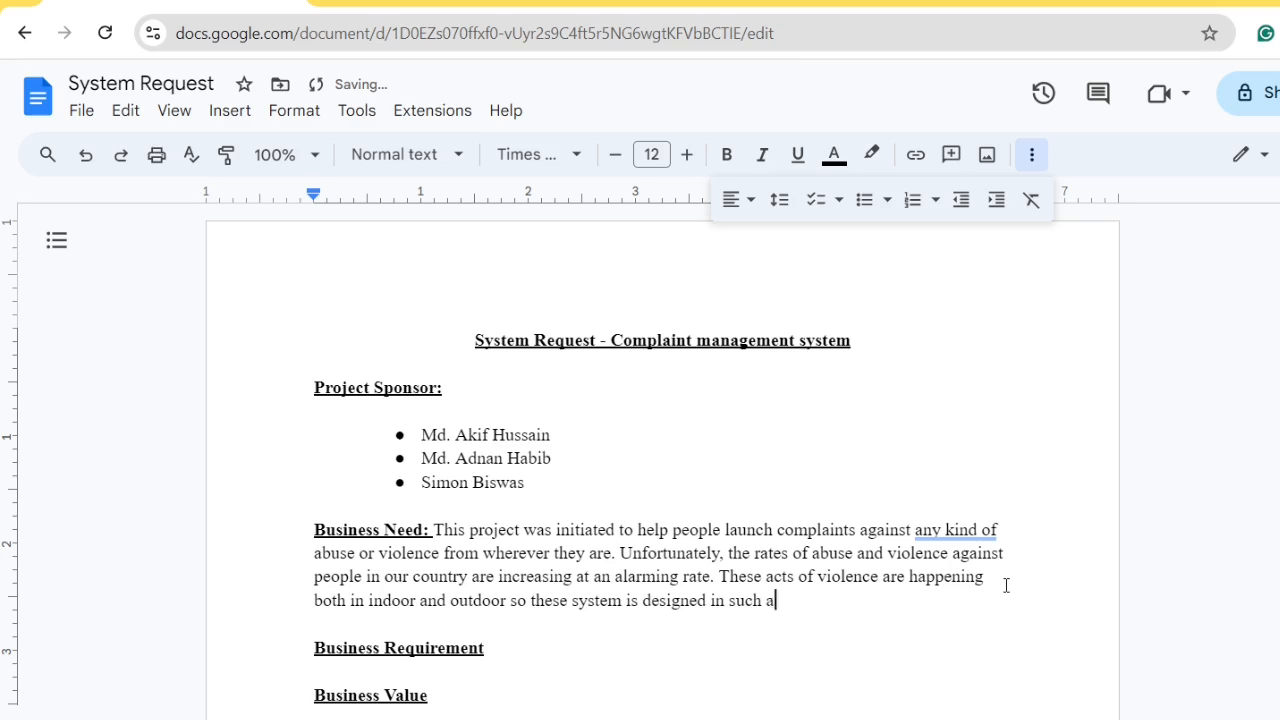
pyautogui.write(' way that people can ')
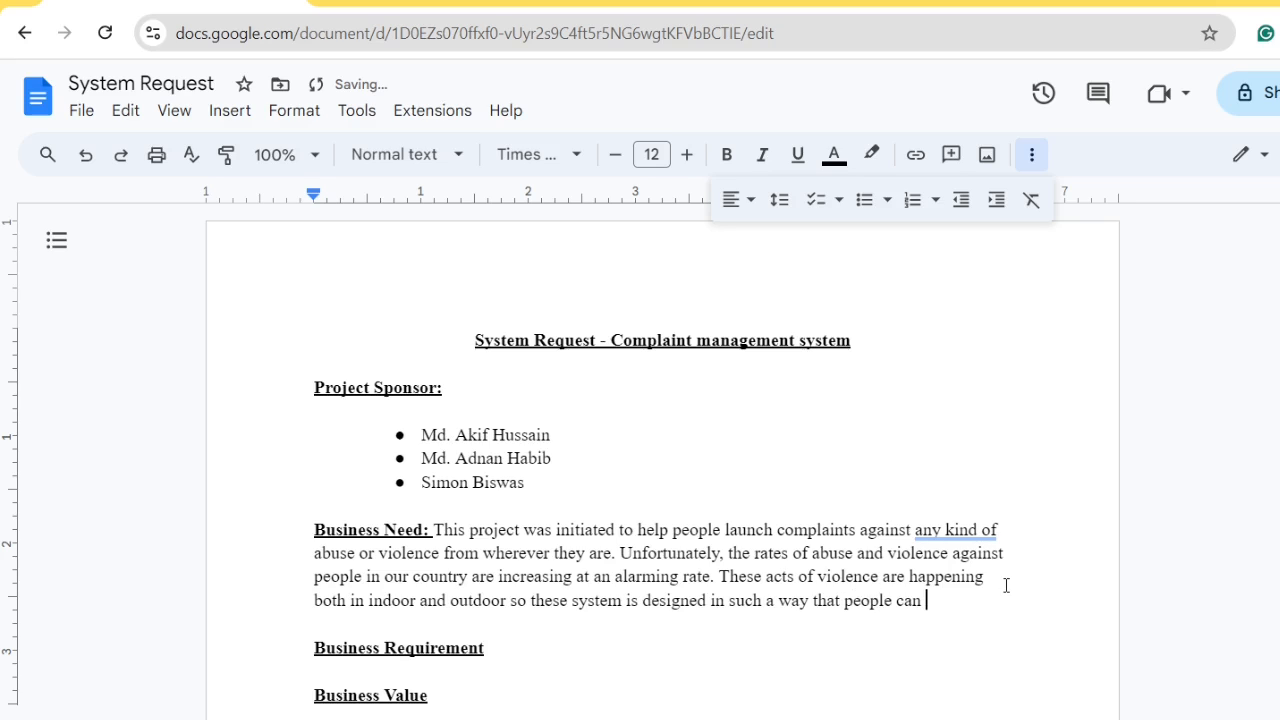
pyautogui.write('launch a ')
pyautogui.write('complai')
pyautogui.write('n ')
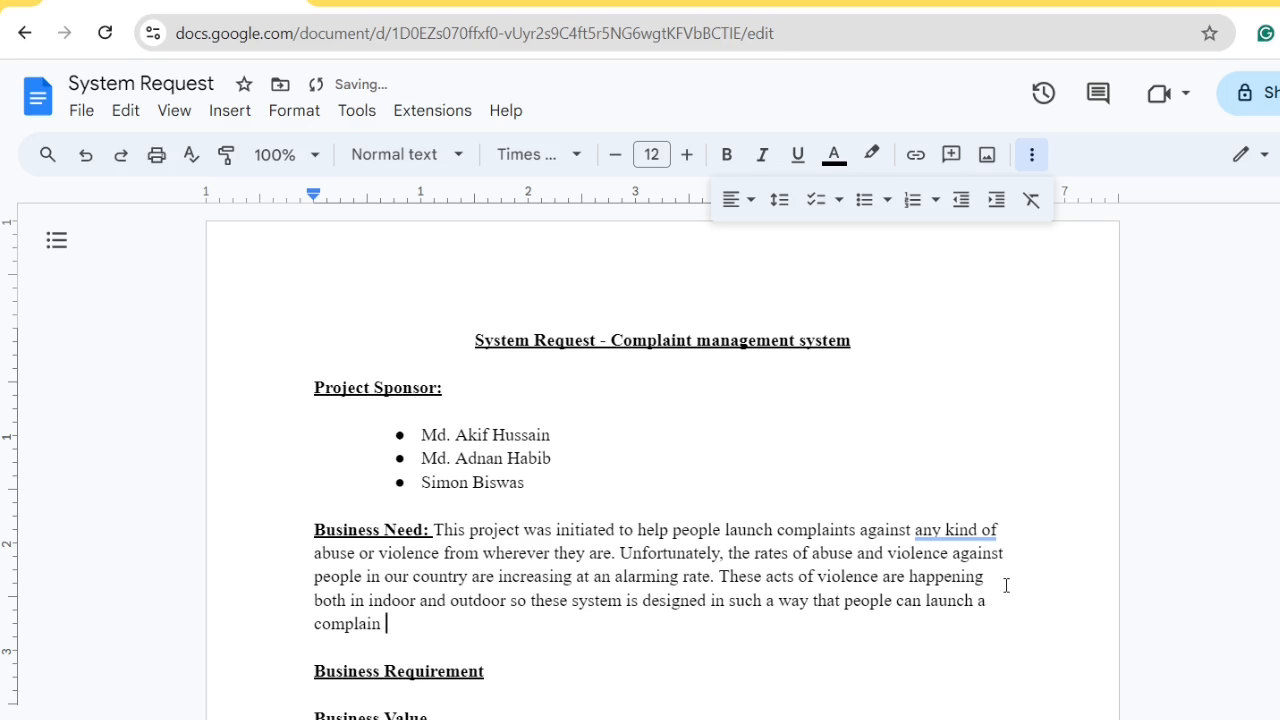
pyautogui.write('fromm')
pyautogui.press('BackSpace')
pyautogui.write('their pr')
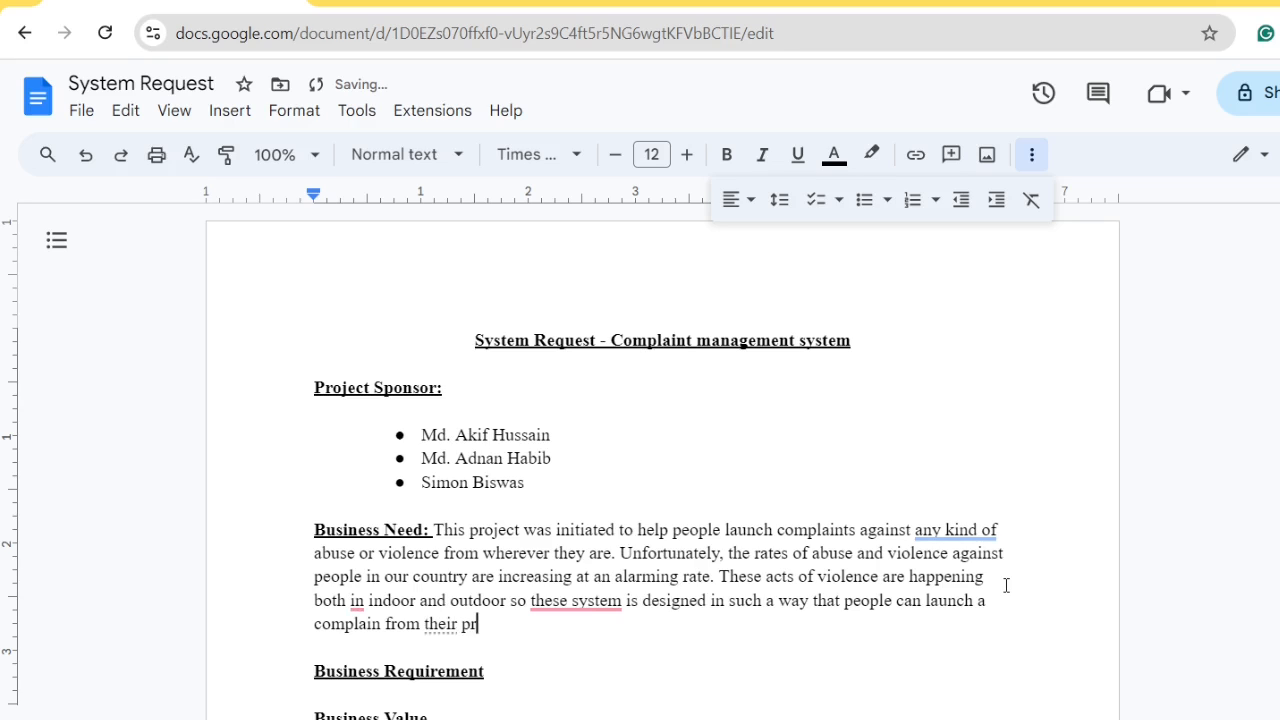
pyautogui.write('esent rate.')
# Accept fixes: 'these system' to 'this system', drop 'in' before indoor, 'from' to 'at'
pyautogui.moveTo(572, 603)
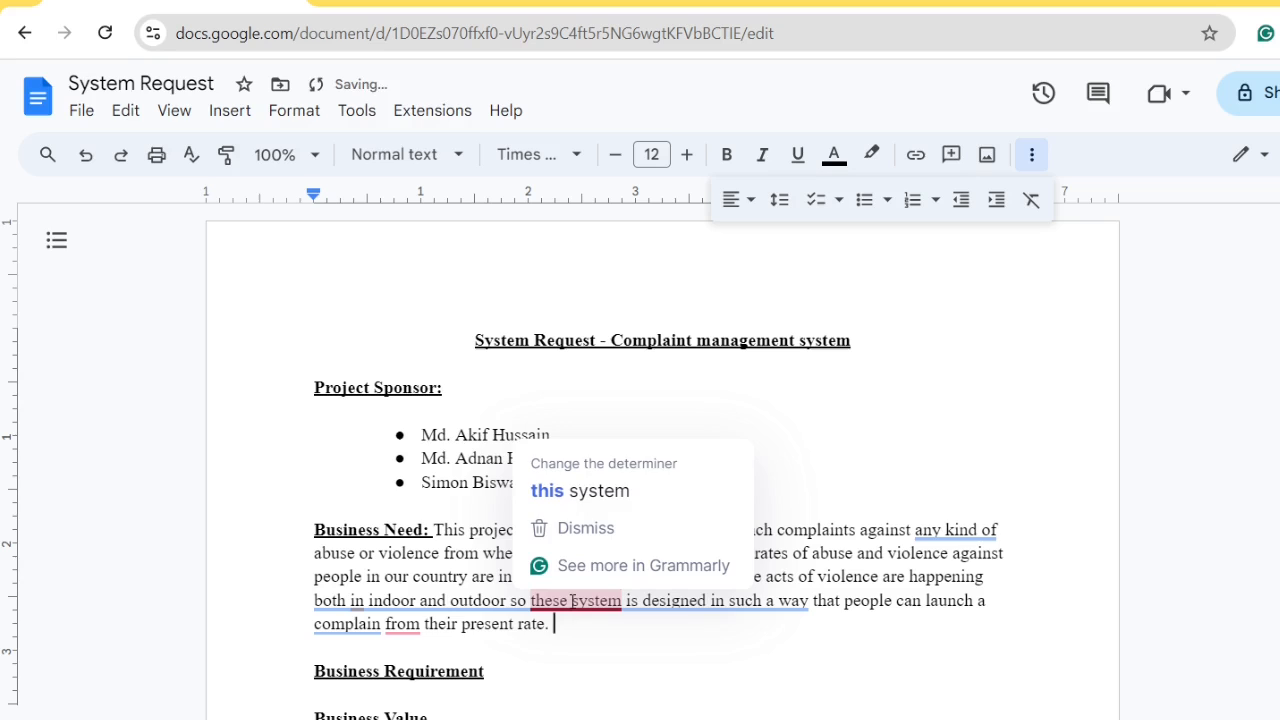
pyautogui.click(585, 491)
pyautogui.moveTo(360, 603)
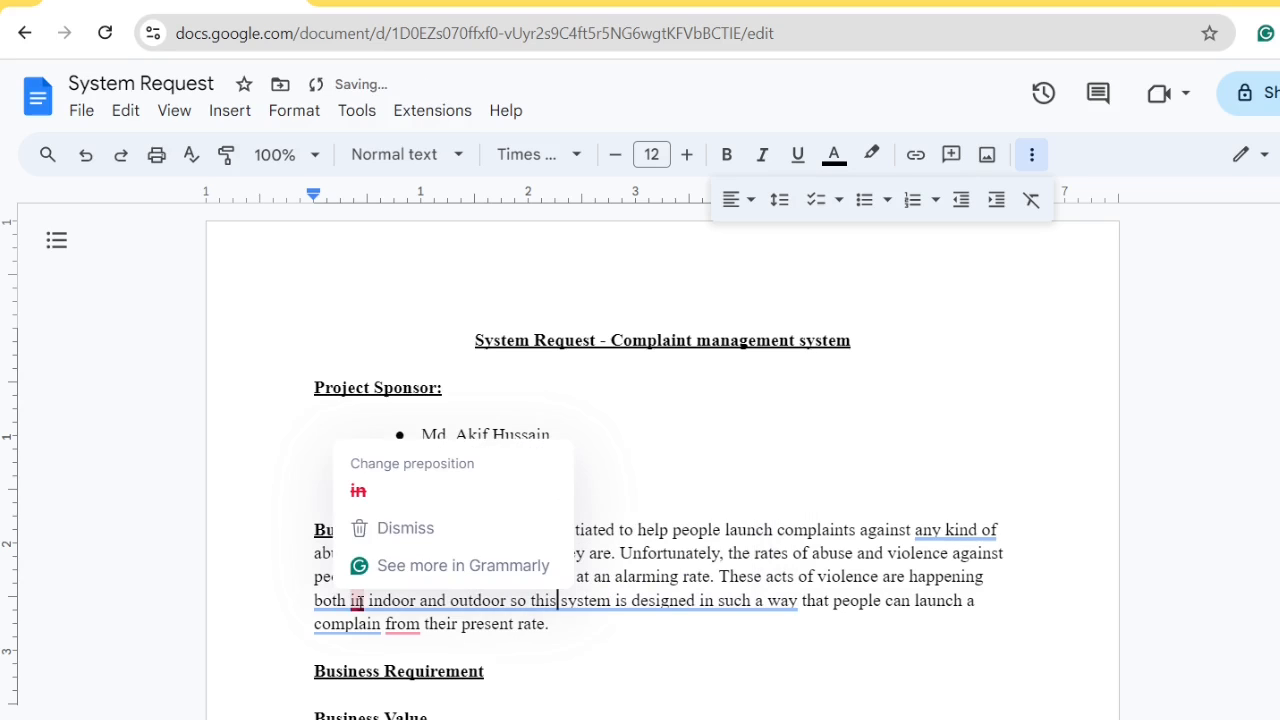
pyautogui.click(376, 500)
pyautogui.moveTo(418, 630)
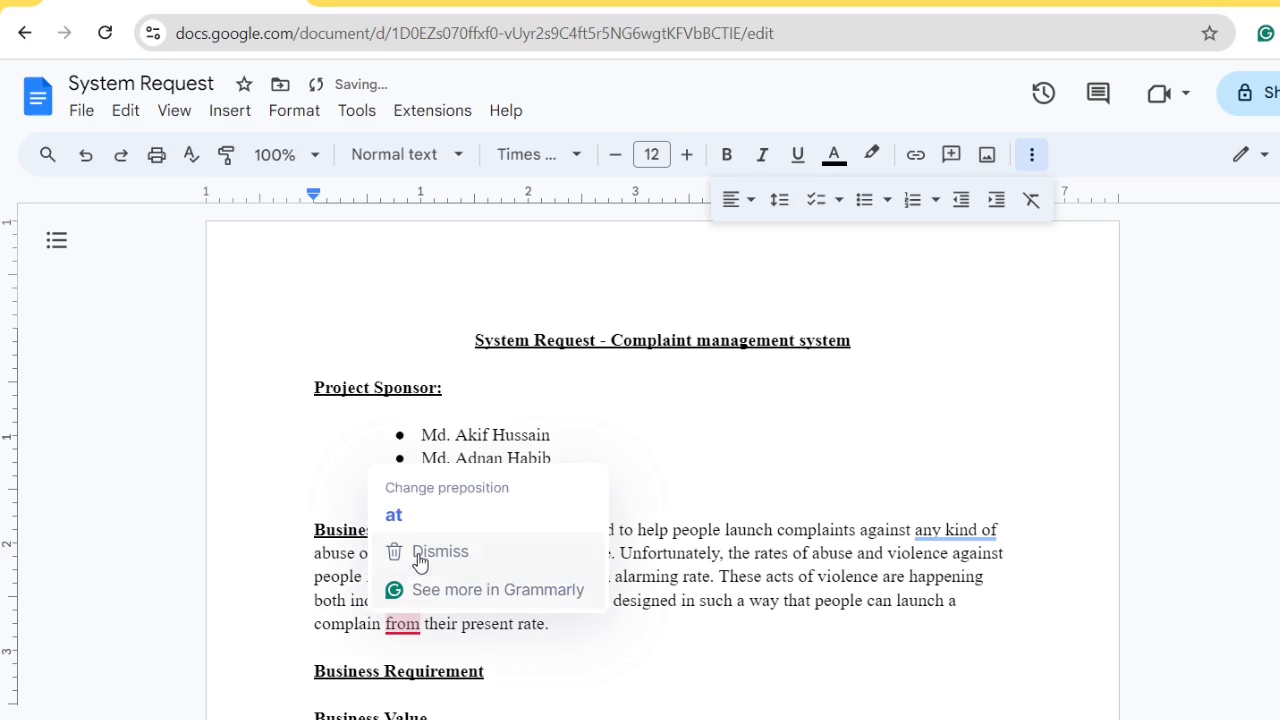
pyautogui.click(415, 512)
pyautogui.scroll(-3, 557, 654)
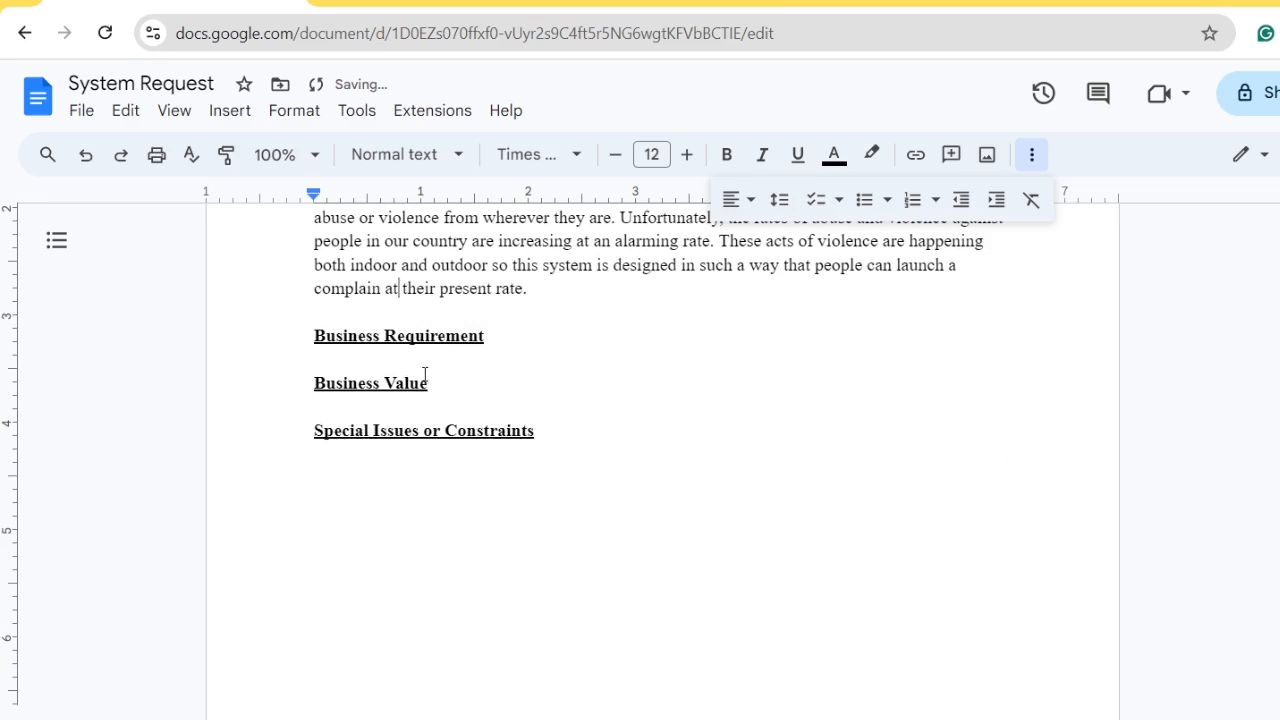
pyautogui.scroll(2, 540, 387)
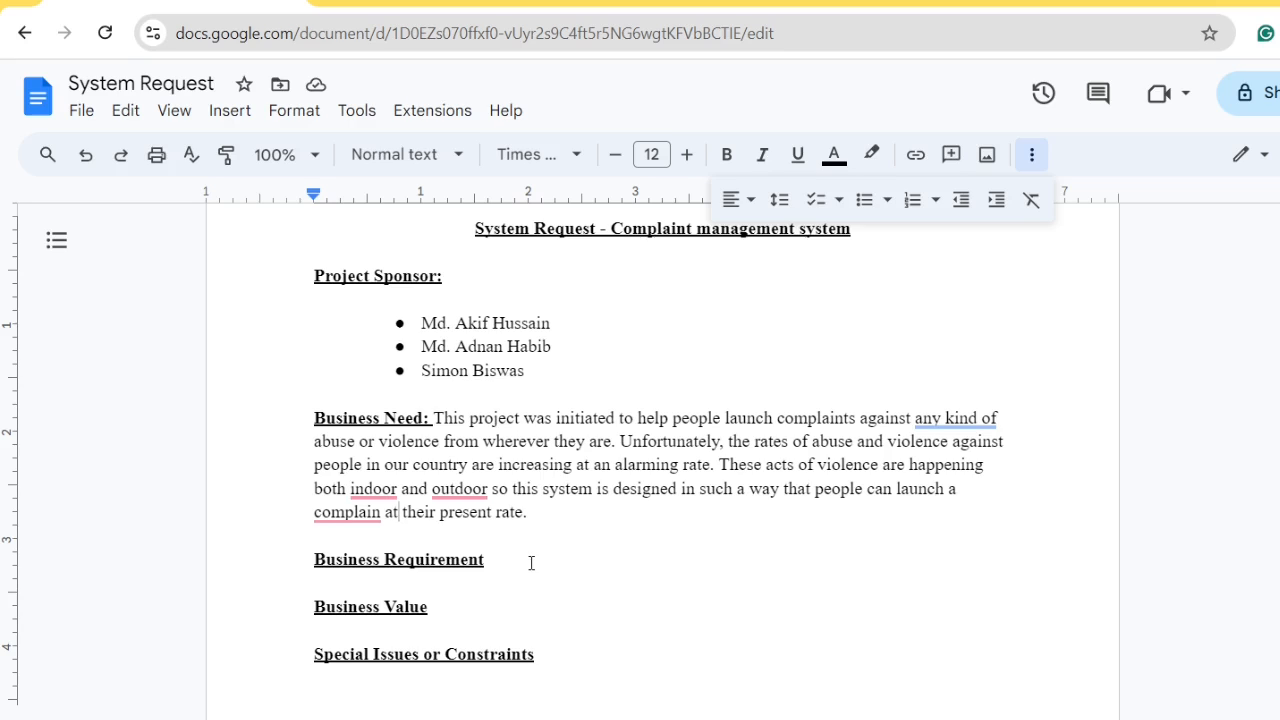
# Add a colon after Business Requirement and switch off bold and underline
pyautogui.click(520, 564)
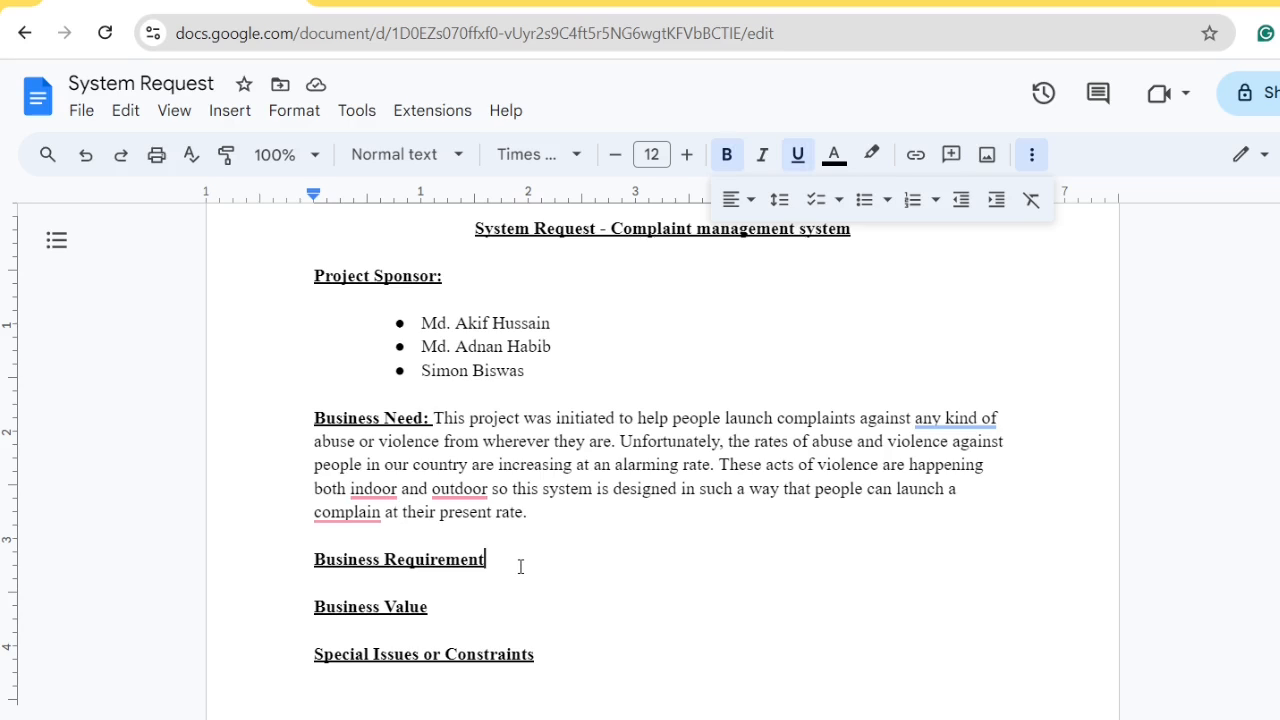
pyautogui.write(': UBUB')
pyautogui.press('BackSpace')
pyautogui.press('BackSpace')
pyautogui.press('BackSpace')
pyautogui.press('BackSpace')
pyautogui.hotkey('ctrl', 'u')
pyautogui.hotkey('ctrl', 'b')
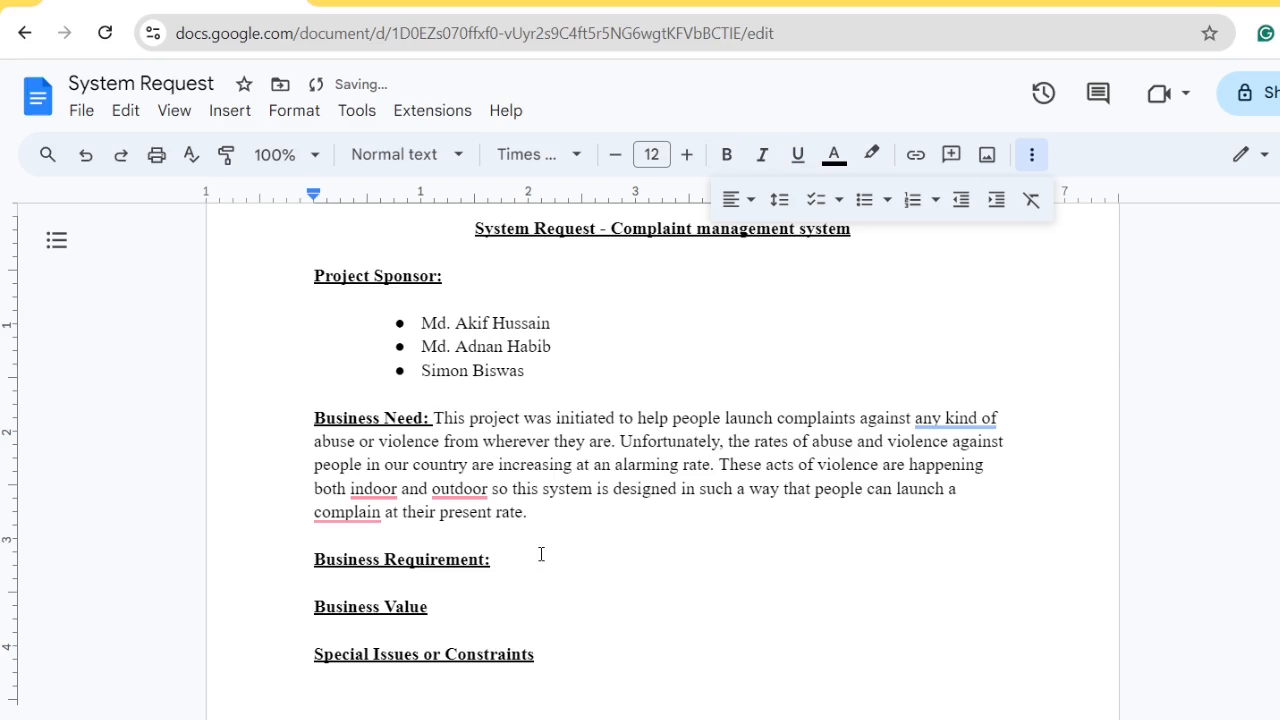
# Draft an opening sentence beginning 'We expect', then erase it
pyautogui.write('WE')
pyautogui.press('BackSpace')
pyautogui.press('BackSpace')
pyautogui.press('BackSpace')
pyautogui.write('we')
pyautogui.press('BackSpace')
pyautogui.press('BackSpace')
pyautogui.write('We ')
pyautogui.write('expe')
pyautogui.write('ct to')
pyautogui.press('BackSpace')
pyautogui.press('BackSpace')
pyautogui.press('BackSpace')
pyautogui.write('by developin')
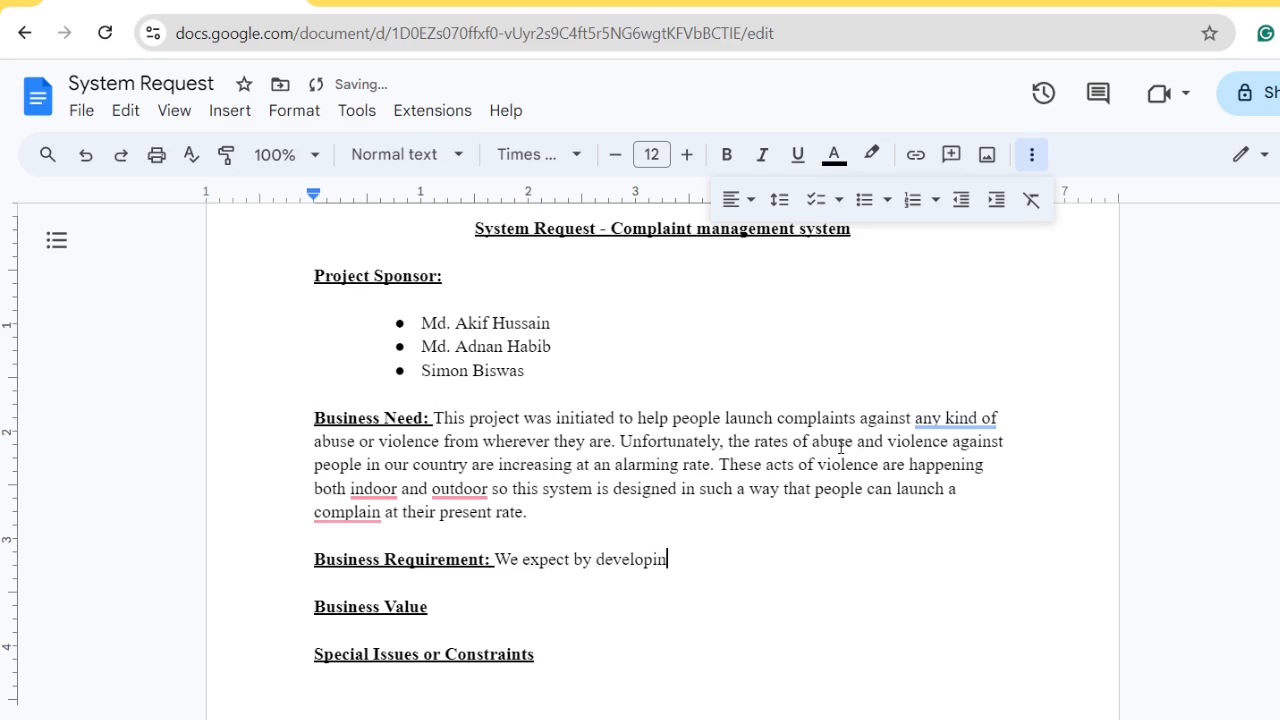
pyautogui.write('g our website')
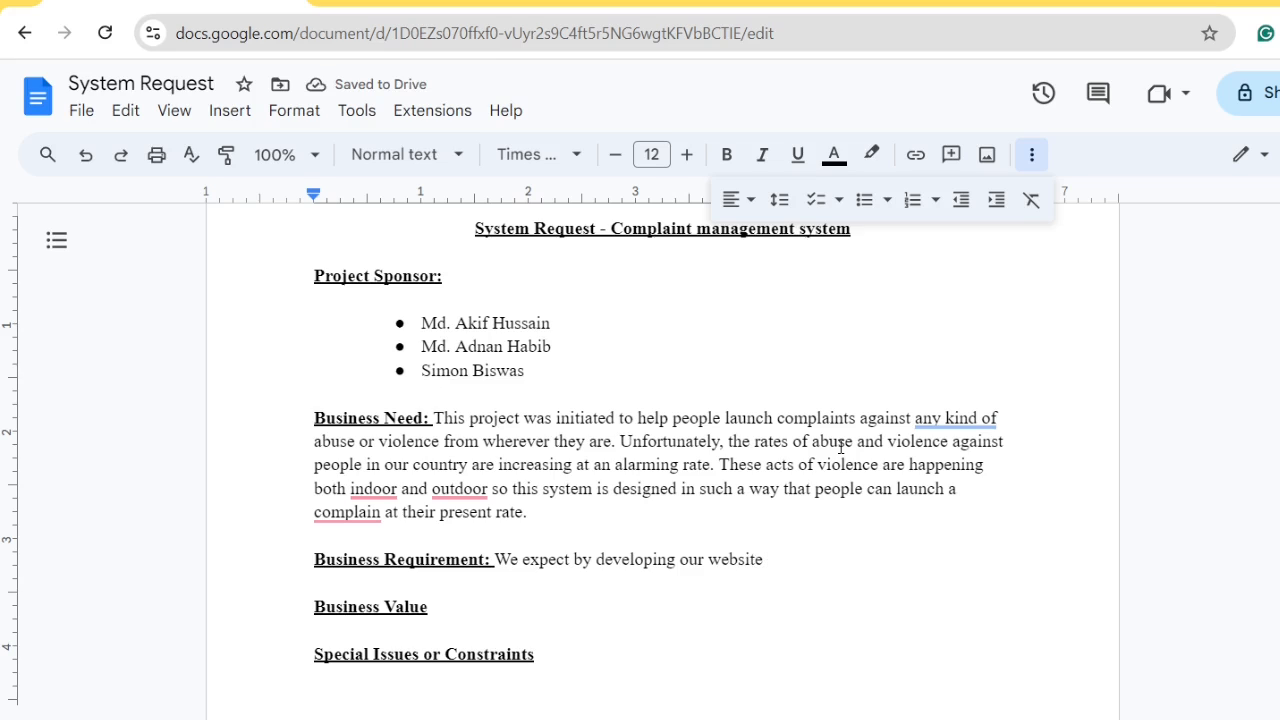
pyautogui.press('BackSpace')
pyautogui.press('BackSpace')
pyautogui.press('BackSpace')
pyautogui.press('BackSpace')
pyautogui.press('BackSpace')
pyautogui.press('BackSpace')
pyautogui.press('BackSpace')
pyautogui.press('BackSpace')
pyautogui.press('BackSpace')
pyautogui.press('BackSpace')
pyautogui.press('BackSpace')
pyautogui.press('BackSpace')
pyautogui.press('BackSpace')
pyautogui.press('BackSpace')
pyautogui.press('BackSpace')
pyautogui.press('BackSpace')
pyautogui.press('BackSpace')
pyautogui.press('BackSpace')
pyautogui.press('BackSpace')
pyautogui.press('BackSpace')
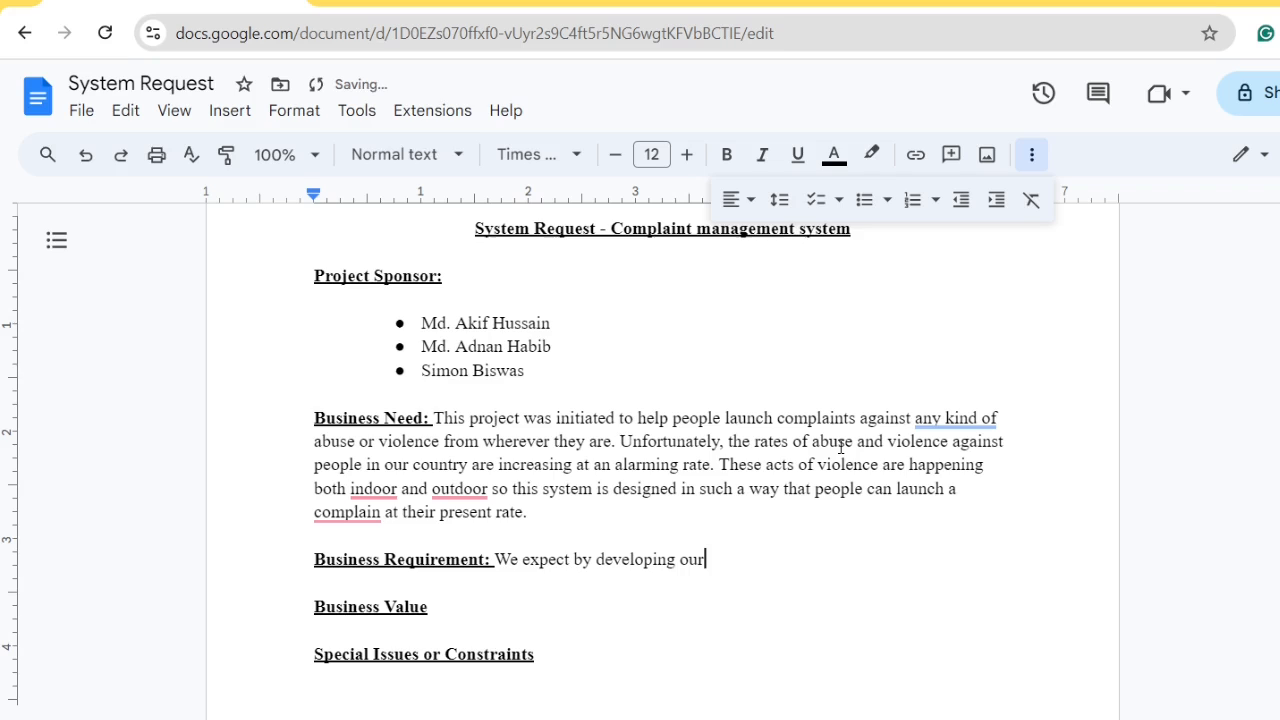
pyautogui.press('BackSpace')
pyautogui.press('BackSpace')
pyautogui.press('BackSpace')
pyautogui.press('BackSpace')
pyautogui.press('BackSpace')
pyautogui.press('BackSpace')
pyautogui.press('BackSpace')
pyautogui.press('BackSpace')
pyautogui.press('BackSpace')
pyautogui.press('BackSpace')
pyautogui.press('BackSpace')
pyautogui.press('BackSpace')
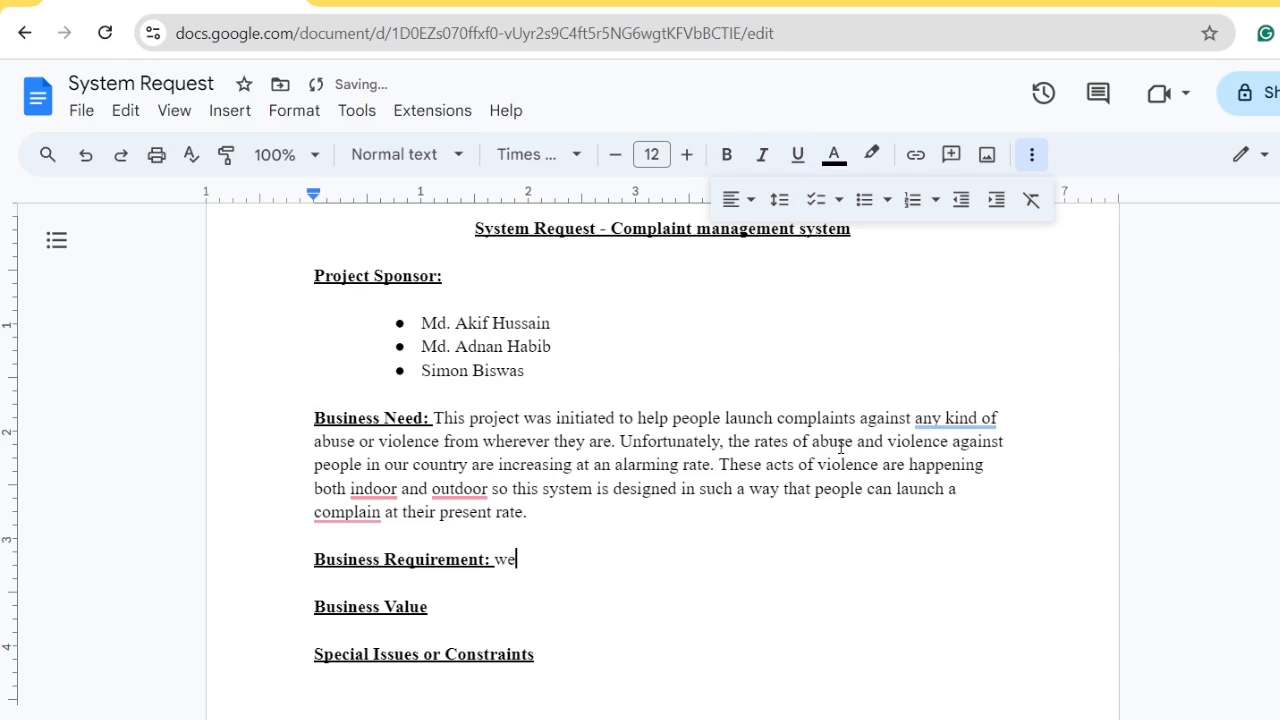
pyautogui.press('BackSpace')
pyautogui.press('BackSpace')
# Type 'Using this system people especially women can complain about any kind of violence or abuse...'
pyautogui.write('Using this')
pyautogui.press('Left')
pyautogui.press('Left')
pyautogui.press('Left')
pyautogui.press('Left')
pyautogui.press('Left')
pyautogui.press('Left')
pyautogui.press('Left')
pyautogui.press('Right')
pyautogui.press('Right')
pyautogui.press('Right')
pyautogui.press('Right')
pyautogui.press('Right')
pyautogui.press('Right')
pyautogui.press('Right')
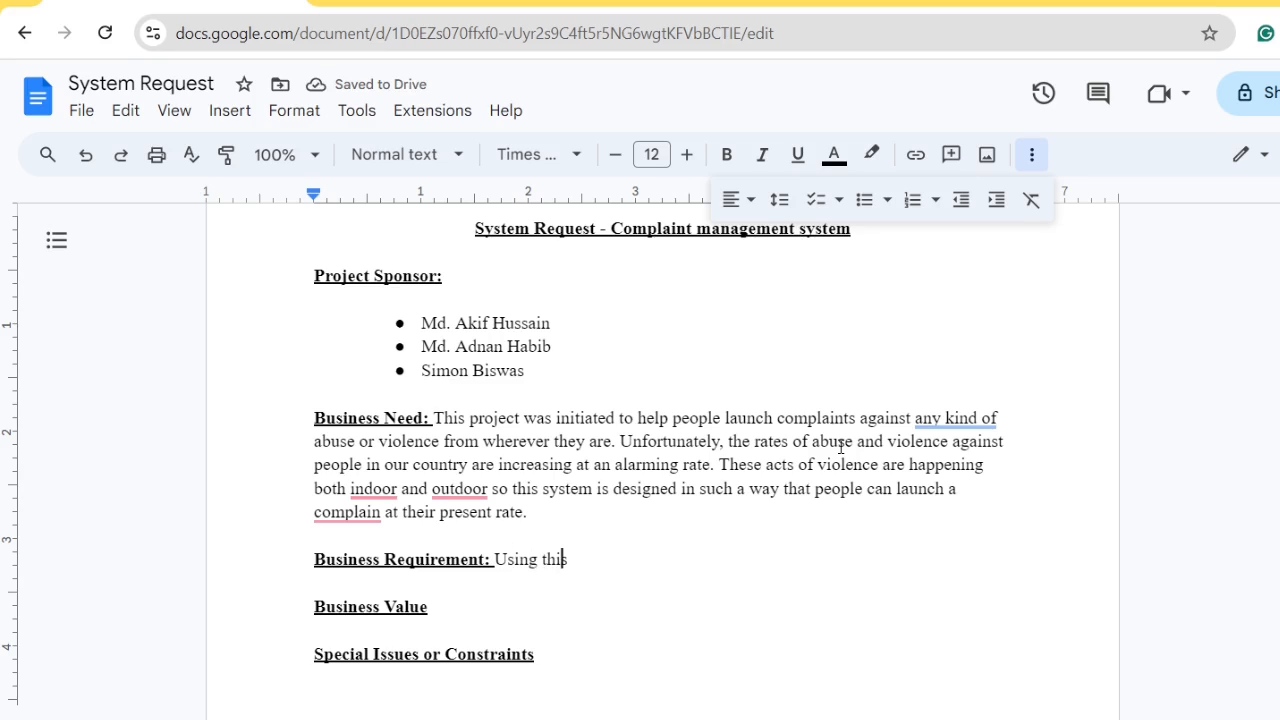
pyautogui.write('system ')
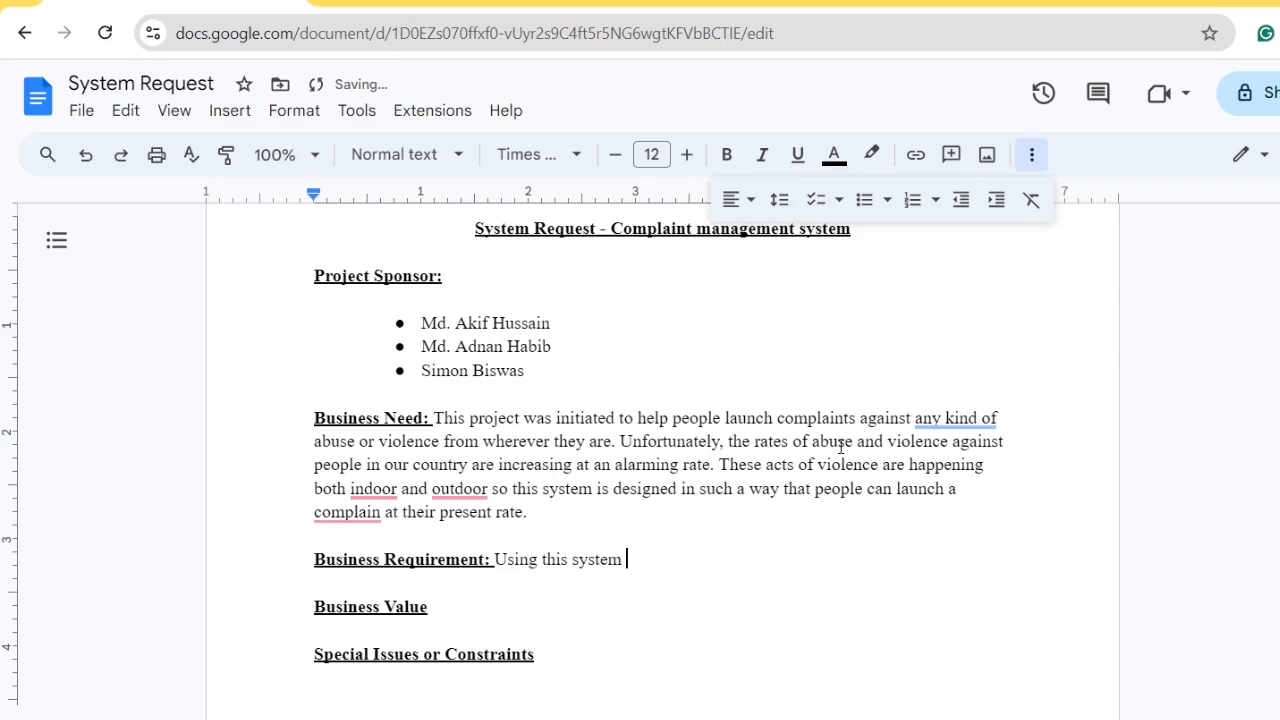
pyautogui.write('peoplees')
pyautogui.press('BackSpace')
pyautogui.press('BackSpace')
pyautogui.write('especially ')
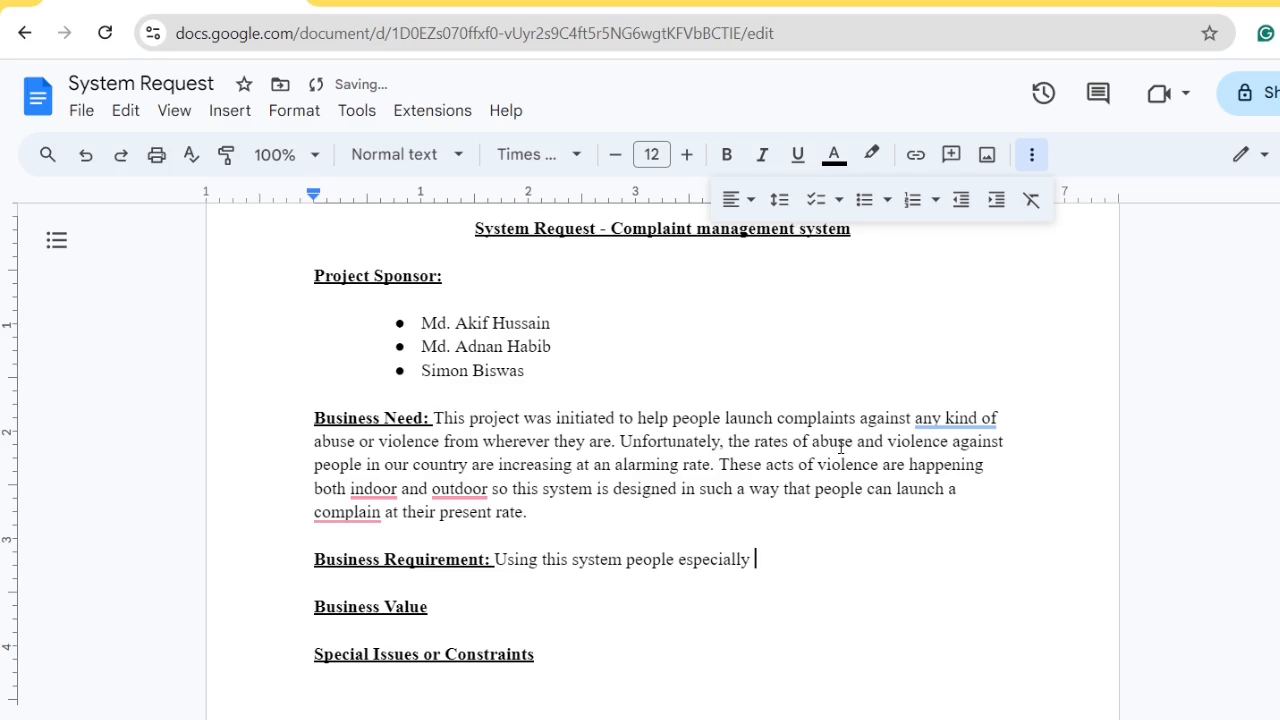
pyautogui.write('women can')
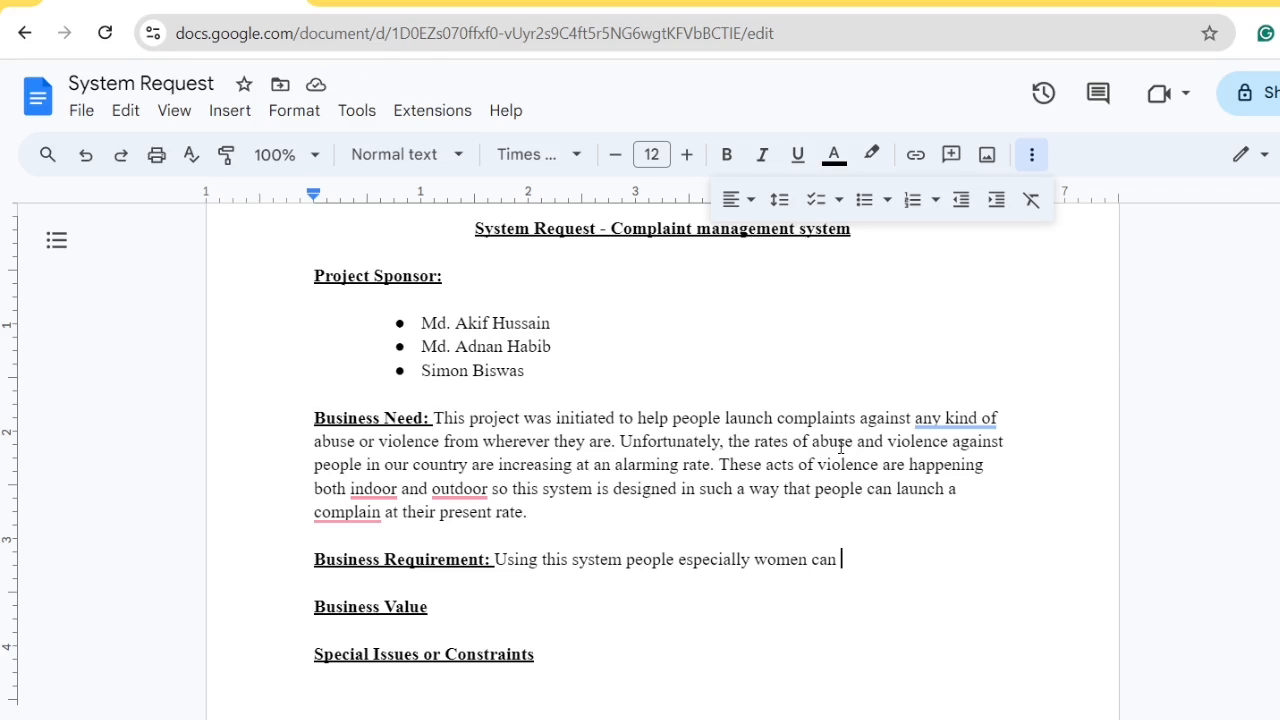
pyautogui.write('complain ')
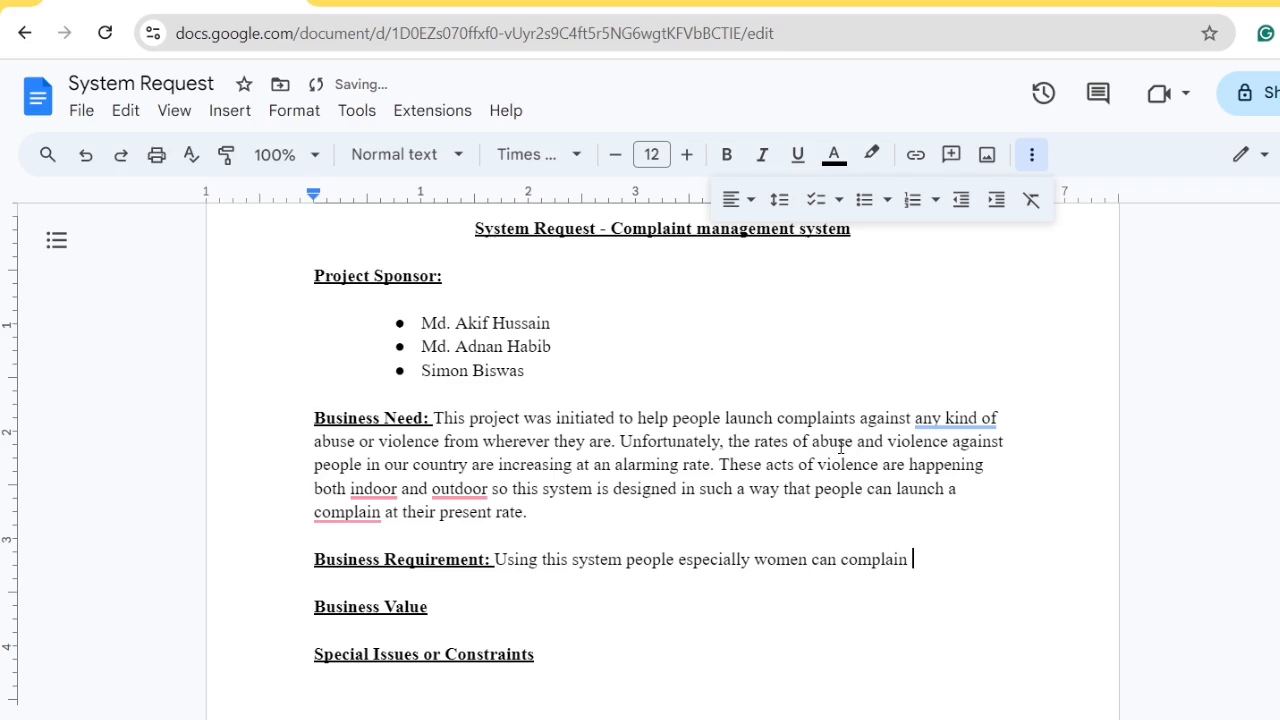
pyautogui.write('about a')
pyautogui.write('ny kin')
pyautogui.write('d ')
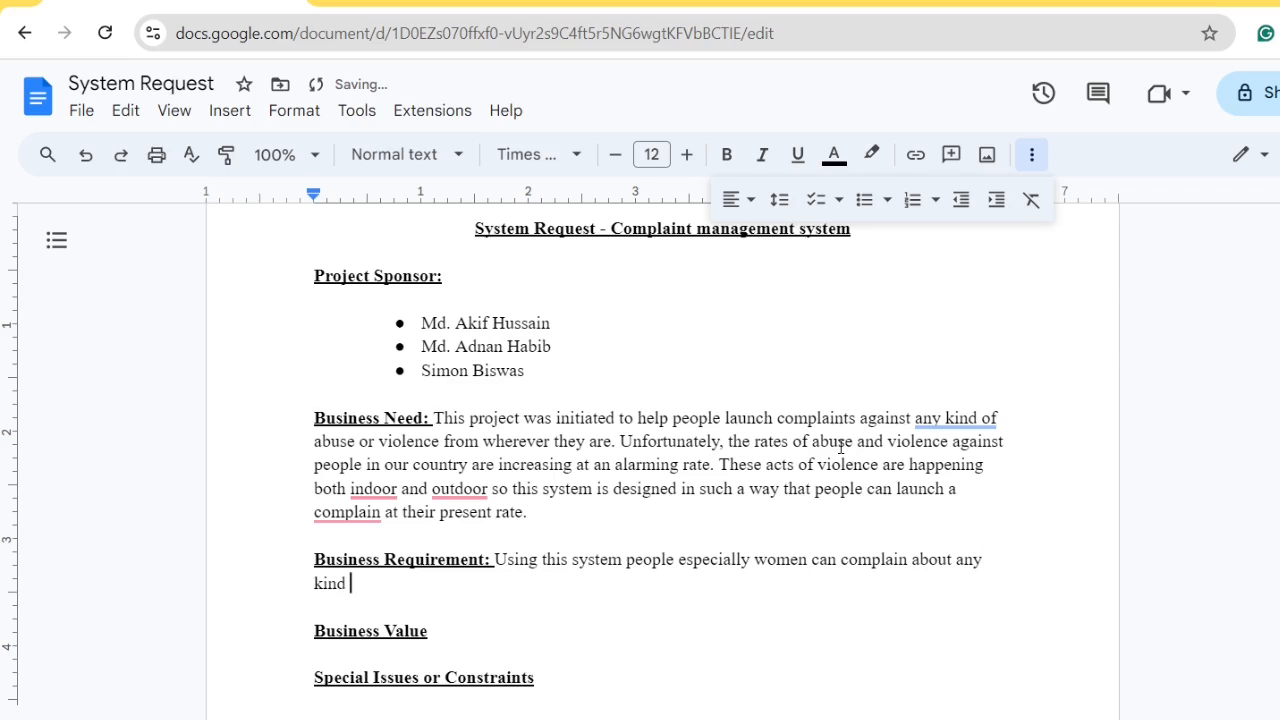
pyautogui.write('of violence ')
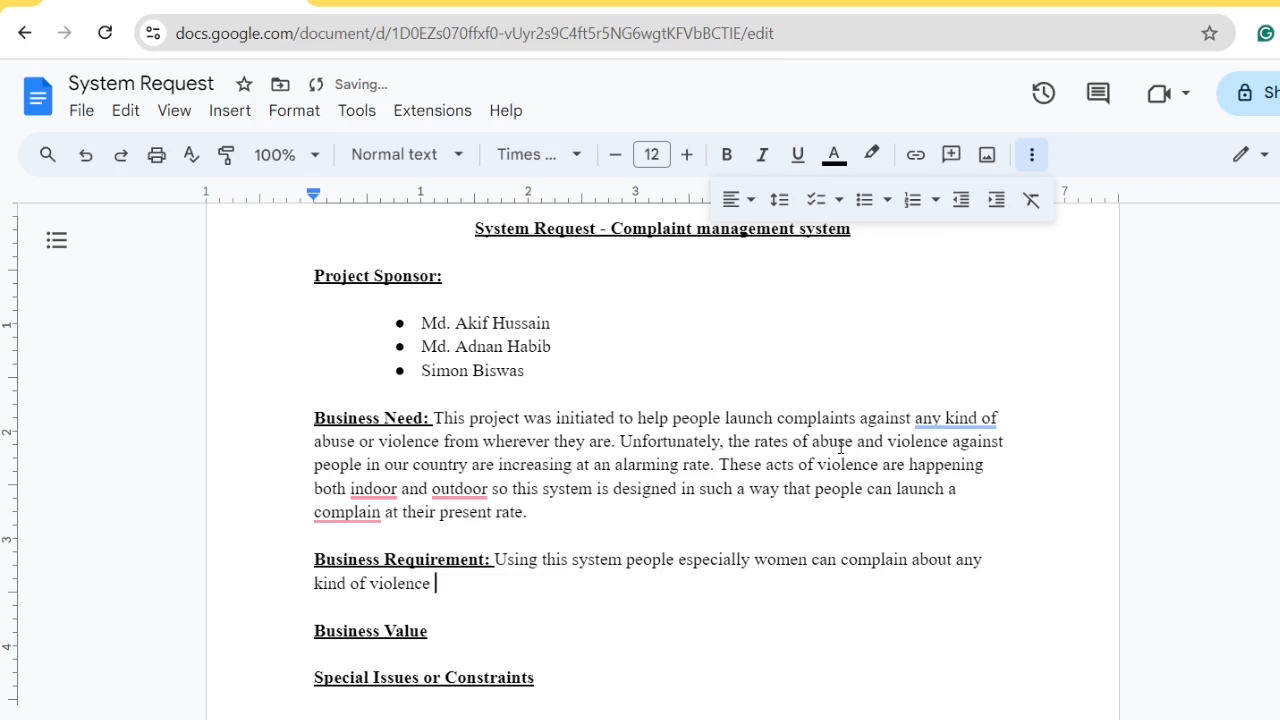
pyautogui.write('or abuse from ')
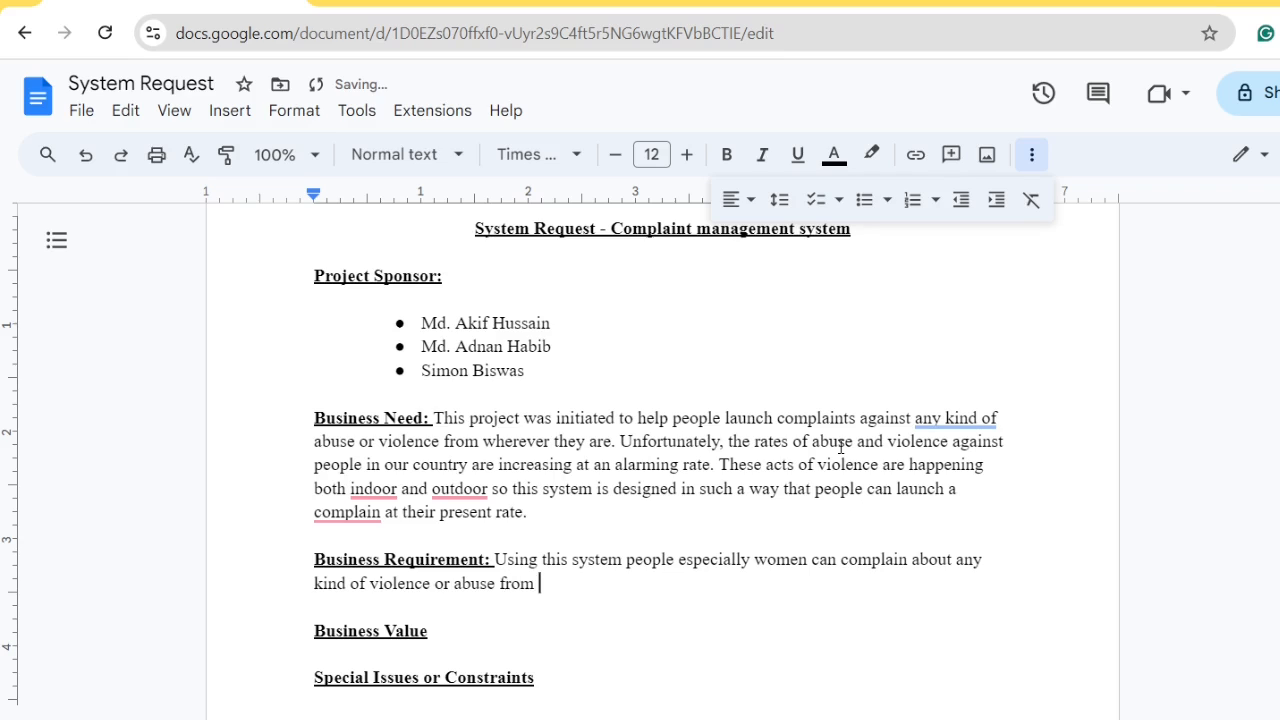
pyautogui.write('where they are')
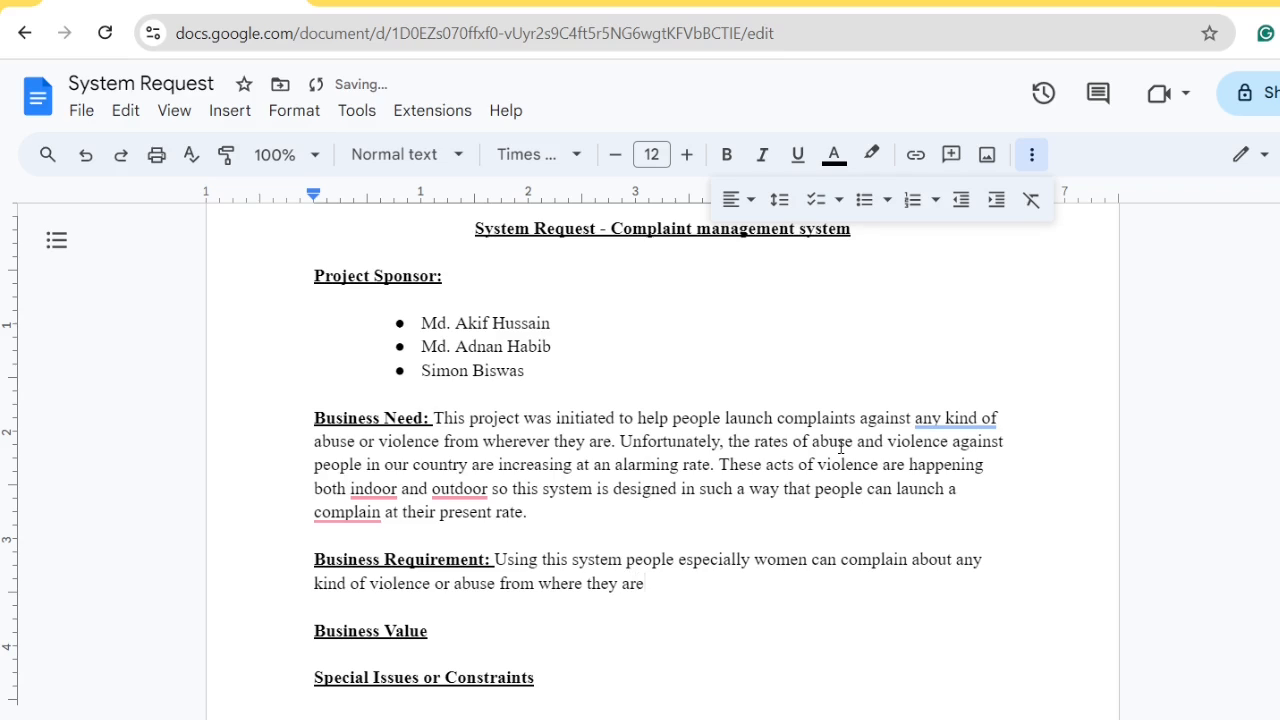
pyautogui.write('. The sps')
# Add 'The specific functionality that this system should have is list below.' and a new line
pyautogui.press('BackSpace')
pyautogui.press('BackSpace')
pyautogui.write('pecific func')
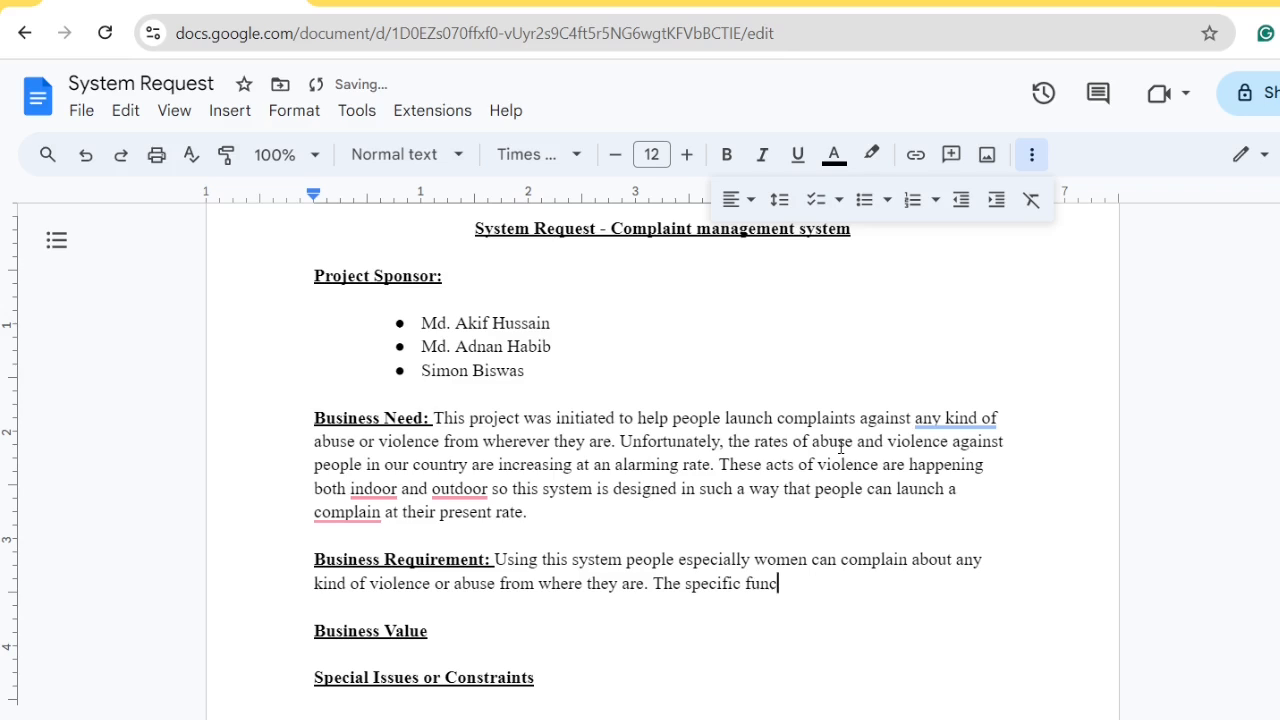
pyautogui.write('tionality')
pyautogui.write('that this su')
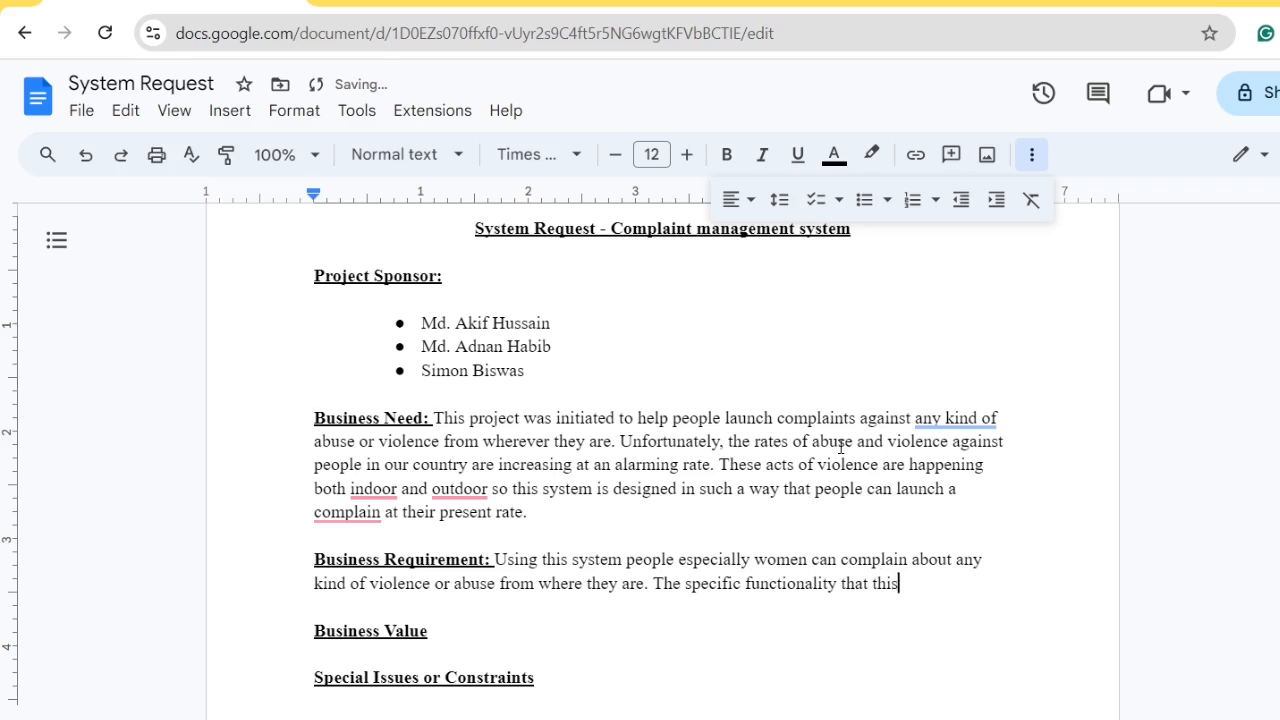
pyautogui.press('BackSpace')
pyautogui.write('syste')
pyautogui.press('BackSpace')
pyautogui.press('BackSpace')
pyautogui.press('BackSpace')
pyautogui.press('BackSpace')
pyautogui.press('BackSpace')
pyautogui.write('s')
pyautogui.press('BackSpace')
pyautogui.write('ystem should hav')
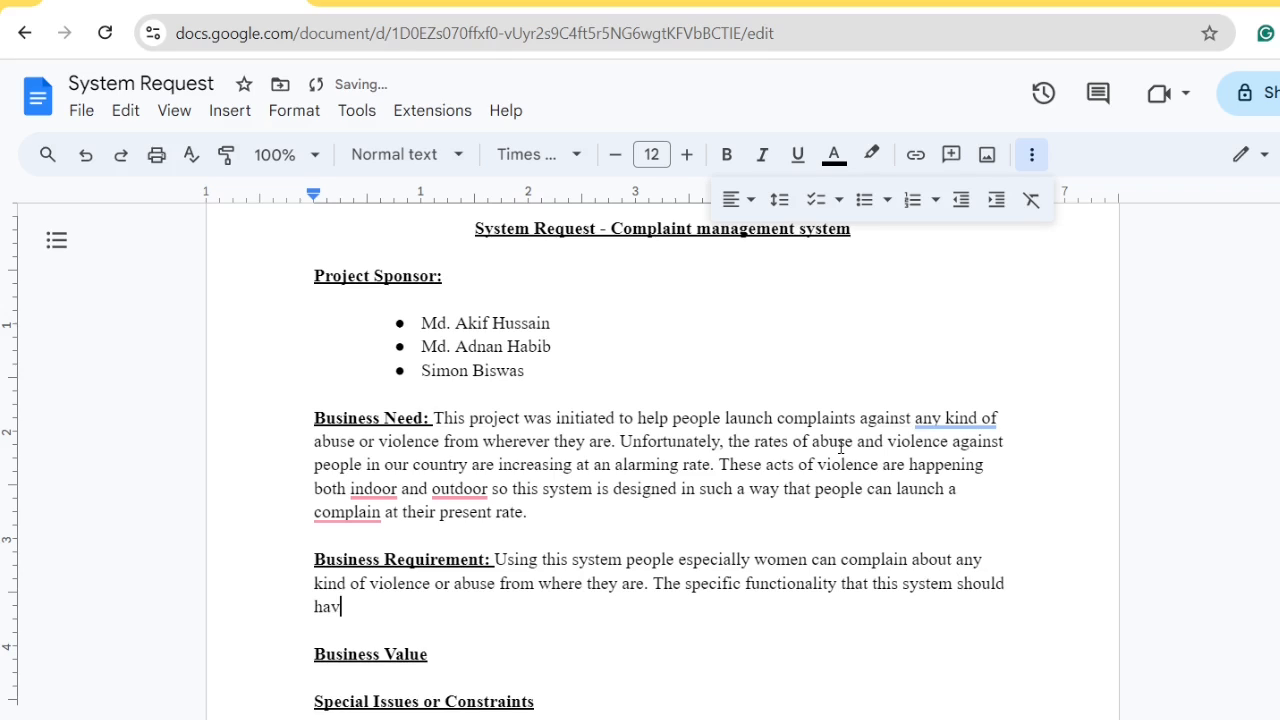
pyautogui.write('e is list ')
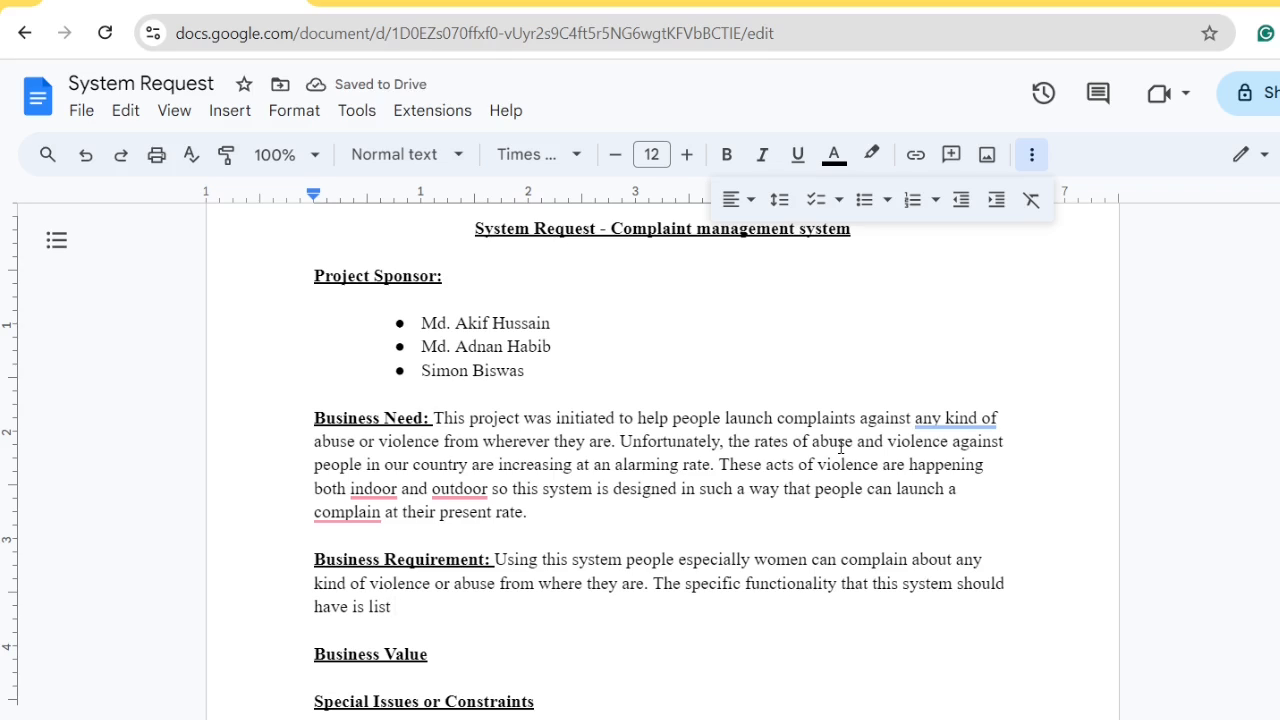
pyautogui.write('below')
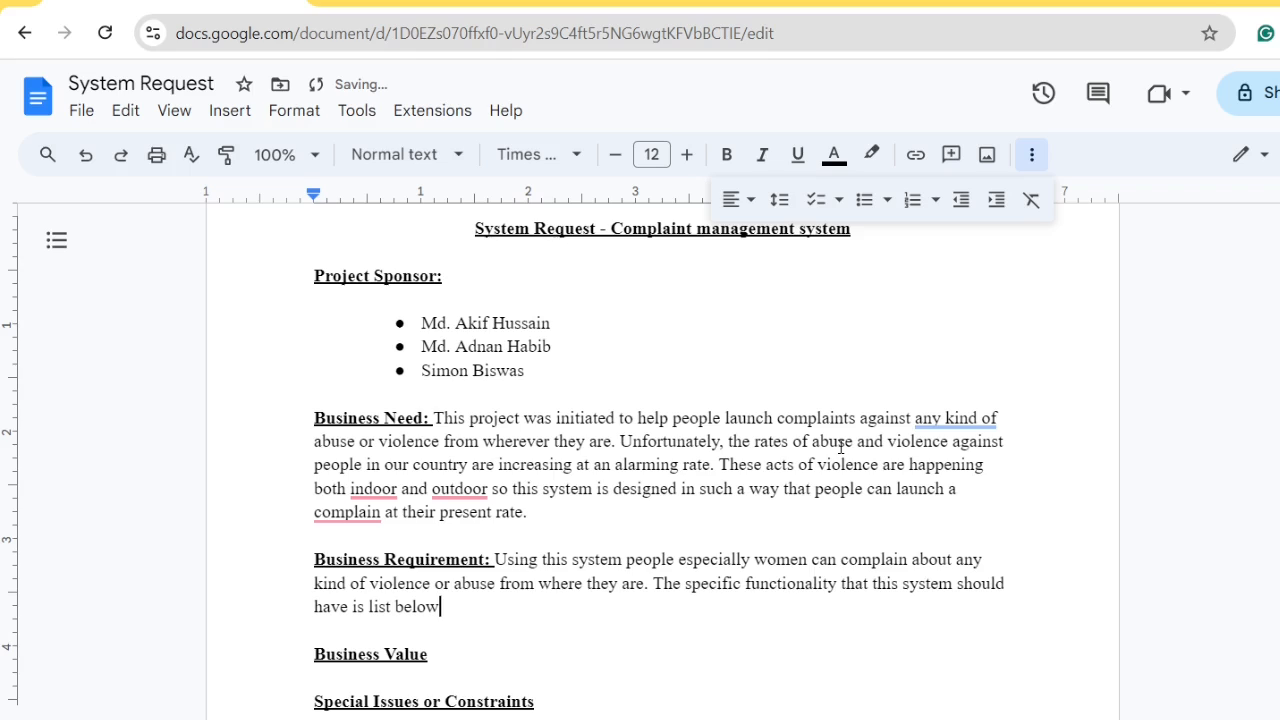
pyautogui.write('.')
pyautogui.press('Return')
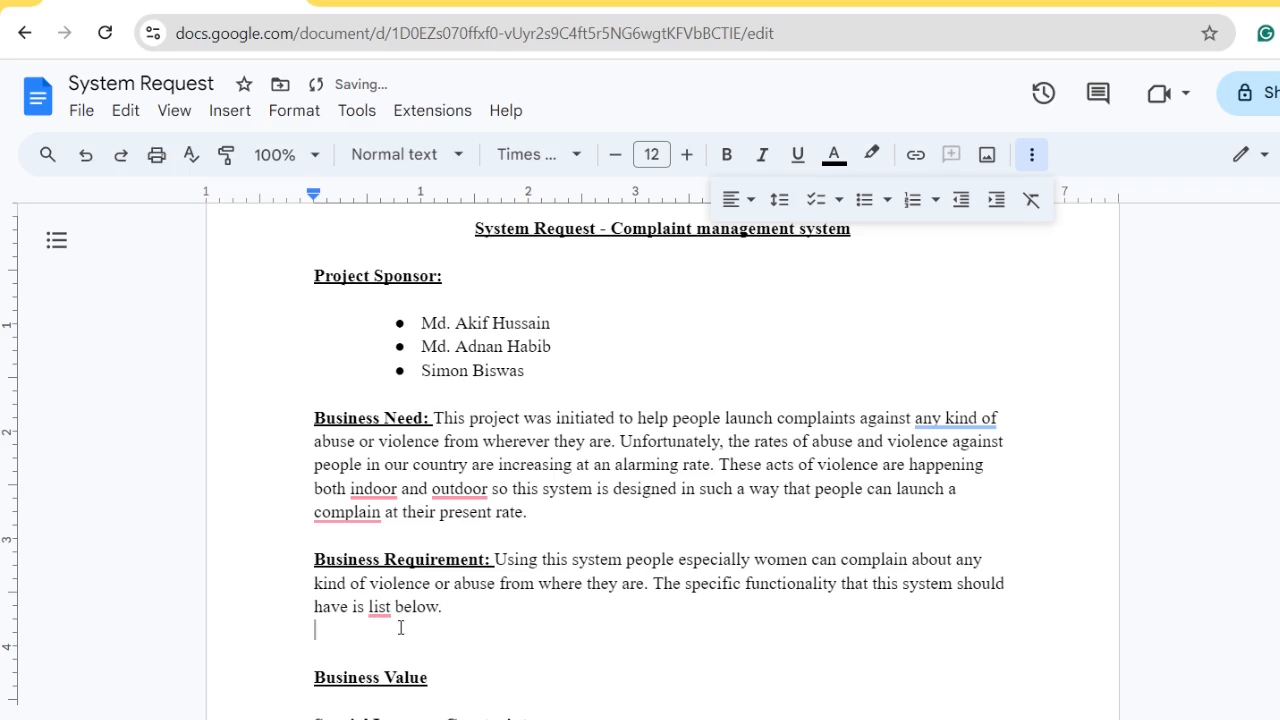
# Accept listed, indoors, outdoors and complaint fixes, then add a new line after 'below.'
pyautogui.moveTo(380, 610)
pyautogui.click(396, 492)
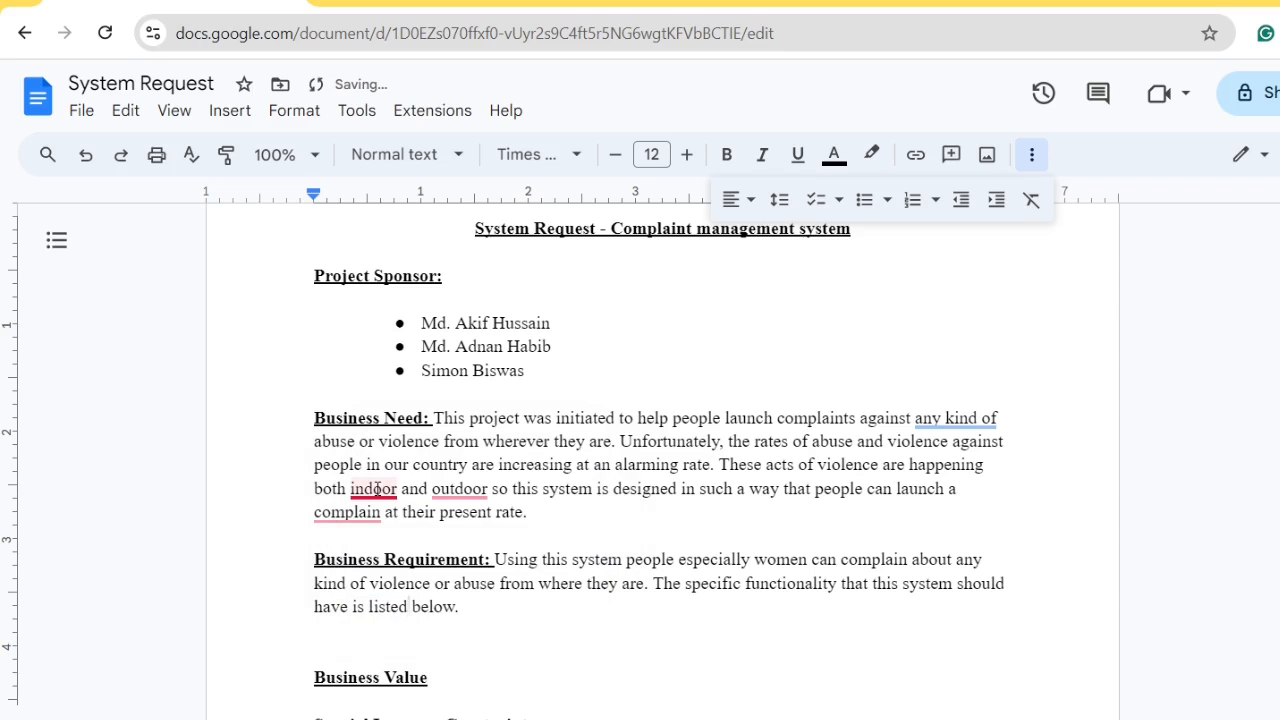
pyautogui.moveTo(397, 487)
pyautogui.click(403, 551)
pyautogui.moveTo(467, 484)
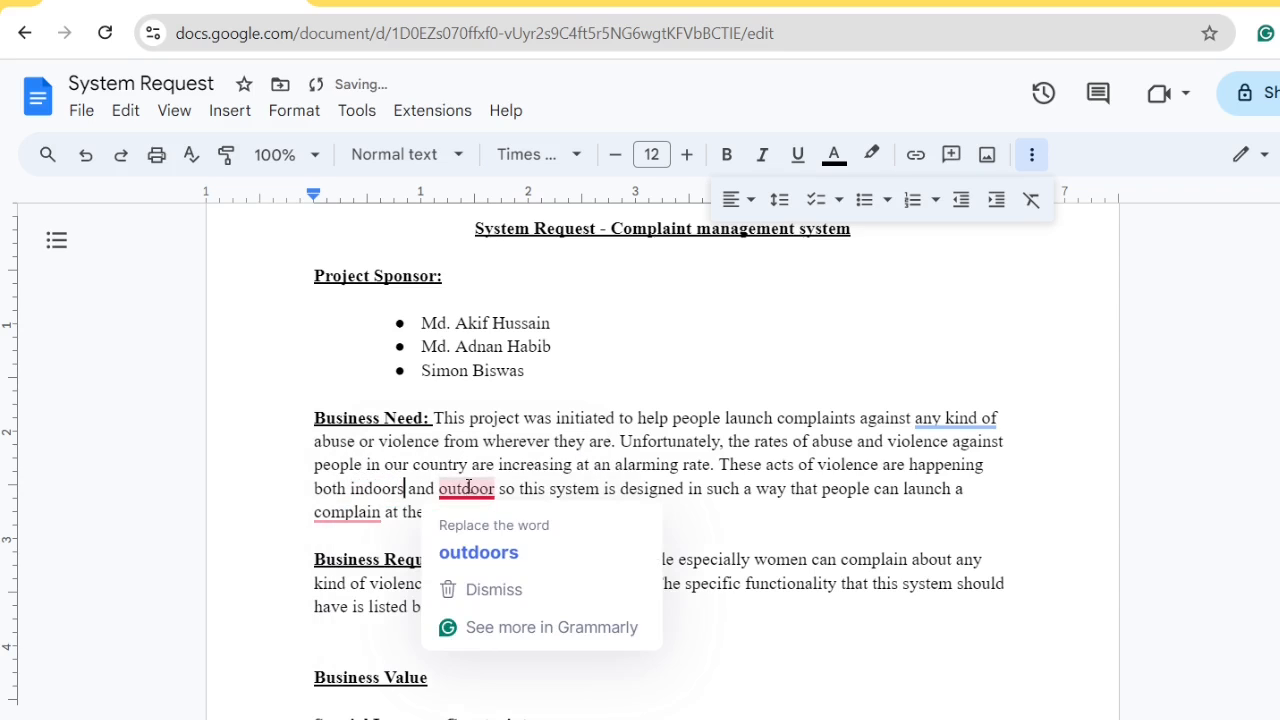
pyautogui.click(450, 551)
pyautogui.moveTo(352, 515)
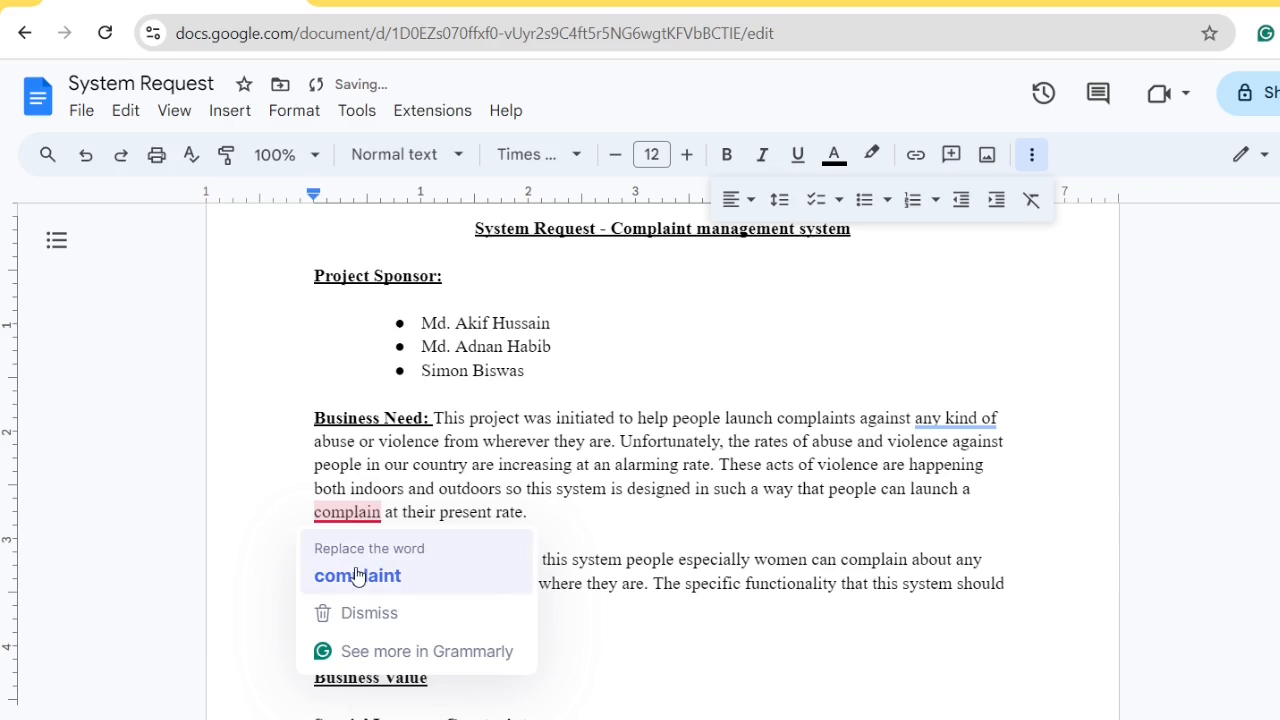
pyautogui.click(395, 575)
pyautogui.doubleClick(470, 608)
pyautogui.press('Return')
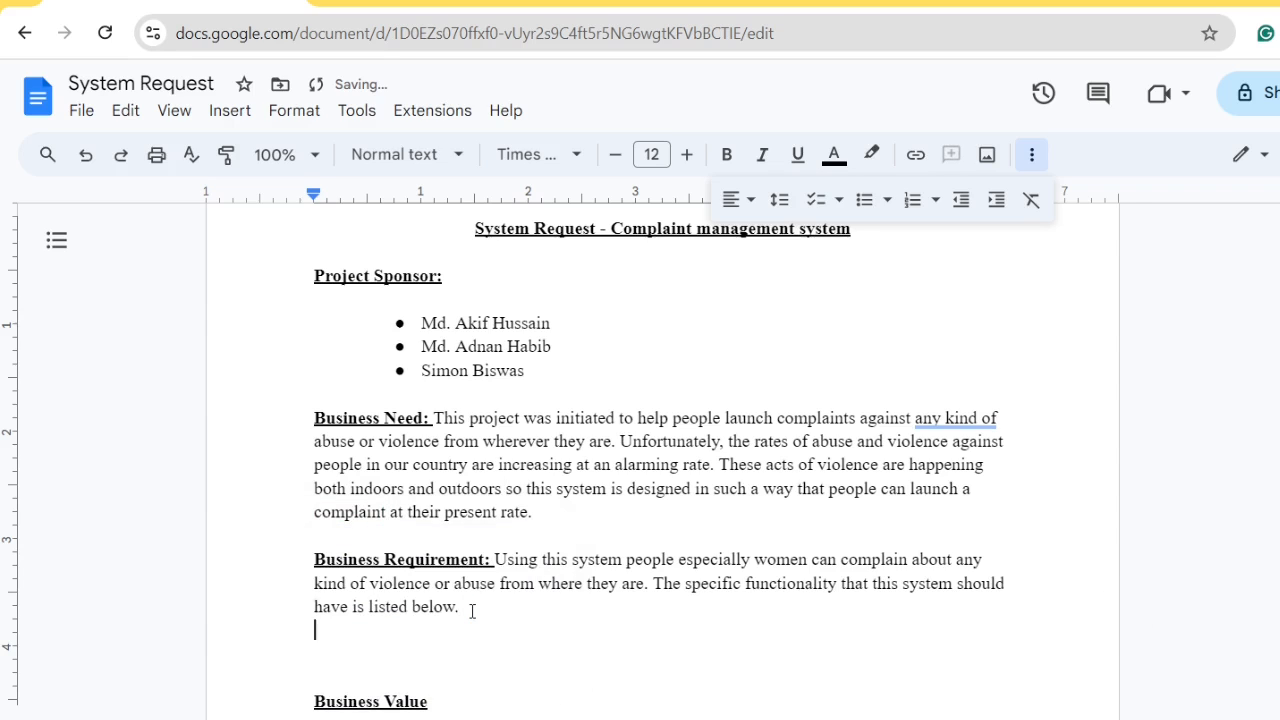
# Write the first bullet: 'People can file their complaint easily'
pyautogui.click(862, 201)
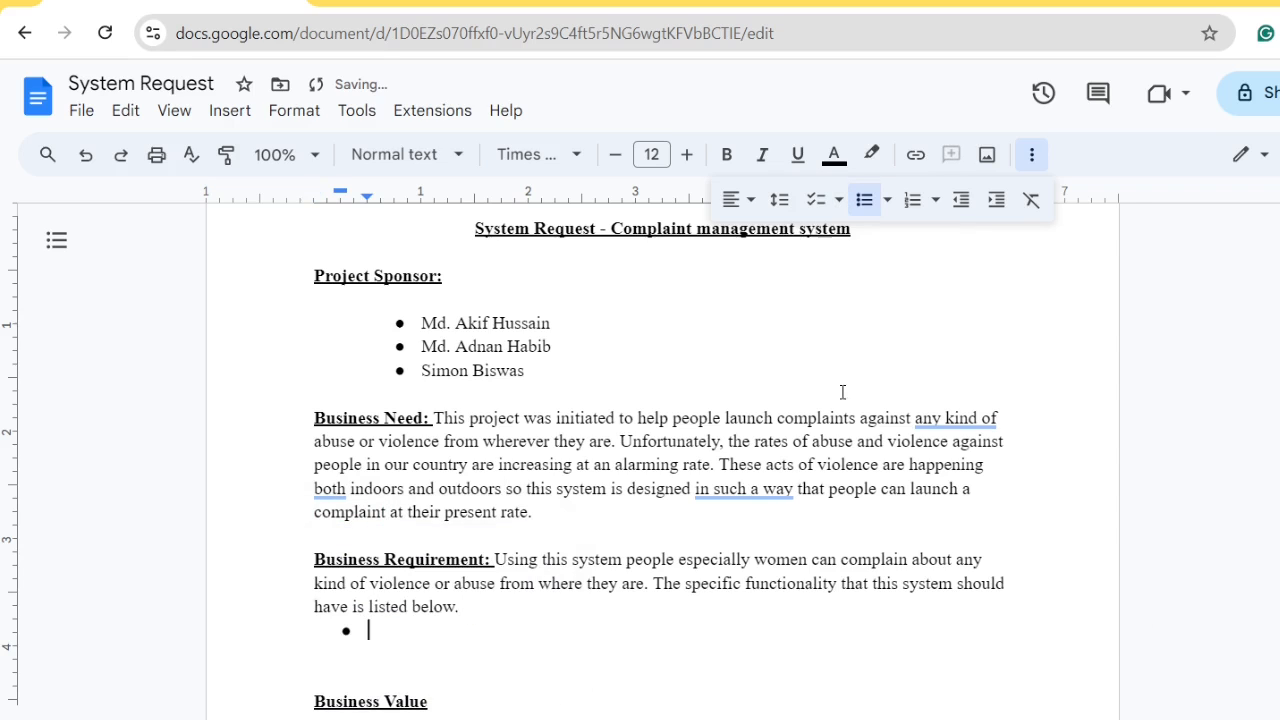
pyautogui.write('Po')
pyautogui.press('BackSpace')
pyautogui.write('eople can')
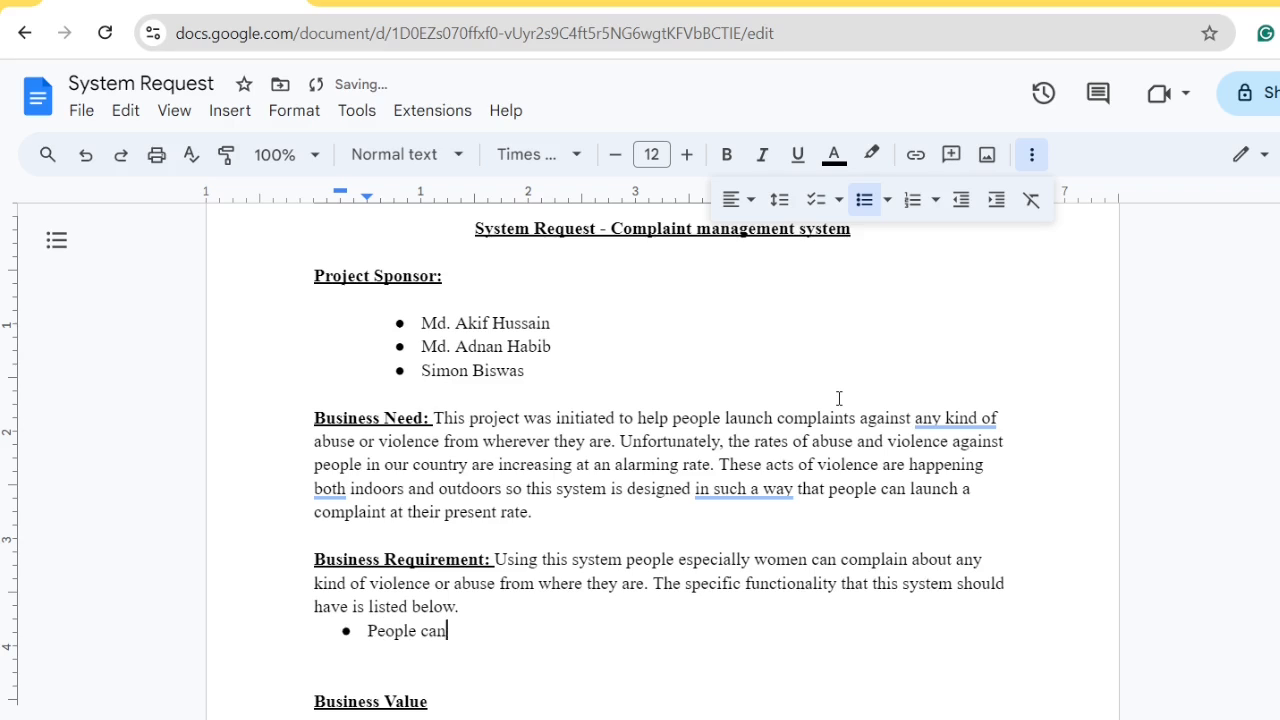
pyautogui.write(' file their')
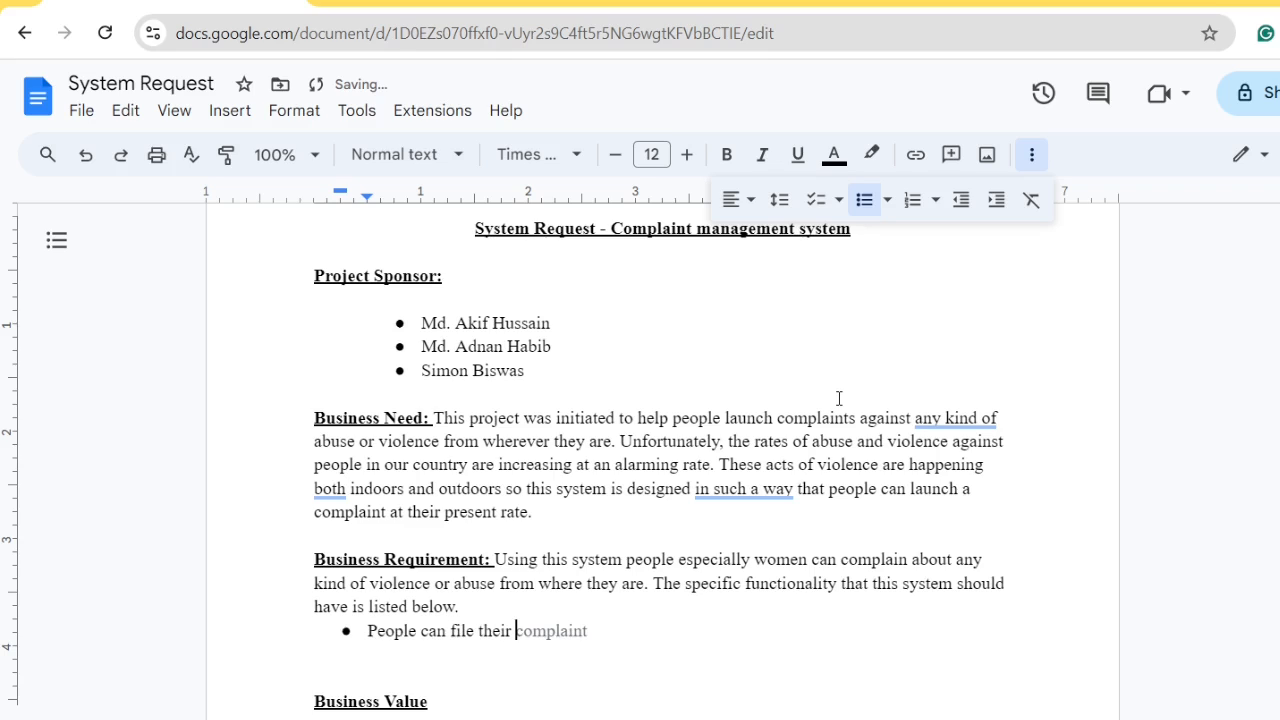
pyautogui.press('Tab')
pyautogui.write('easily')
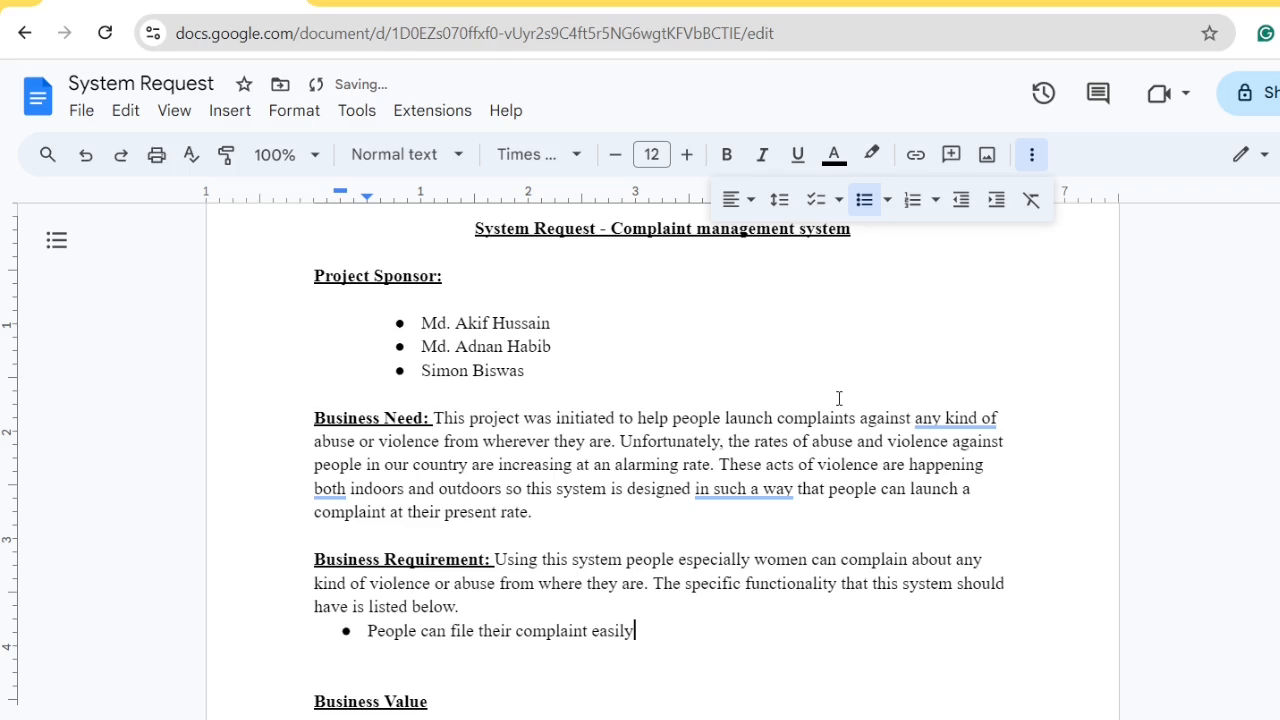
pyautogui.press('Return')
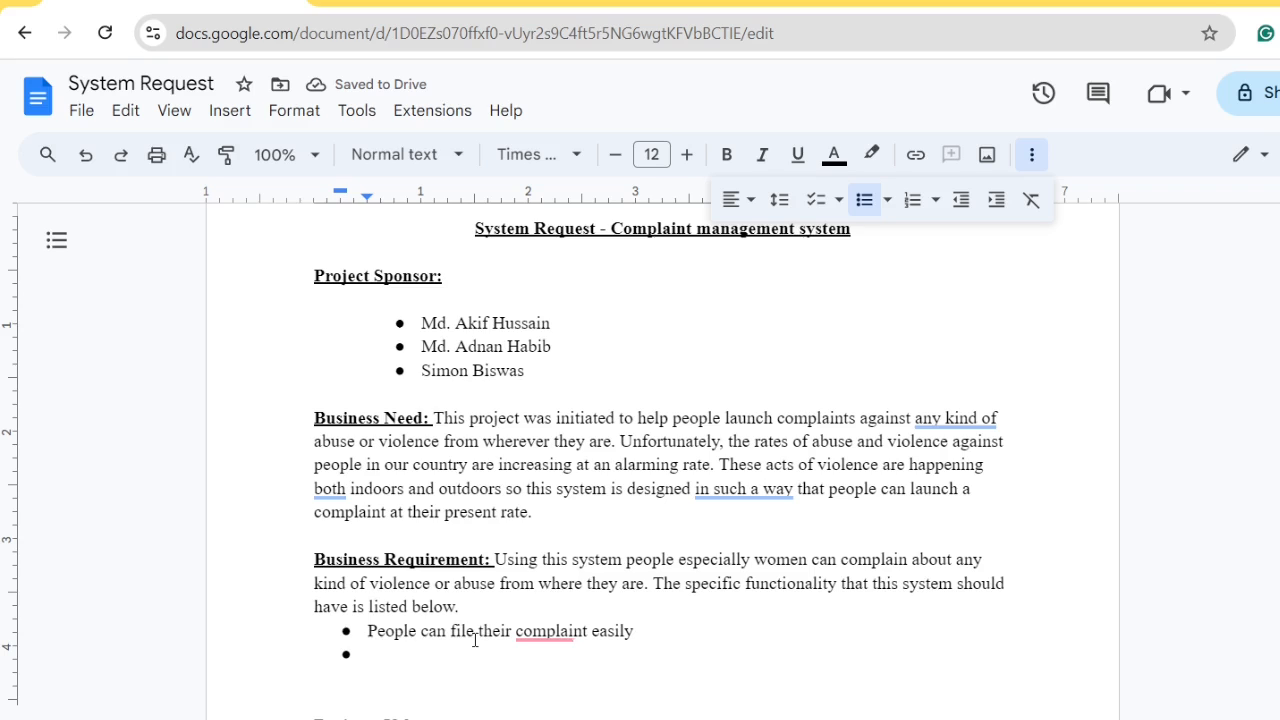
# Reuse 'People can file' in the second bullet and change the first bullet's 'complaint' to 'complaints'
pyautogui.moveTo(474, 634); pyautogui.dragTo(371, 634)
pyautogui.hotkey('ctrl', 'c')
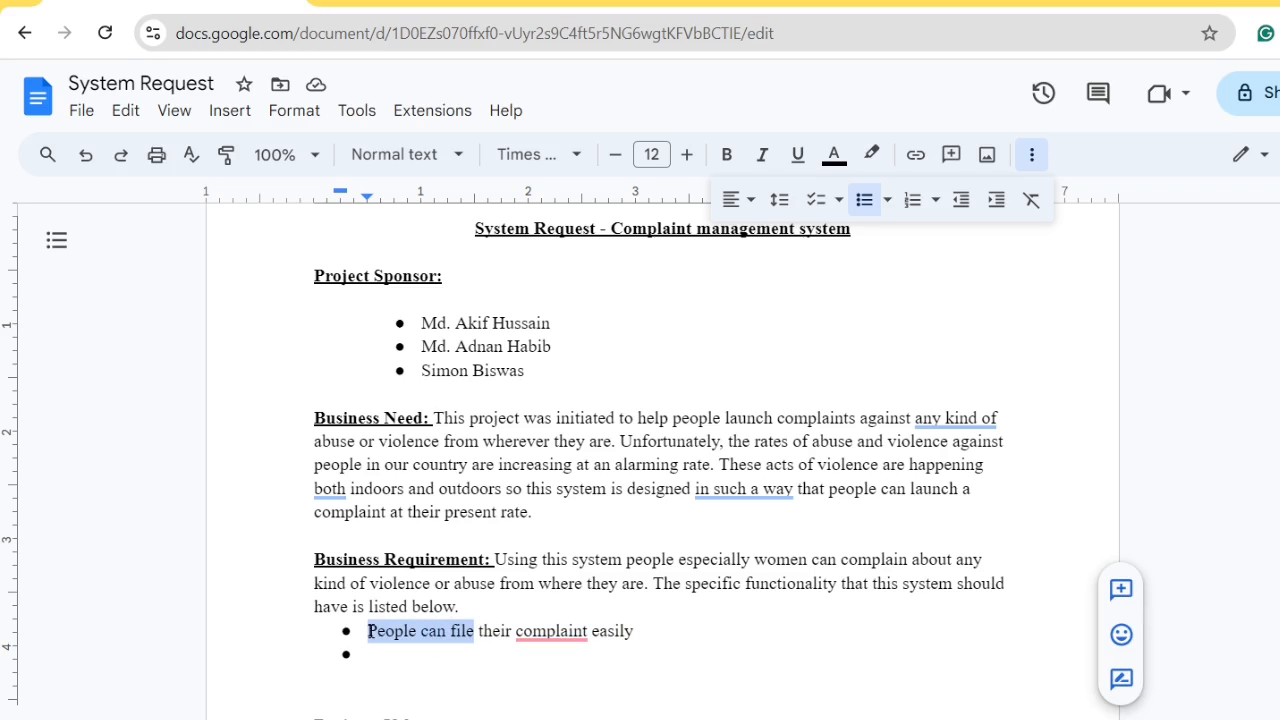
pyautogui.click(376, 657)
pyautogui.hotkey('ctrl', 'v')
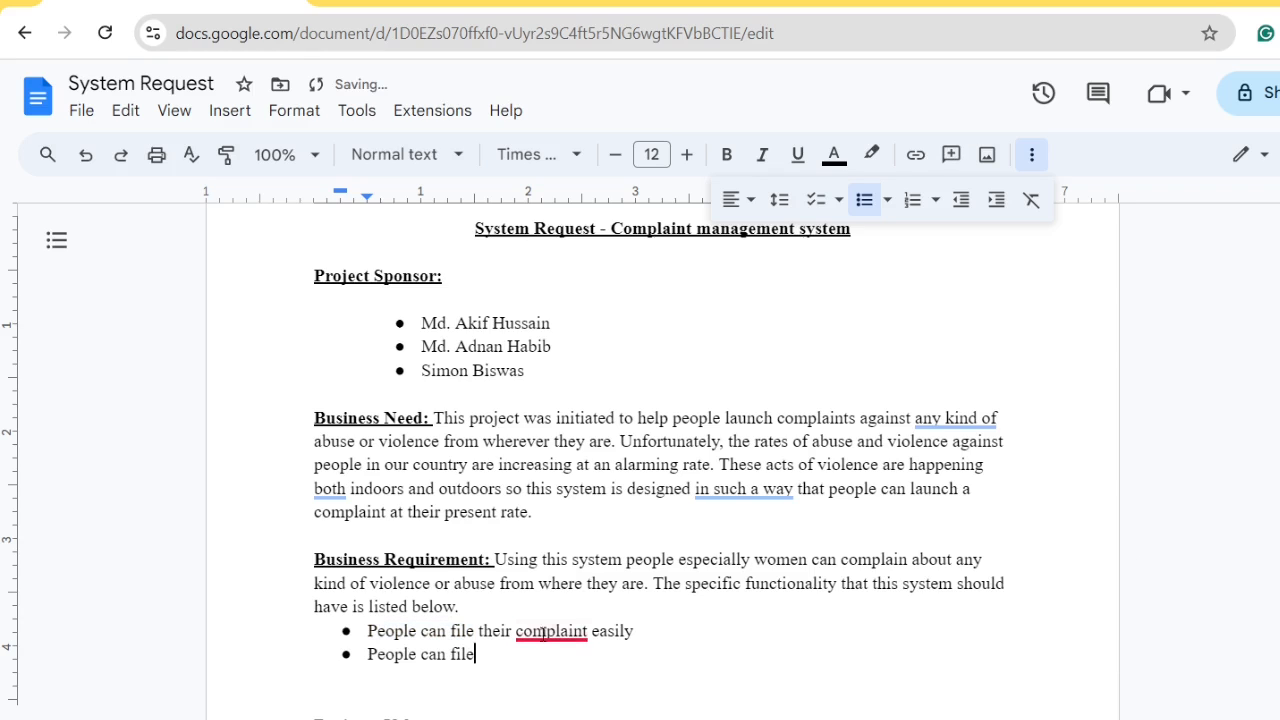
pyautogui.moveTo(545, 632)
pyautogui.click(574, 520)
# Finish the second bullet as 'People can file a complaint under certain domain.'
pyautogui.click(527, 652)
pyautogui.write('a')
pyautogui.hotkey('ctrl', 'v')
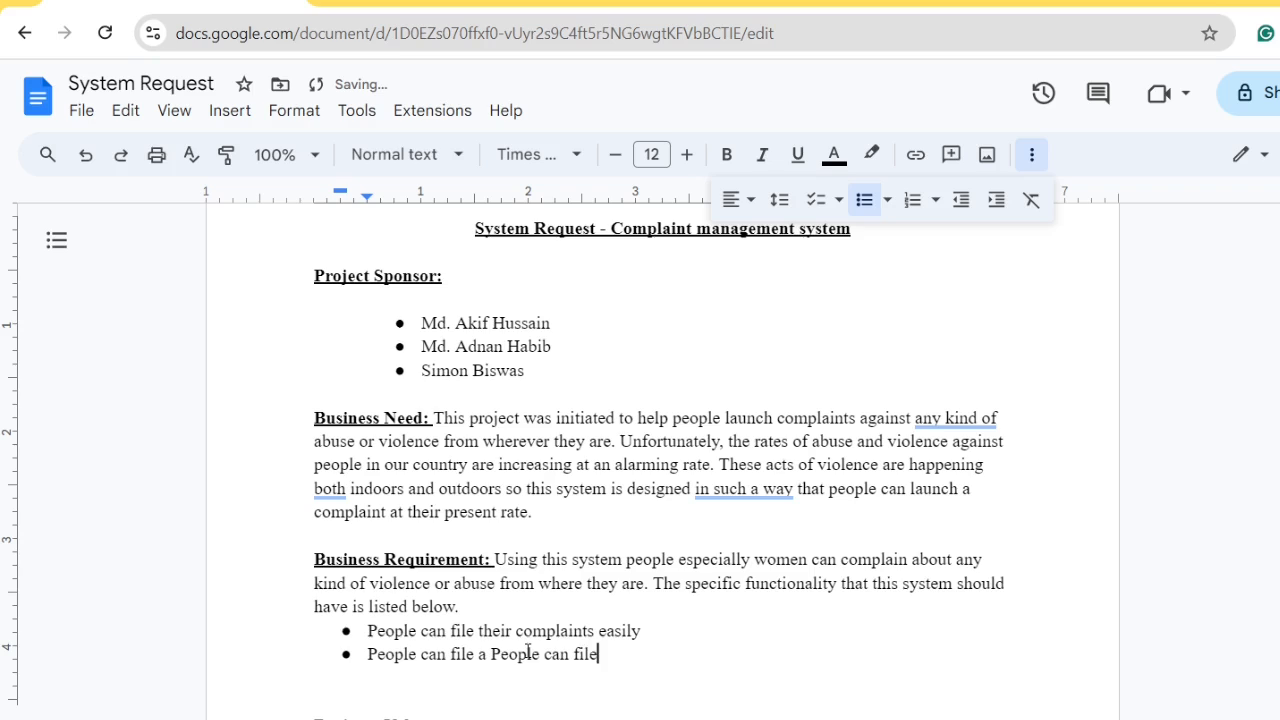
pyautogui.hotkey('ctrl', 'z')
pyautogui.write('com')
pyautogui.press('Tab')
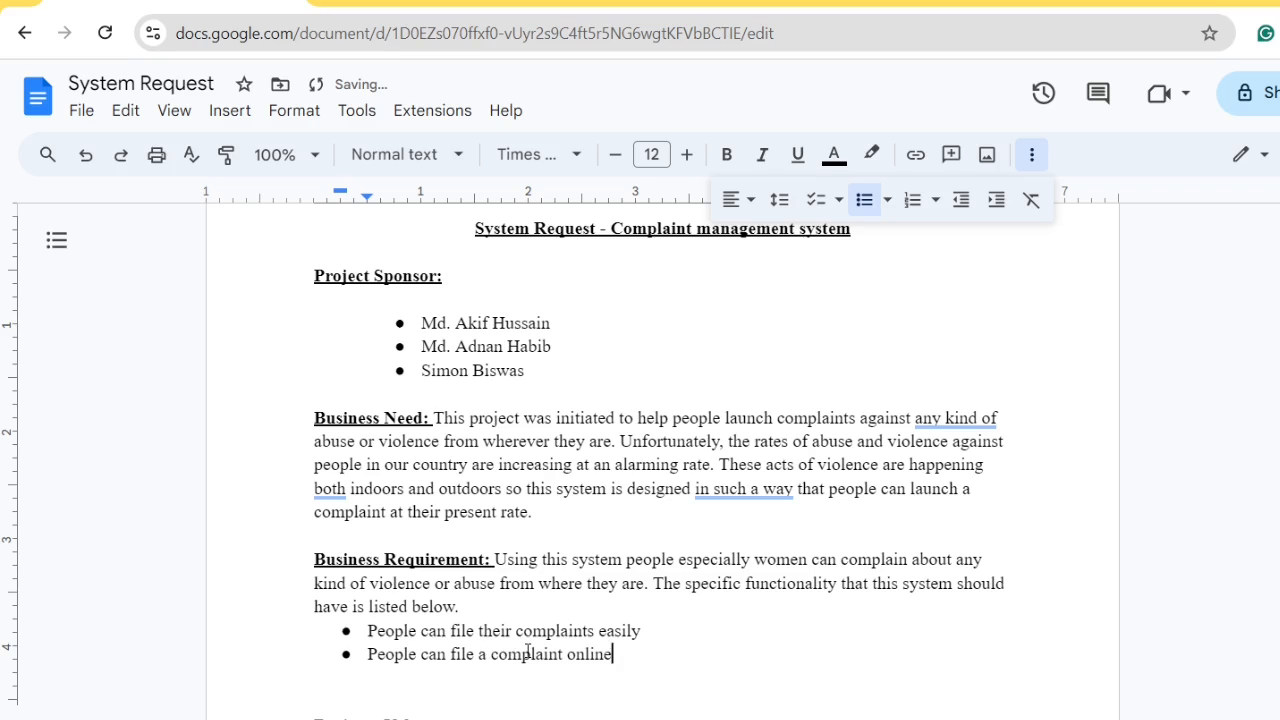
pyautogui.press('BackSpace')
pyautogui.press('BackSpace')
pyautogui.press('BackSpace')
pyautogui.press('BackSpace')
pyautogui.press('BackSpace')
pyautogui.press('BackSpace')
pyautogui.write('under')
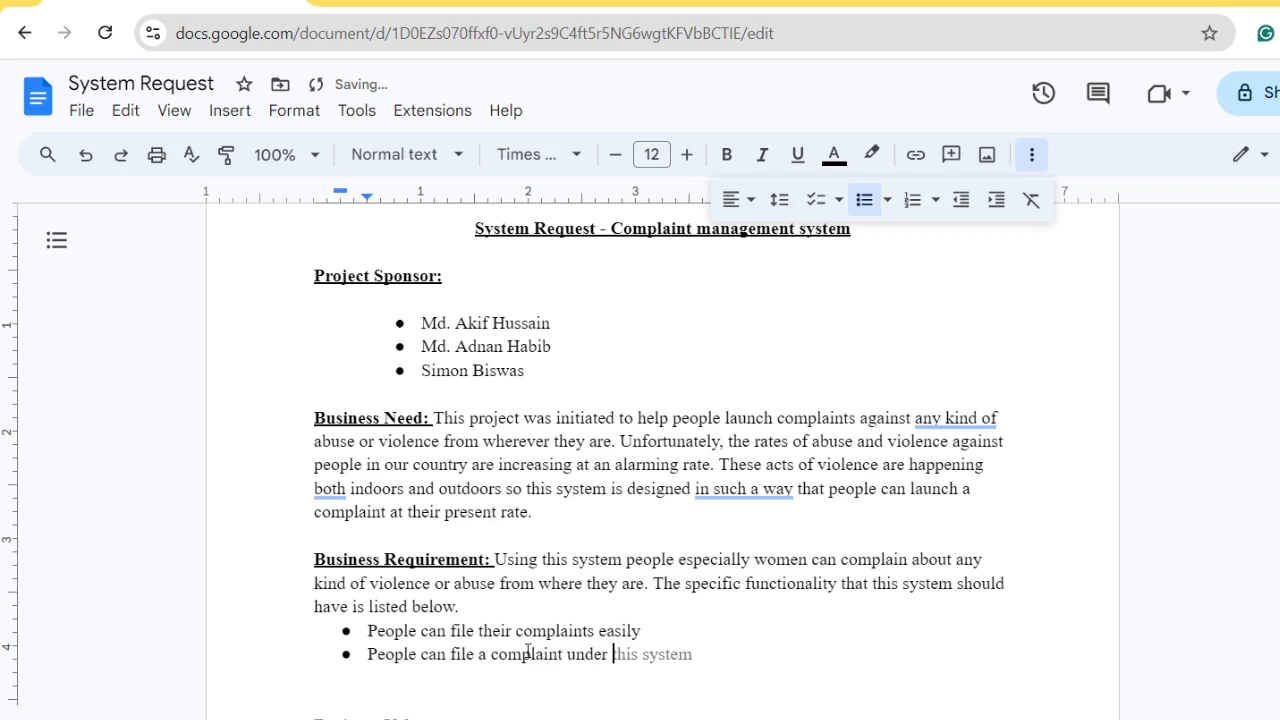
pyautogui.write(' certain ')
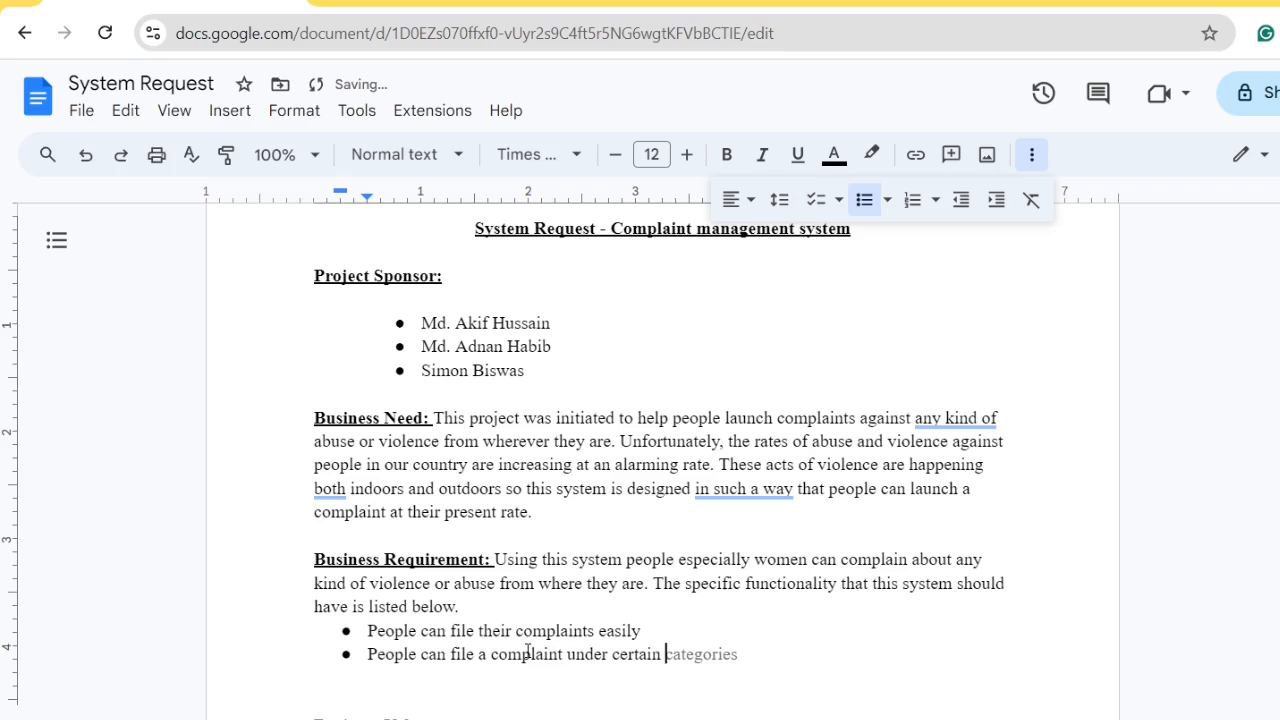
pyautogui.write('domain.')
# Accept Grammarly's 'a certain' fix and begin a third bullet
pyautogui.press('Up')
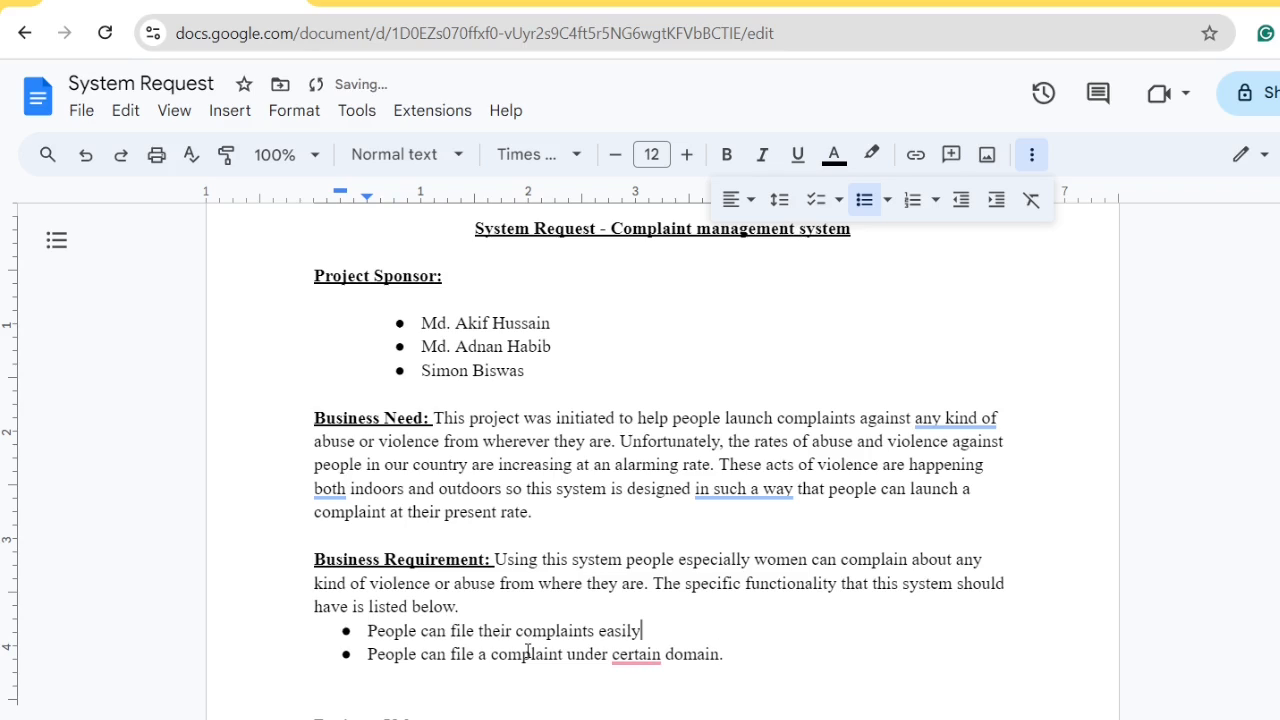
pyautogui.moveTo(630, 655)
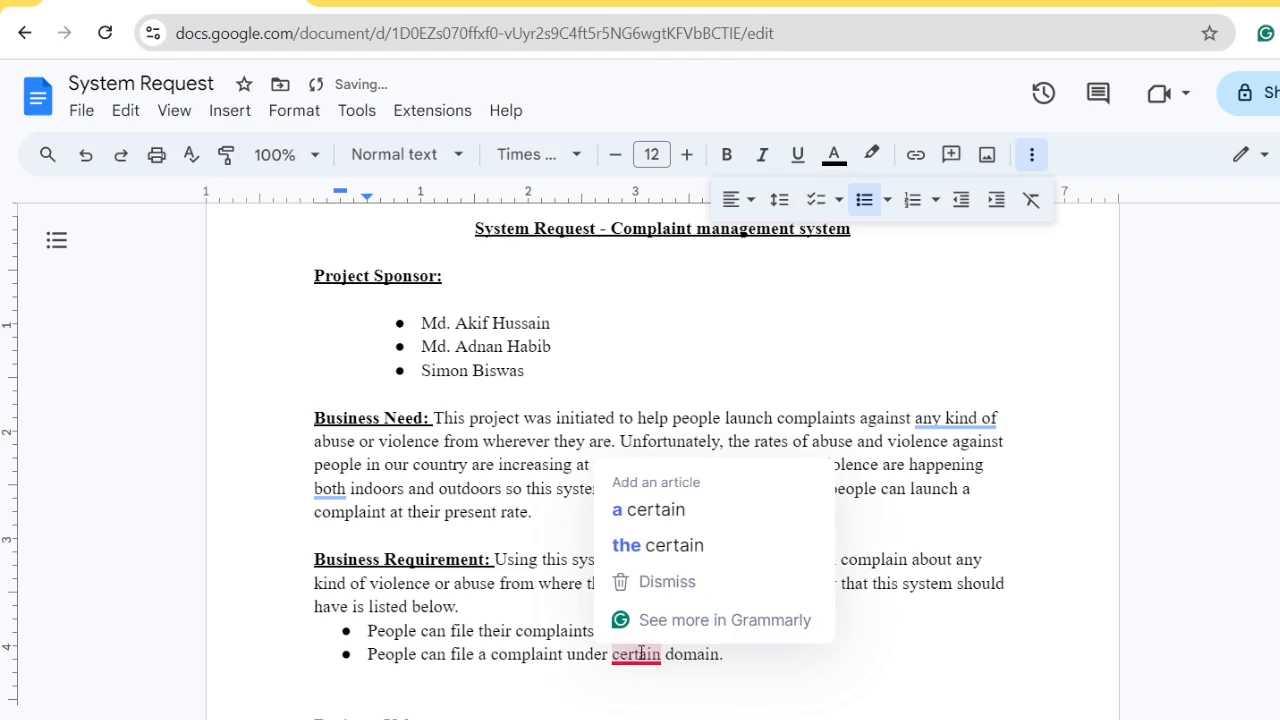
pyautogui.click(650, 510)
pyautogui.click(738, 656)
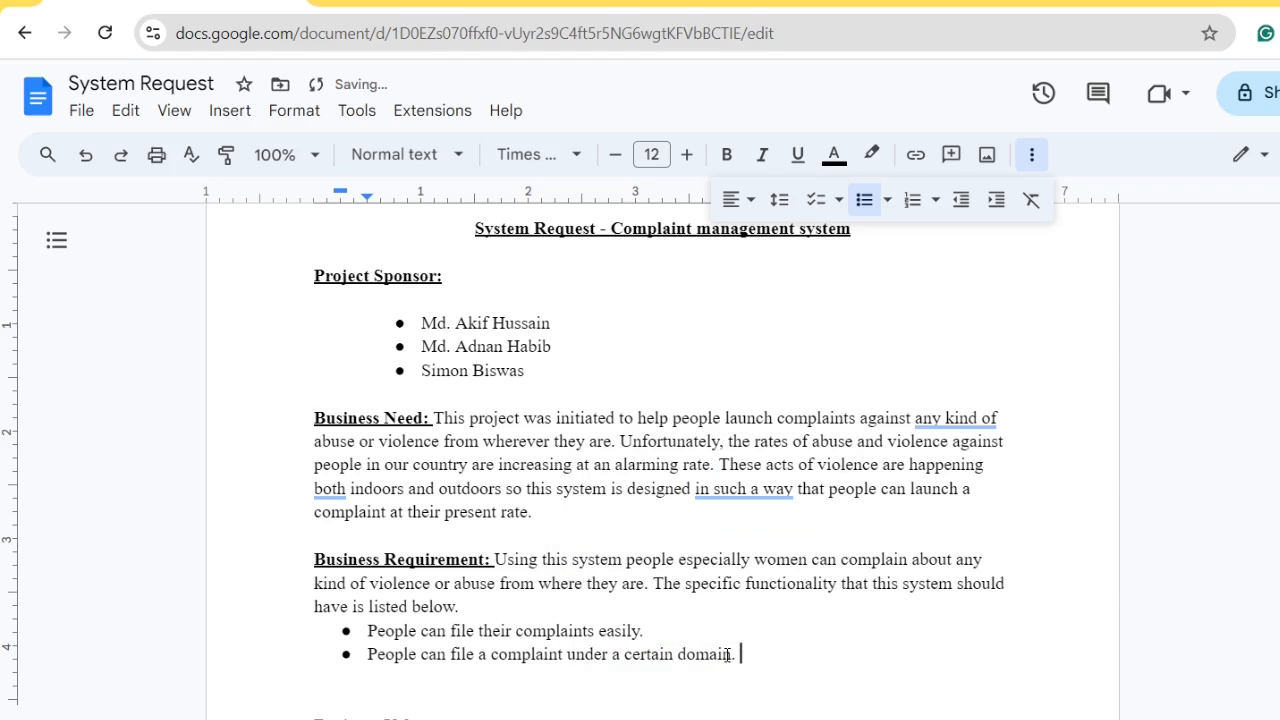
pyautogui.press('Return')
# Add the bullet 'The number of nearby police station will be available in the system'
pyautogui.write('The number ')
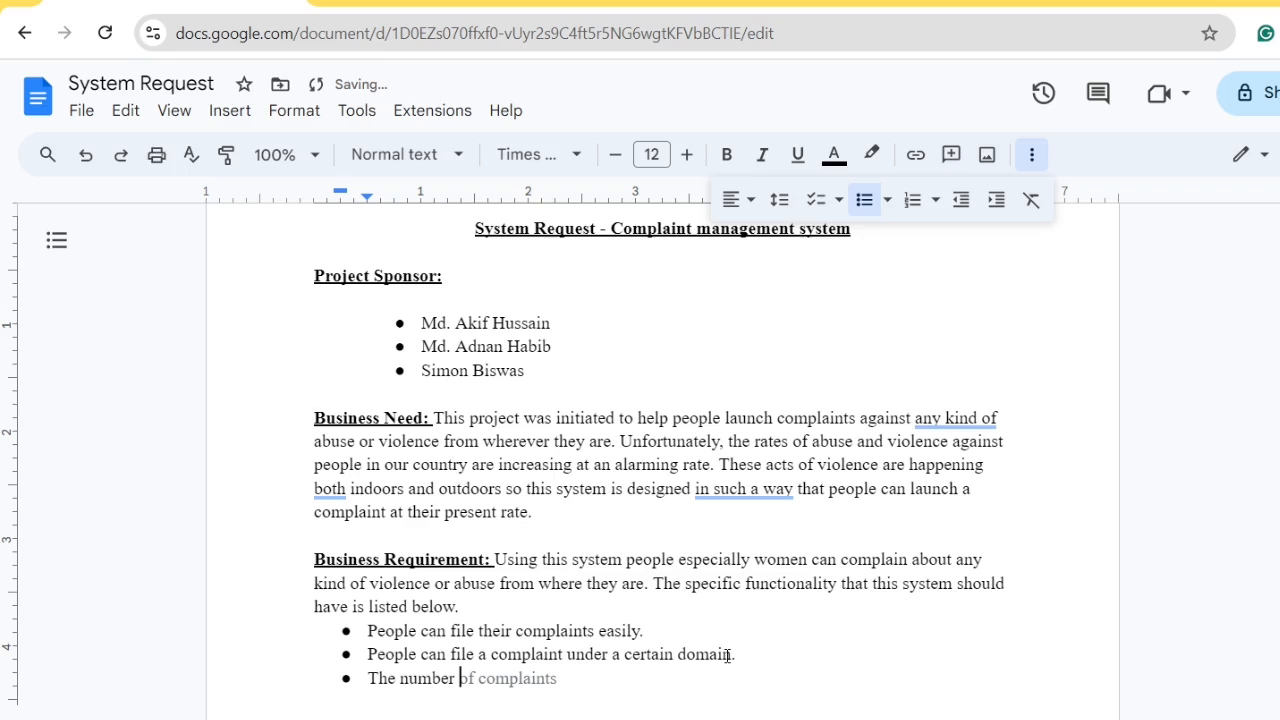
pyautogui.write('of n')
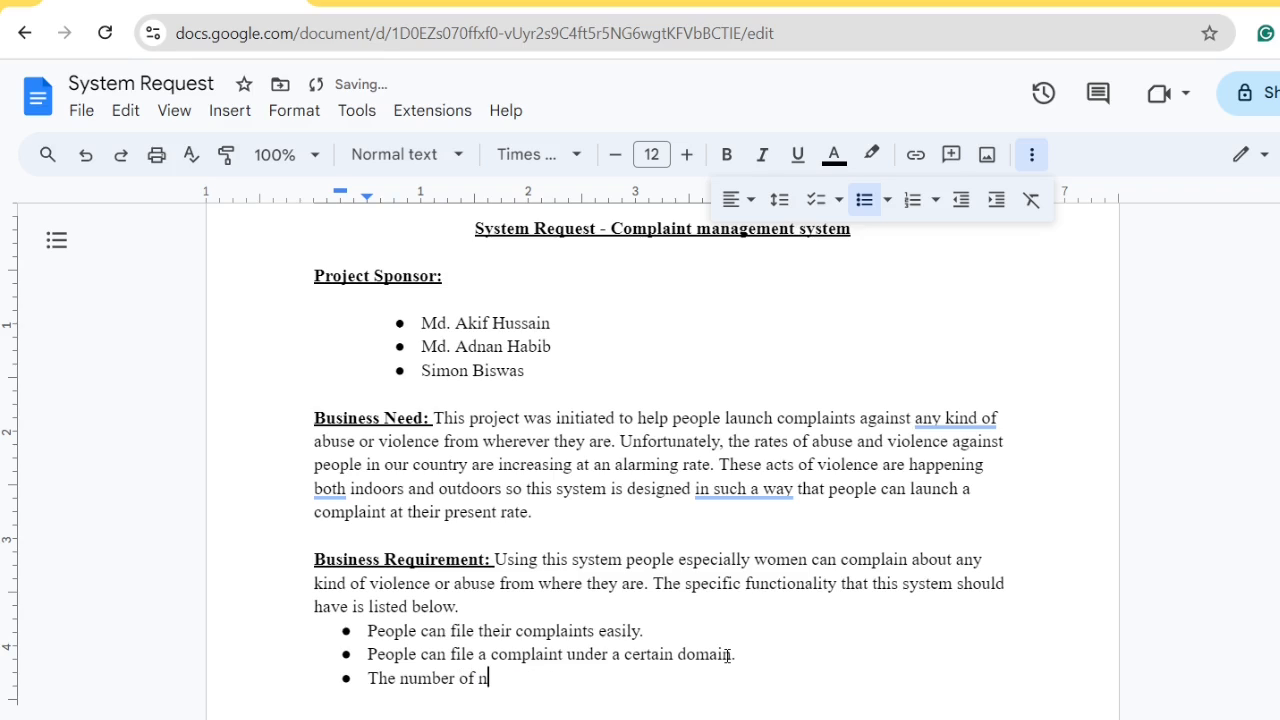
pyautogui.write('earby police stri')
pyautogui.press('BackSpace')
pyautogui.press('BackSpace')
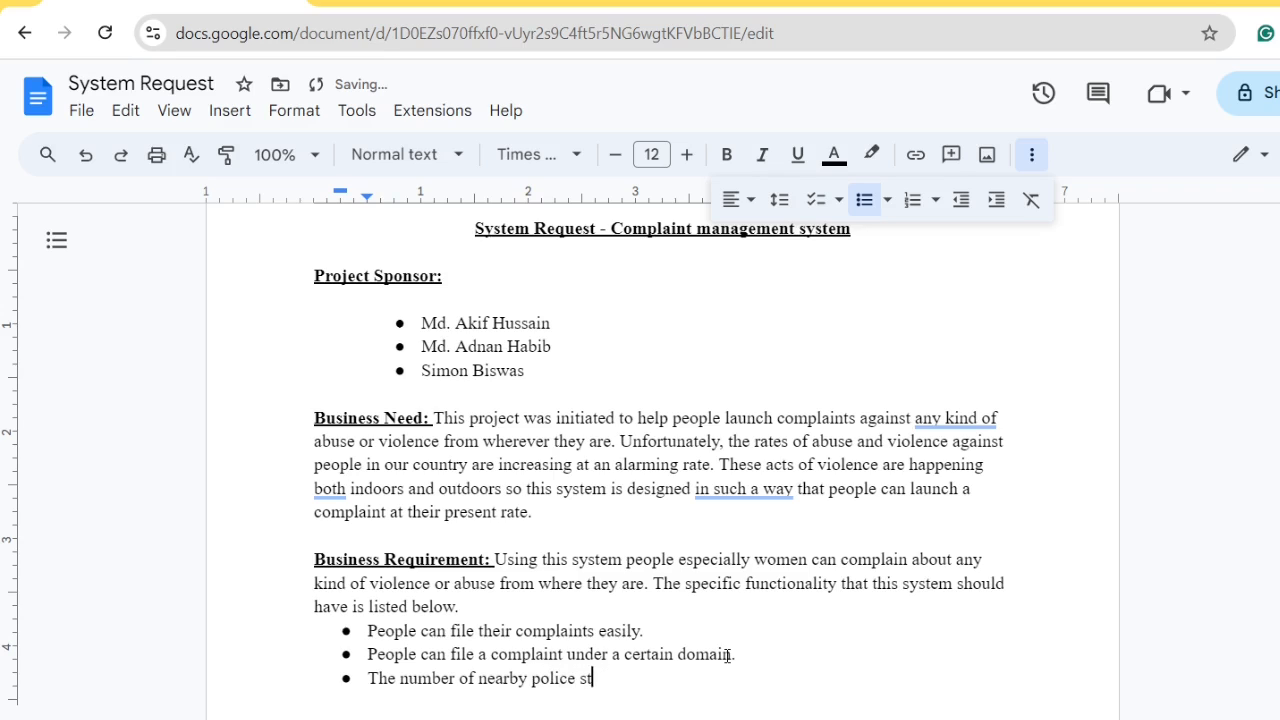
pyautogui.write('ati')
pyautogui.write('n')
pyautogui.press('BackSpace')
pyautogui.press('BackSpace')
pyautogui.write('on will be ava')
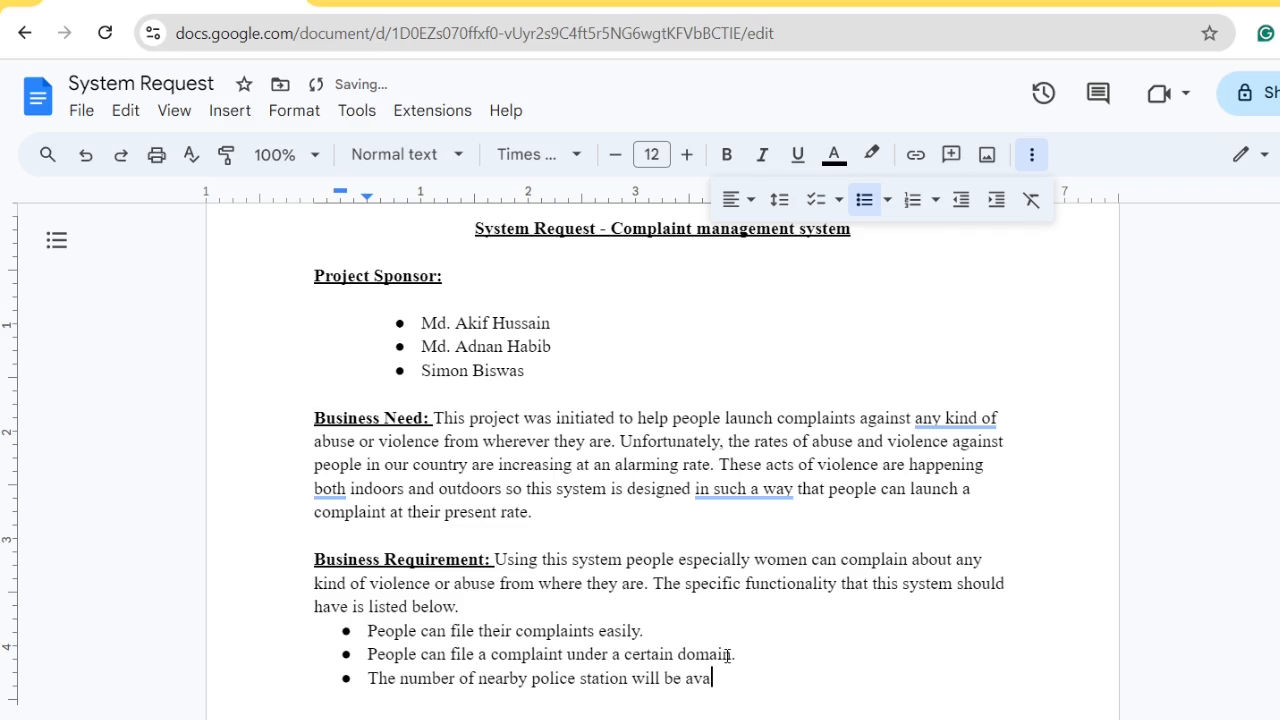
pyautogui.write('ilable in the system')
pyautogui.press('Return')
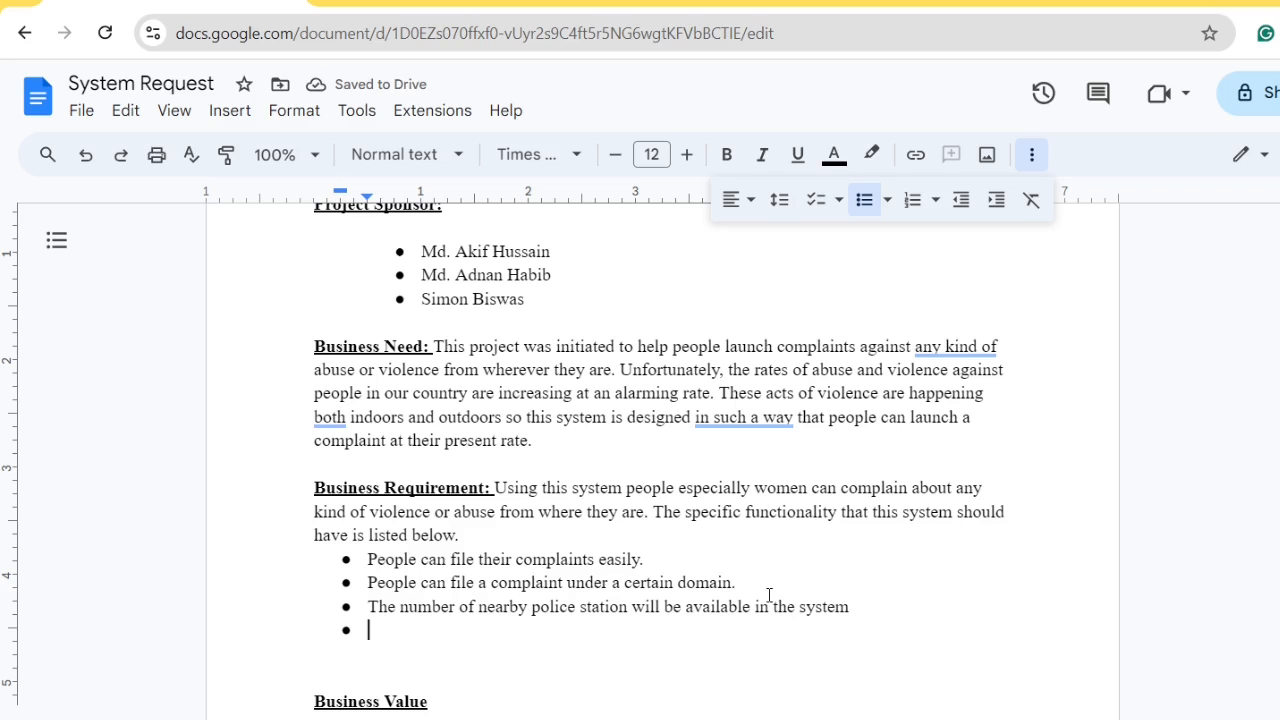
# Fix 'stations' above, then write the fourth bullet on registering phone numbers with local police
pyautogui.write('People ')
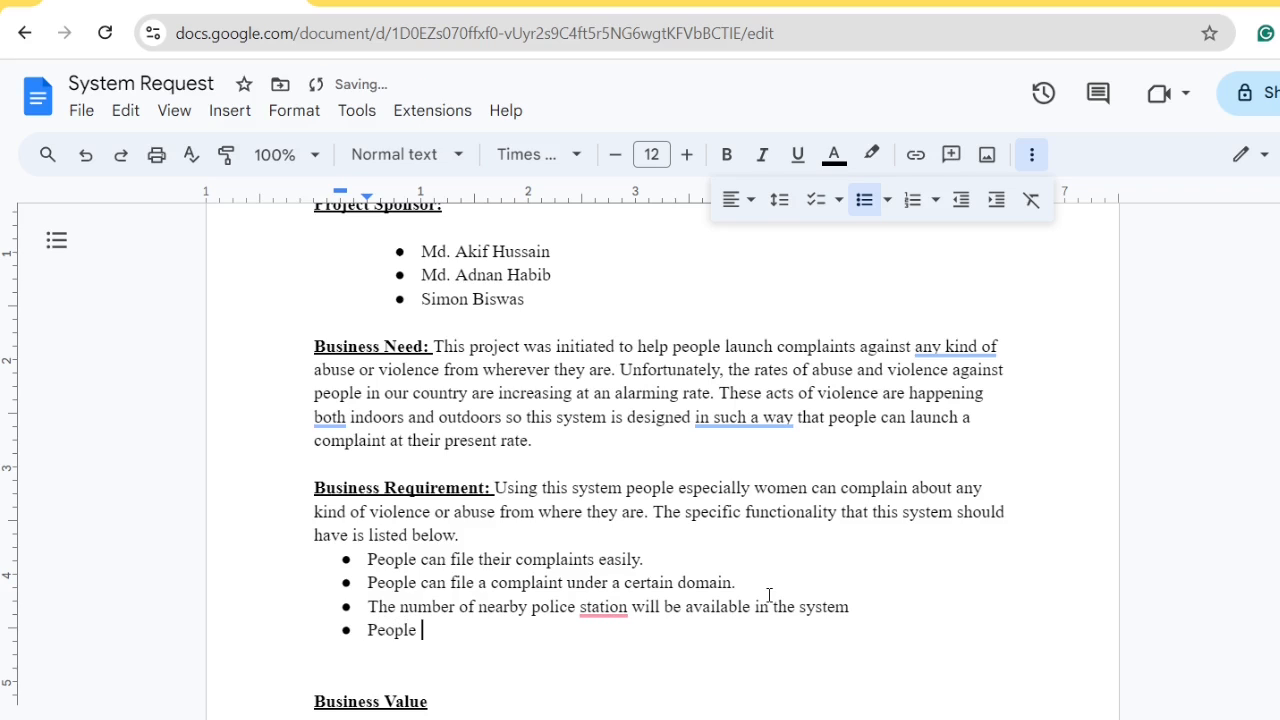
pyautogui.write('can')
pyautogui.moveTo(596, 600)
pyautogui.click(623, 515)
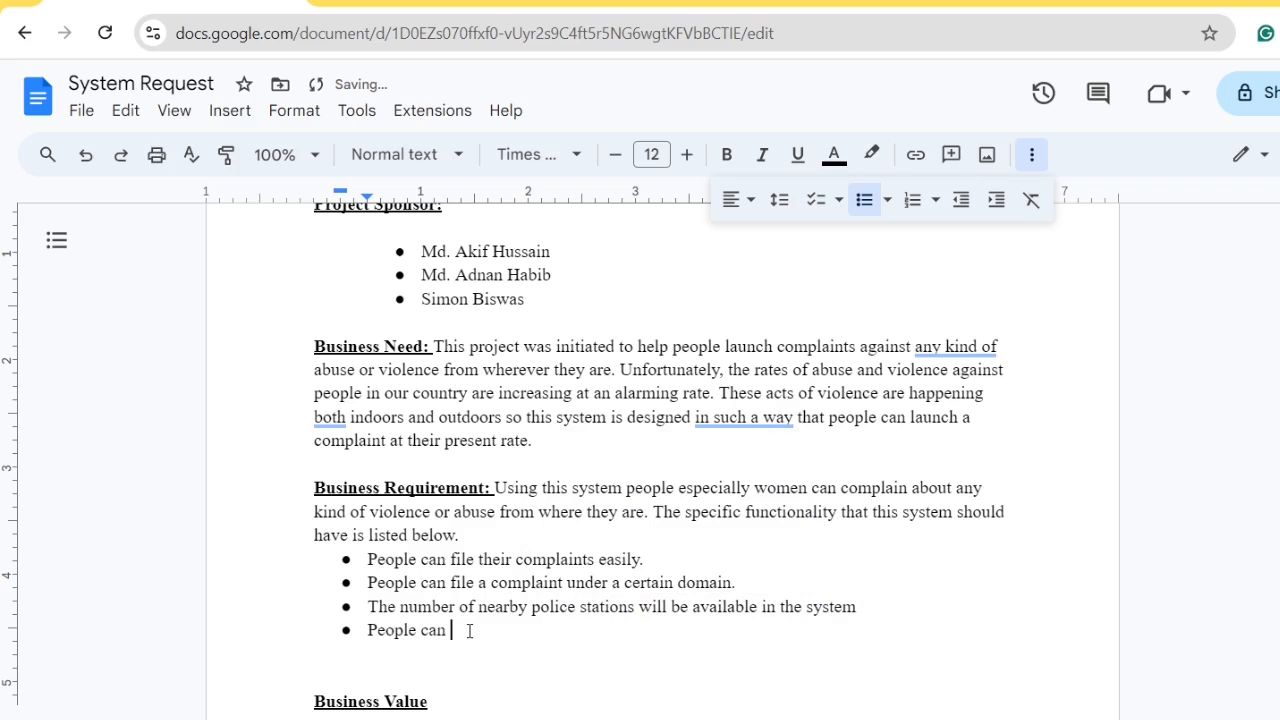
pyautogui.write('register their phone number ')
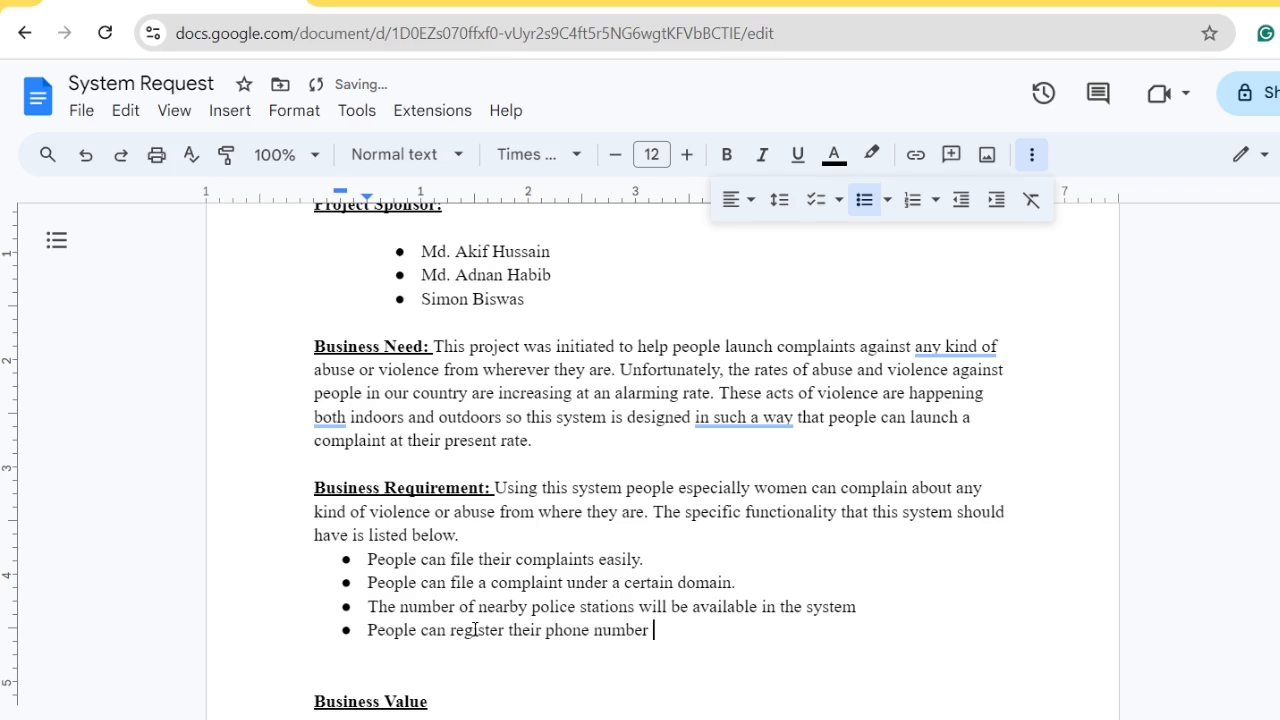
pyautogui.write('under local ')
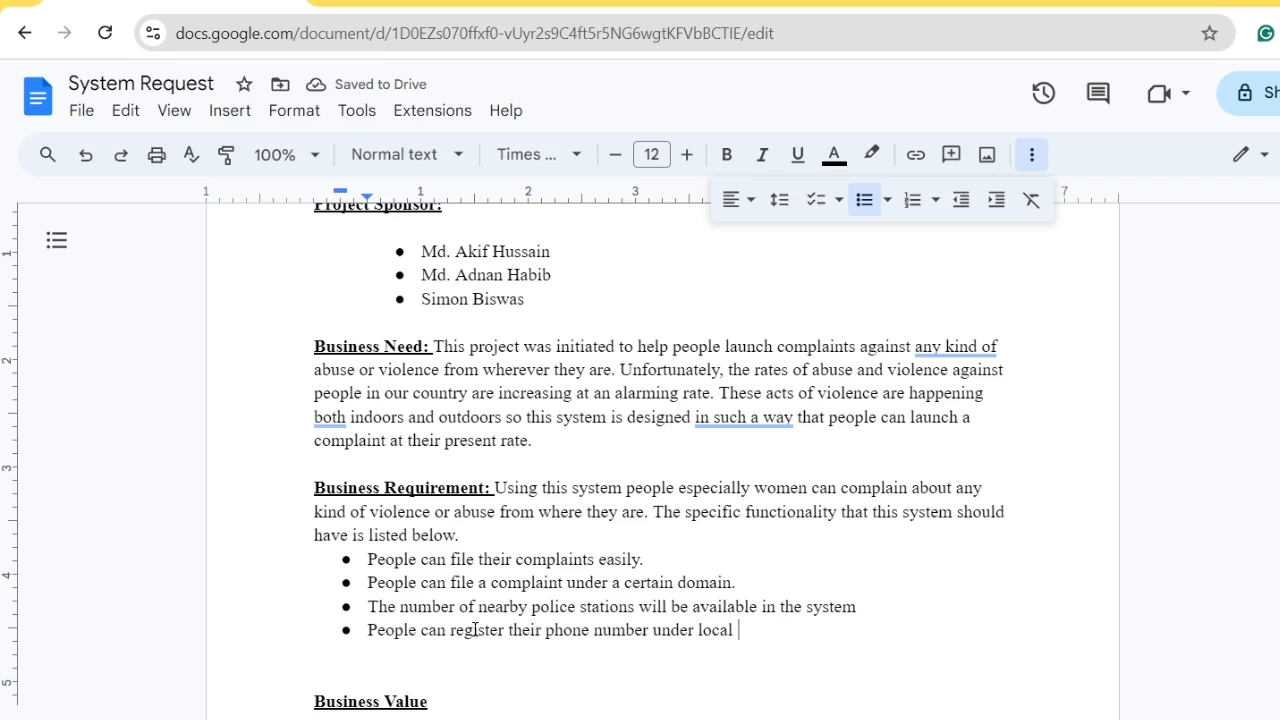
pyautogui.write('police stt')
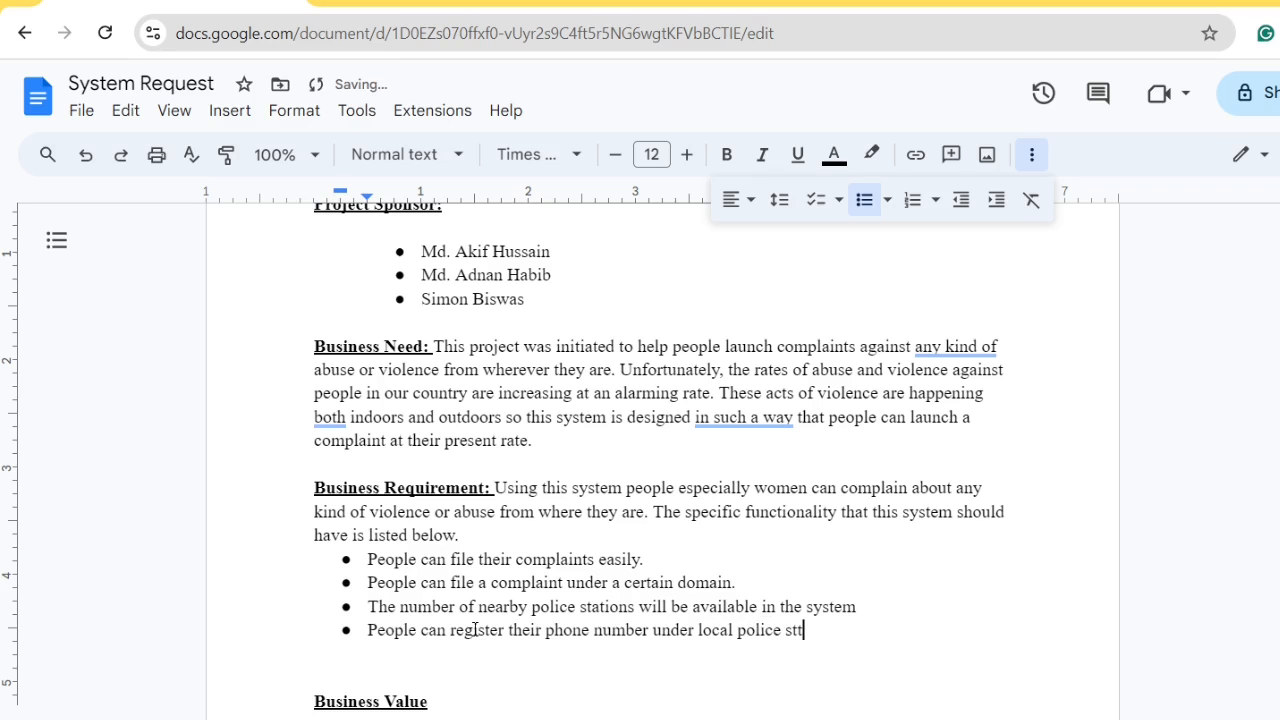
pyautogui.press('BackSpace')
pyautogui.write('ation so they ')
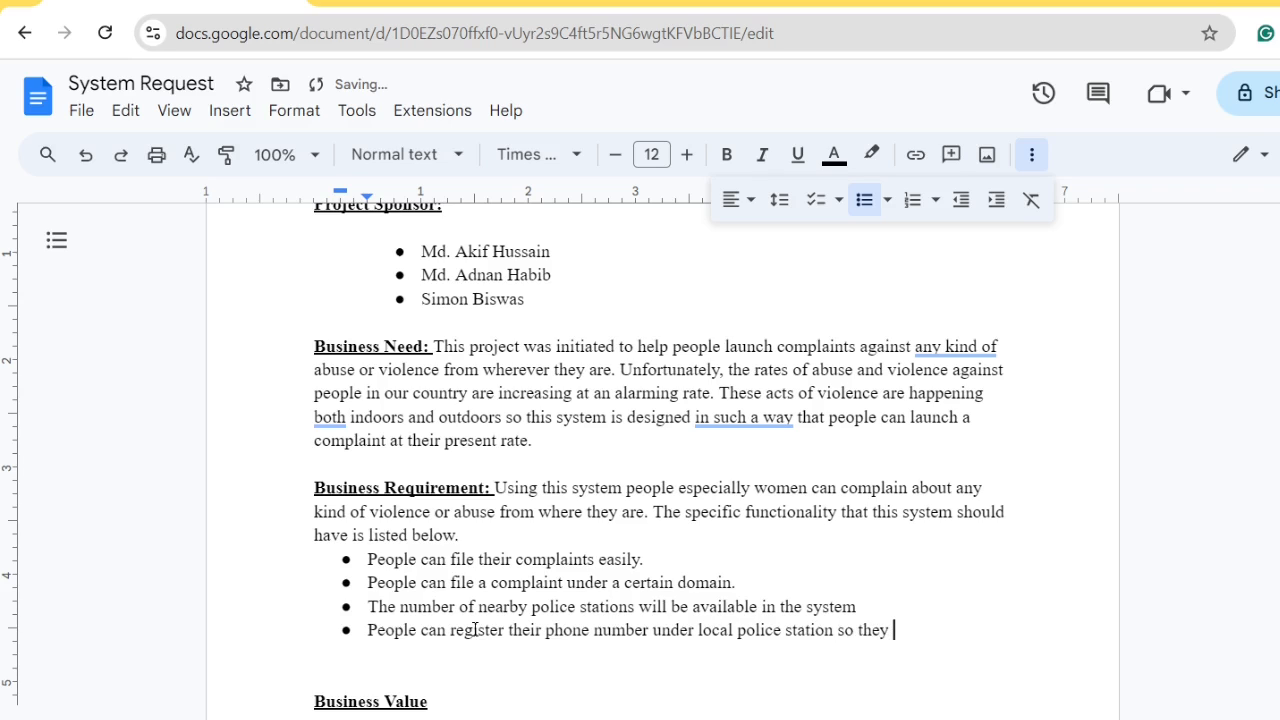
pyautogui.write('can be tracked eas')
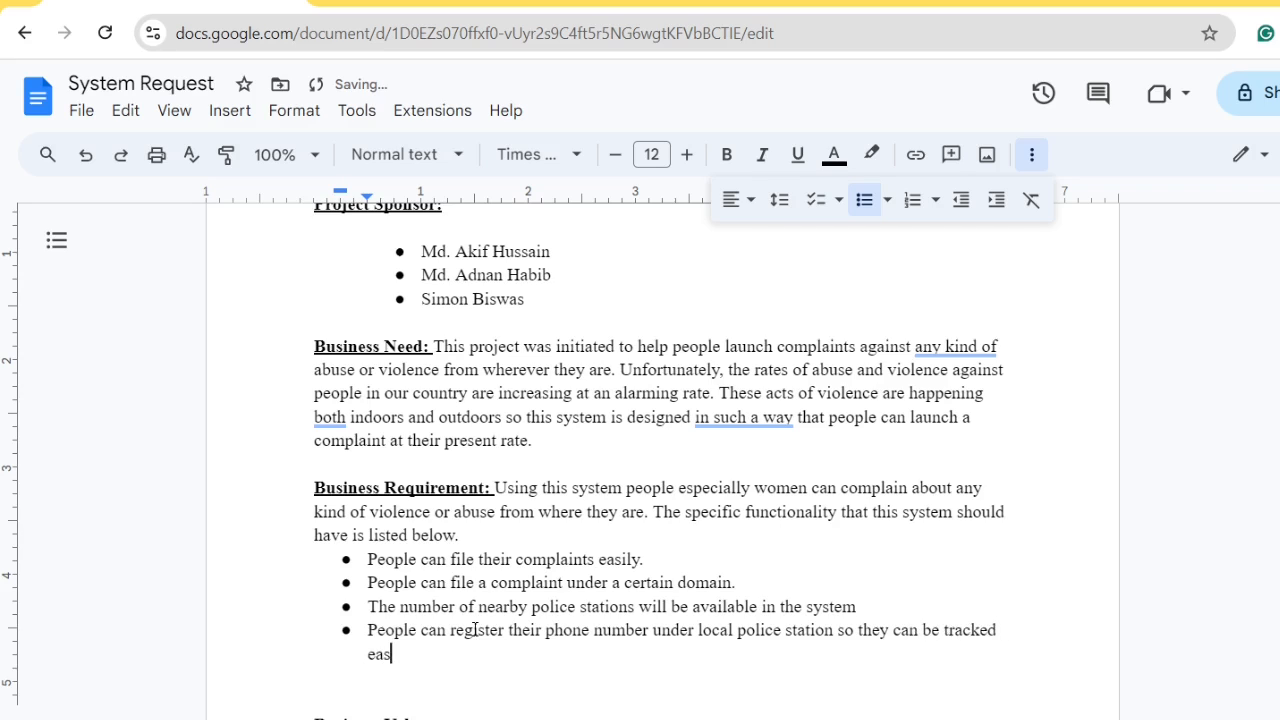
pyautogui.write('ily.')
# Accept Grammarly's fix changing 'phone number' to 'phone numbers' in the fourth bullet
pyautogui.scroll(-1, 620, 630)
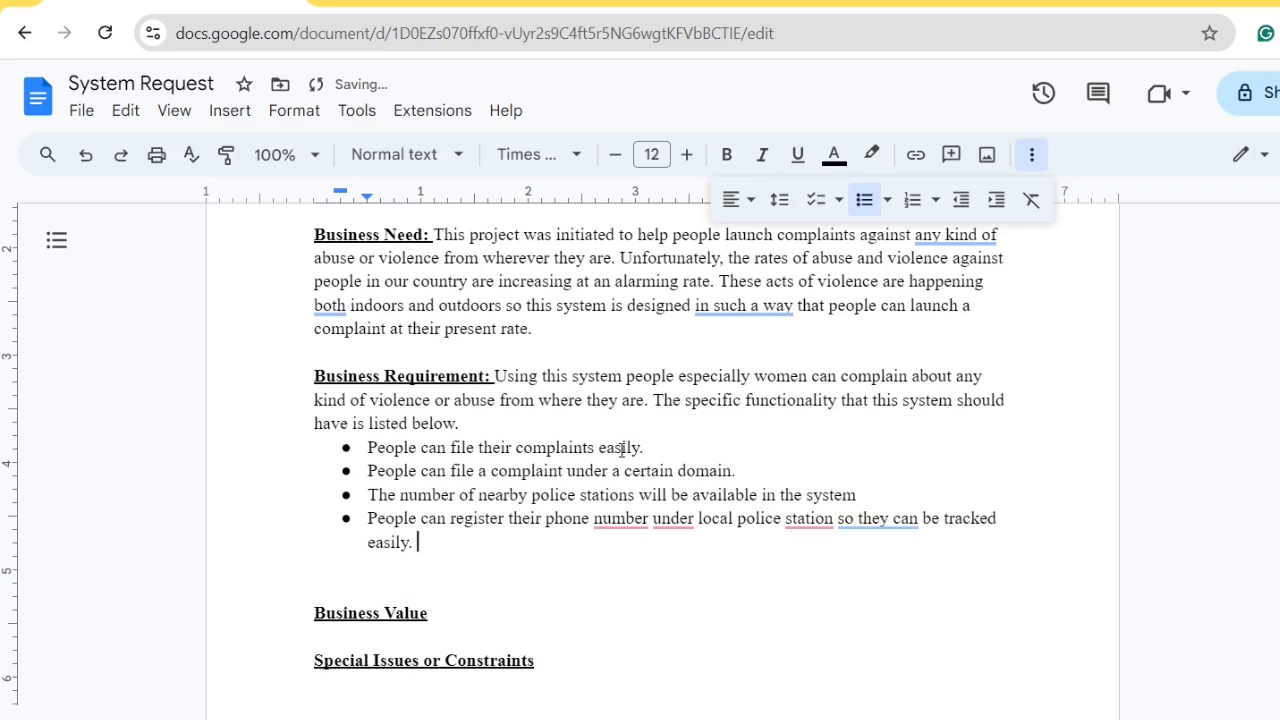
pyautogui.moveTo(625, 527)
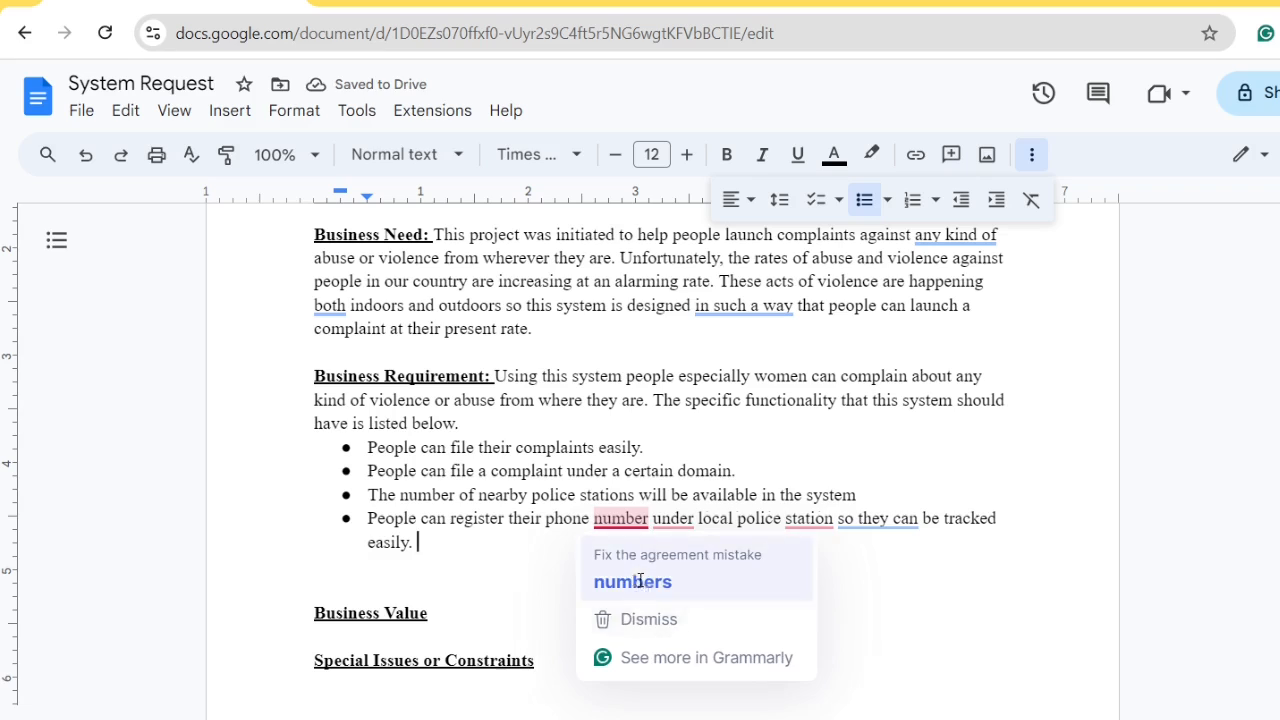
pyautogui.click(631, 580)
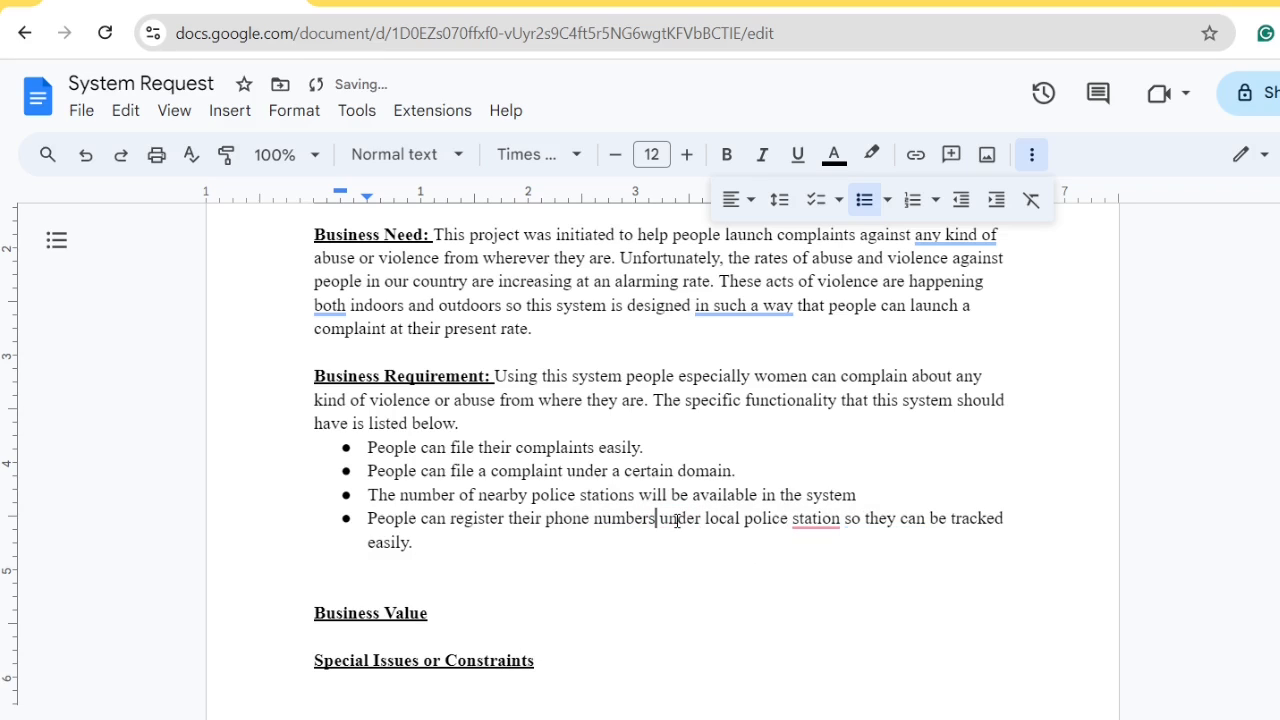
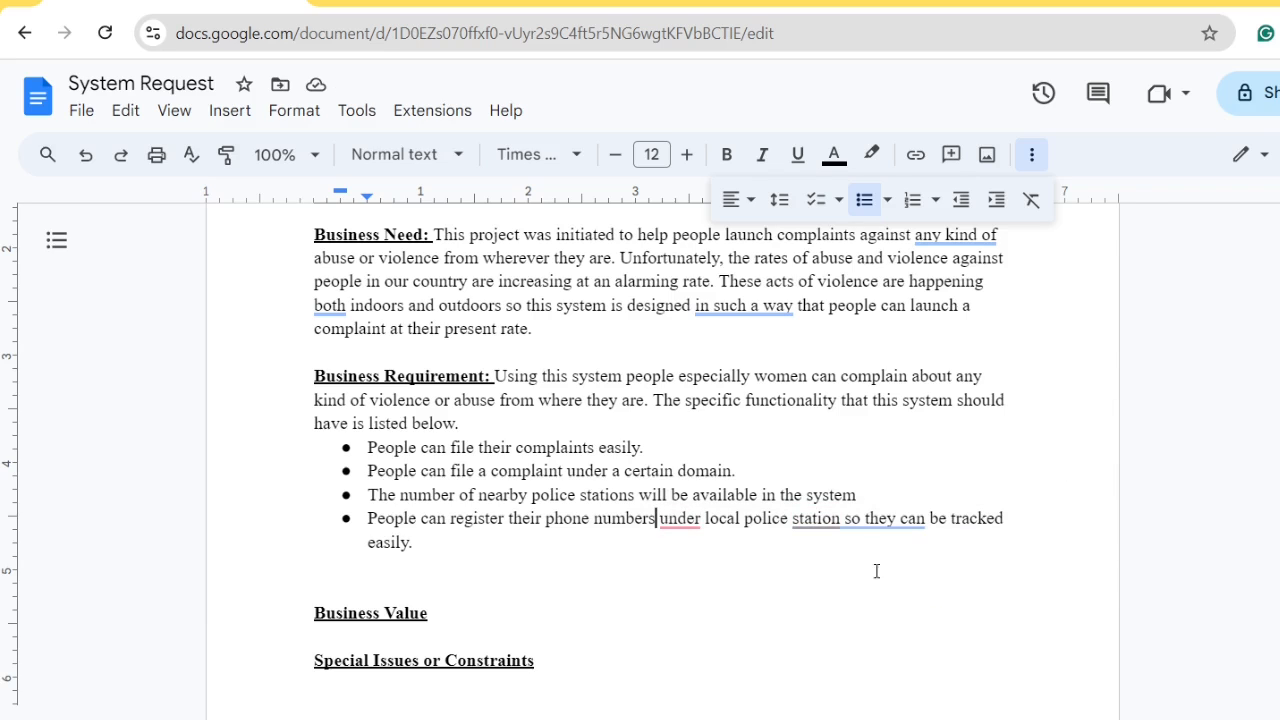
# Accept Grammarly's 'stations' fix in the fourth bullet and dismiss the 'under' preposition card
pyautogui.click(845, 582)
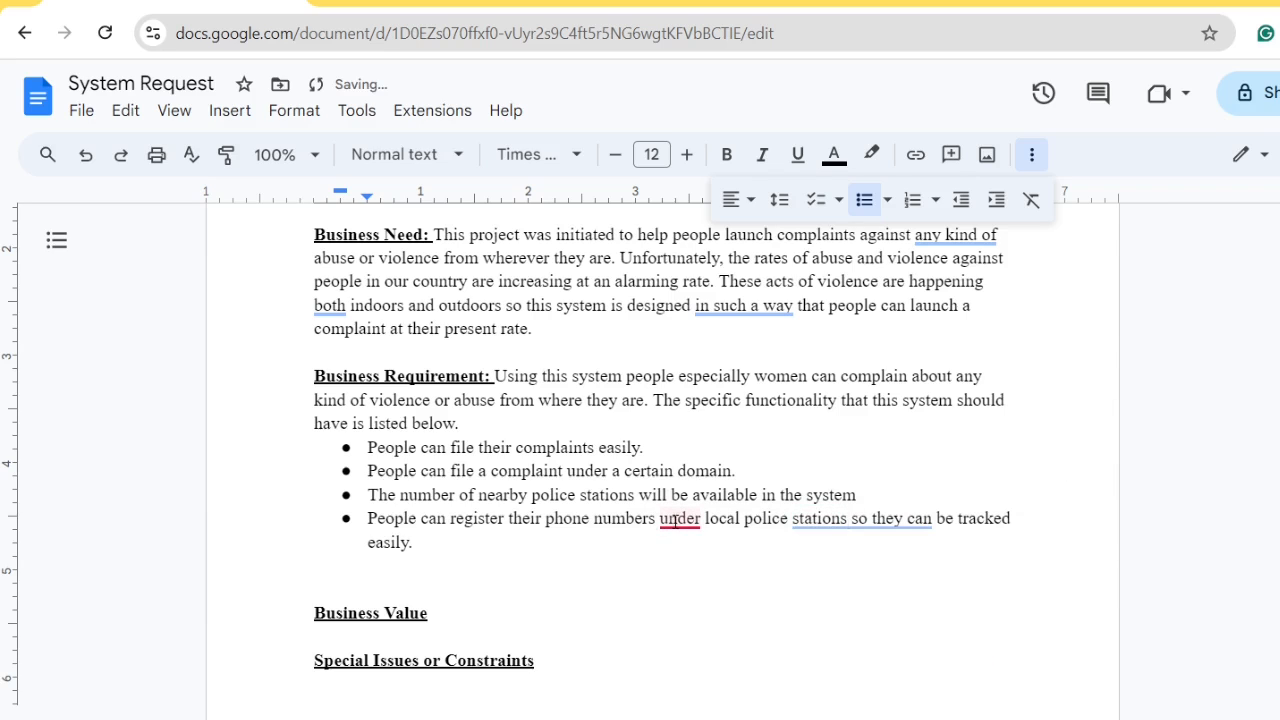
pyautogui.moveTo(680, 520)
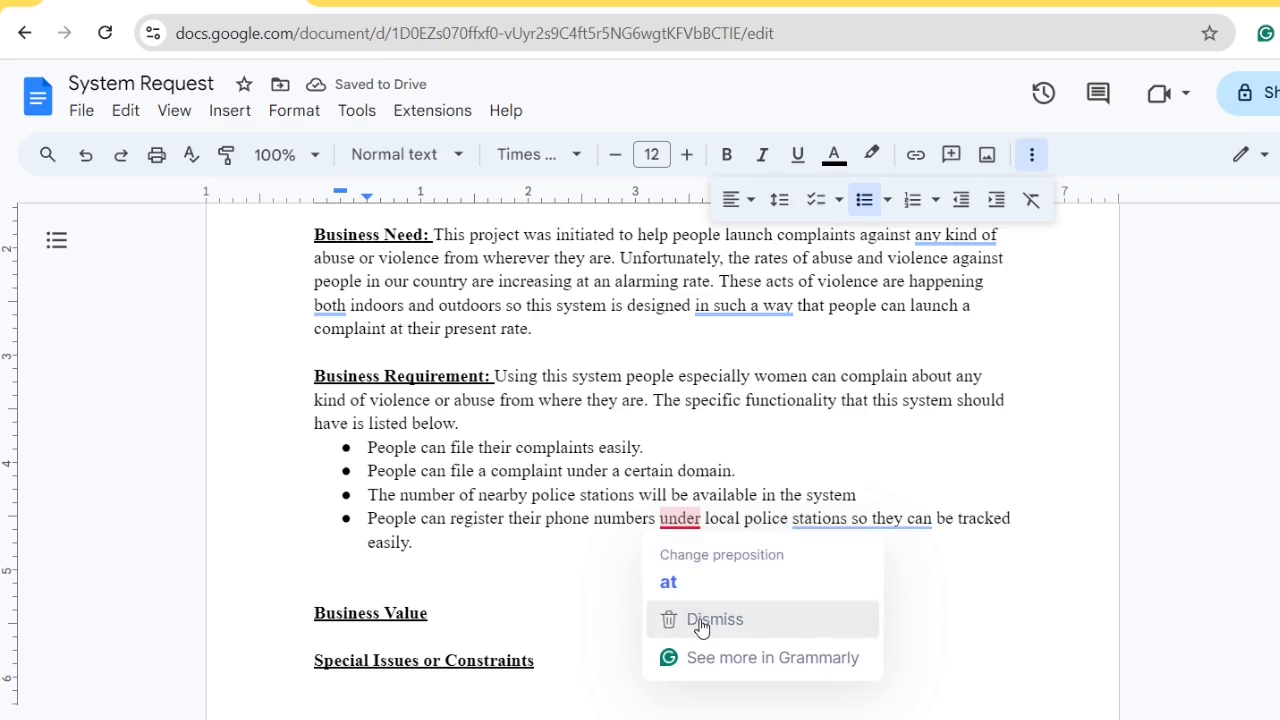
pyautogui.click(710, 622)
pyautogui.scroll(-1, 528, 598)
# Add a colon after the Business Value heading and toggle off bold and underline
pyautogui.click(471, 506)
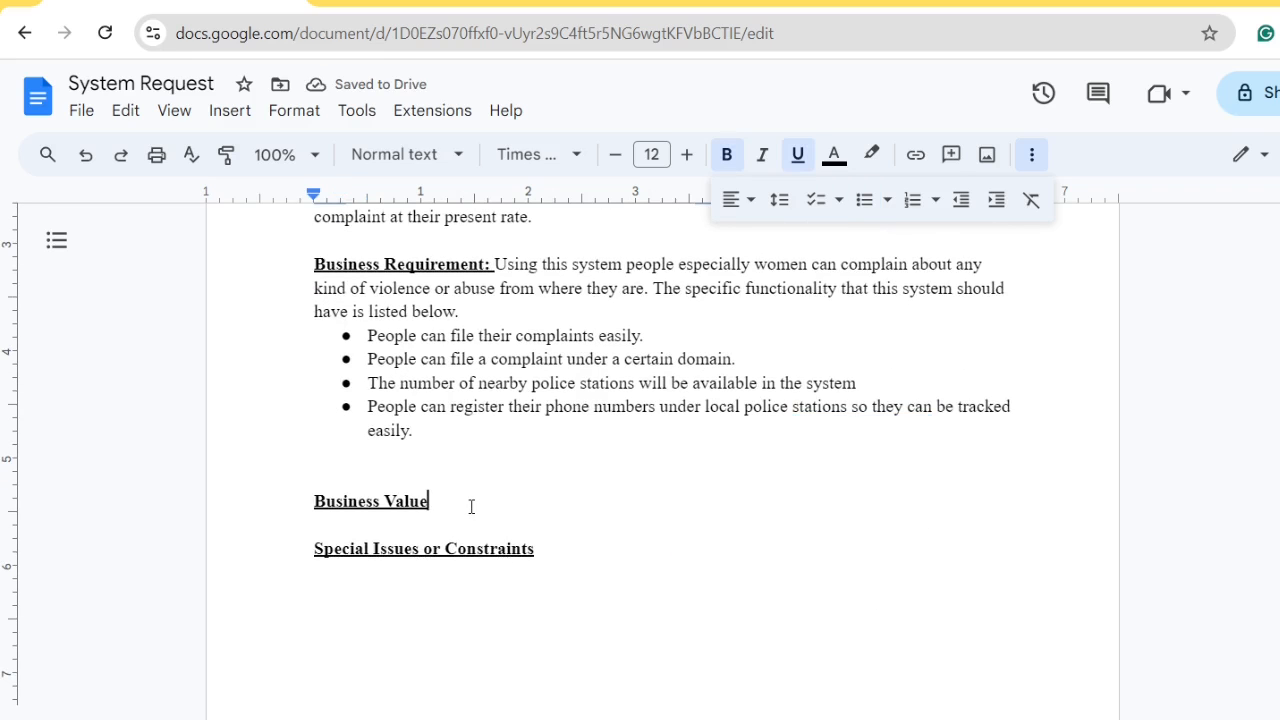
pyautogui.write(':')
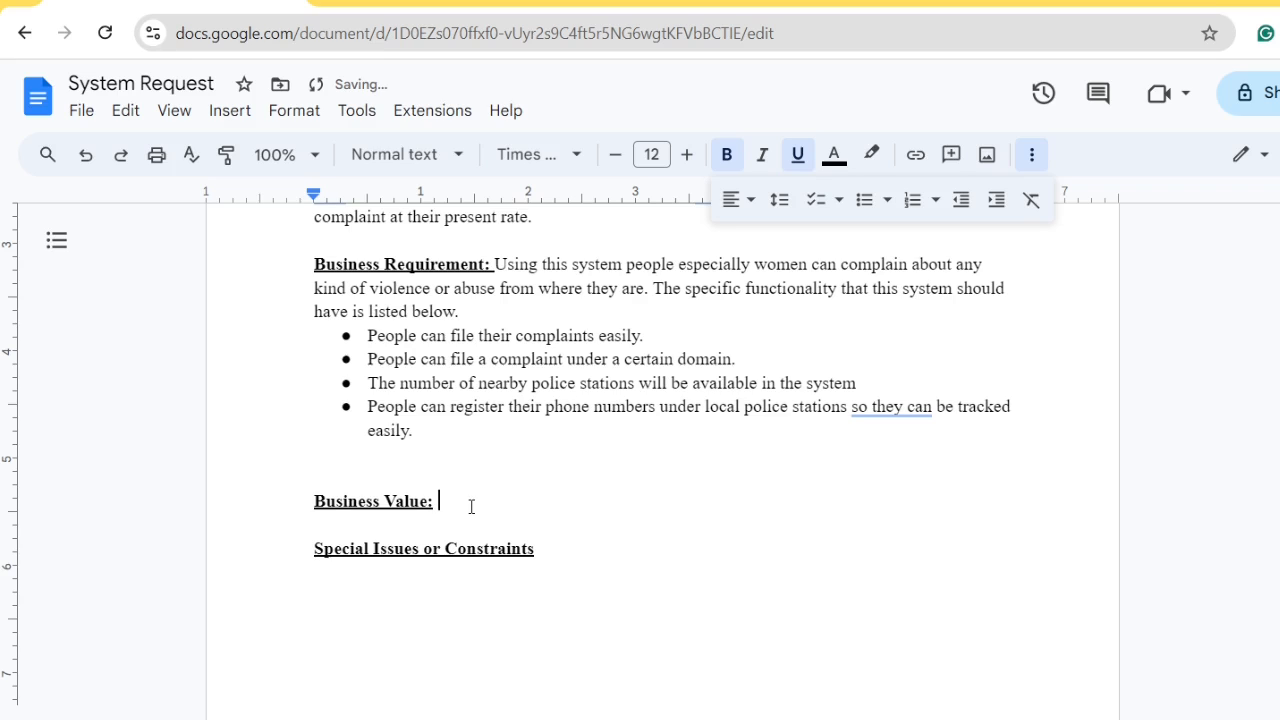
pyautogui.hotkey('ctrl', 'b')
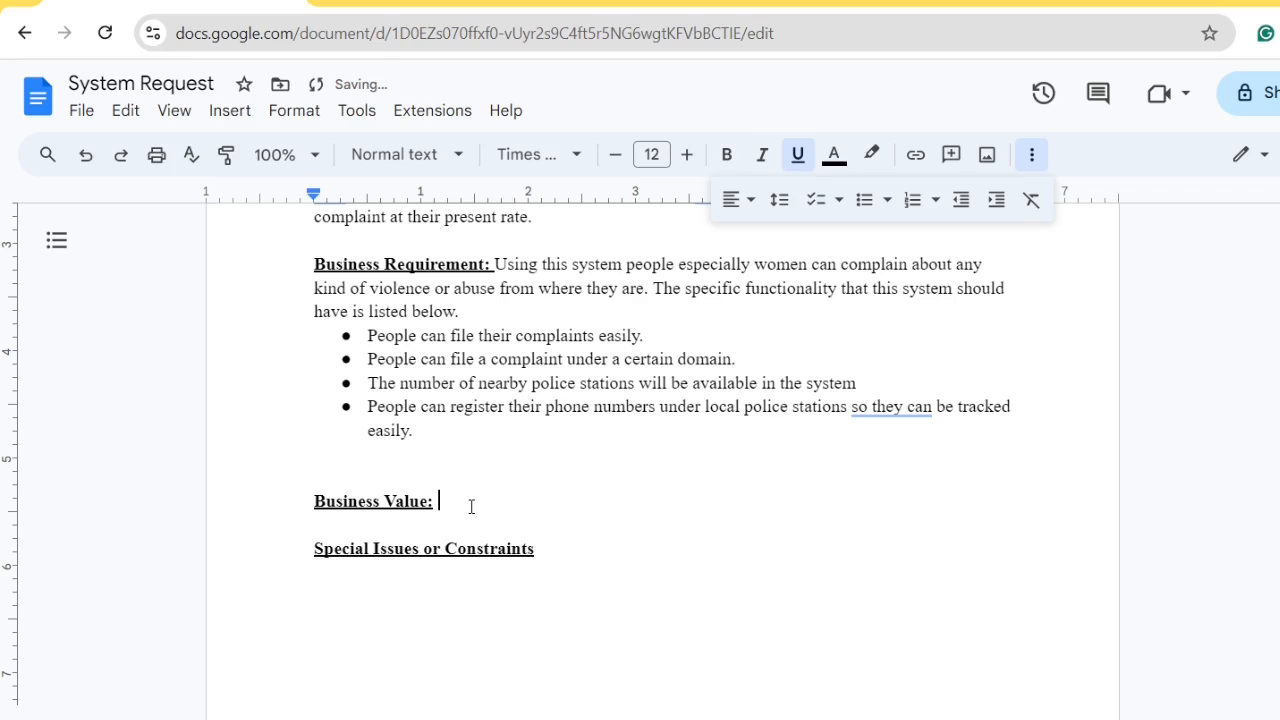
pyautogui.hotkey('ctrl', 'u')
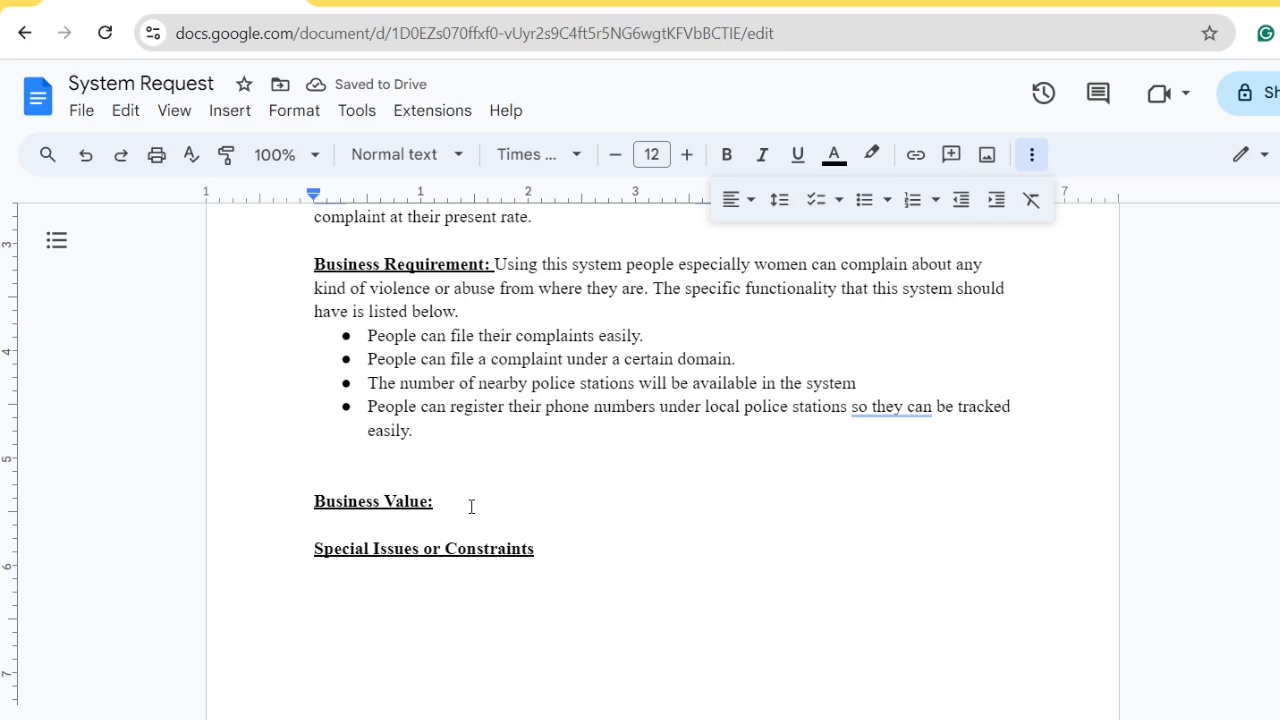
pyautogui.write('We')
pyautogui.press('BackSpace')
pyautogui.press('BackSpace')
pyautogui.press('BackSpace')
# Add bold subheadings 'Tangible Benefits' and 'Intangible Benefits' below Business Value
pyautogui.press('Return')
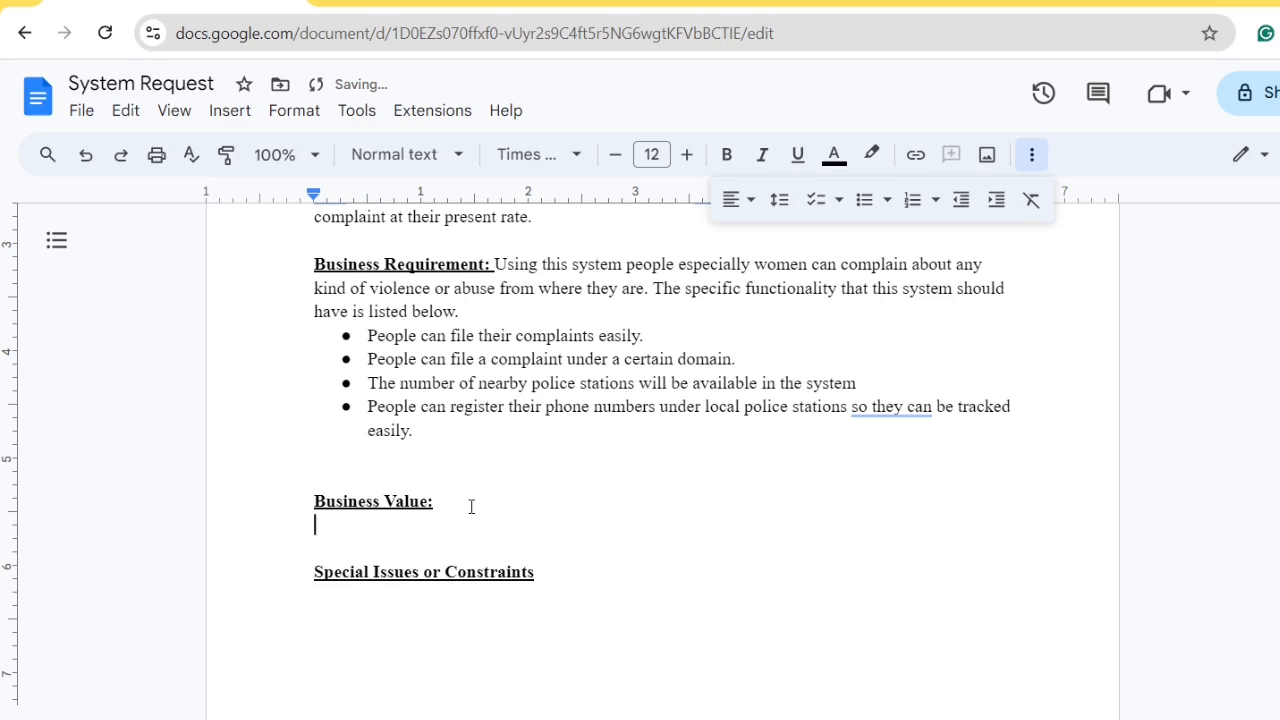
pyautogui.press('Return')
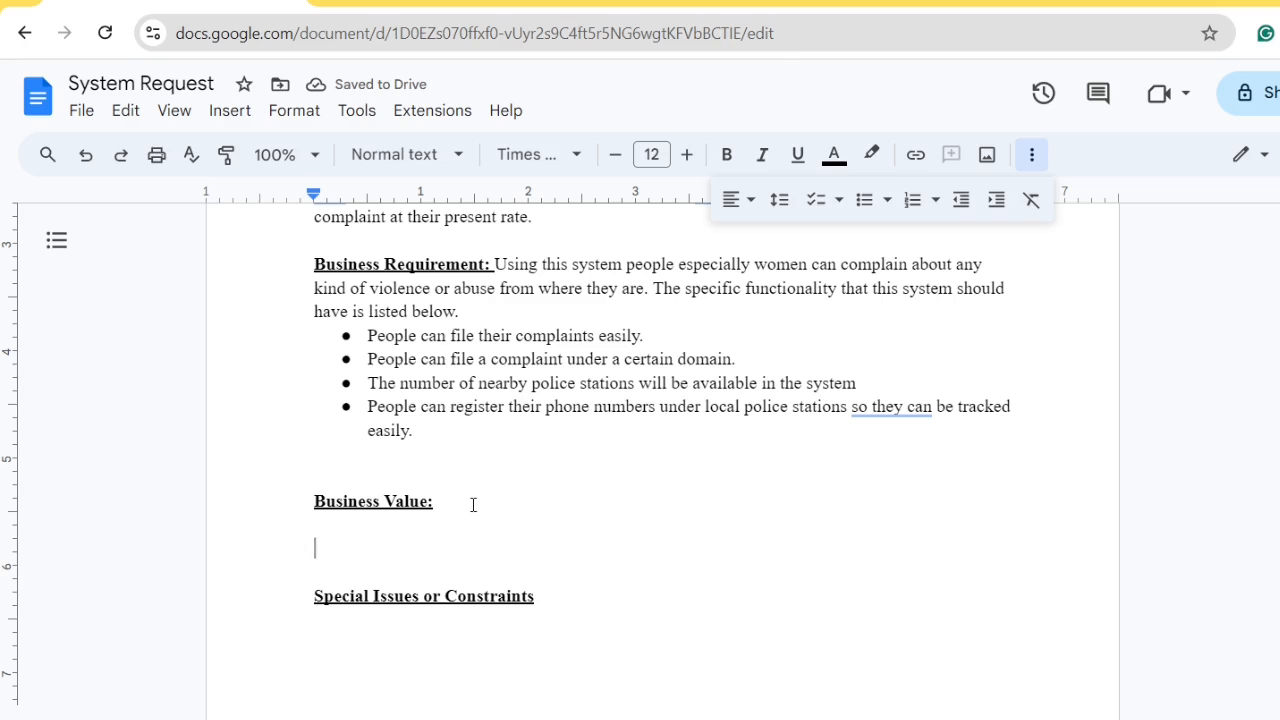
pyautogui.hotkey('ctrl', 'b')
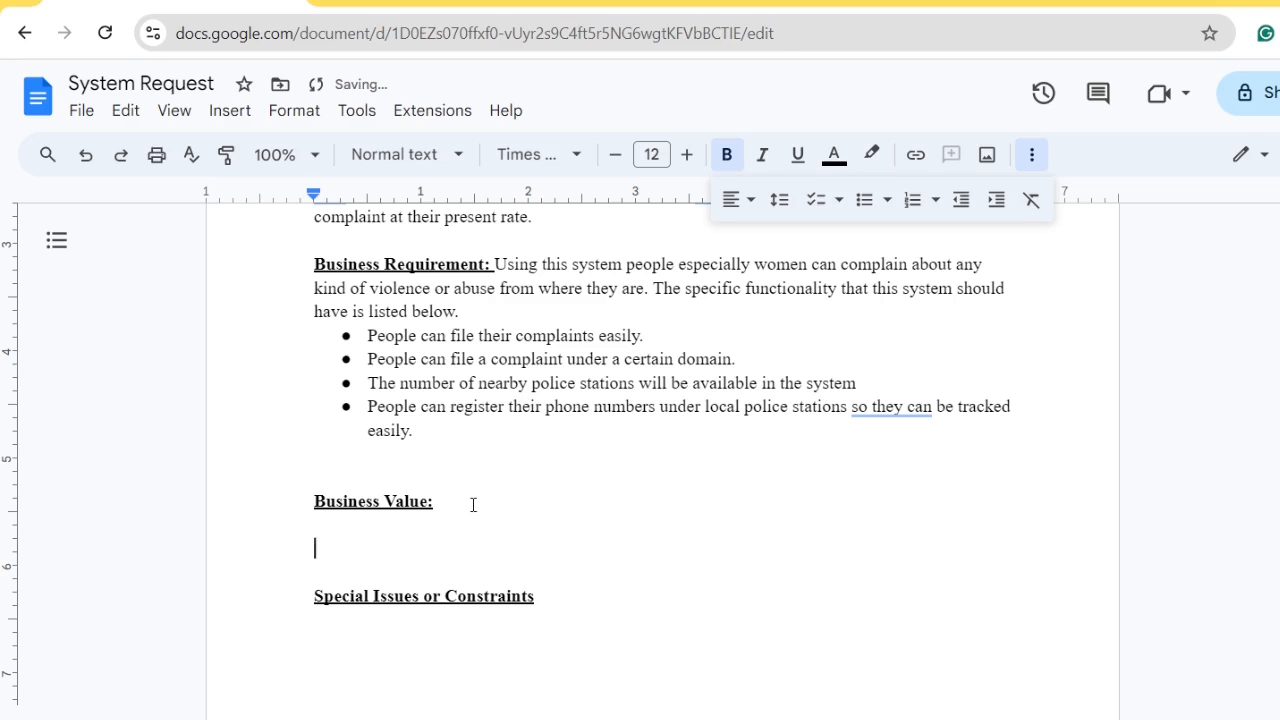
pyautogui.write('Tangible')
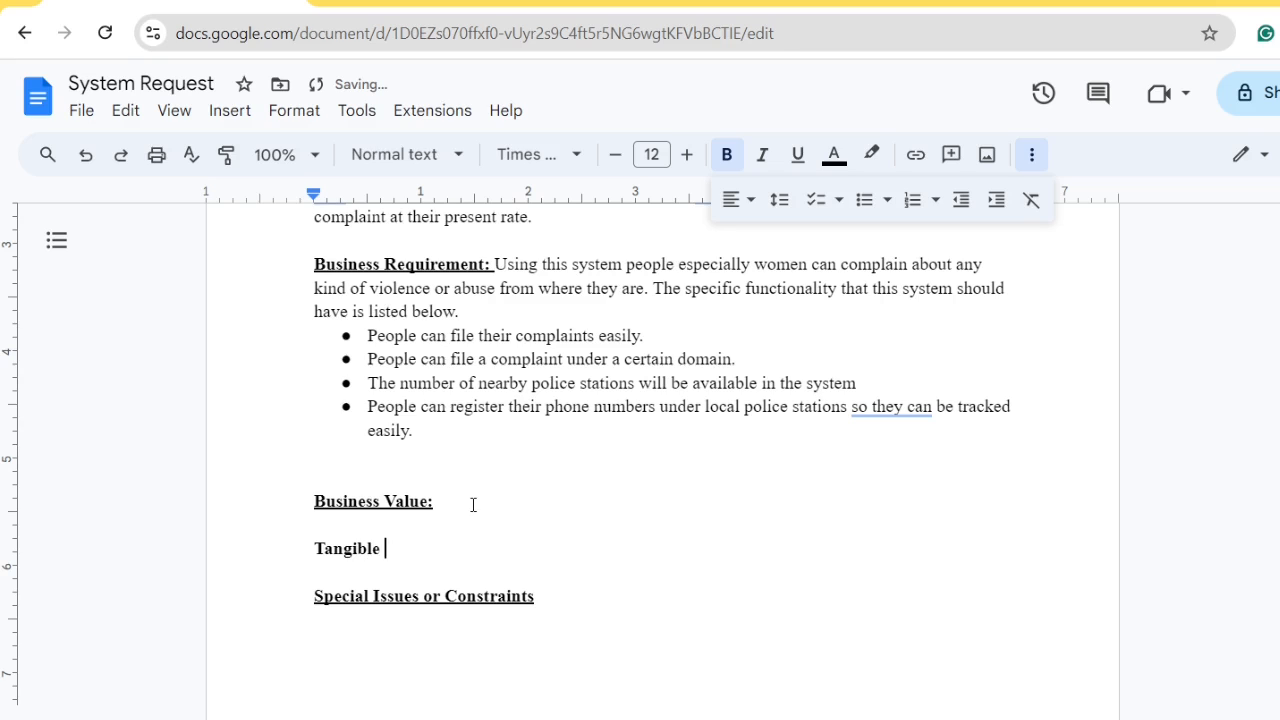
pyautogui.write(' Benefits')
pyautogui.press('Return')
pyautogui.write('I')
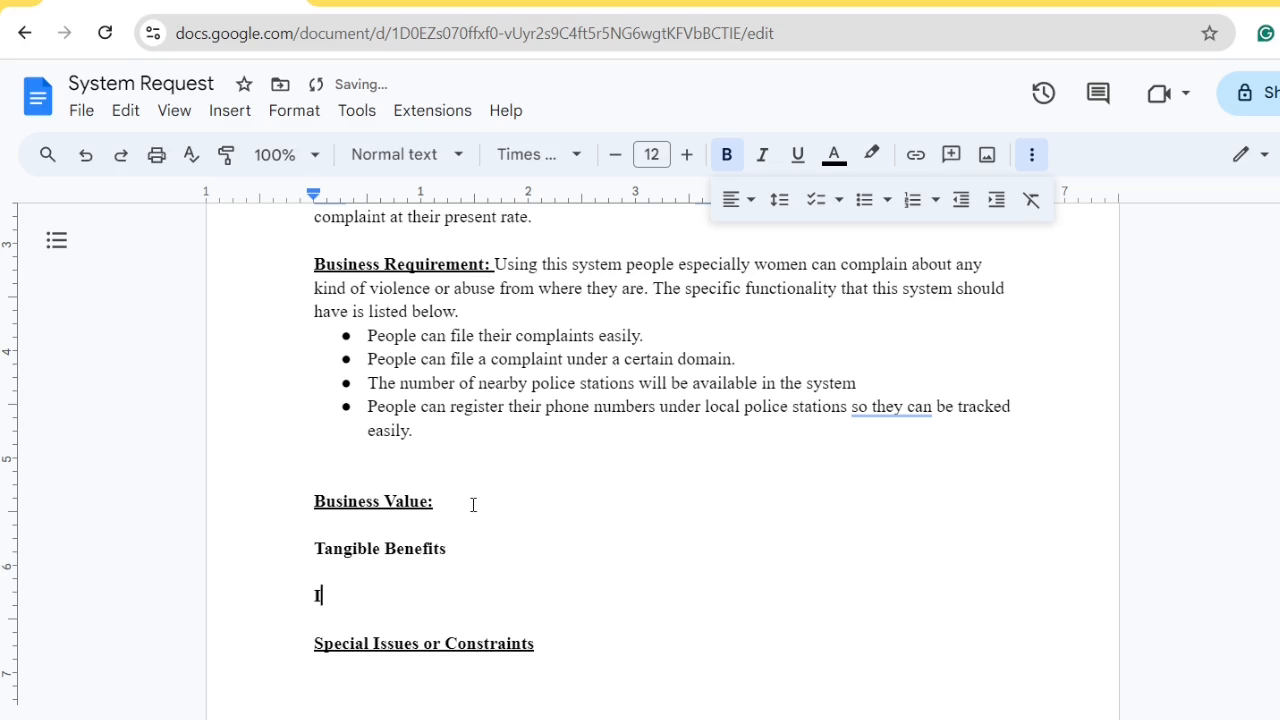
pyautogui.write('ntangible B')
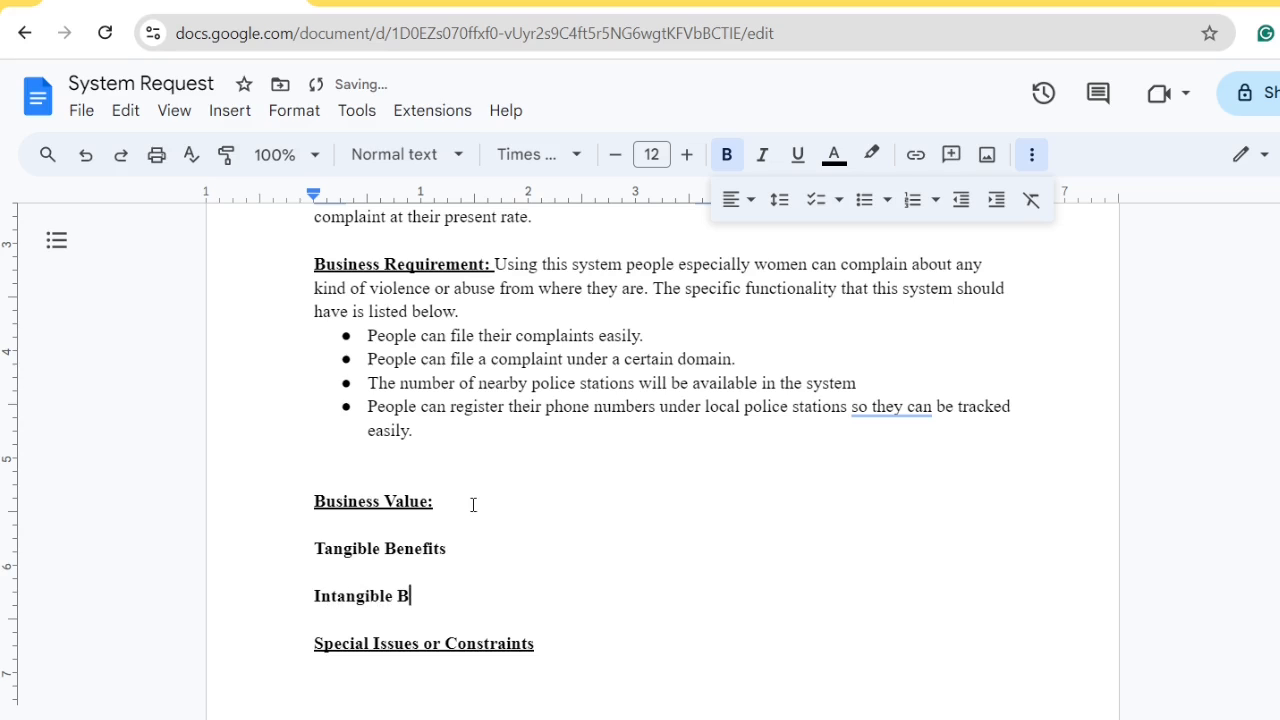
pyautogui.write('enefits')
pyautogui.click(473, 504)
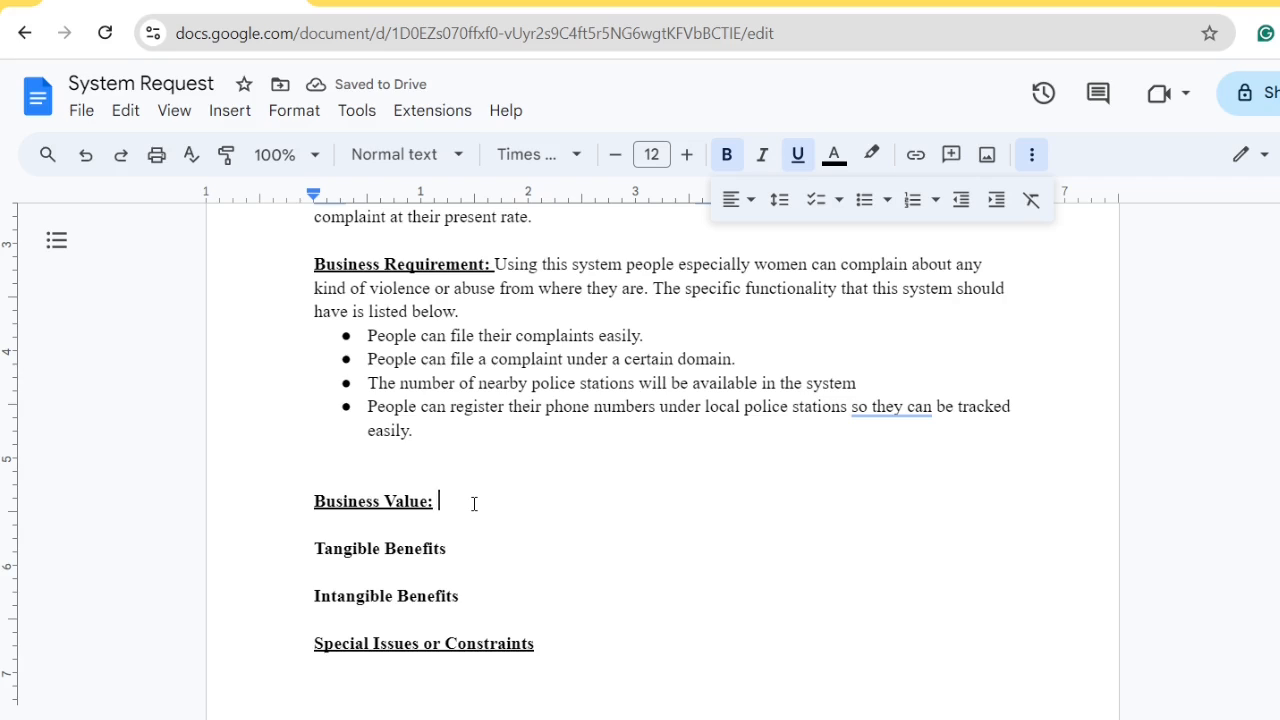
# Clear bold and underline after 'Business Value:' so the paragraph text is plain
pyautogui.write('U')
pyautogui.press('BackSpace')
pyautogui.hotkey('ctrl', 'u')
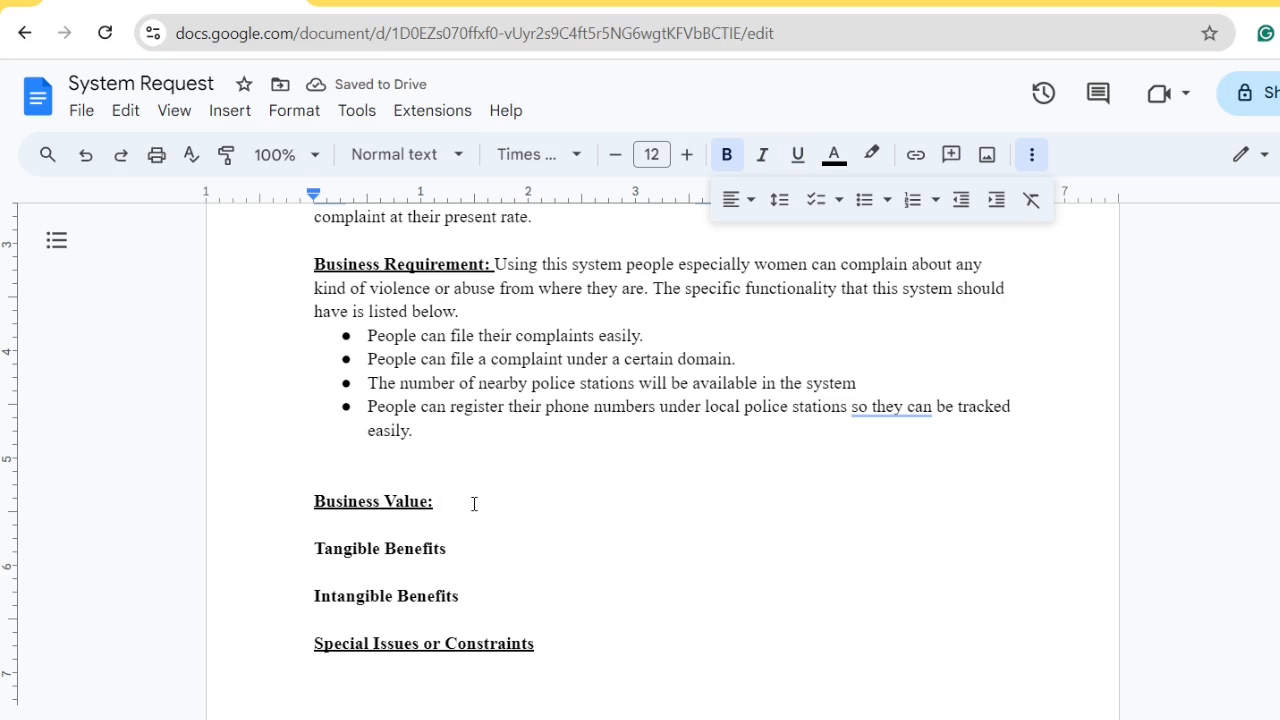
pyautogui.write('WE')
pyautogui.press('BackSpace')
pyautogui.press('BackSpace')
pyautogui.press('BackSpace')
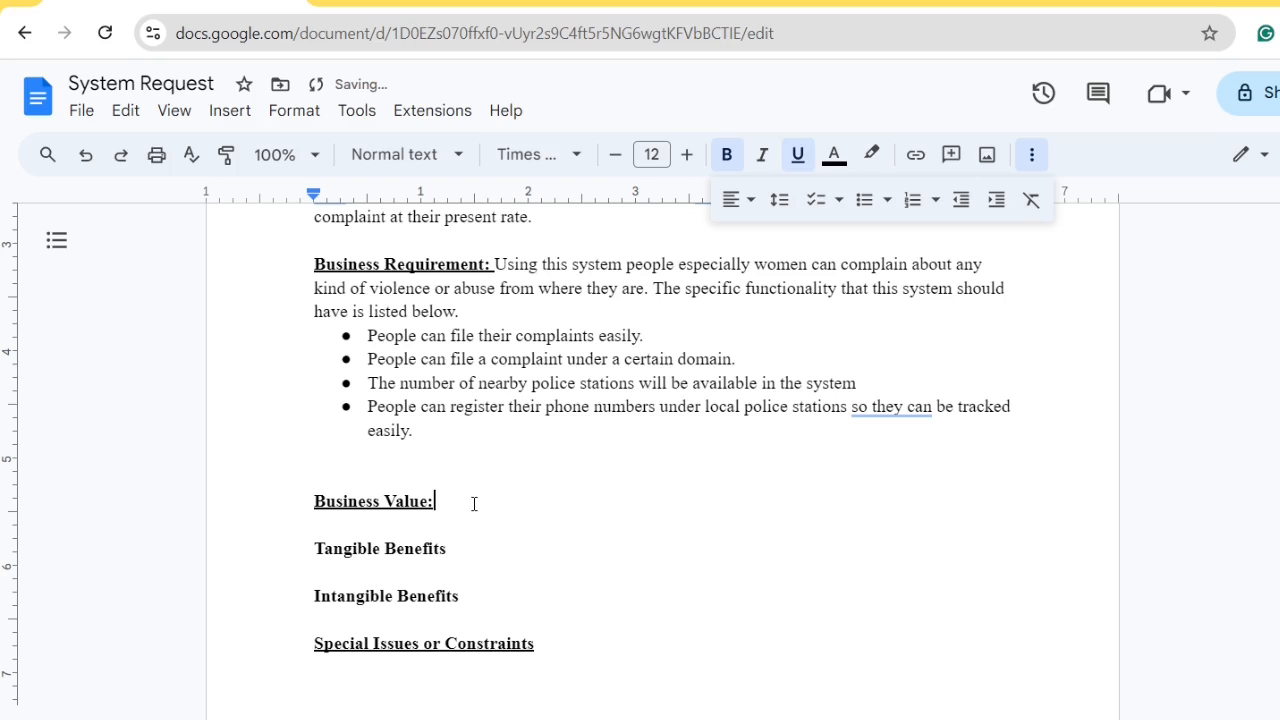
pyautogui.write('BWE')
pyautogui.press('BackSpace')
pyautogui.press('BackSpace')
pyautogui.press('BackSpace')
pyautogui.hotkey('ctrl', 'b')
pyautogui.write('WE')
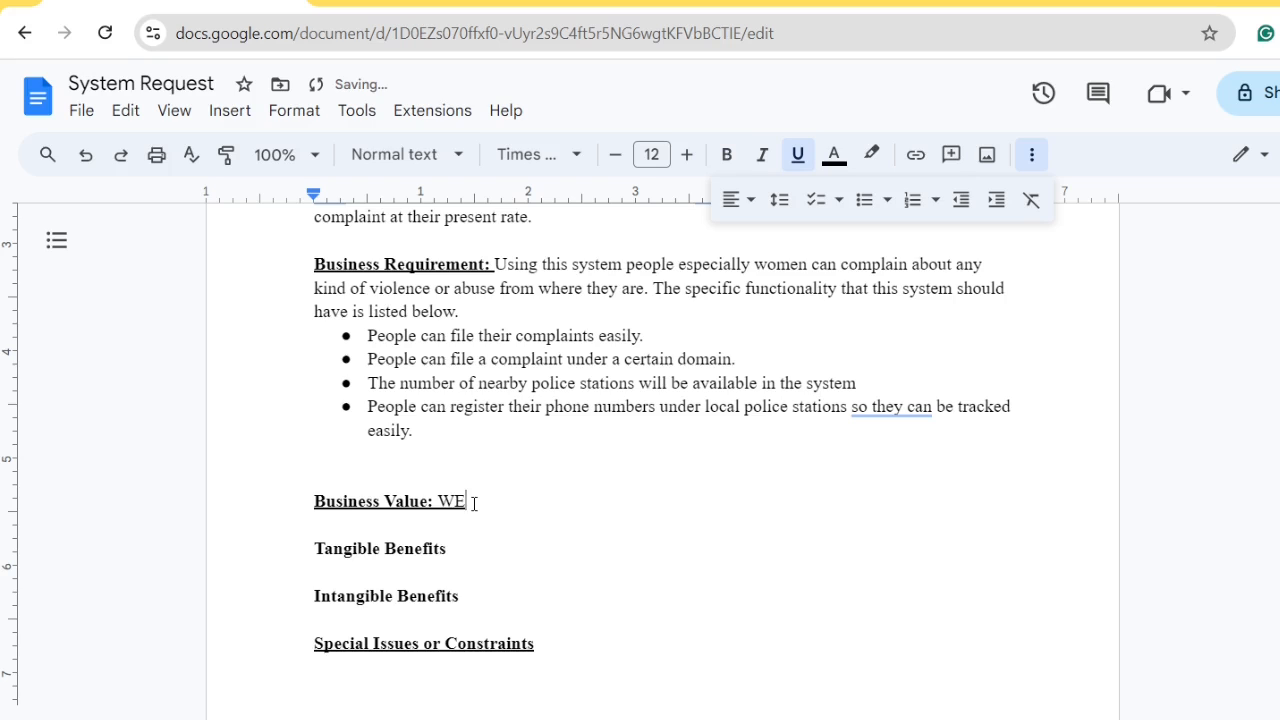
pyautogui.press('BackSpace')
pyautogui.press('BackSpace')
pyautogui.hotkey('ctrl', 'u')
pyautogui.write('WE')
pyautogui.press('BackSpace')
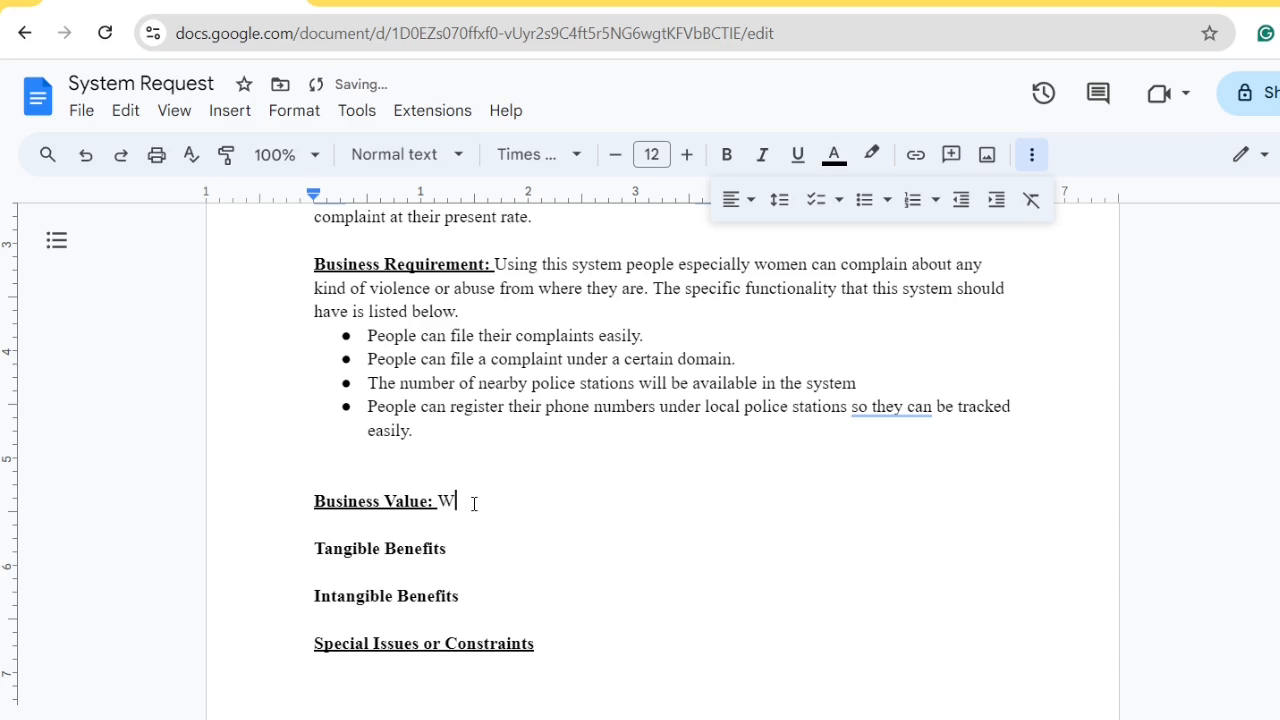
# Write 'We expect by developing our website we will make our website user friendly so that people from all ages can use.'
pyautogui.write('e expex')
pyautogui.press('BackSpace')
pyautogui.write('ct by developing ')
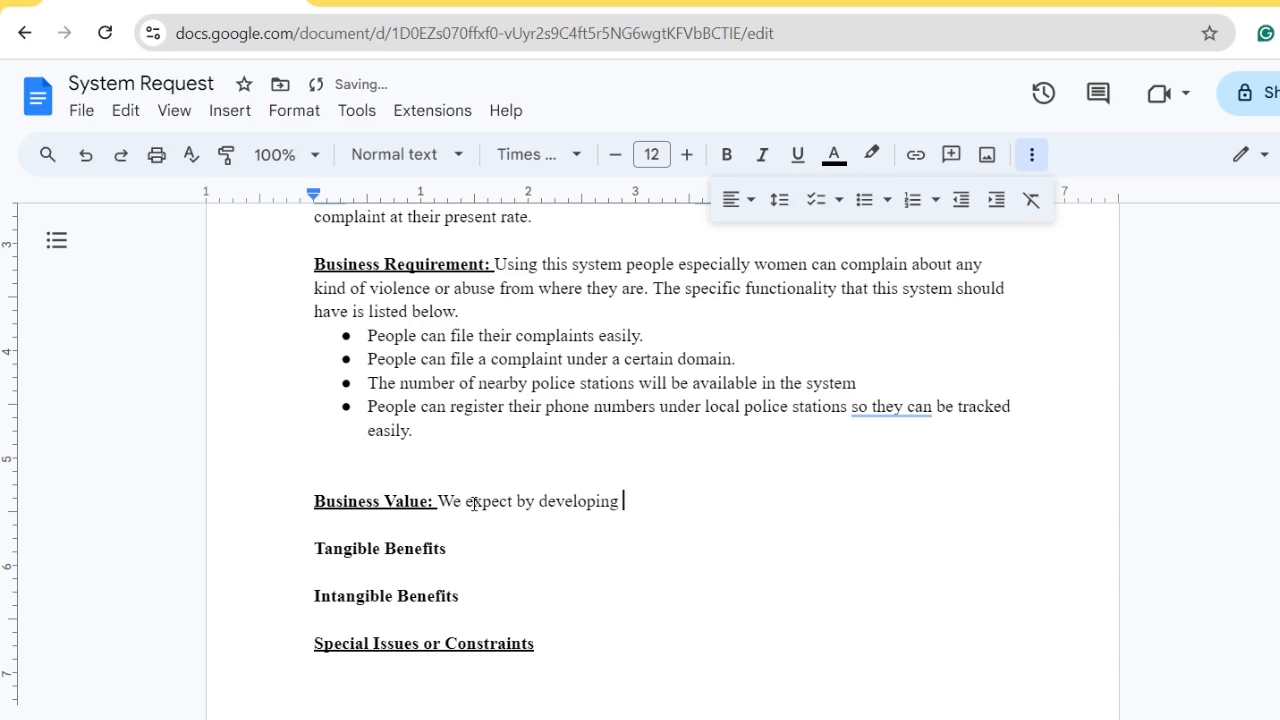
pyautogui.write('our website we ')
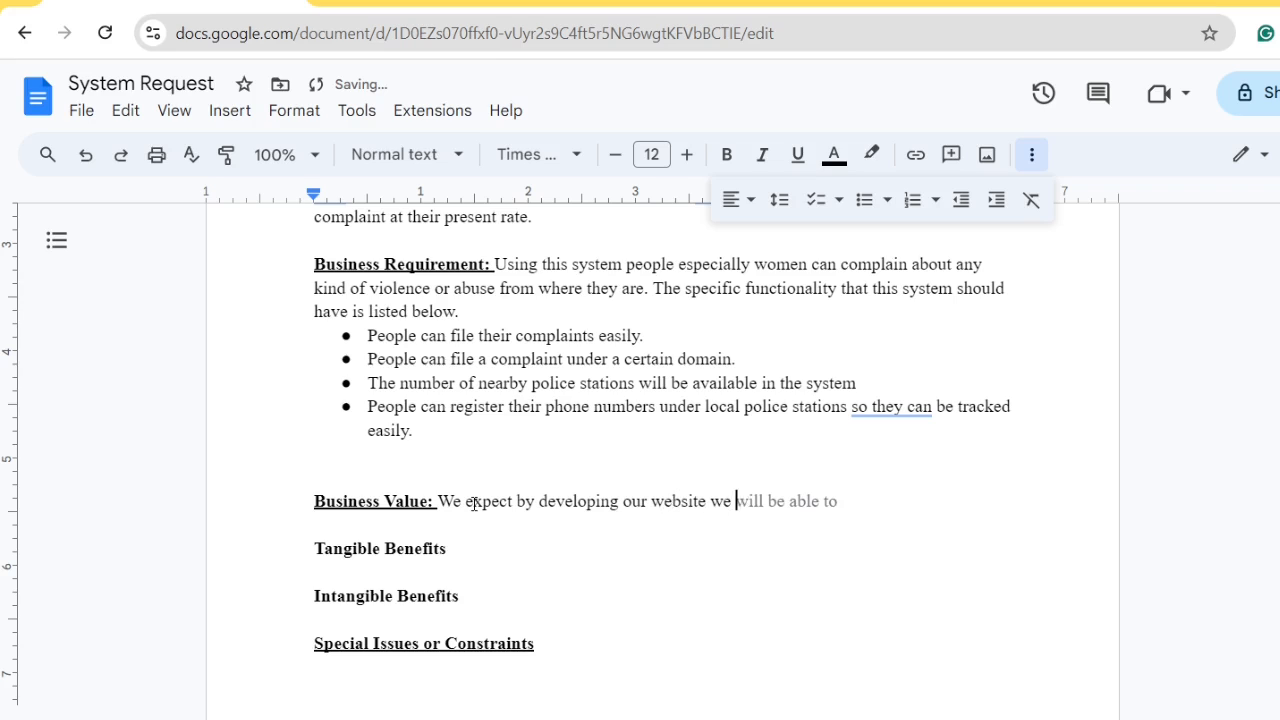
pyautogui.write('will make ')
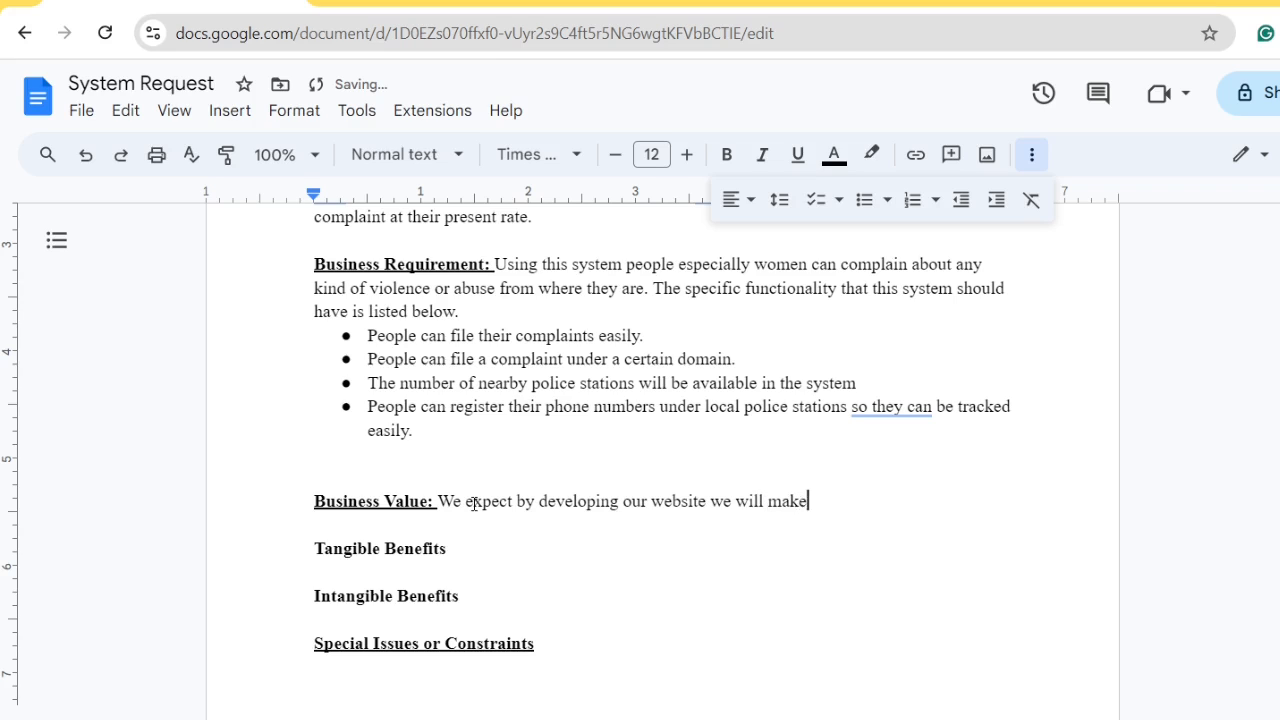
pyautogui.write('our website user')
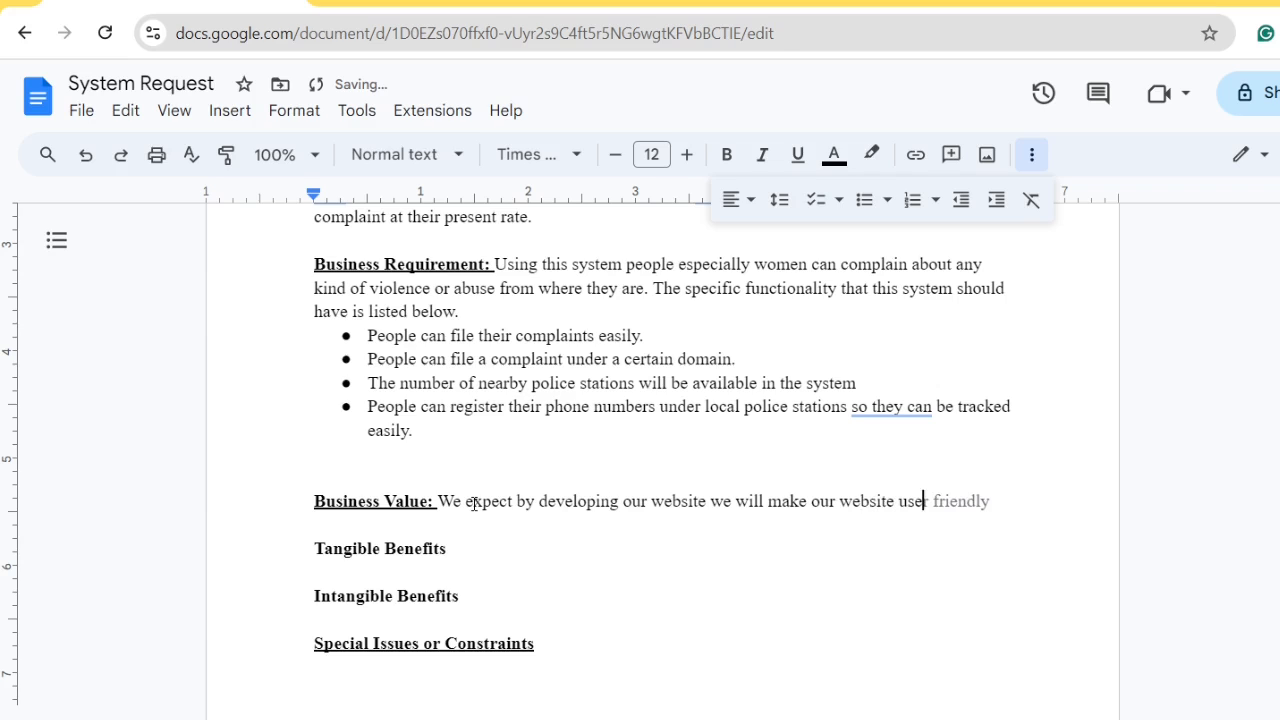
pyautogui.press('Tab')
pyautogui.write('so that ')
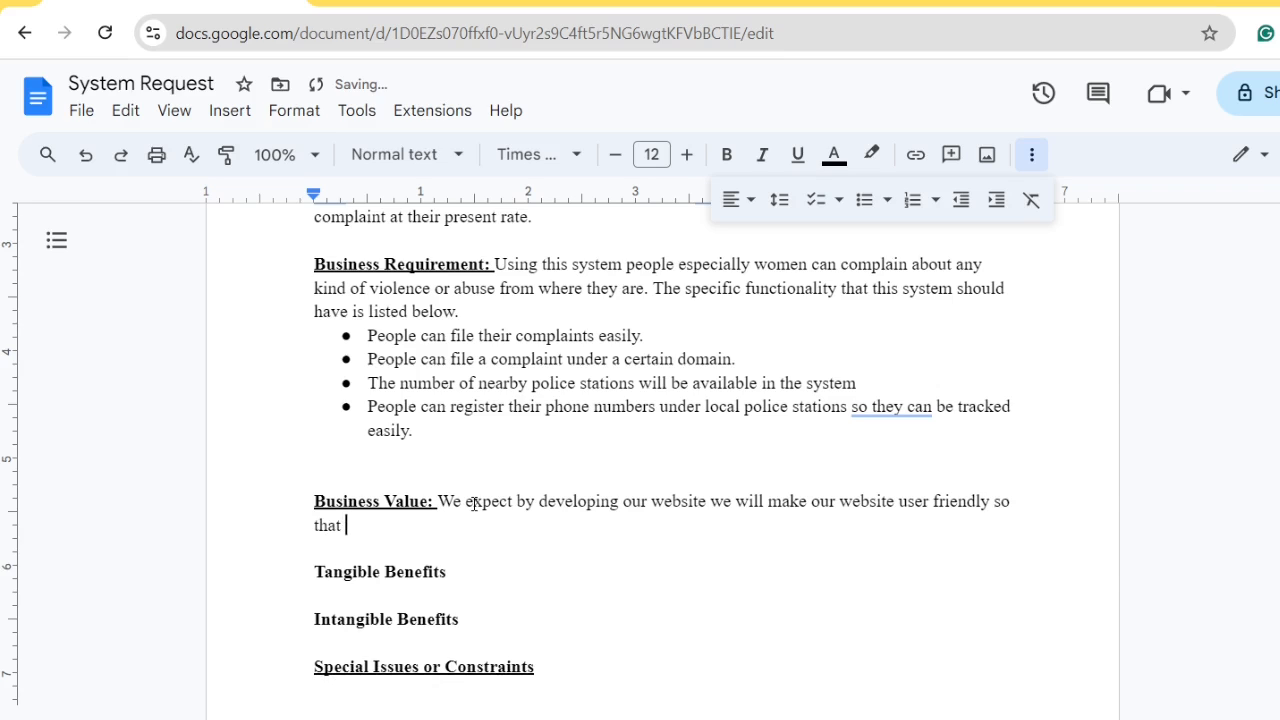
pyautogui.write('people ')
pyautogui.write('from all ')
pyautogui.write('games')
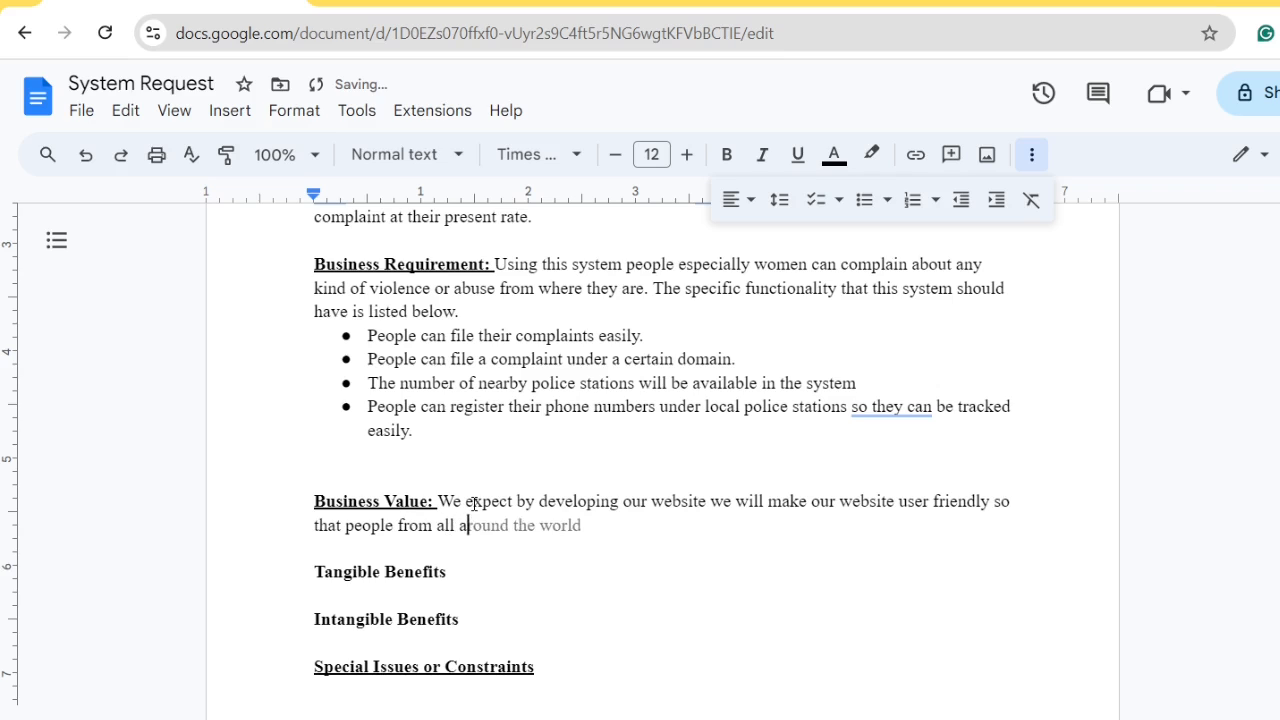
pyautogui.press('BackSpace')
pyautogui.press('BackSpace')
pyautogui.press('BackSpace')
pyautogui.press('BackSpace')
pyautogui.press('BackSpace')
pyautogui.press('BackSpace')
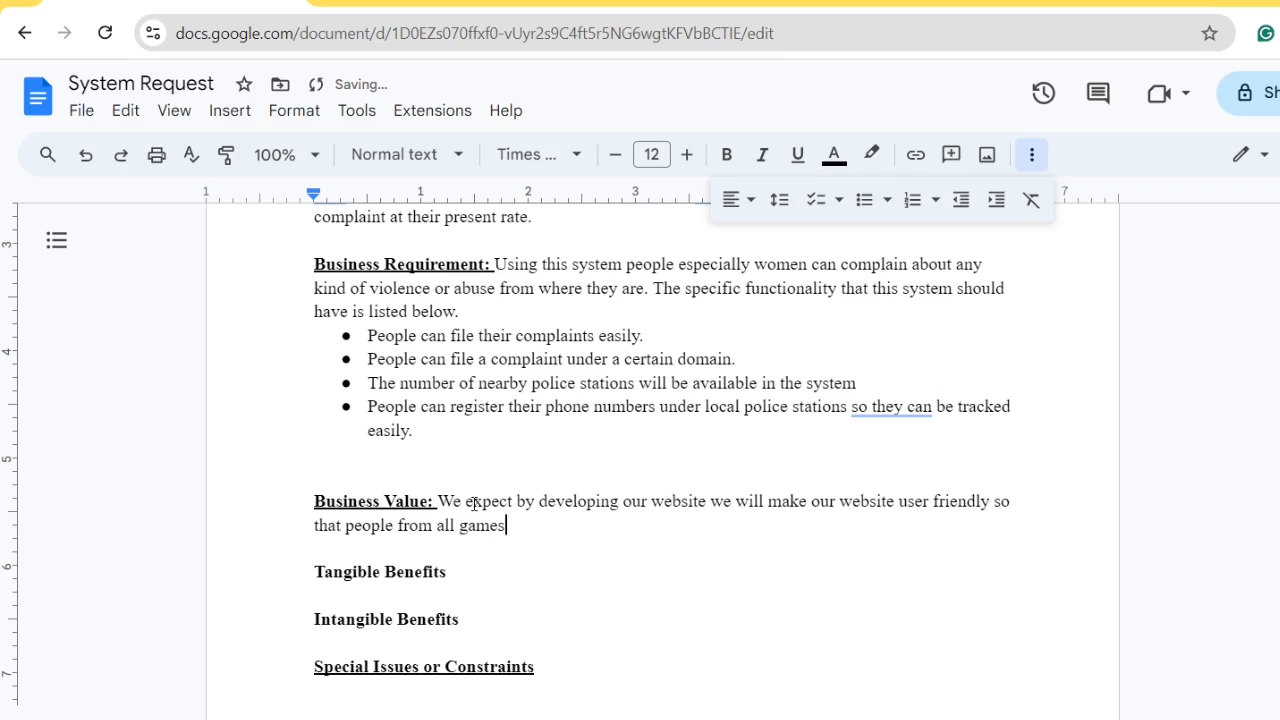
pyautogui.write('ages')
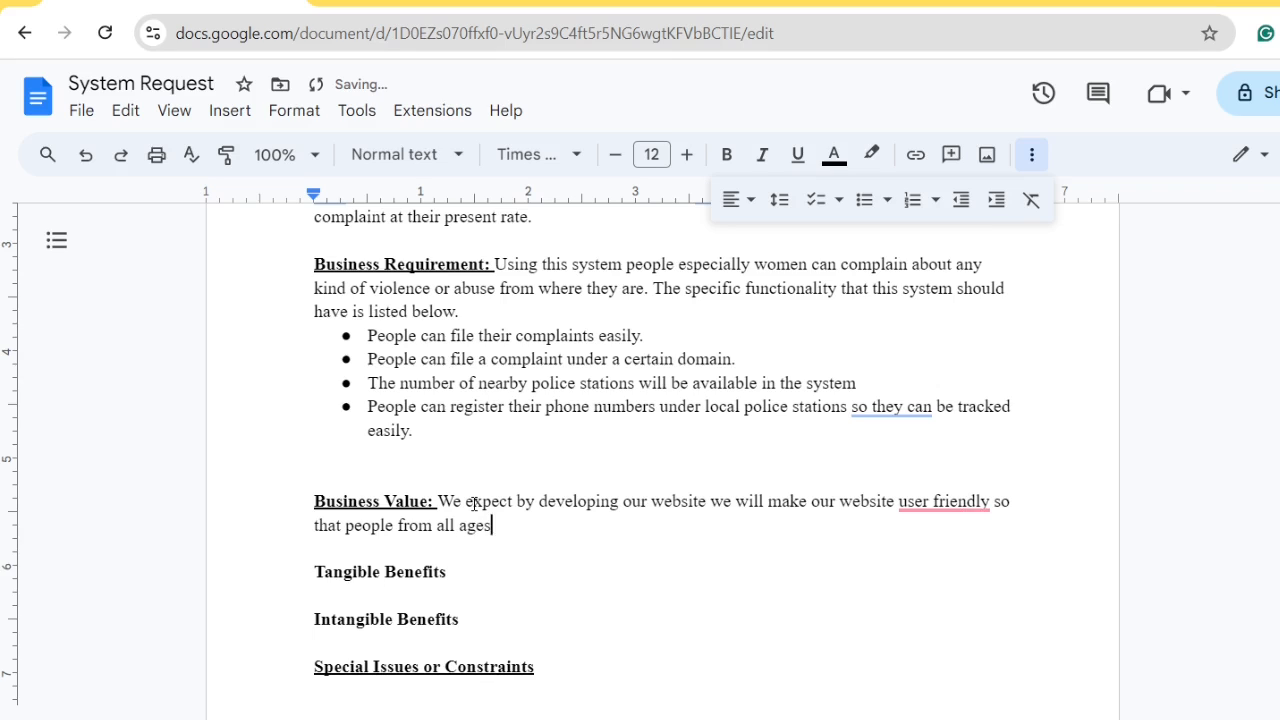
pyautogui.write(' can use.')
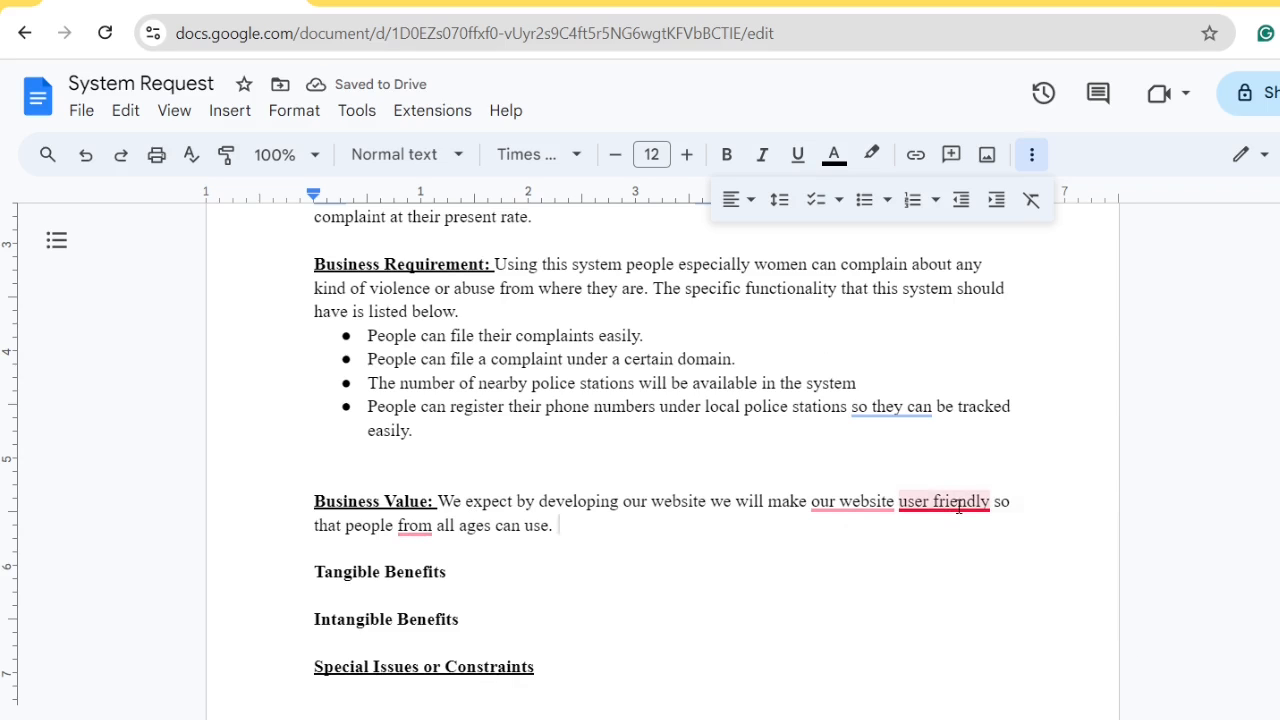
# Accept Grammarly's 'user-friendly' fix and the rewording to 'By developing our website… people of all ages'
pyautogui.moveTo(962, 515)
pyautogui.click(966, 558)
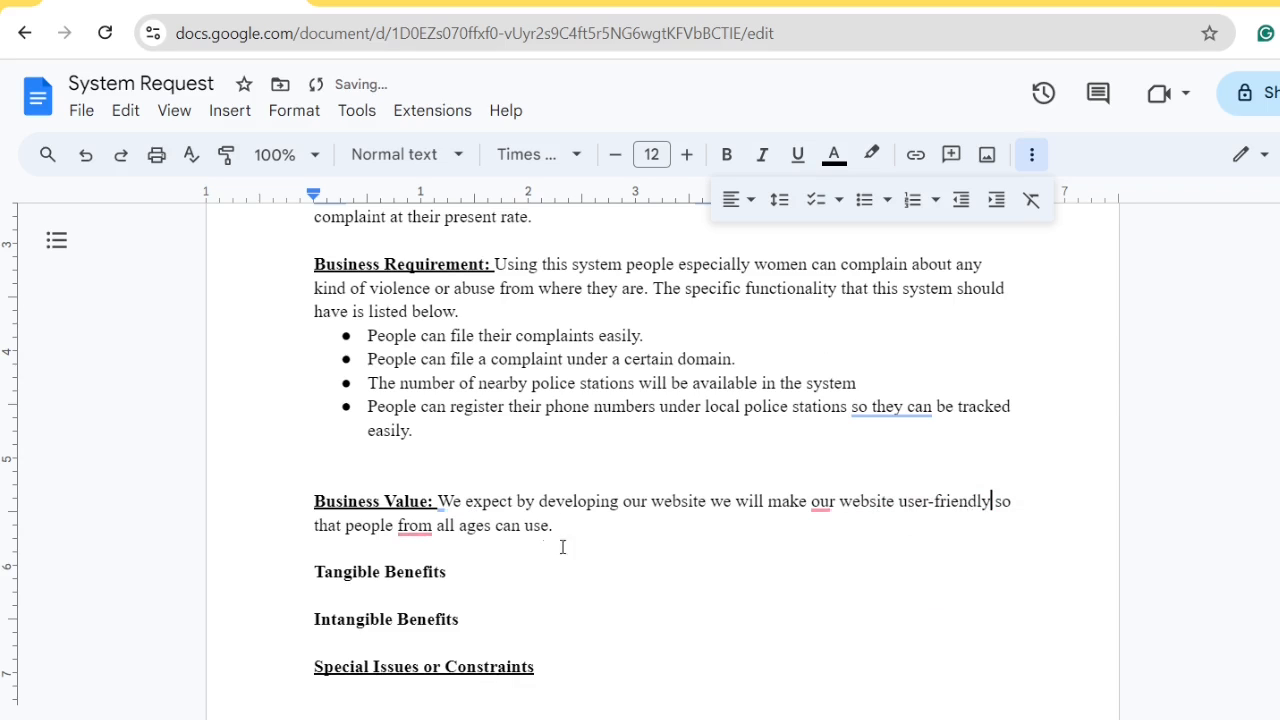
pyautogui.moveTo(852, 505)
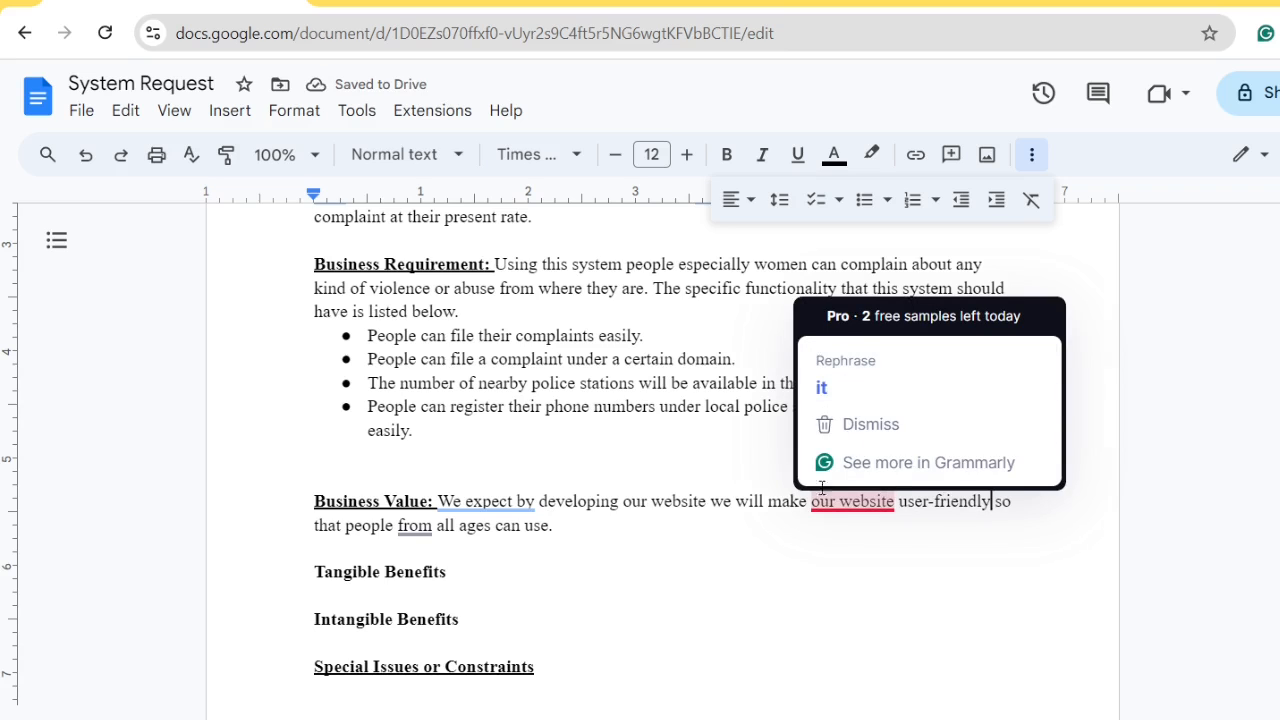
pyautogui.moveTo(482, 497)
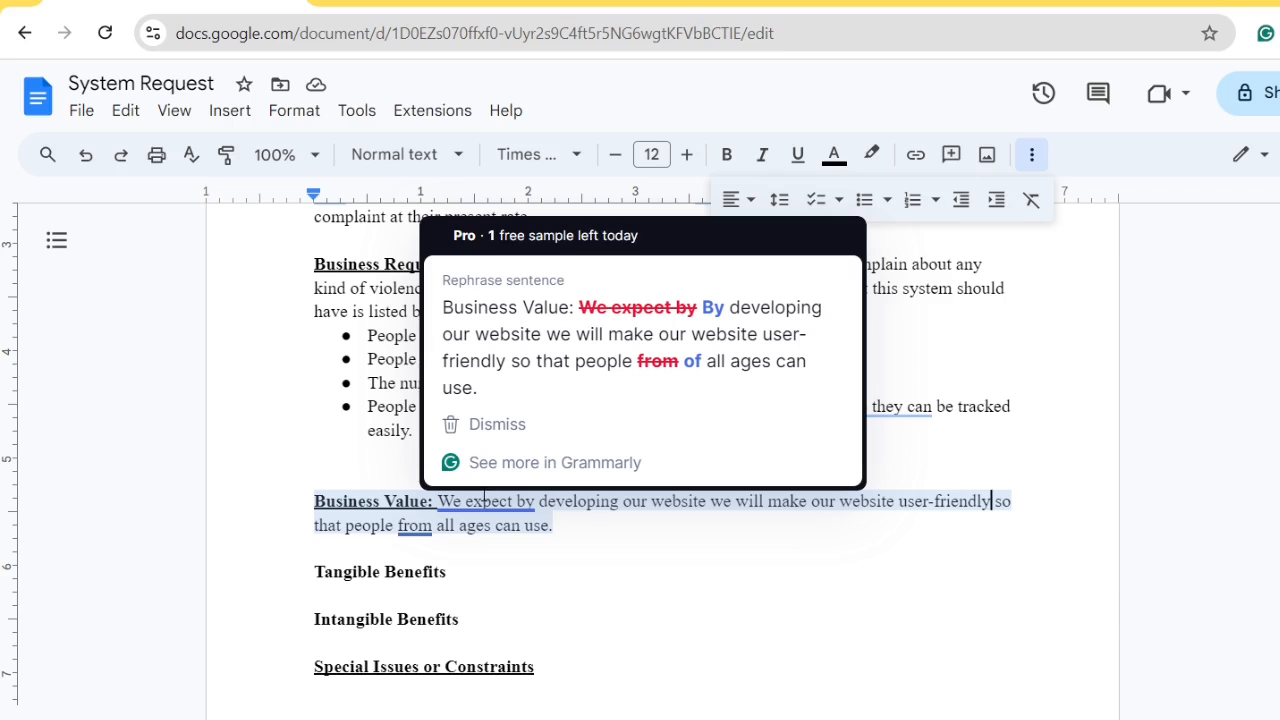
pyautogui.click(738, 314)
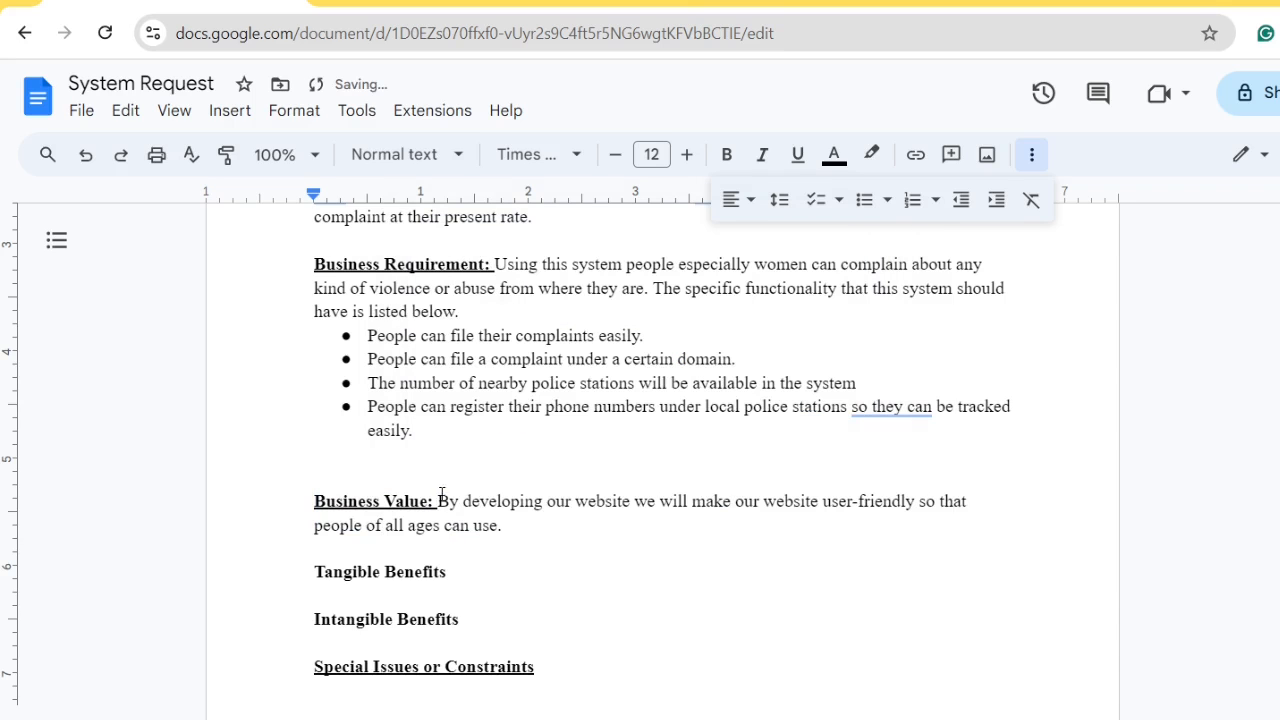
pyautogui.click(543, 521)
# Add that new users register their first complaint free, and good service earns people's trust
pyautogui.write('For new users ')
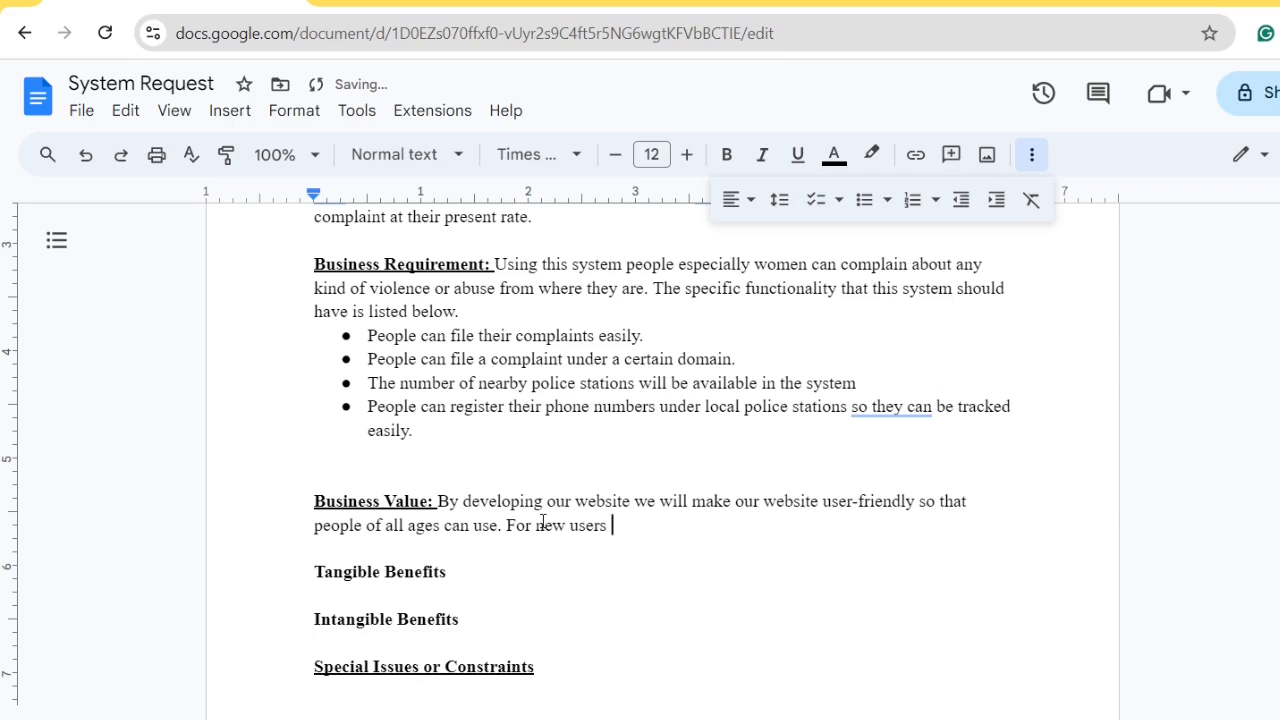
pyautogui.write('first time they can')
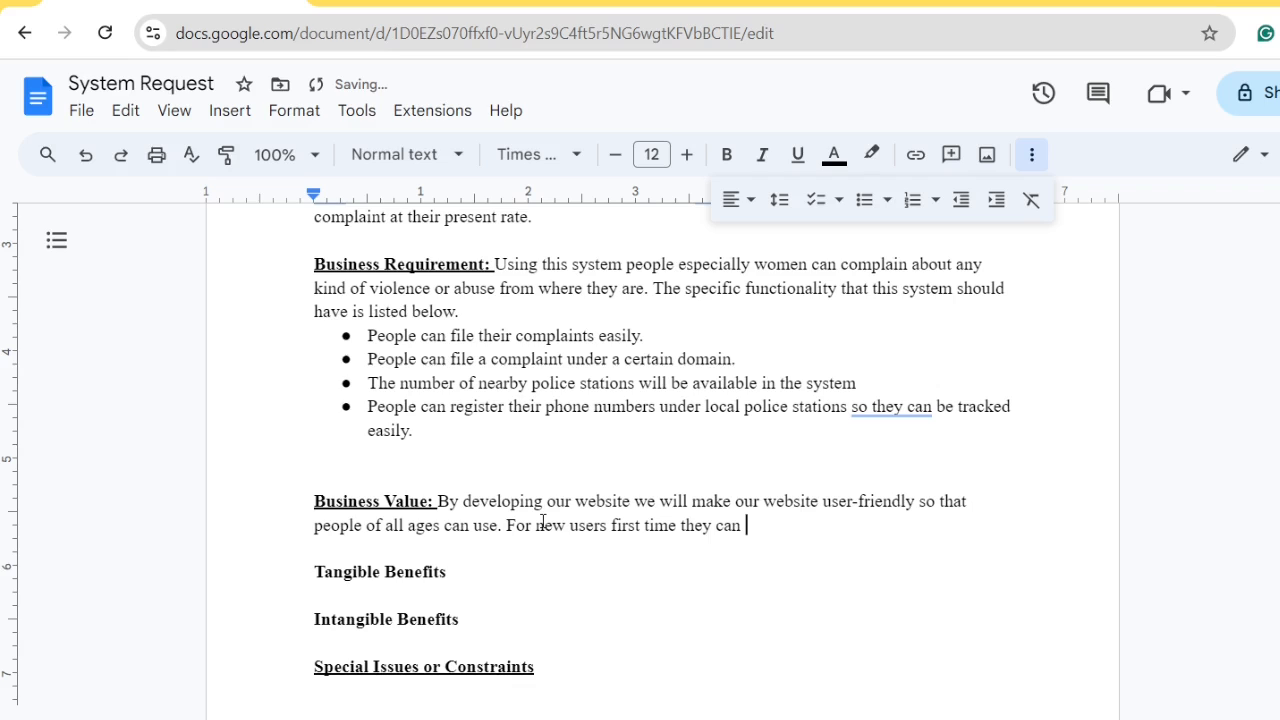
pyautogui.write(' register complaint')
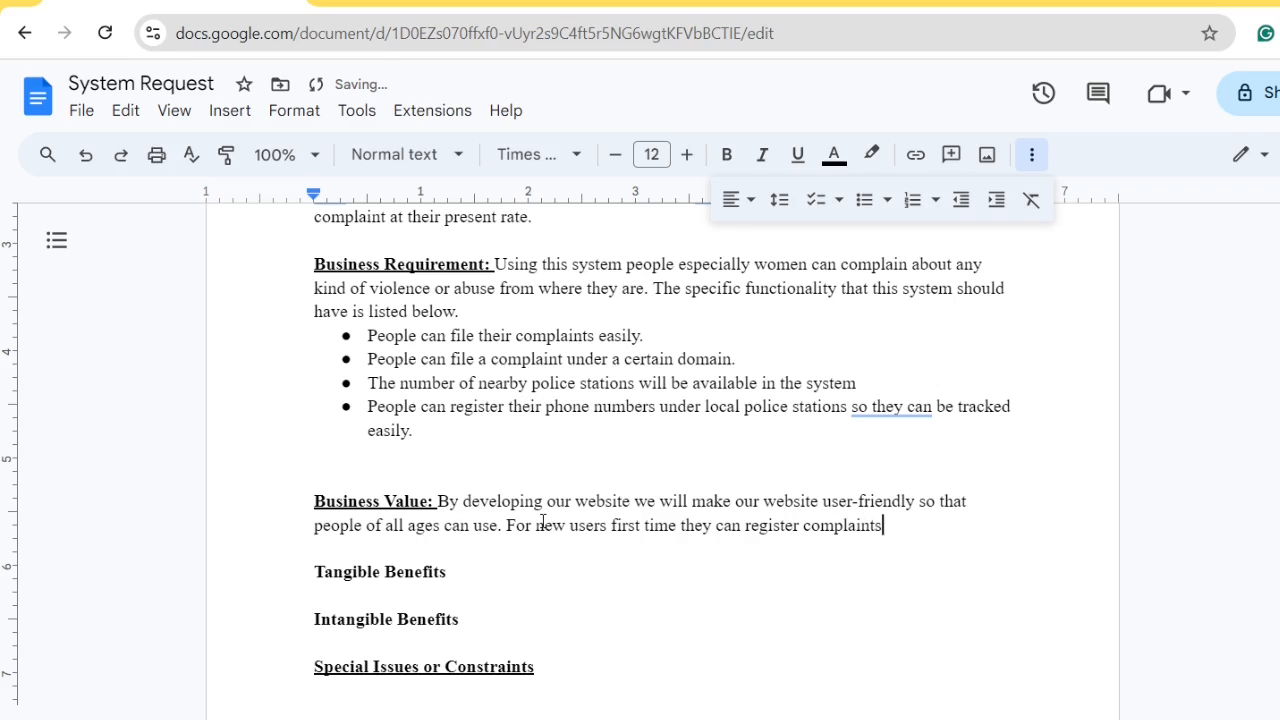
pyautogui.write(' without paying')
pyautogui.press('BackSpace')
pyautogui.press('BackSpace')
pyautogui.press('BackSpace')
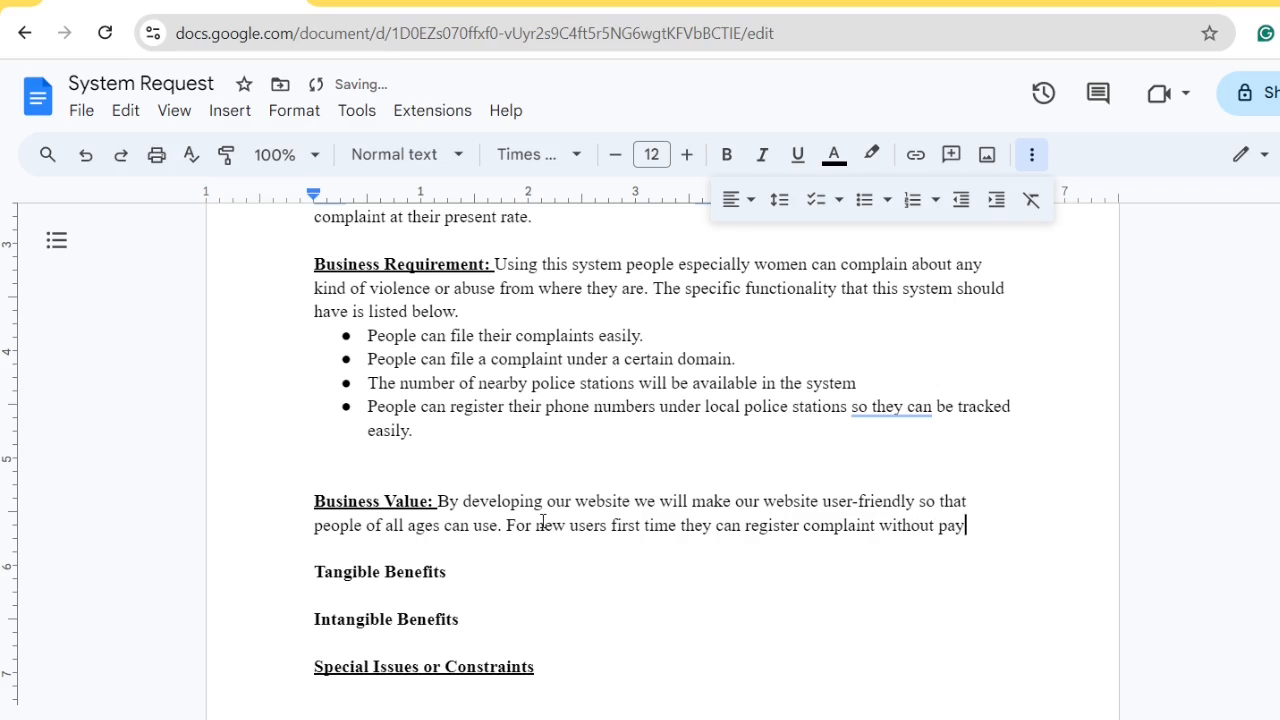
pyautogui.write('ing any')
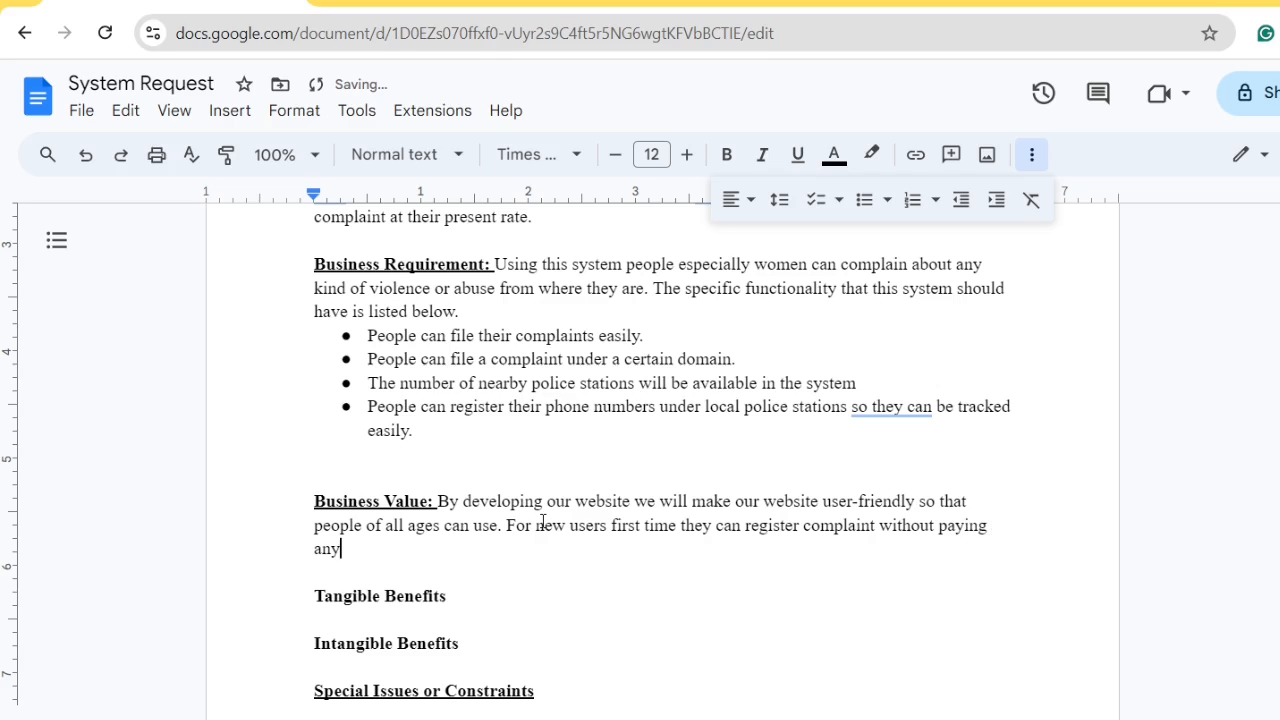
pyautogui.write(' charge. If ')
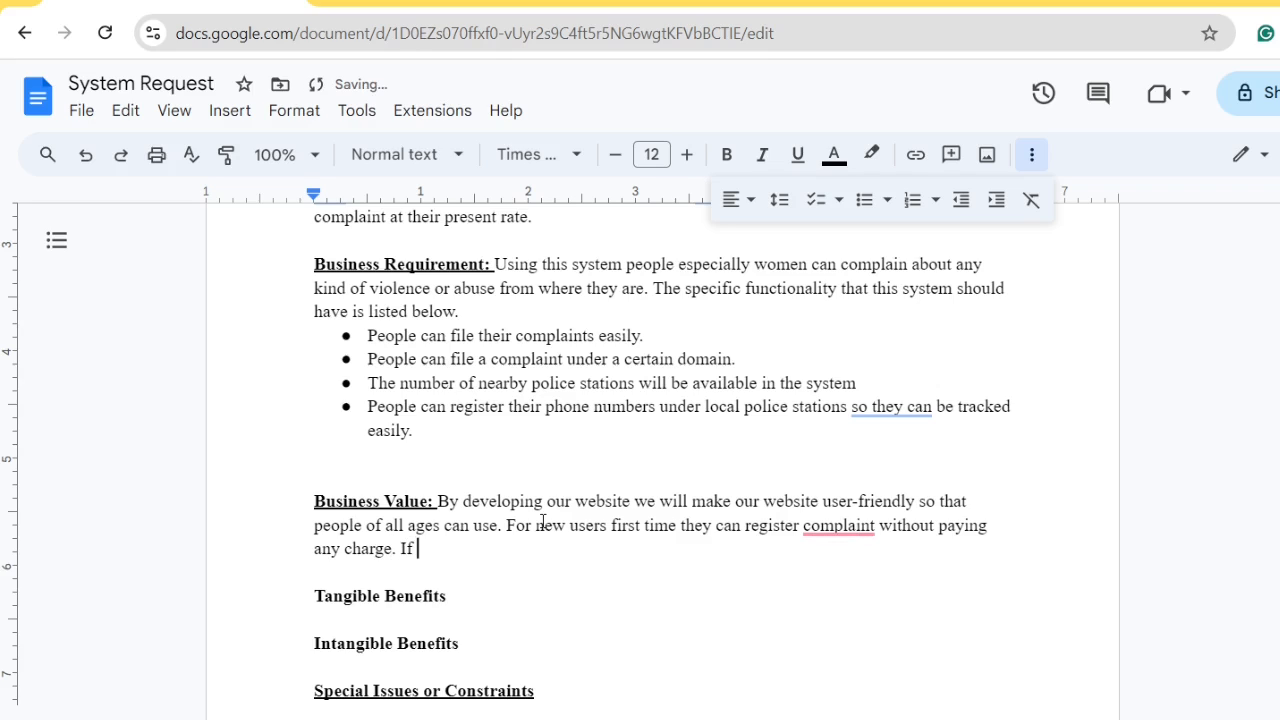
pyautogui.write('we provide')
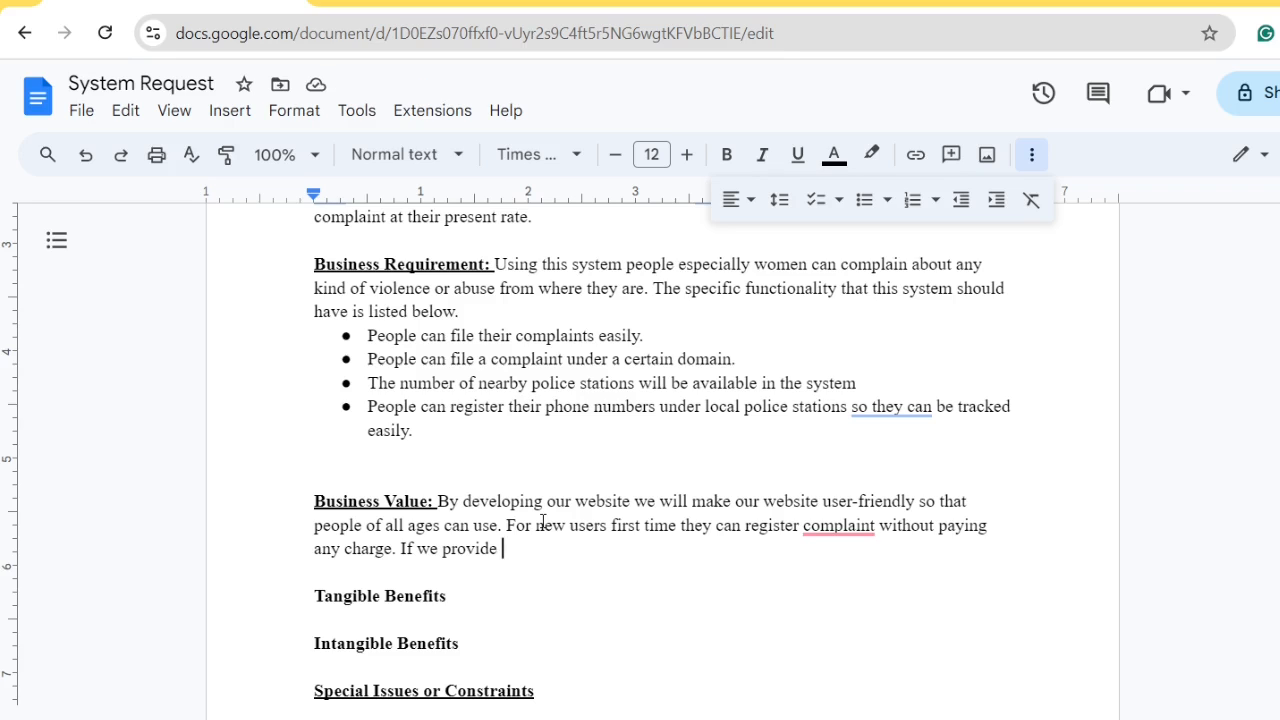
pyautogui.write('goo')
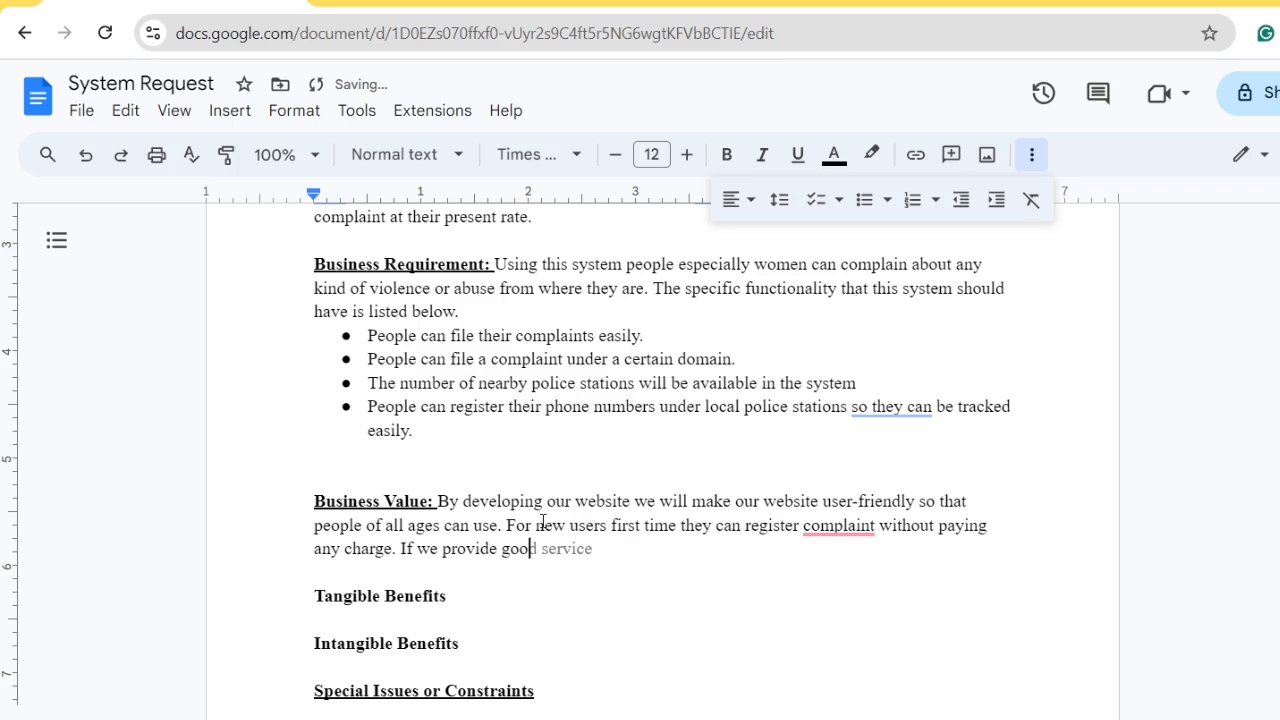
pyautogui.press('Tab')
pyautogui.write('s, we can earn ')
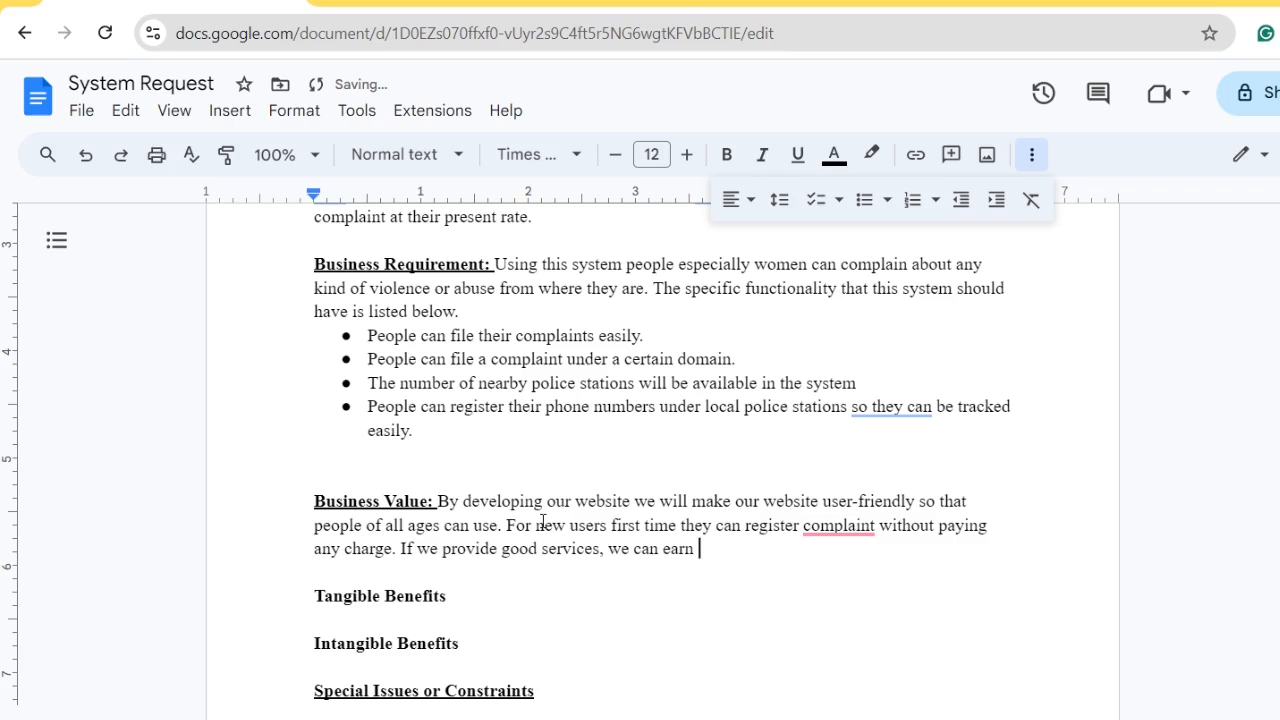
pyautogui.write("people's trust. As")
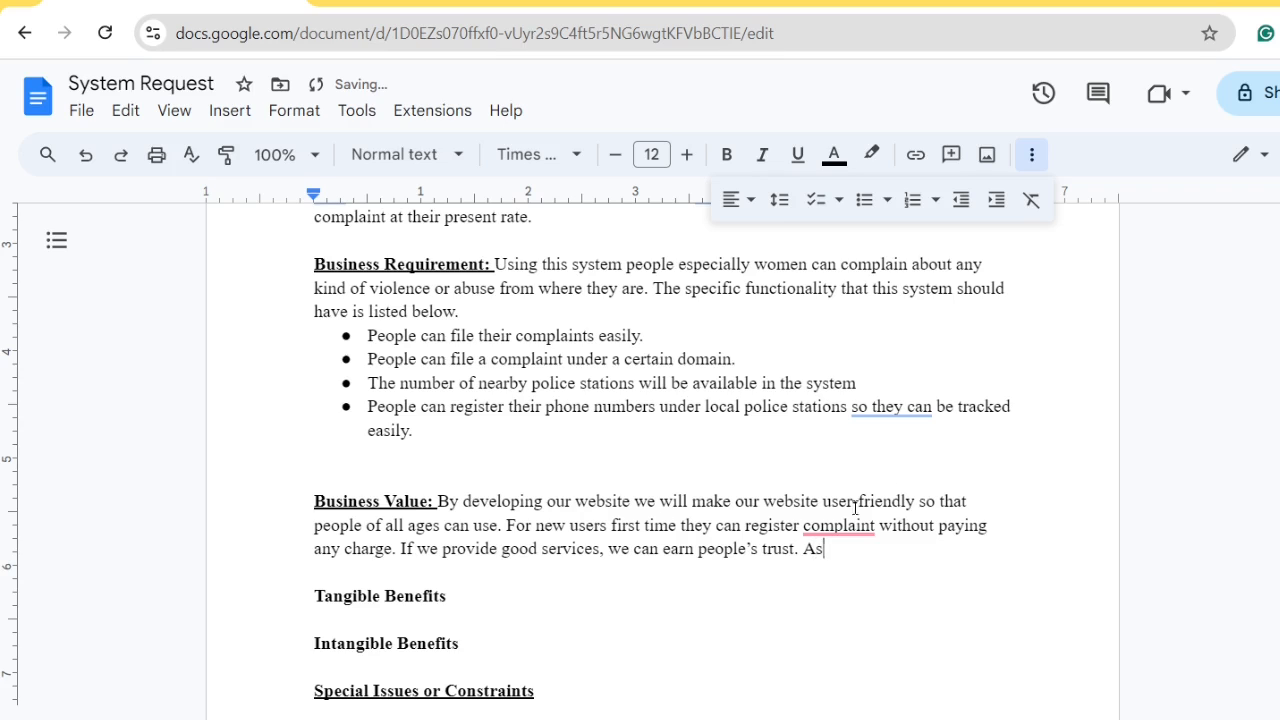
# Pluralize 'complaints' and add that people will return to register further complaints by paying a charge
pyautogui.moveTo(836, 527)
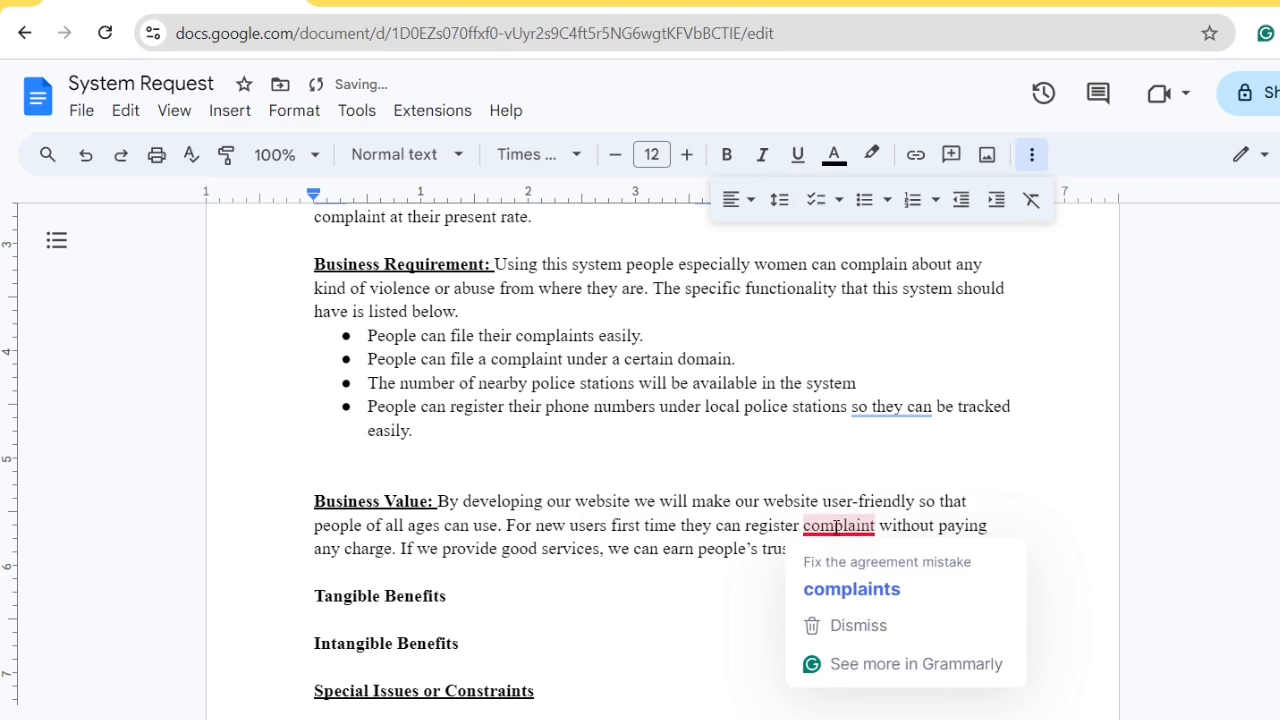
pyautogui.click(850, 590)
pyautogui.write('s a ')
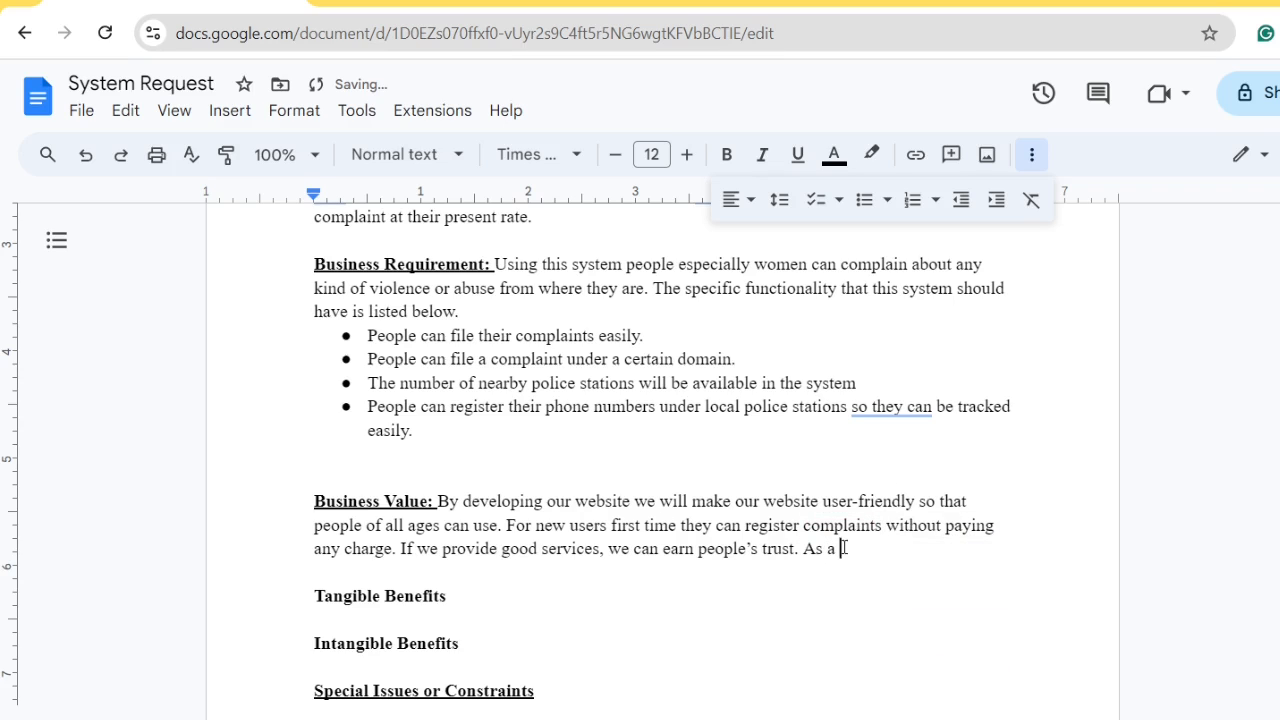
pyautogui.write('result people ')
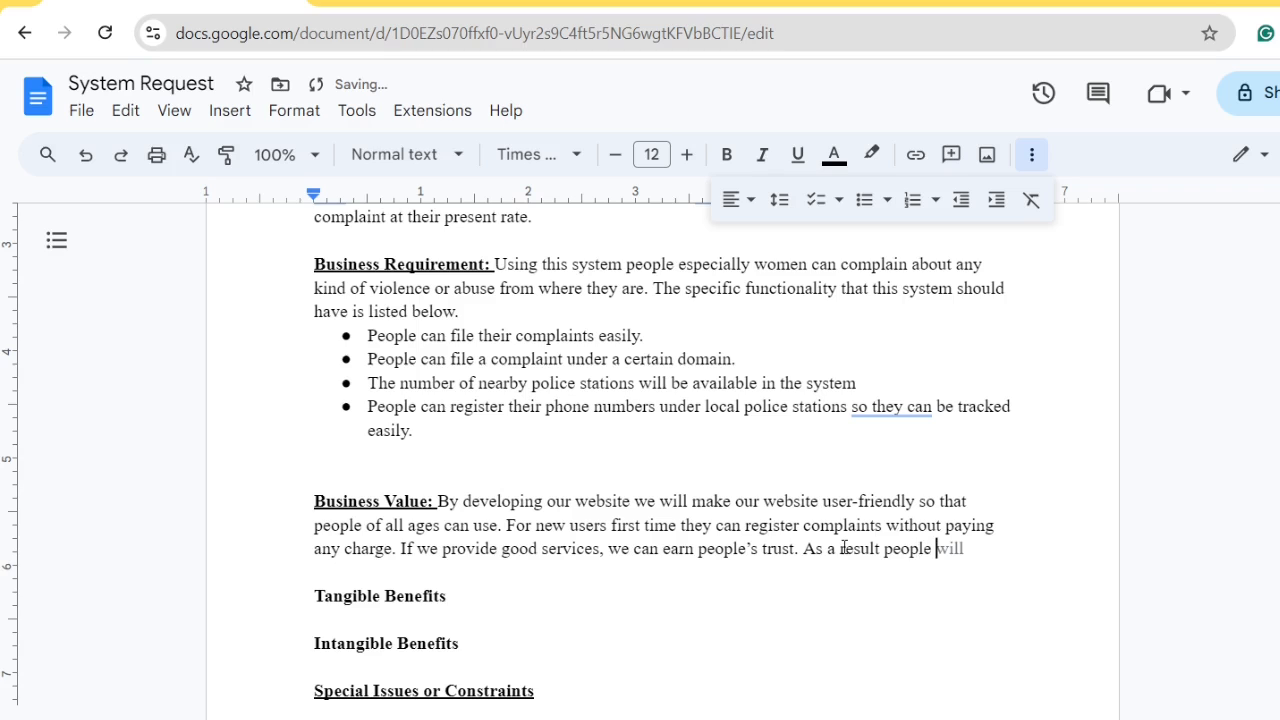
pyautogui.write('will use ')
pyautogui.write('our ')
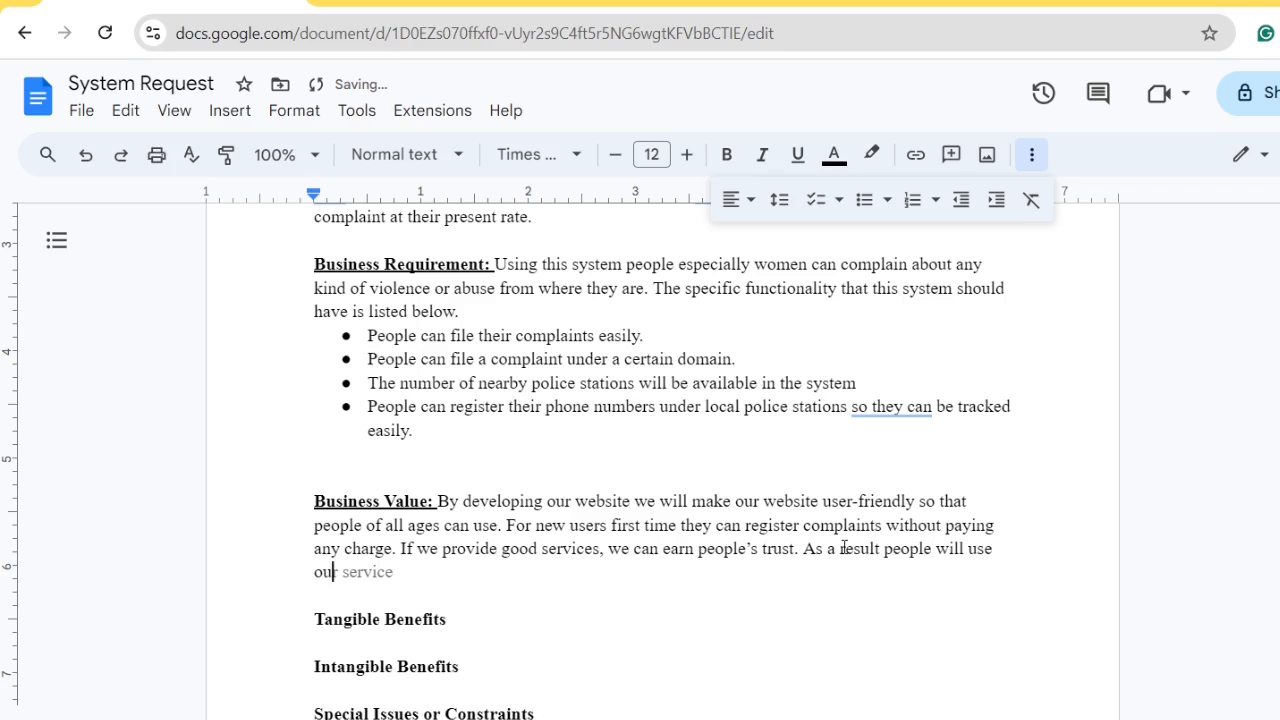
pyautogui.write('website')
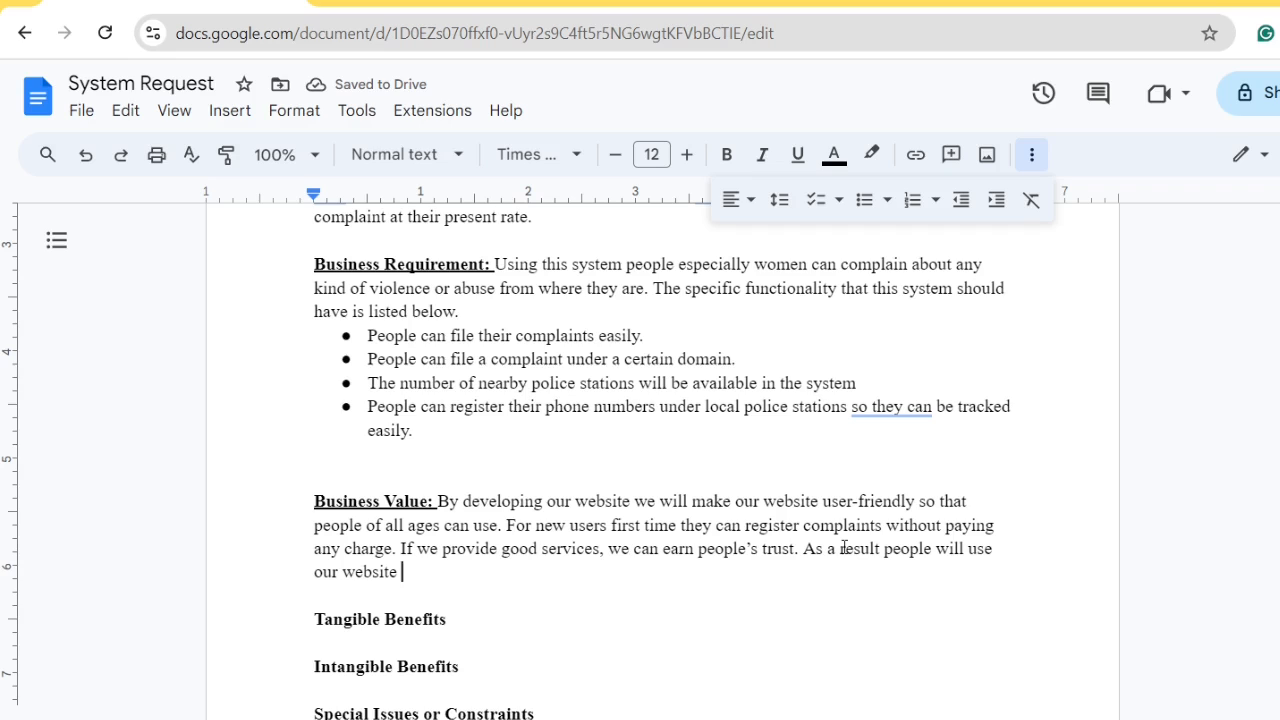
pyautogui.write('again for re')
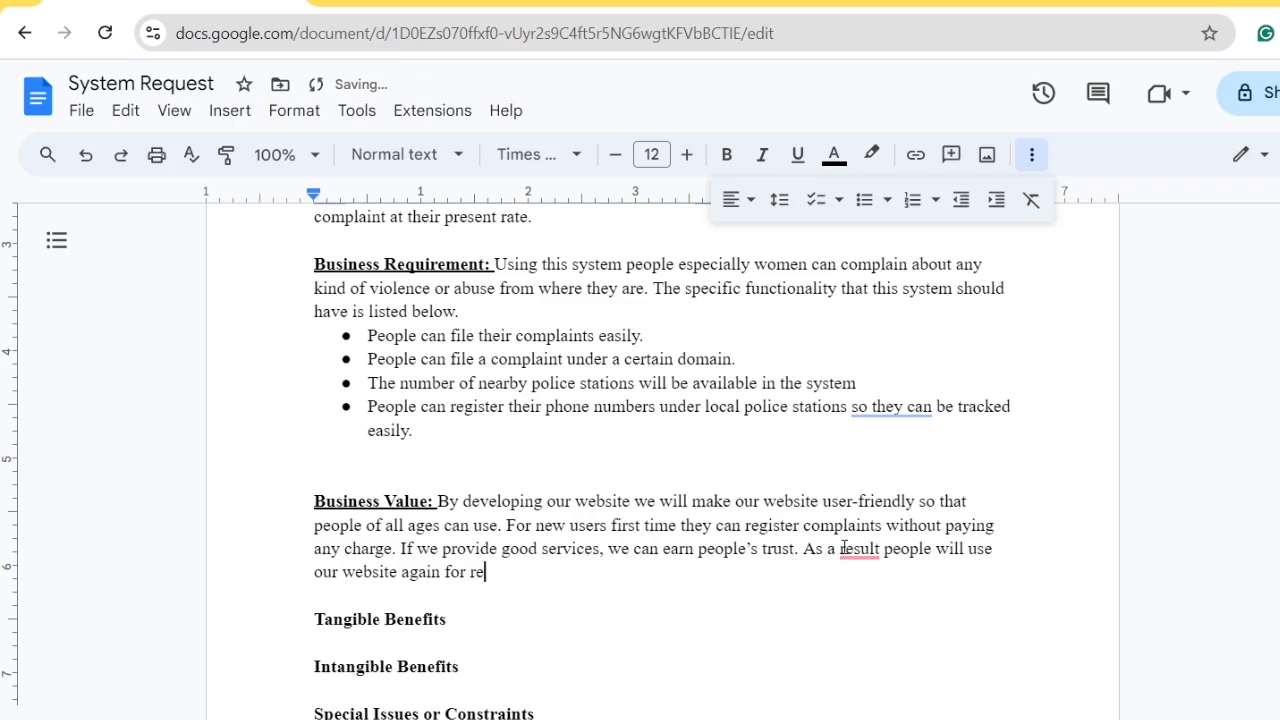
pyautogui.write('gisters')
pyautogui.press('BackSpace')
pyautogui.write('ing complaints')
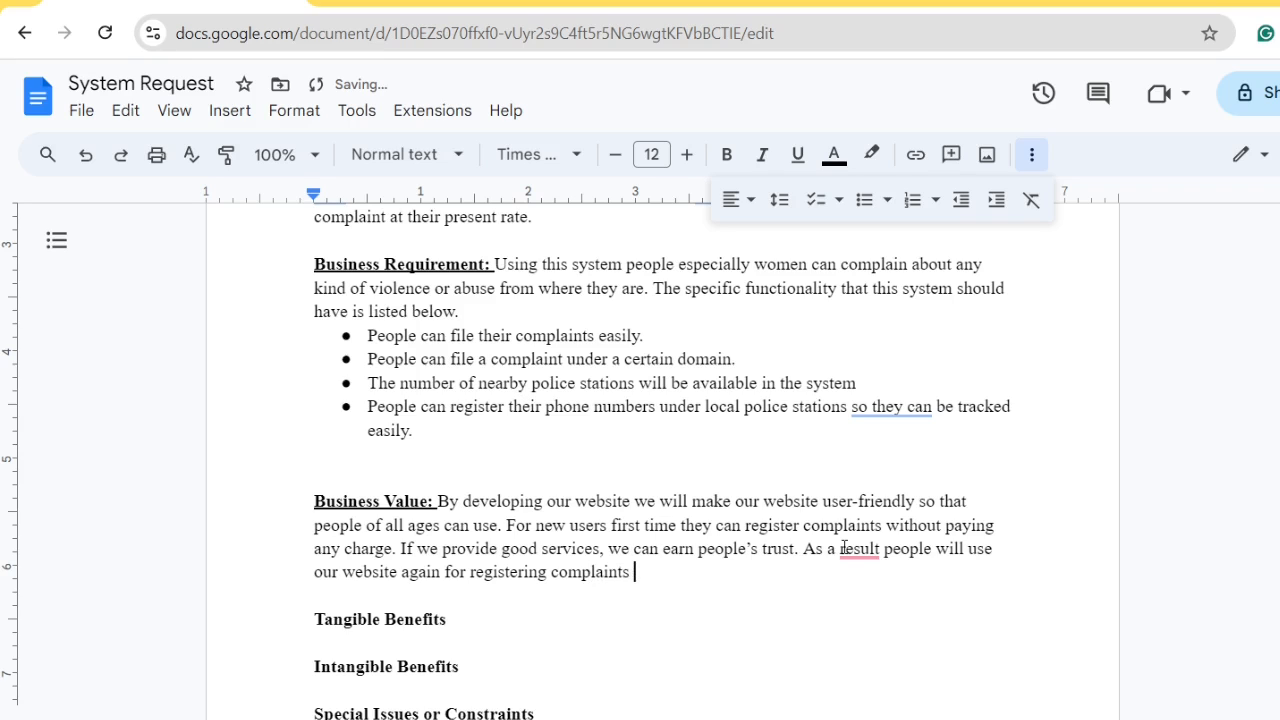
pyautogui.write(' whe')
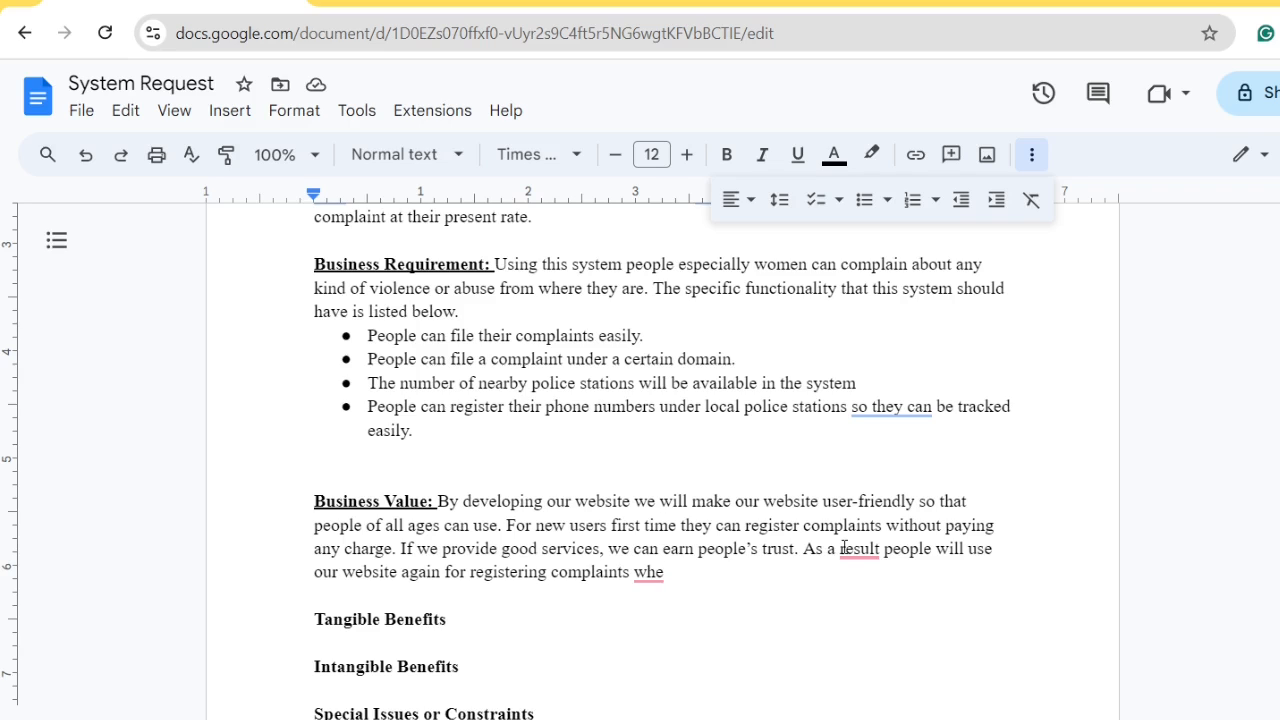
pyautogui.write('n t')
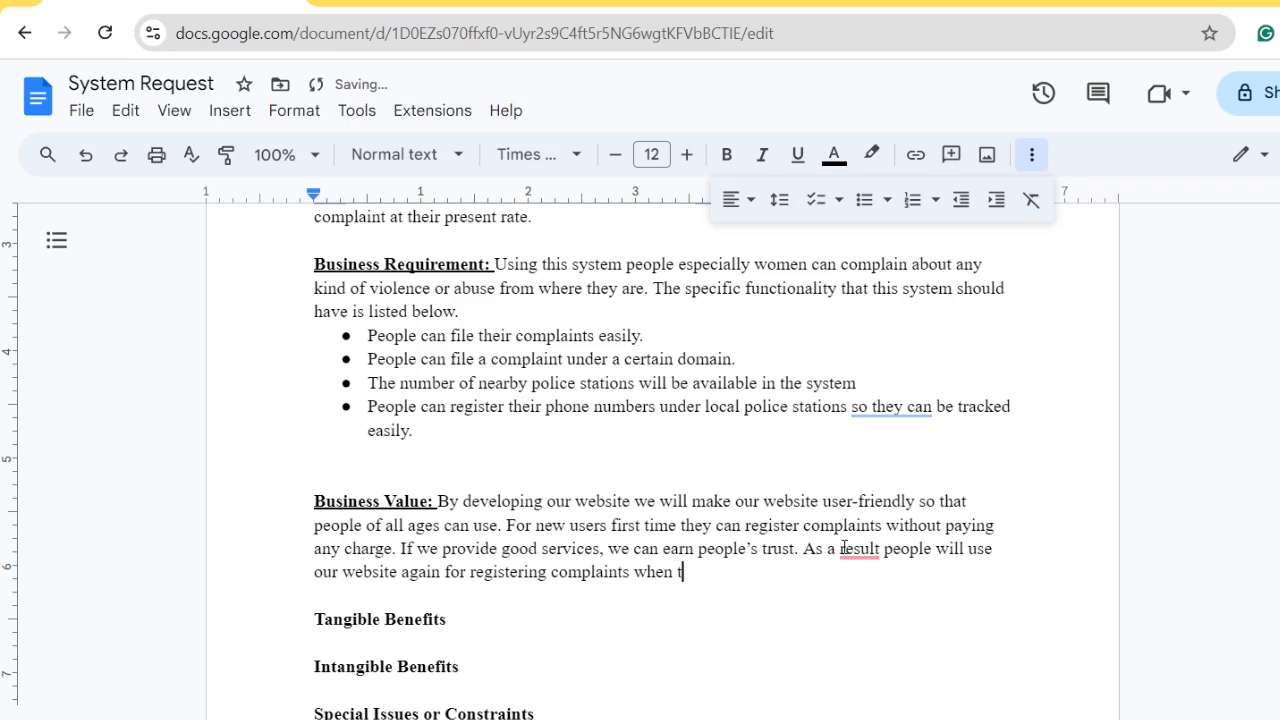
pyautogui.write('hey want to regu')
pyautogui.write('ster ')
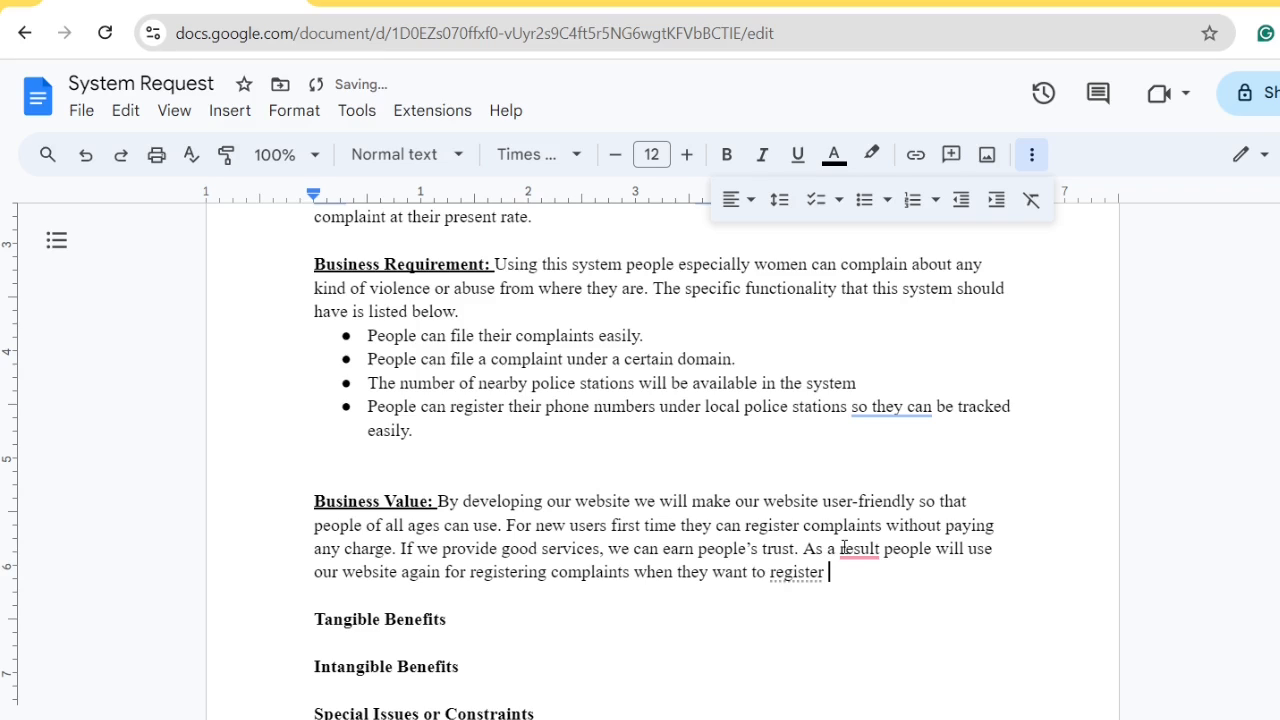
pyautogui.write('another co')
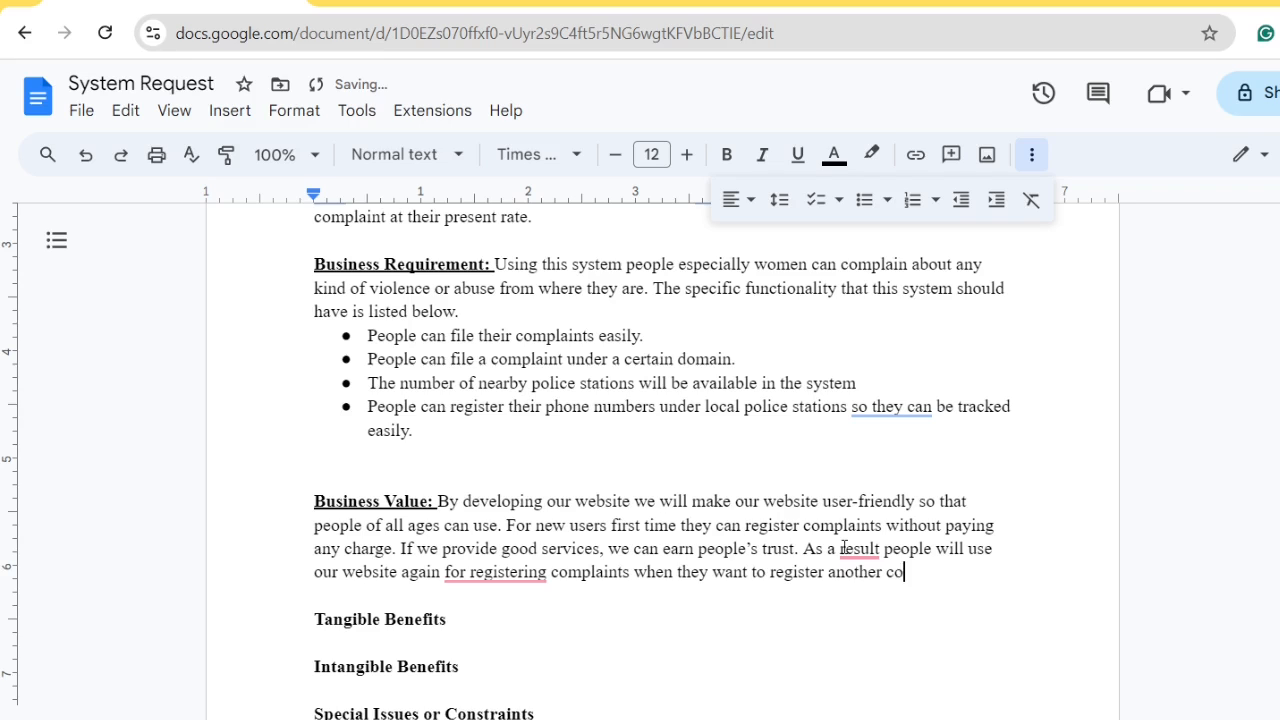
pyautogui.write('mplaints with')
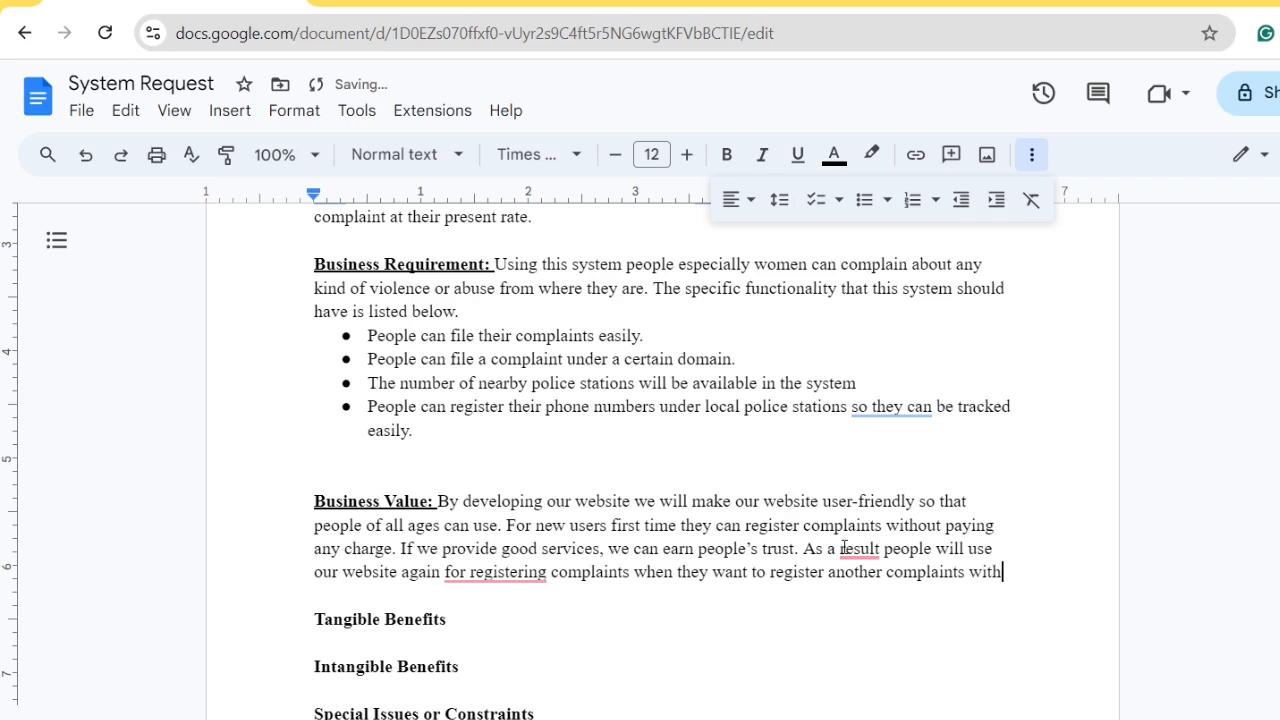
pyautogui.write(' paying ')
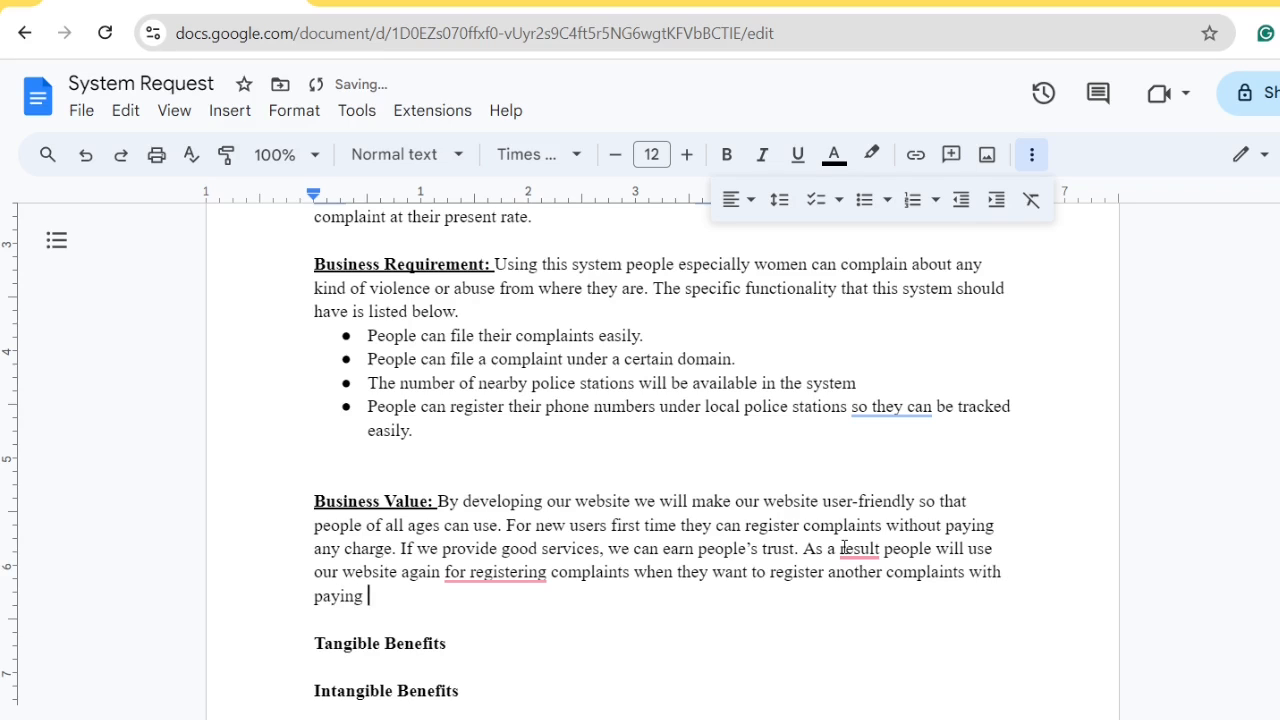
pyautogui.write('charge.,')
# Apply fixes: comma after 'As a result', 'another complaint', 'a paying charge', and 'to register'
pyautogui.press('BackSpace')
pyautogui.moveTo(850, 573)
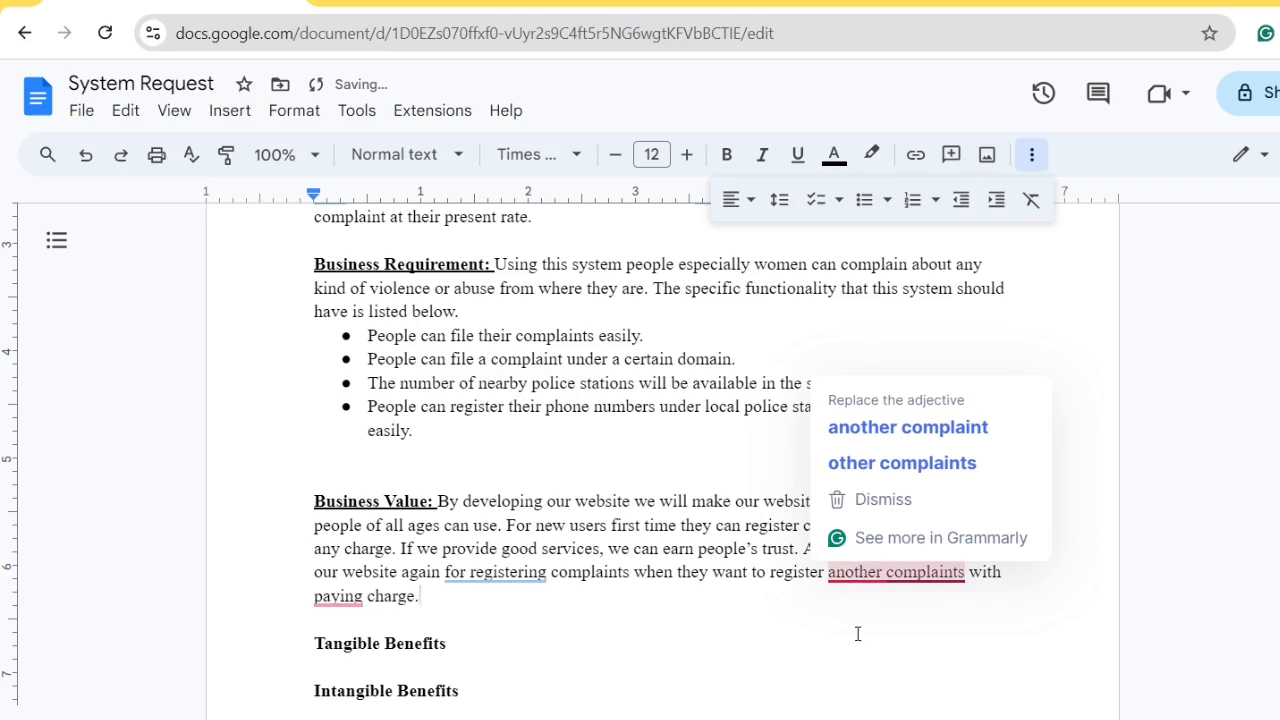
pyautogui.click(857, 634)
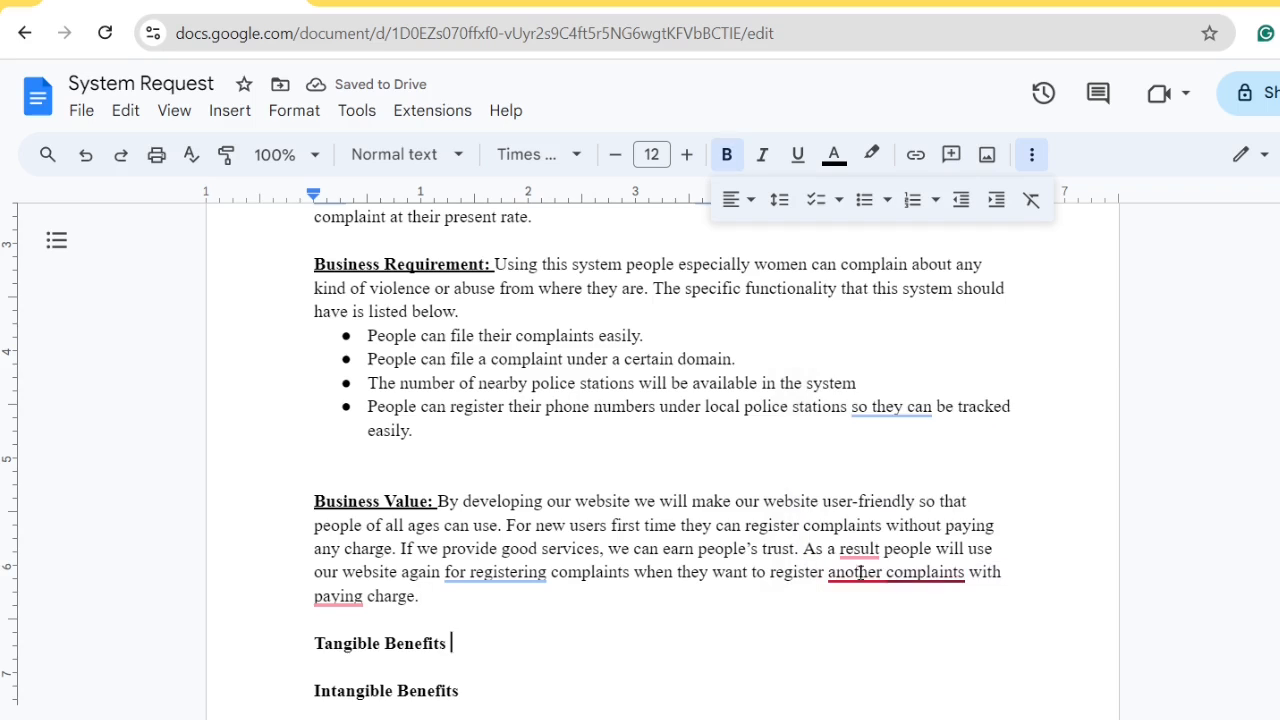
pyautogui.moveTo(858, 550)
pyautogui.click(856, 436)
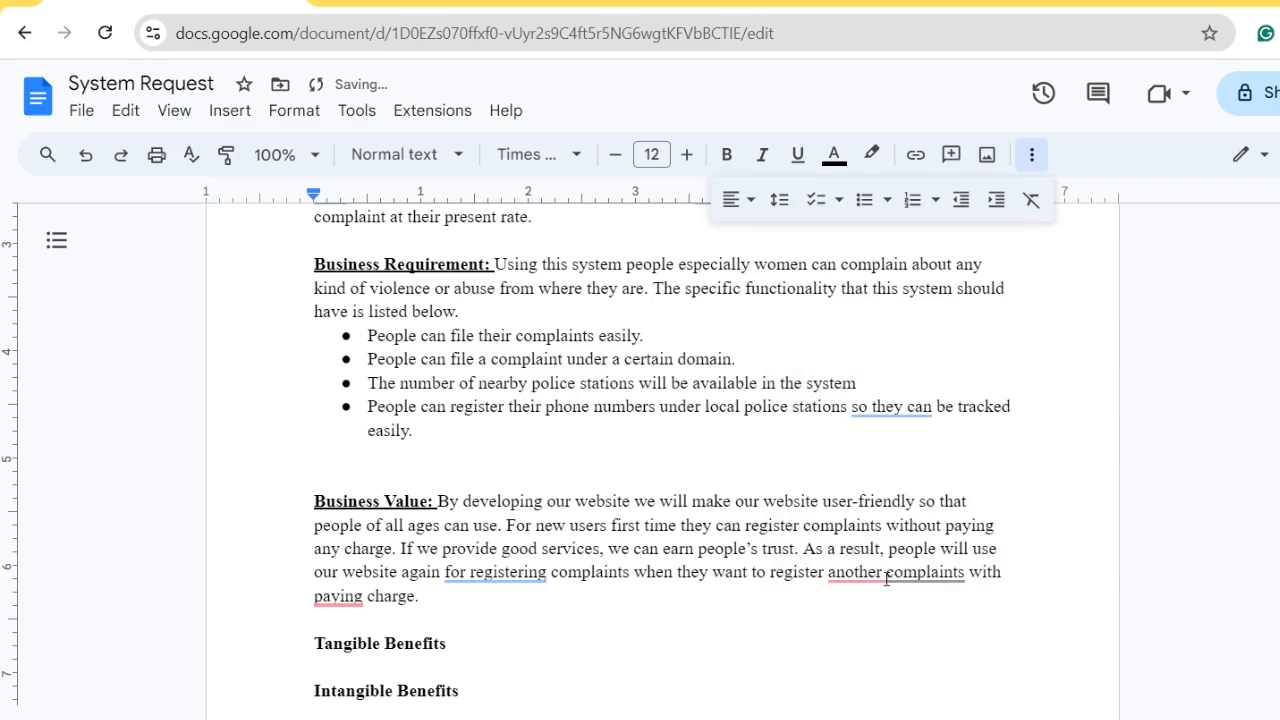
pyautogui.moveTo(886, 580)
pyautogui.click(891, 430)
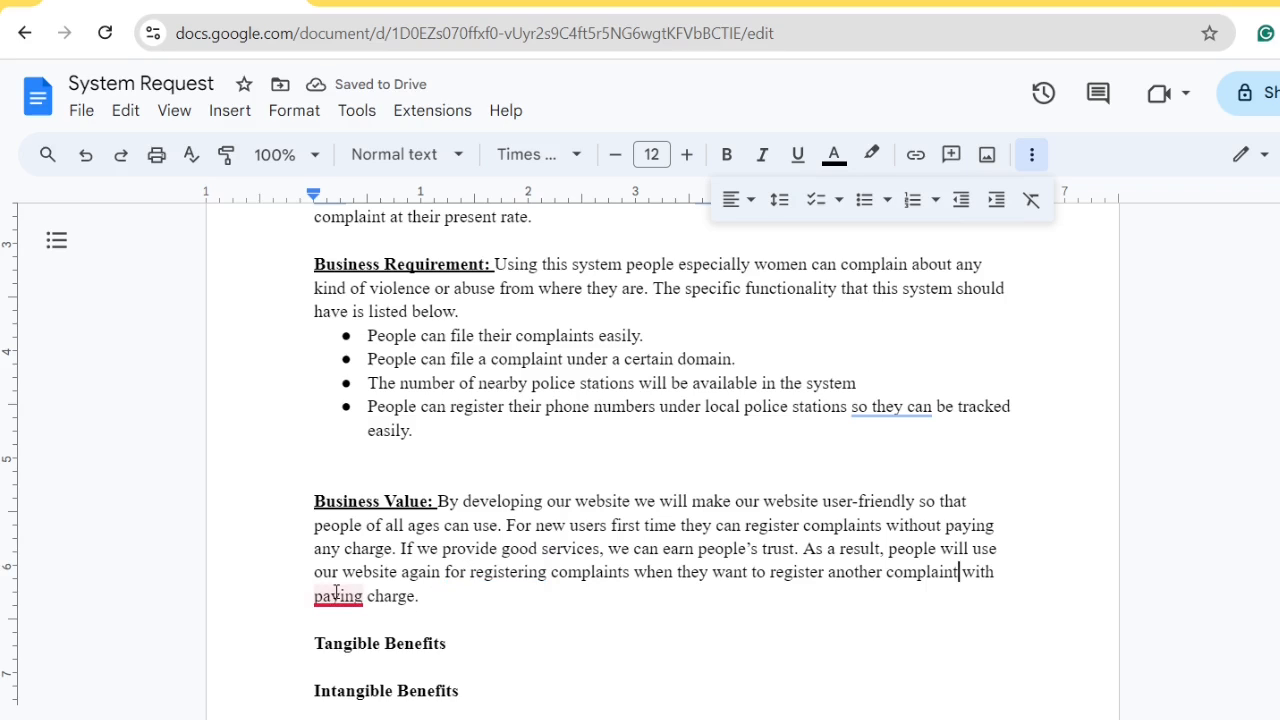
pyautogui.moveTo(336, 594)
pyautogui.click(366, 489)
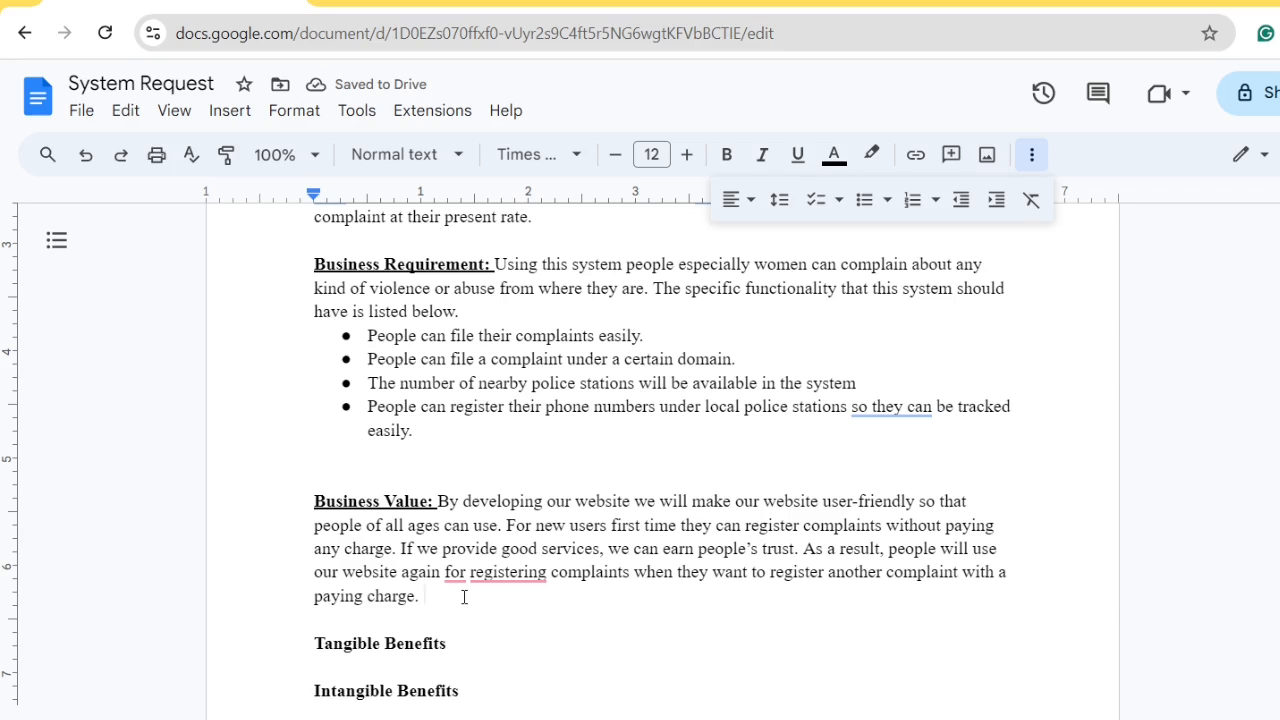
pyautogui.moveTo(511, 580)
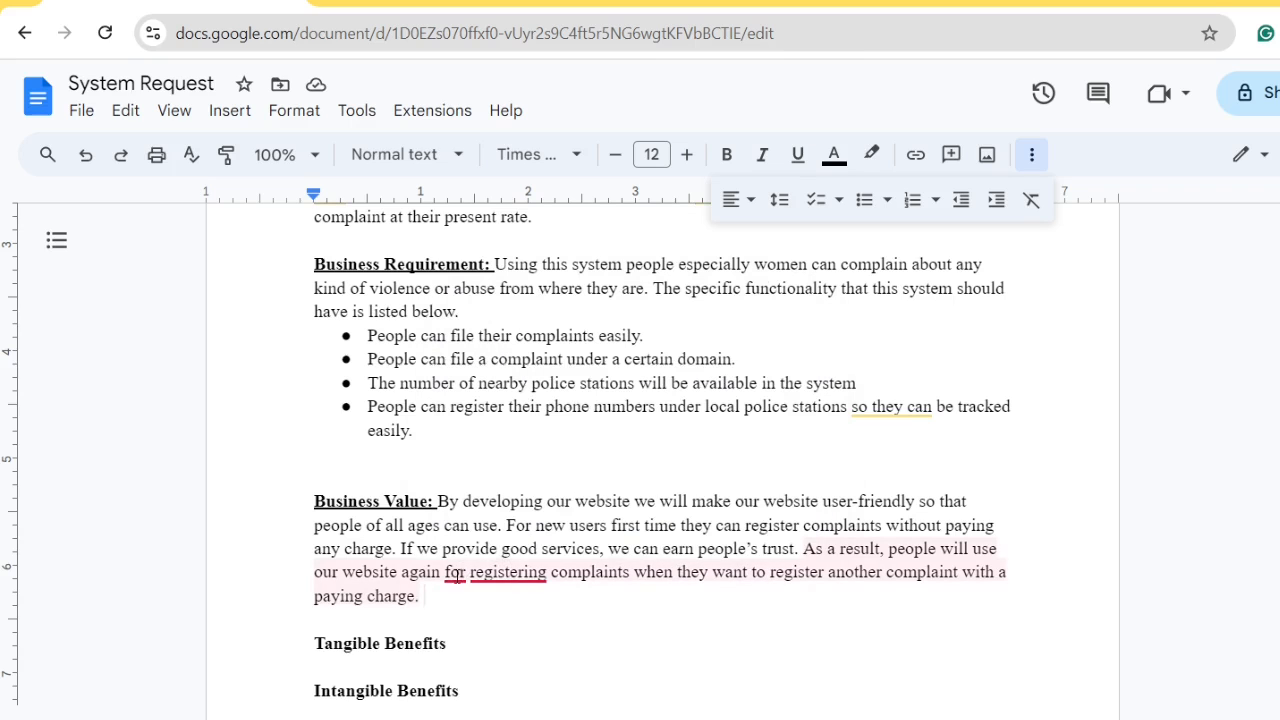
pyautogui.moveTo(444, 599)
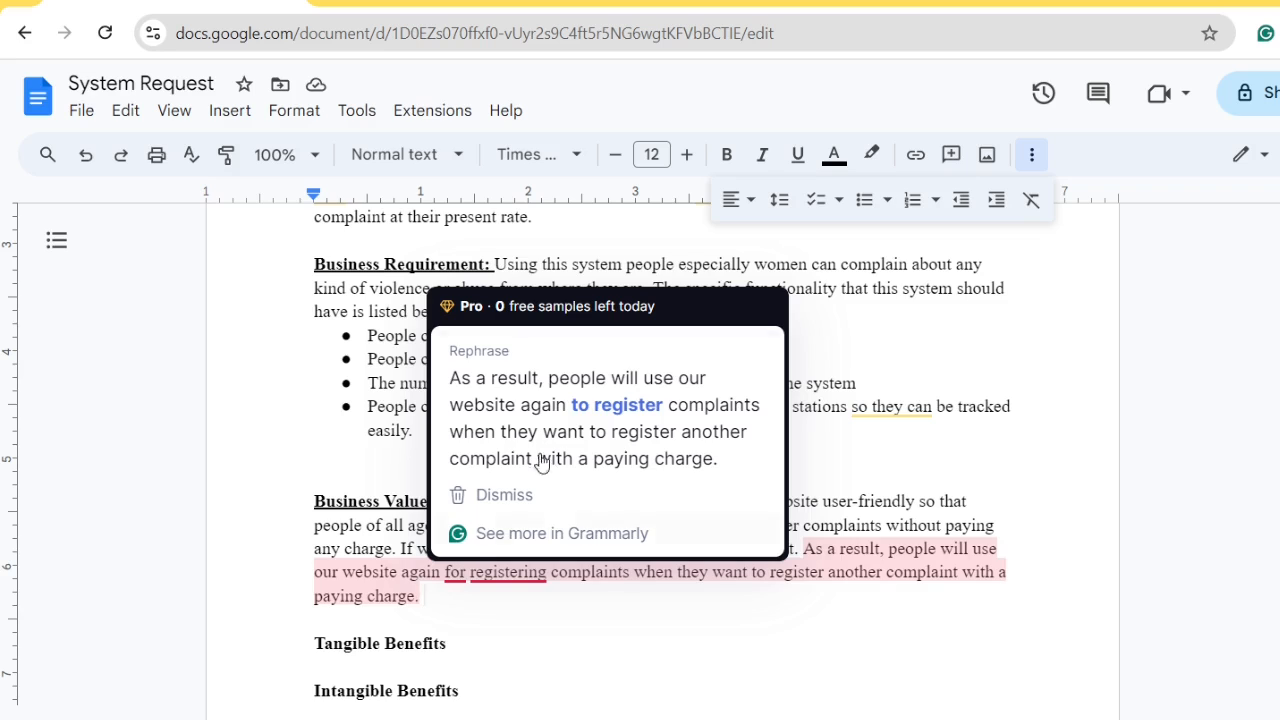
pyautogui.click(583, 385)
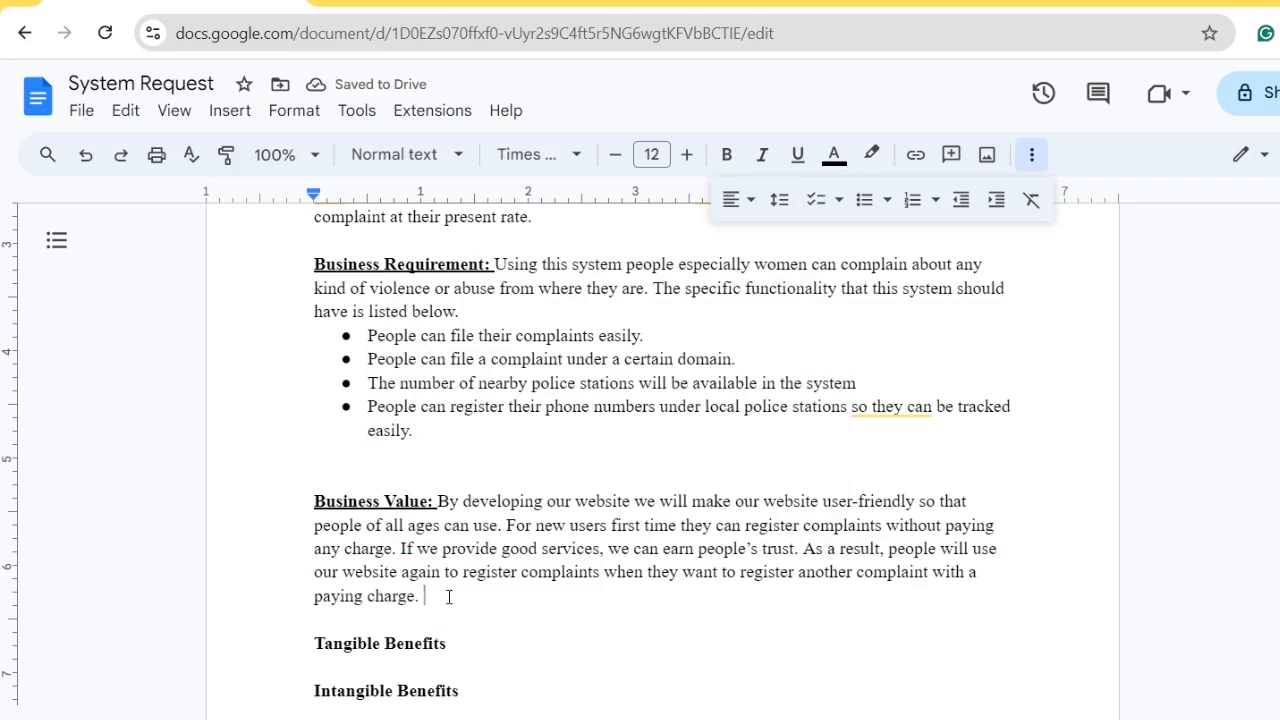
# Add 'They will also tell people about our website to other people. So, we can be benefitted through our website.'
pyautogui.write('They ')
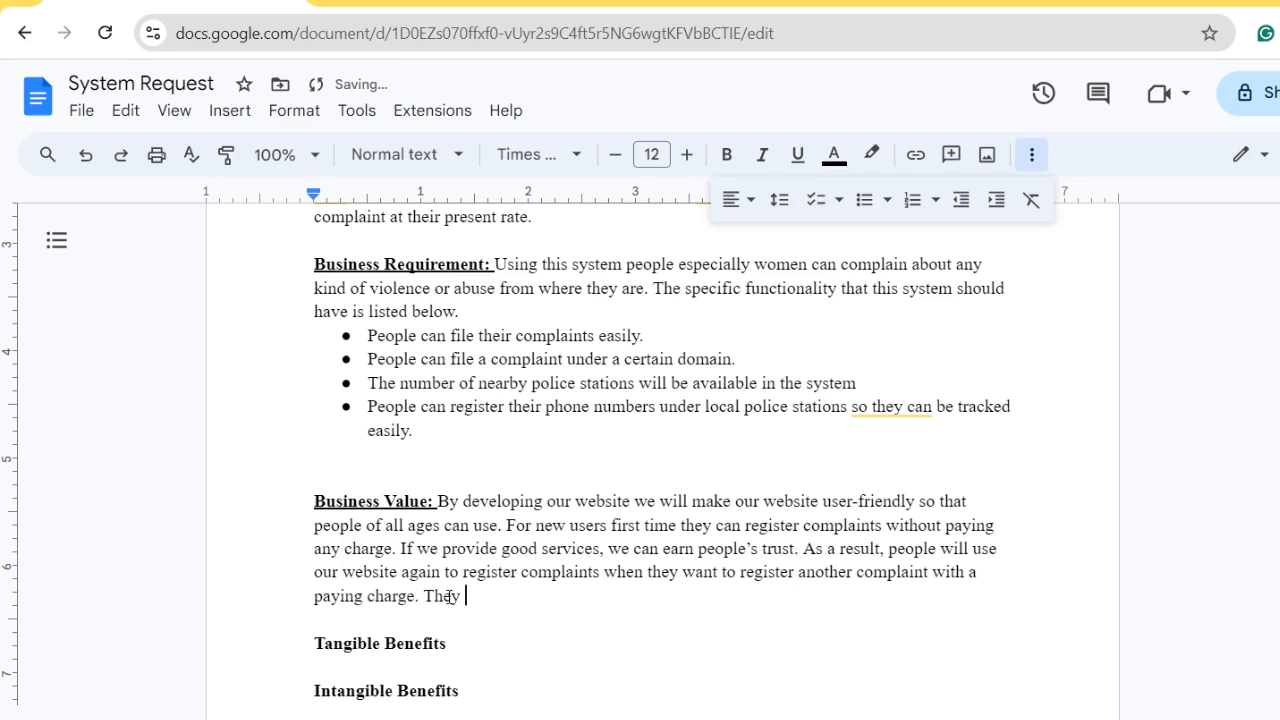
pyautogui.write('will also tell pe')
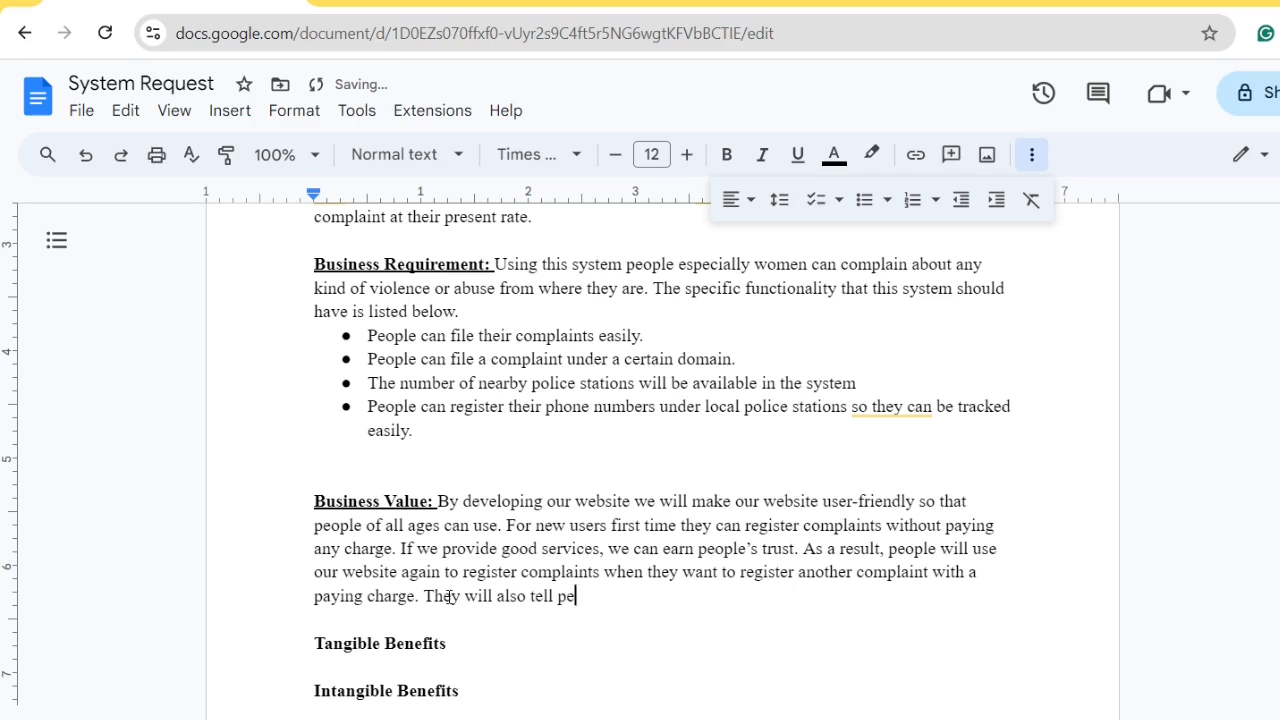
pyautogui.write('ople about ou')
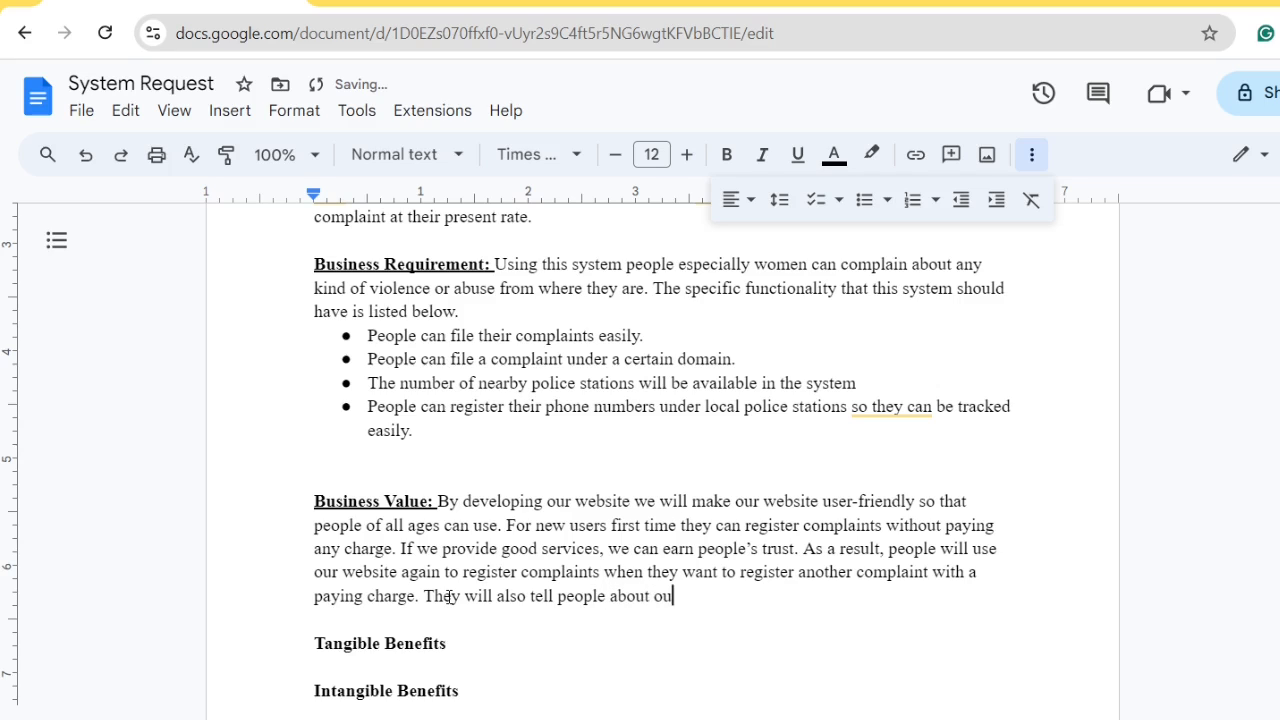
pyautogui.write('r website to other')
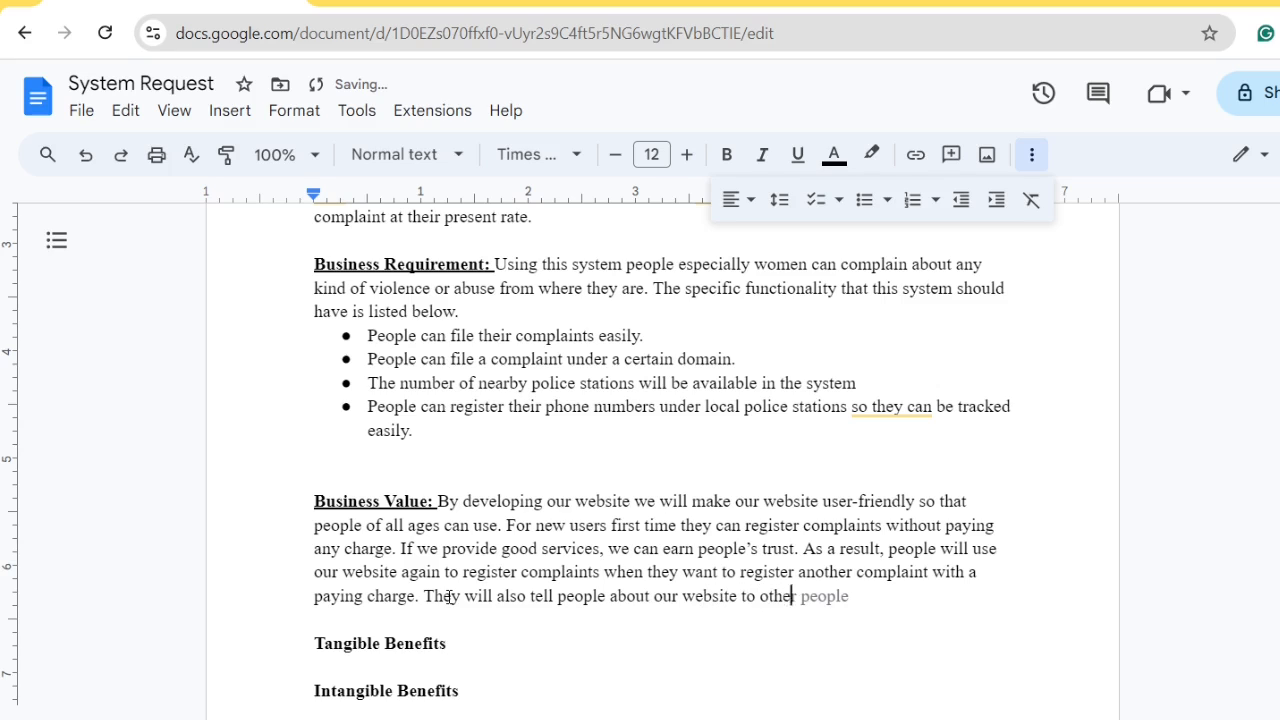
pyautogui.press('Tab')
pyautogui.write('.')
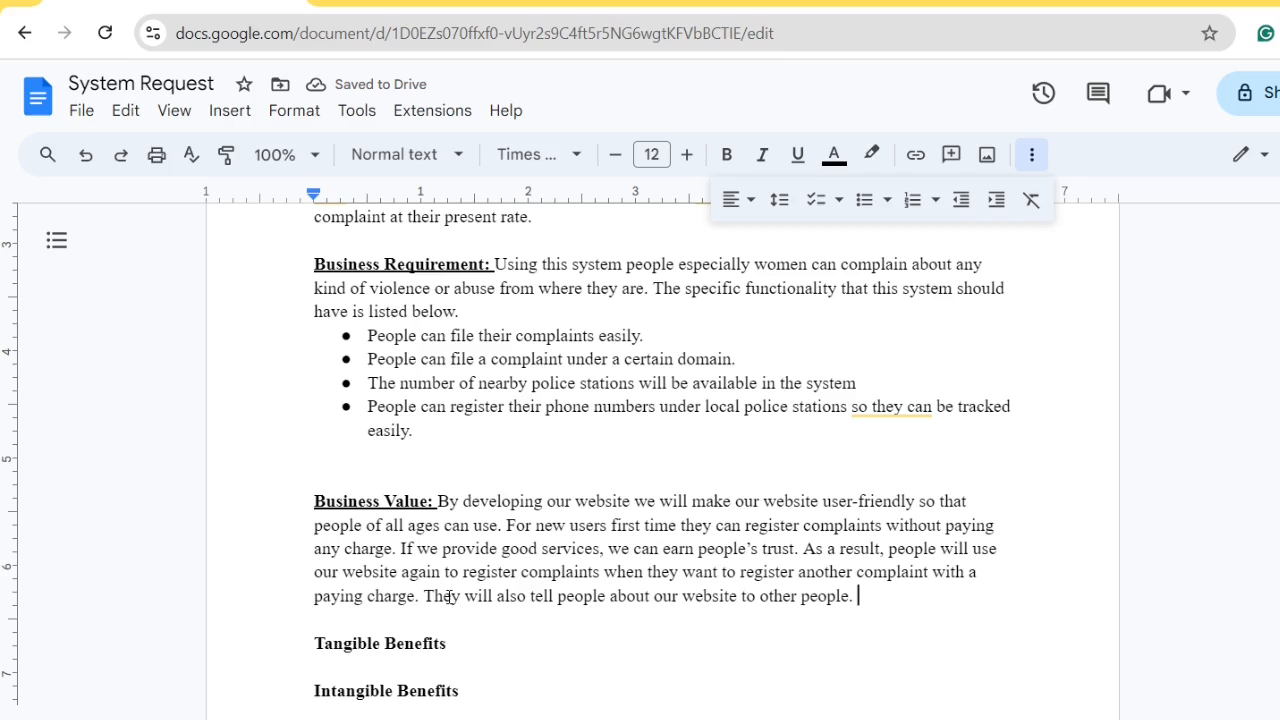
pyautogui.write('S')
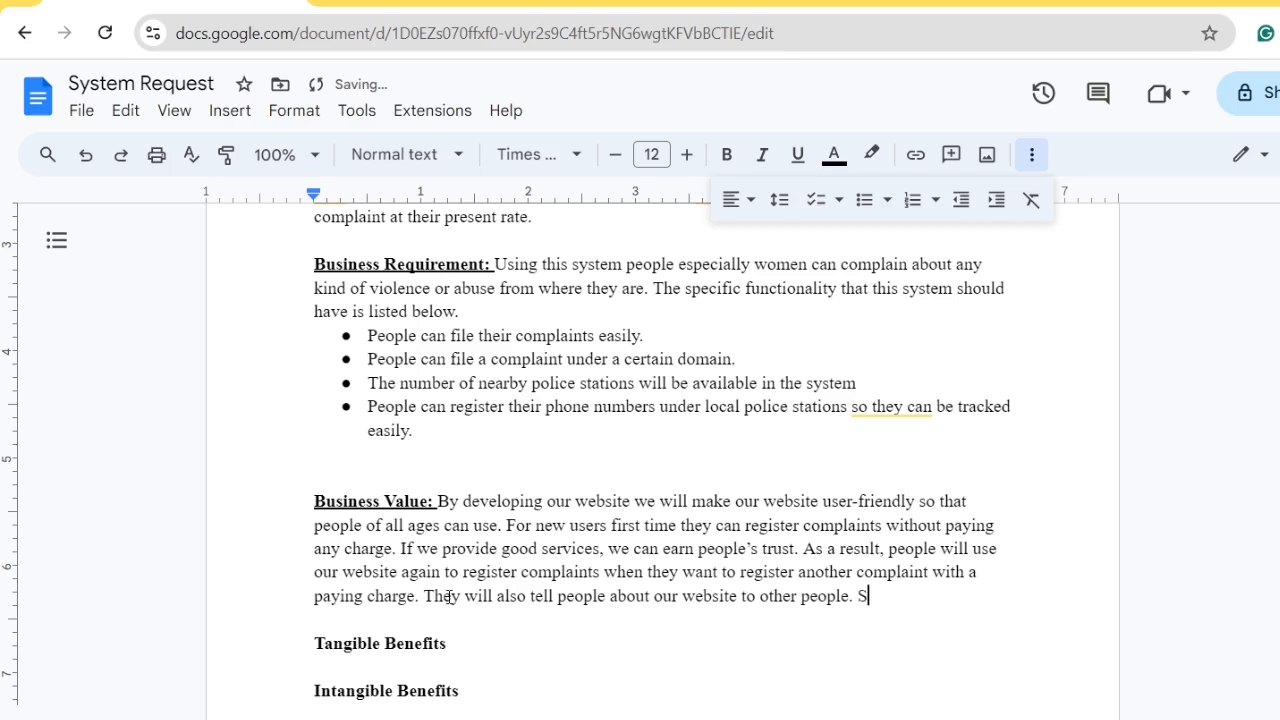
pyautogui.write('o, we can be benef')
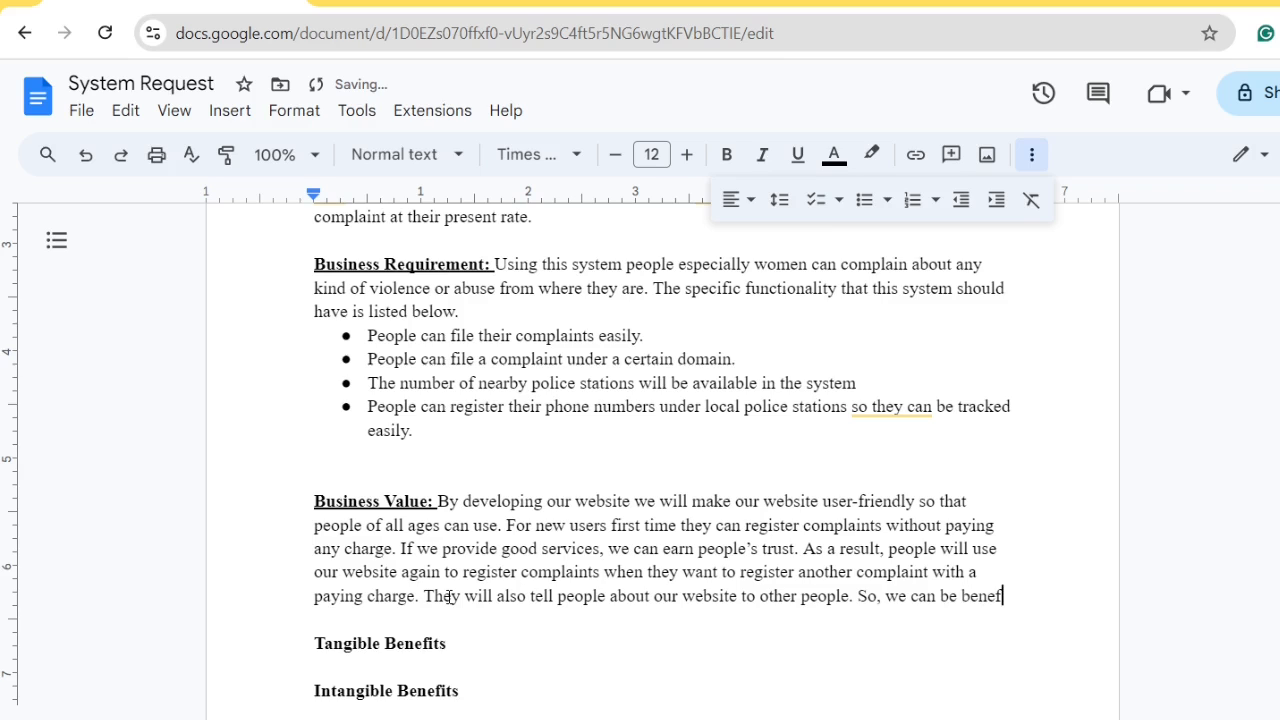
pyautogui.write('itted ')
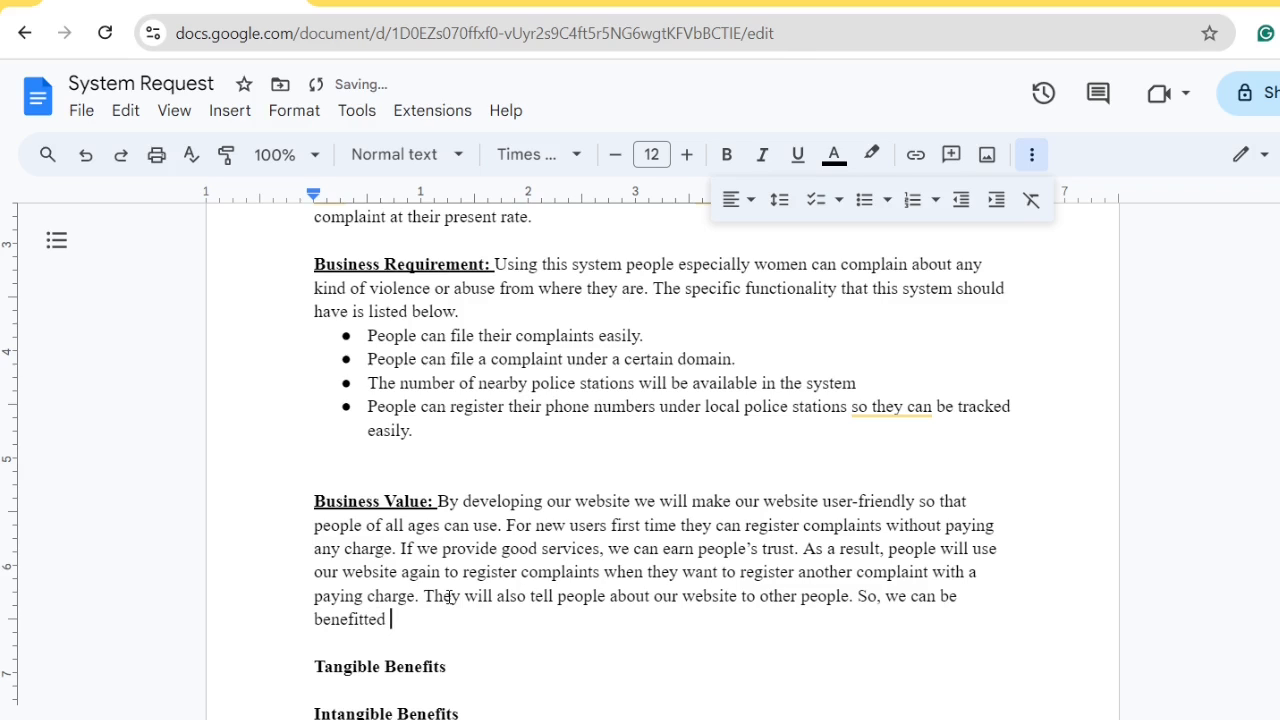
pyautogui.write('through our website')
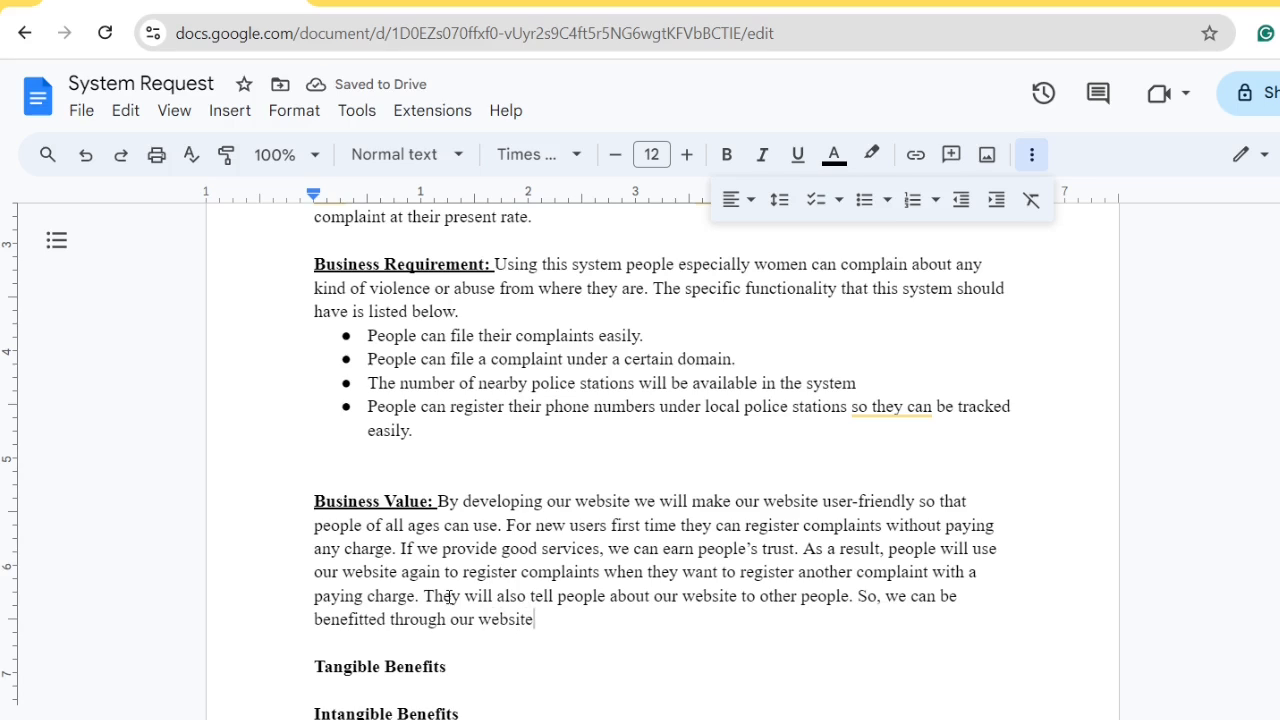
pyautogui.write('.')
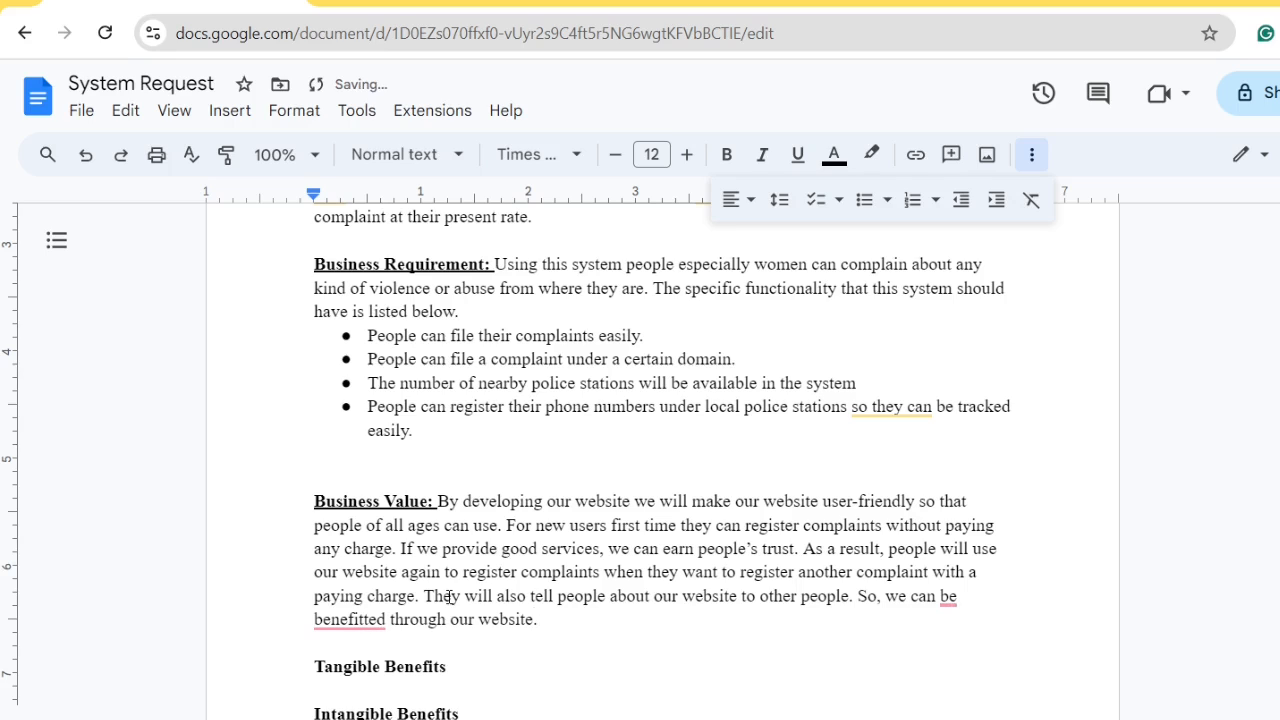
pyautogui.press('Return')
pyautogui.press('Return')
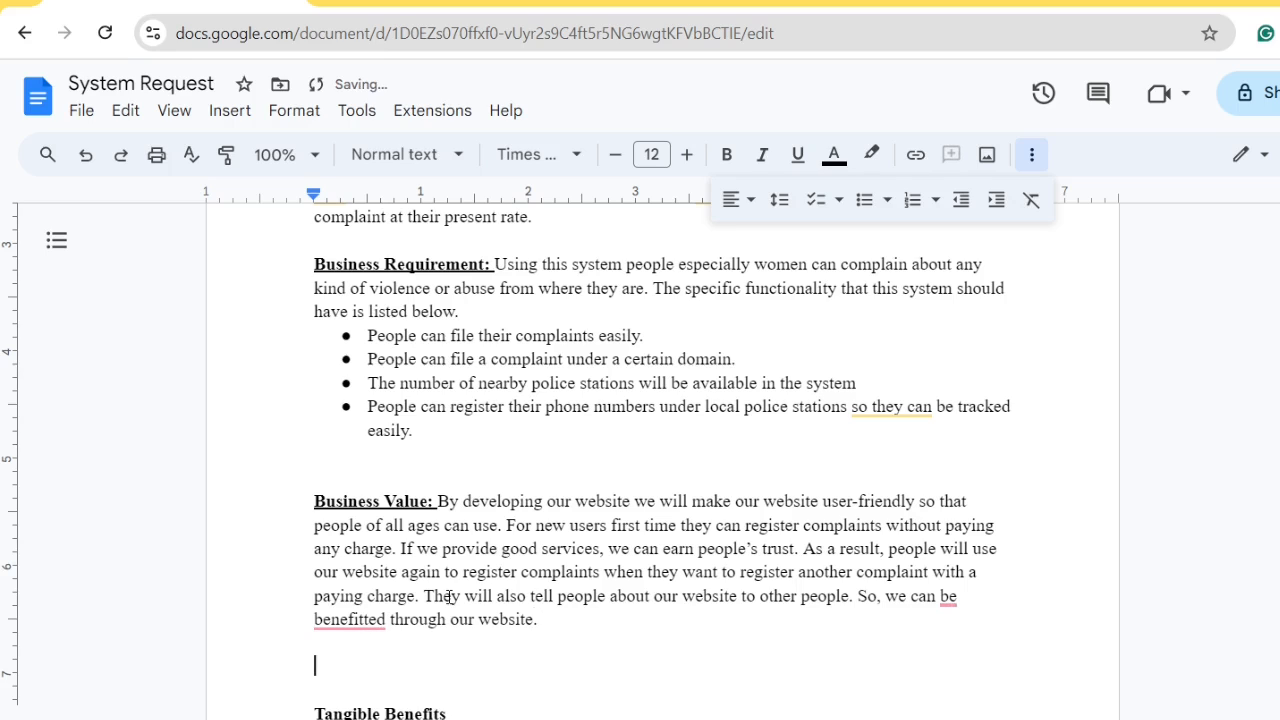
# Type 'Conservating estimate of tangible and intangible benefits are as follows' below the Business Value paragraph
pyautogui.write('Conservating ')
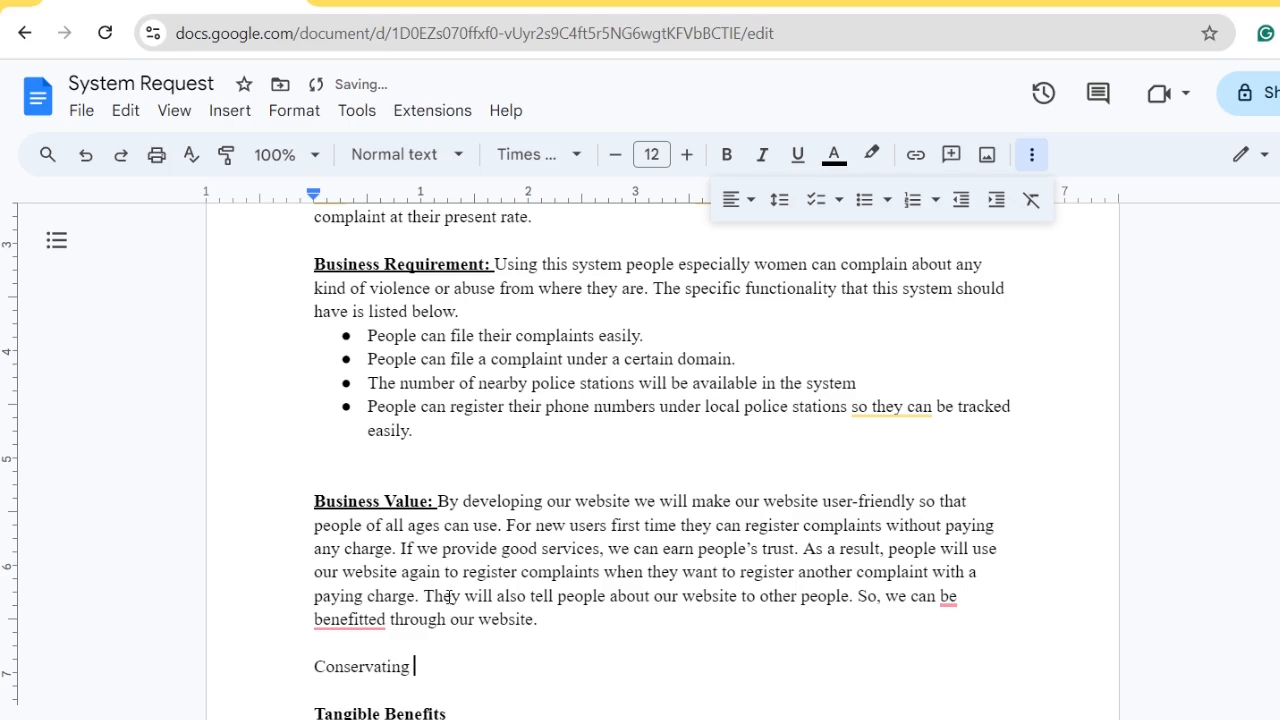
pyautogui.write('estimate of tangib')
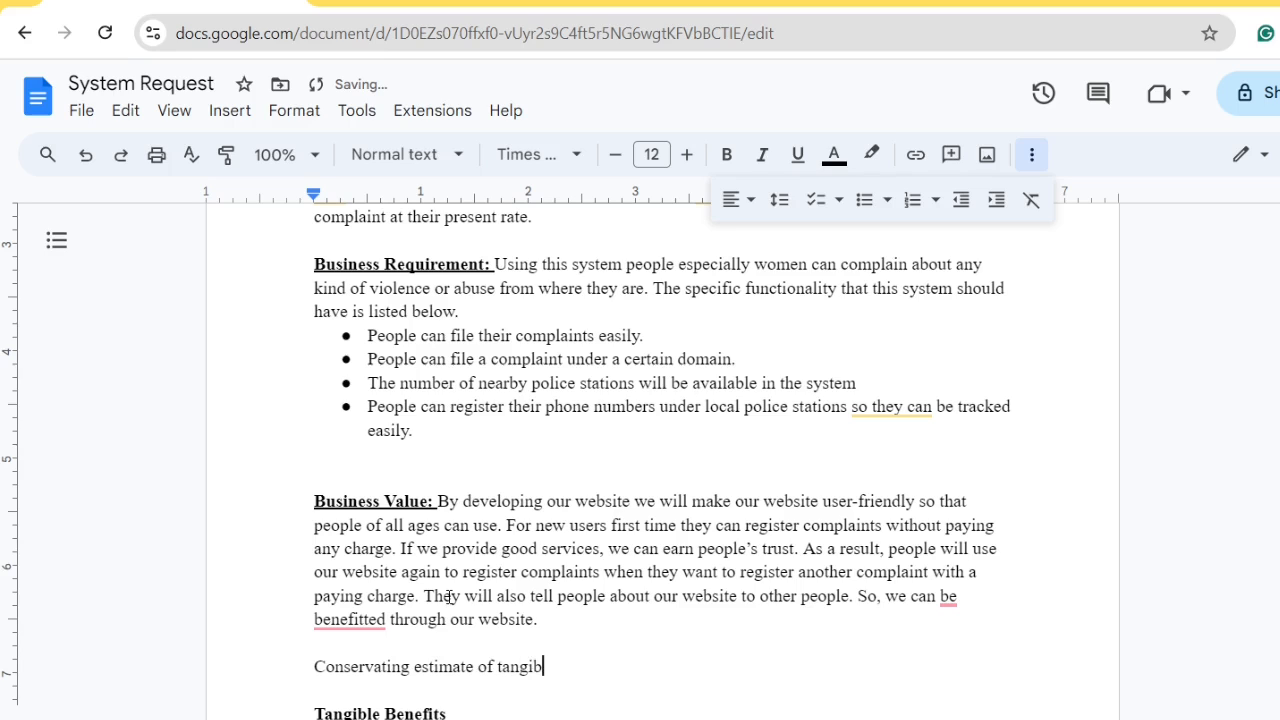
pyautogui.write('le an')
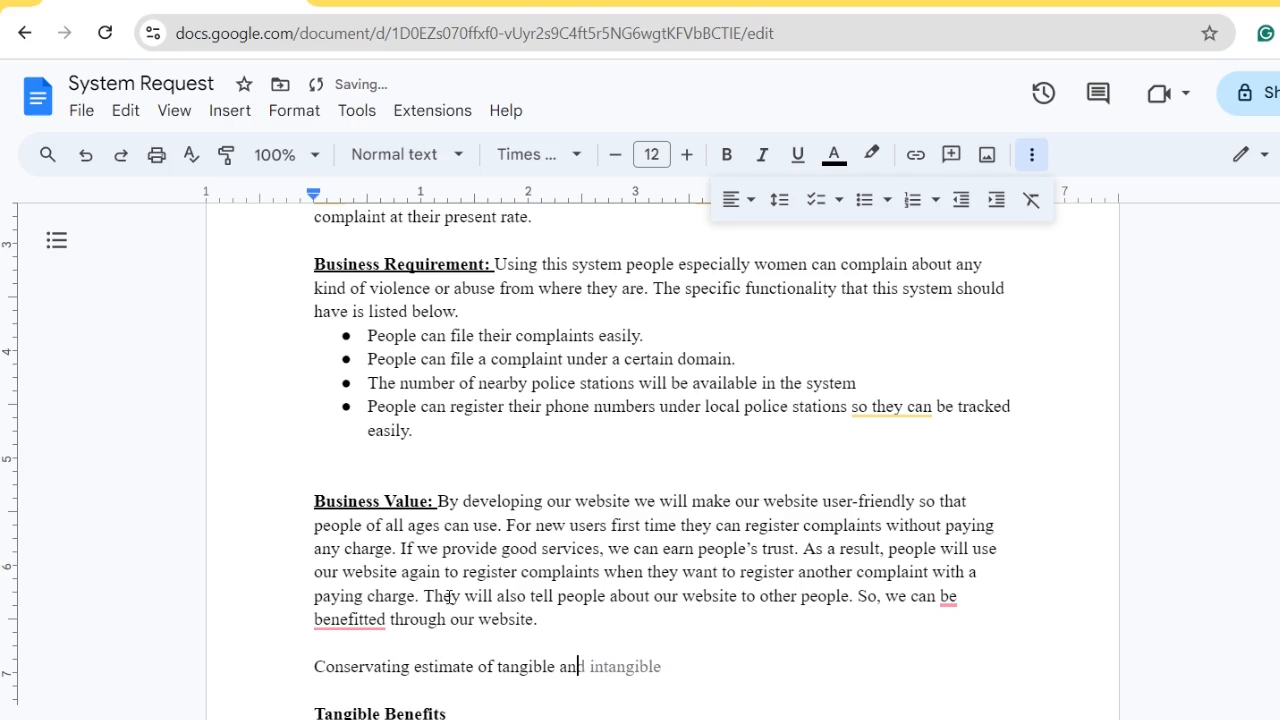
pyautogui.press('Tab')
pyautogui.write('benefits ')
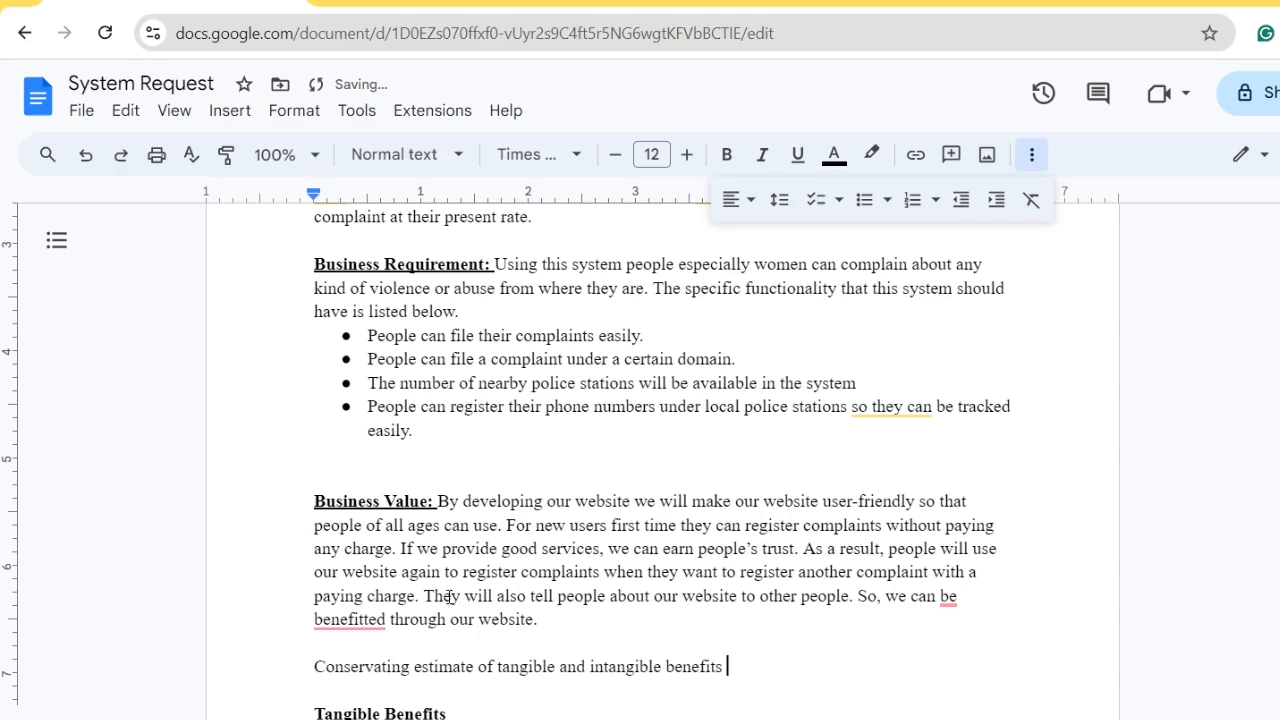
pyautogui.write('are as follows')
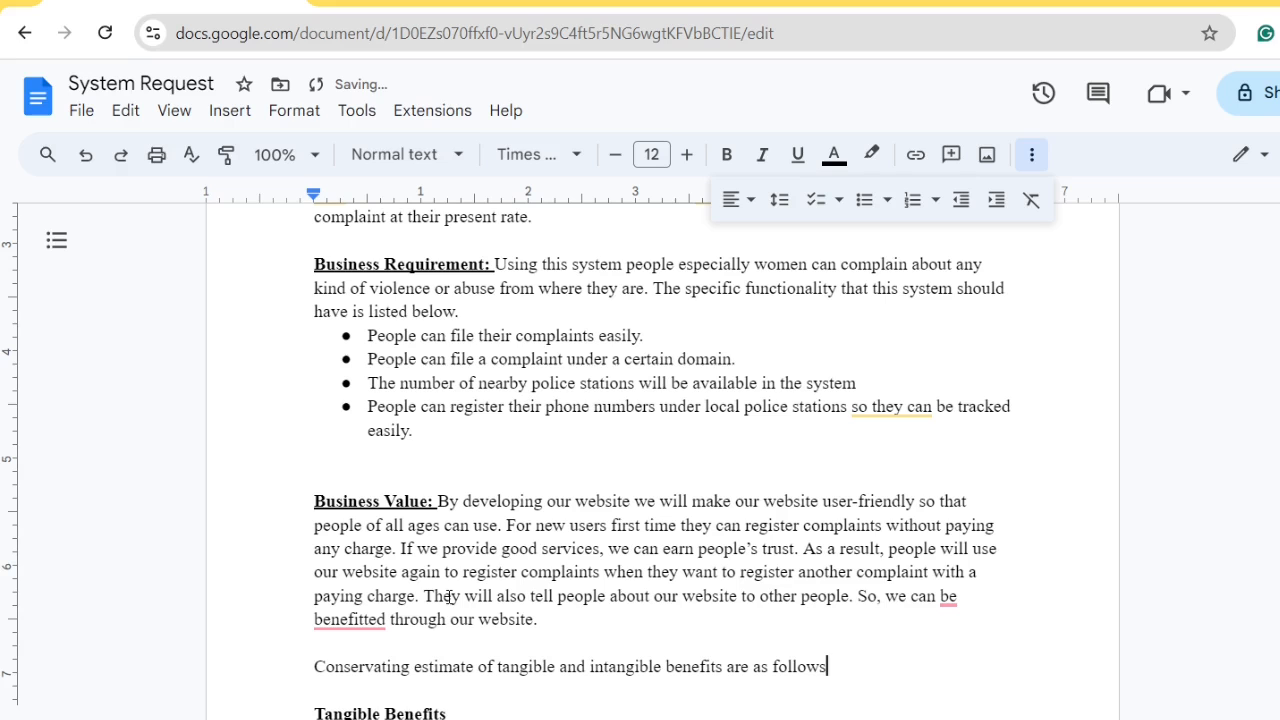
pyautogui.scroll(-2, 448, 597)
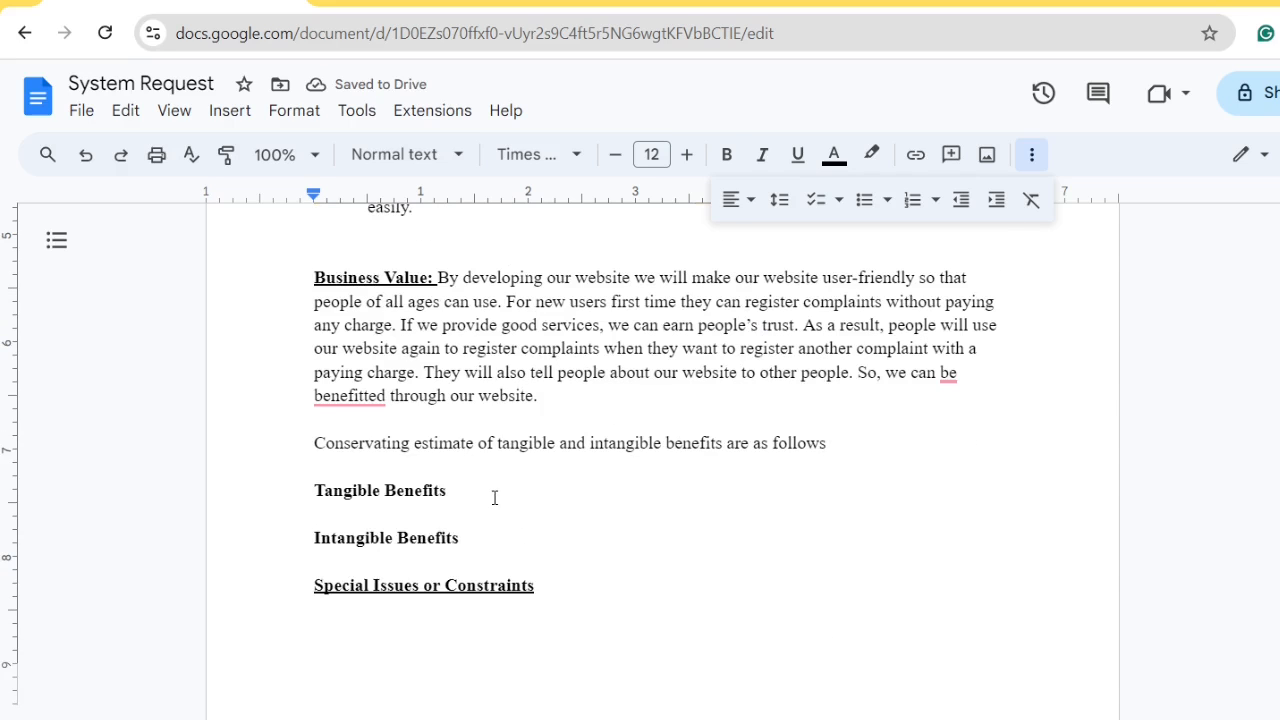
# Start a bulleted list under Tangible Benefits with '$600,000 increase in revenue from ads'
pyautogui.click(490, 484)
pyautogui.press('Return')
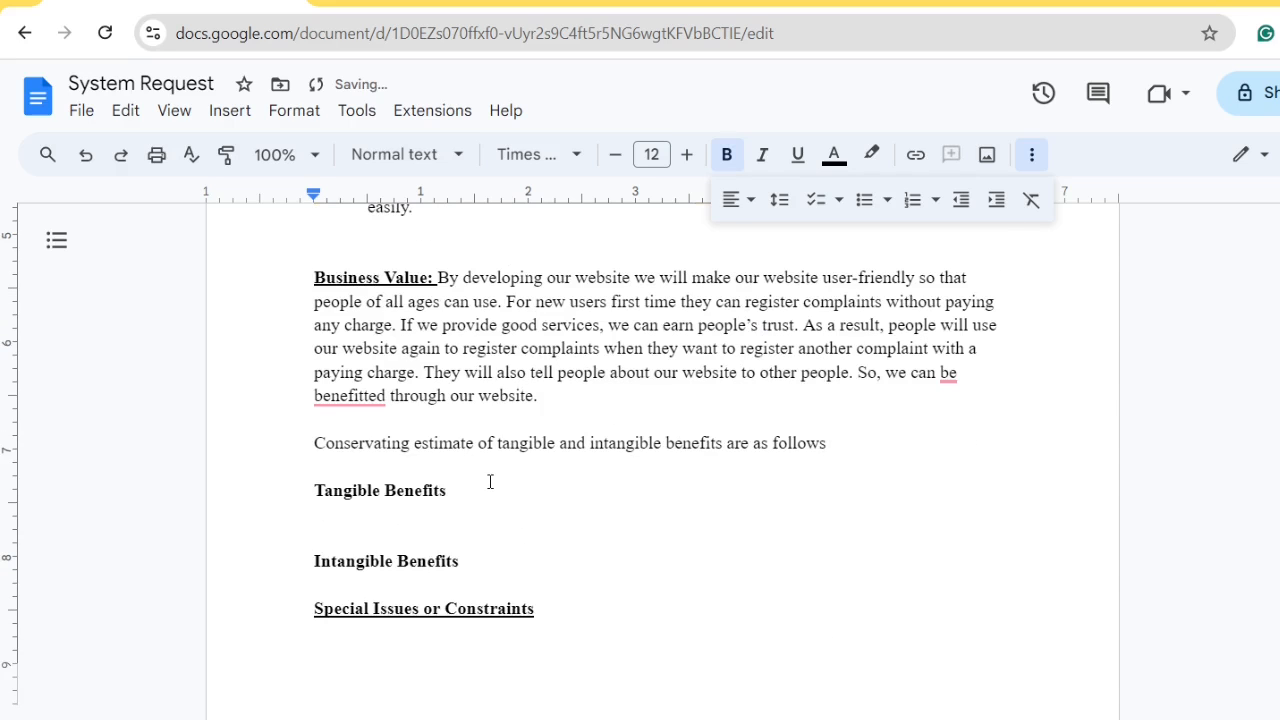
pyautogui.press('Return')
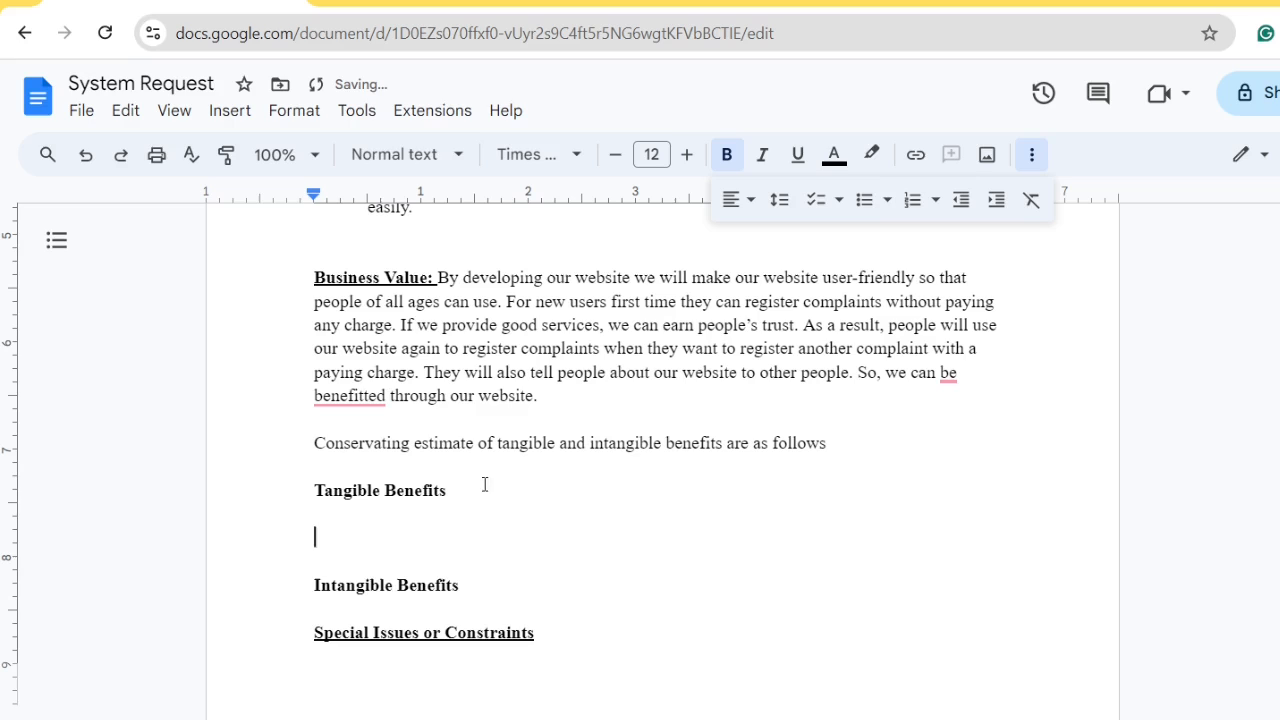
pyautogui.click(865, 201)
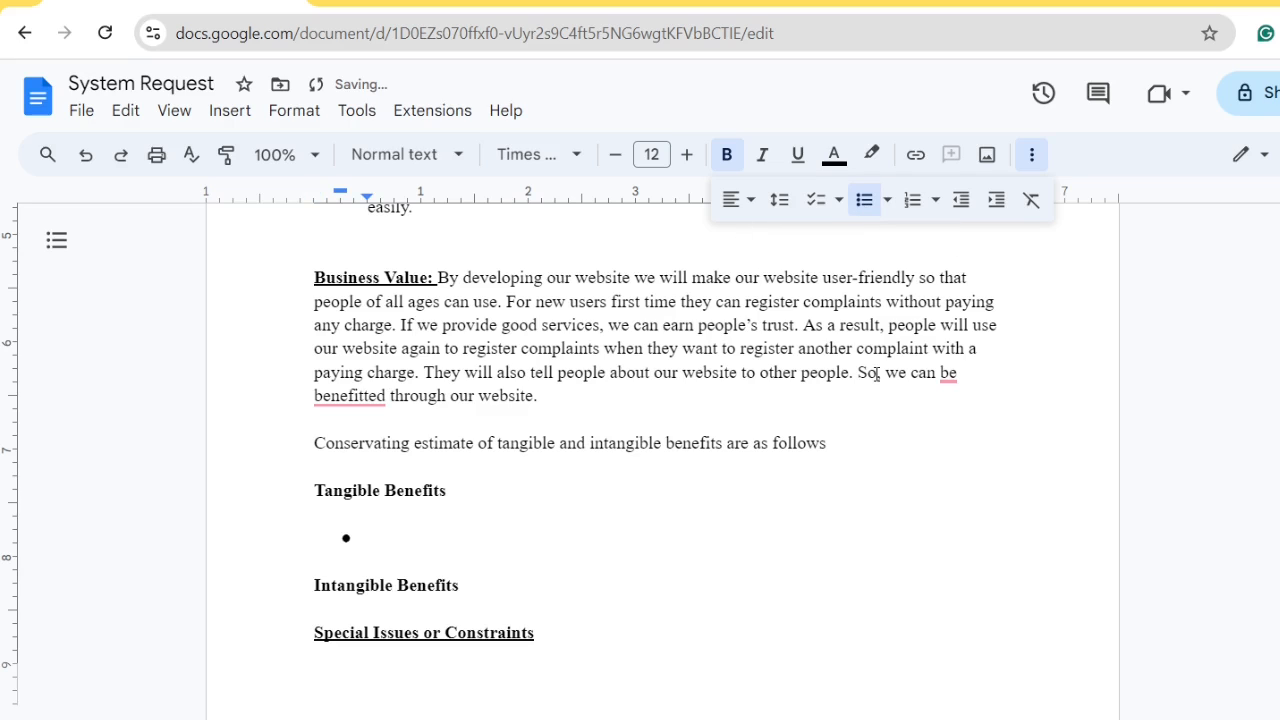
pyautogui.write('$')
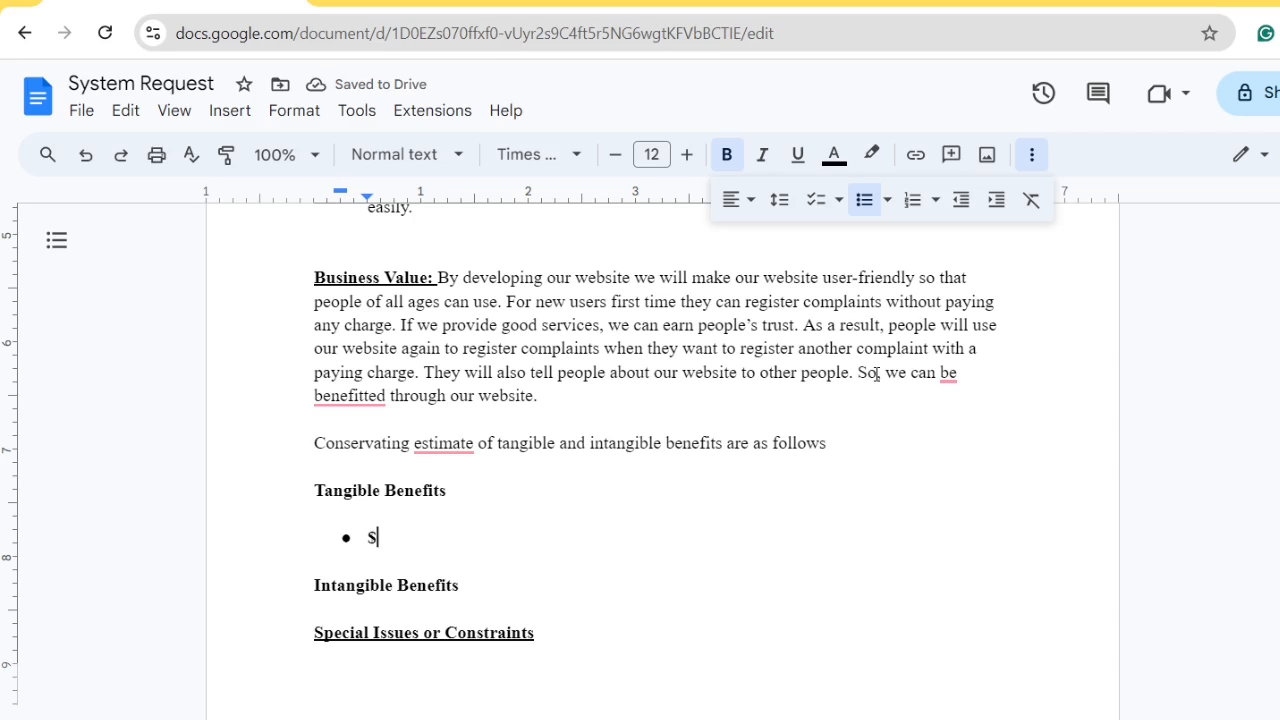
pyautogui.write('600')
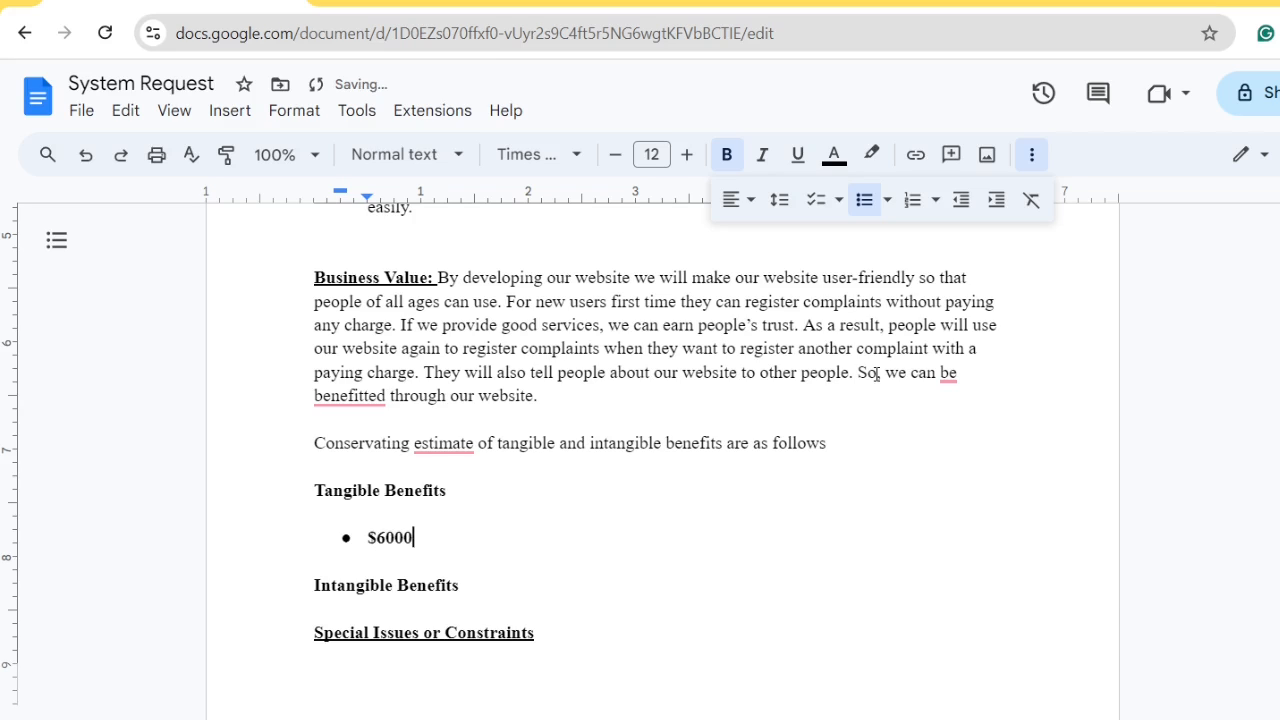
pyautogui.write(',000 increas')
pyautogui.press('BackSpace')
pyautogui.write('ase')
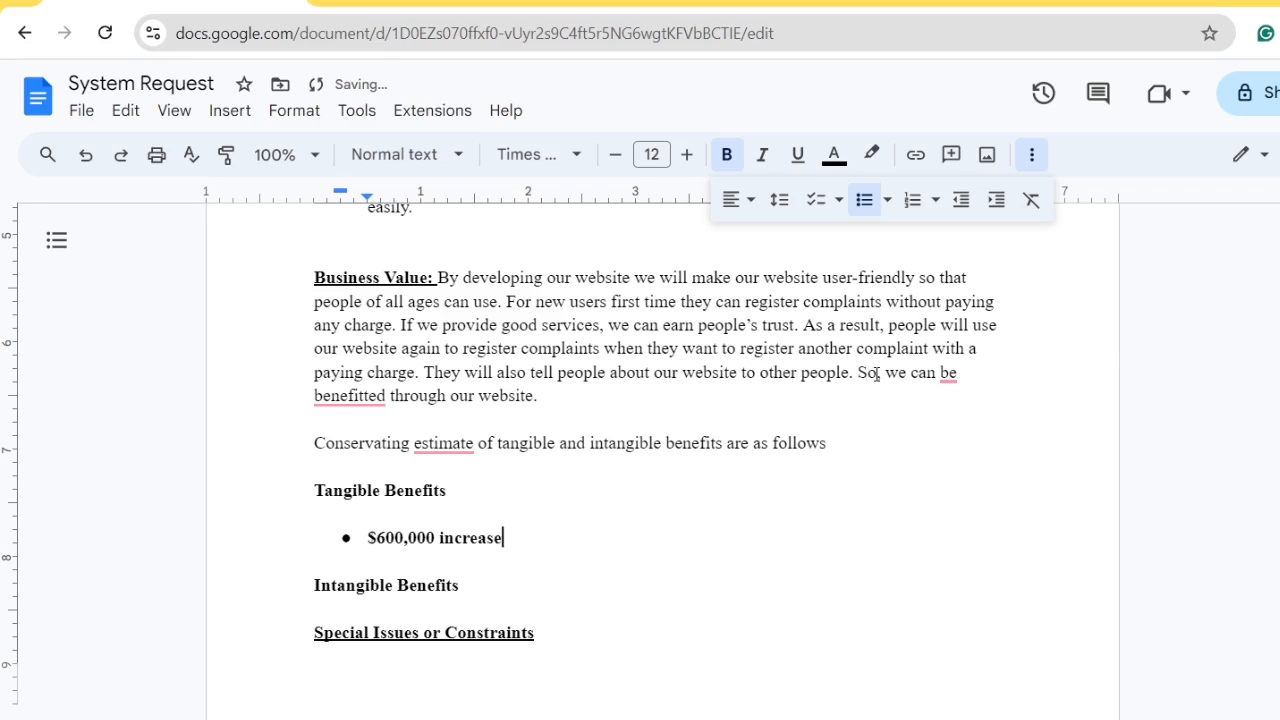
pyautogui.write(' in revenue from ads')
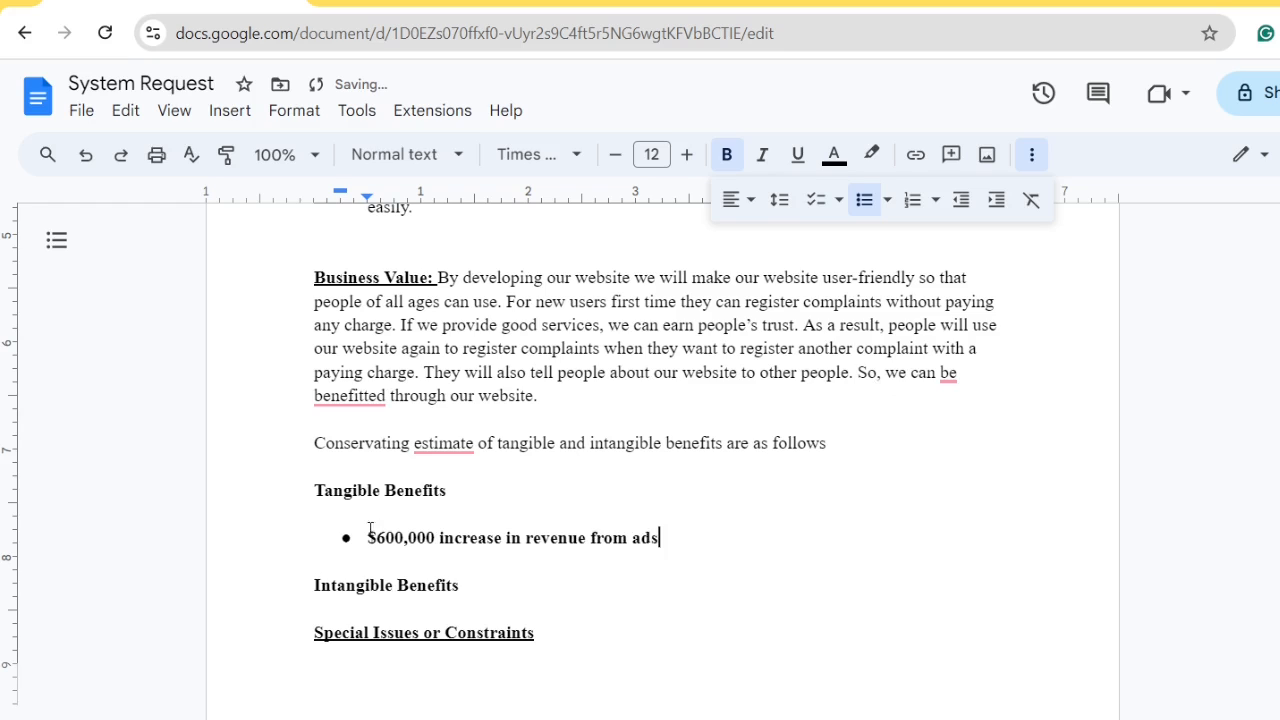
# Remove bold from the revenue bullet and start an empty second bullet below it
pyautogui.moveTo(686, 537); pyautogui.dragTo(364, 539)
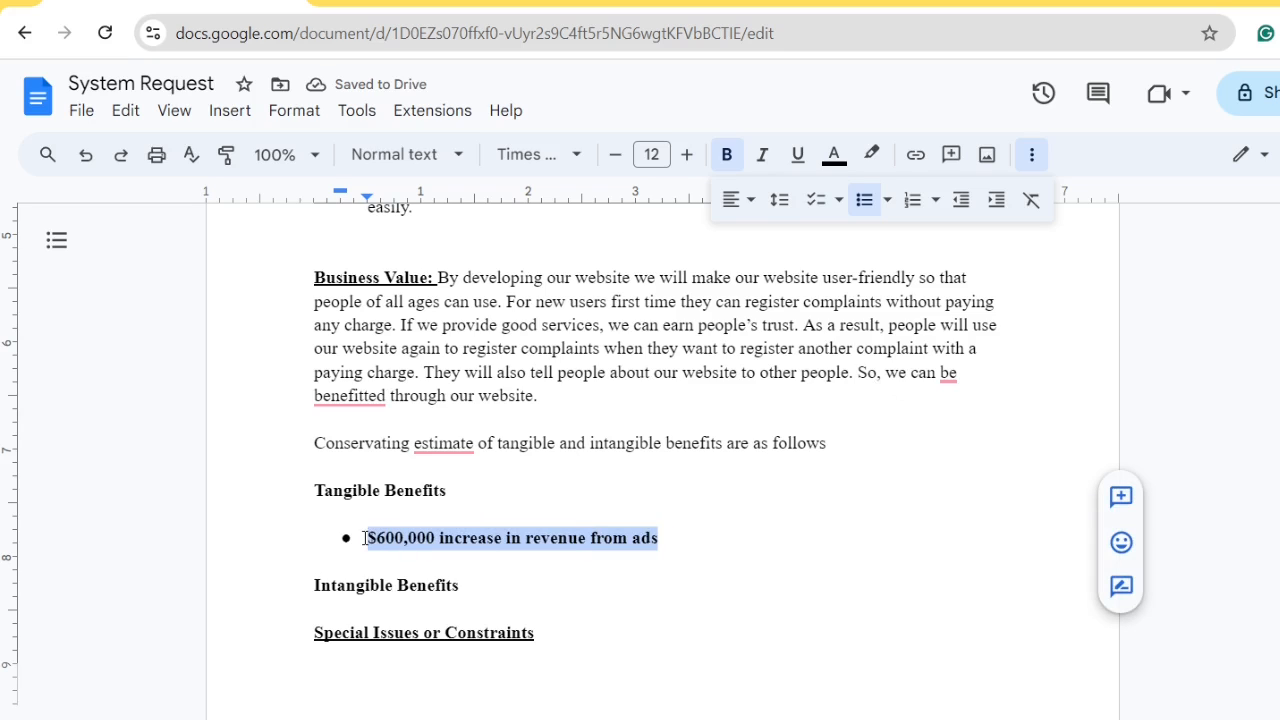
pyautogui.hotkey('ctrl', 'b')
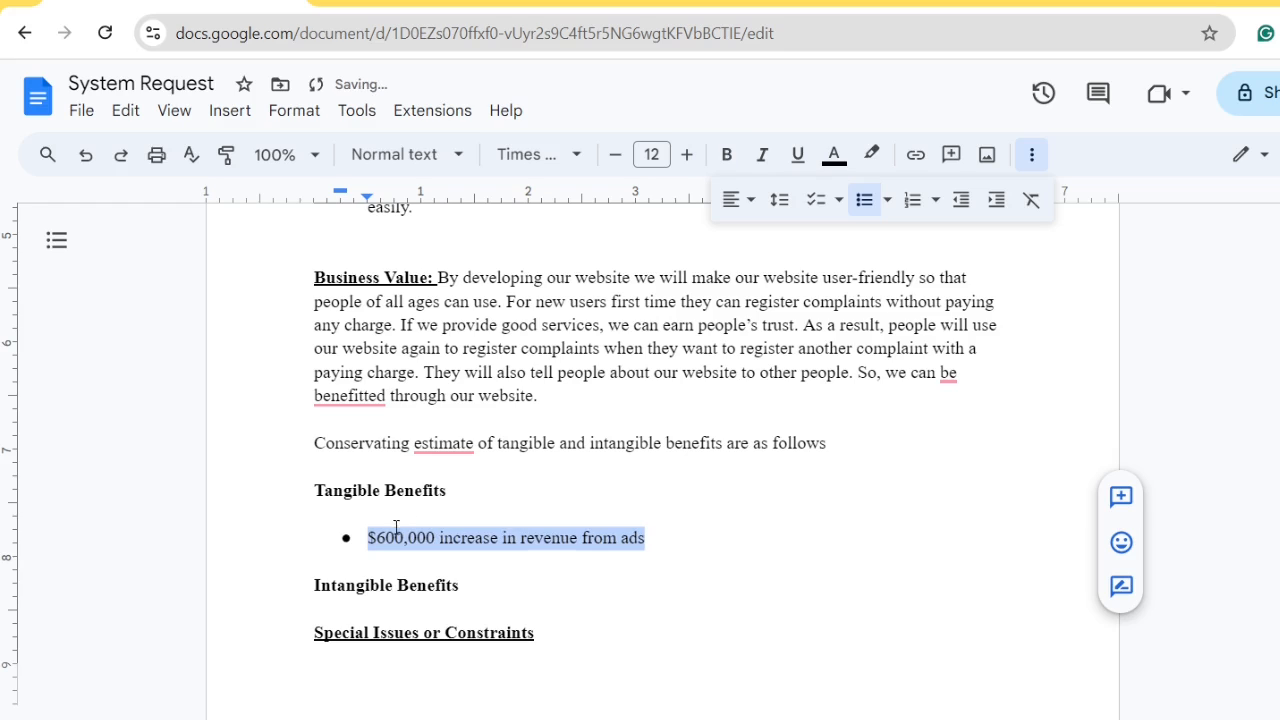
pyautogui.click(787, 549)
pyautogui.press('Return')
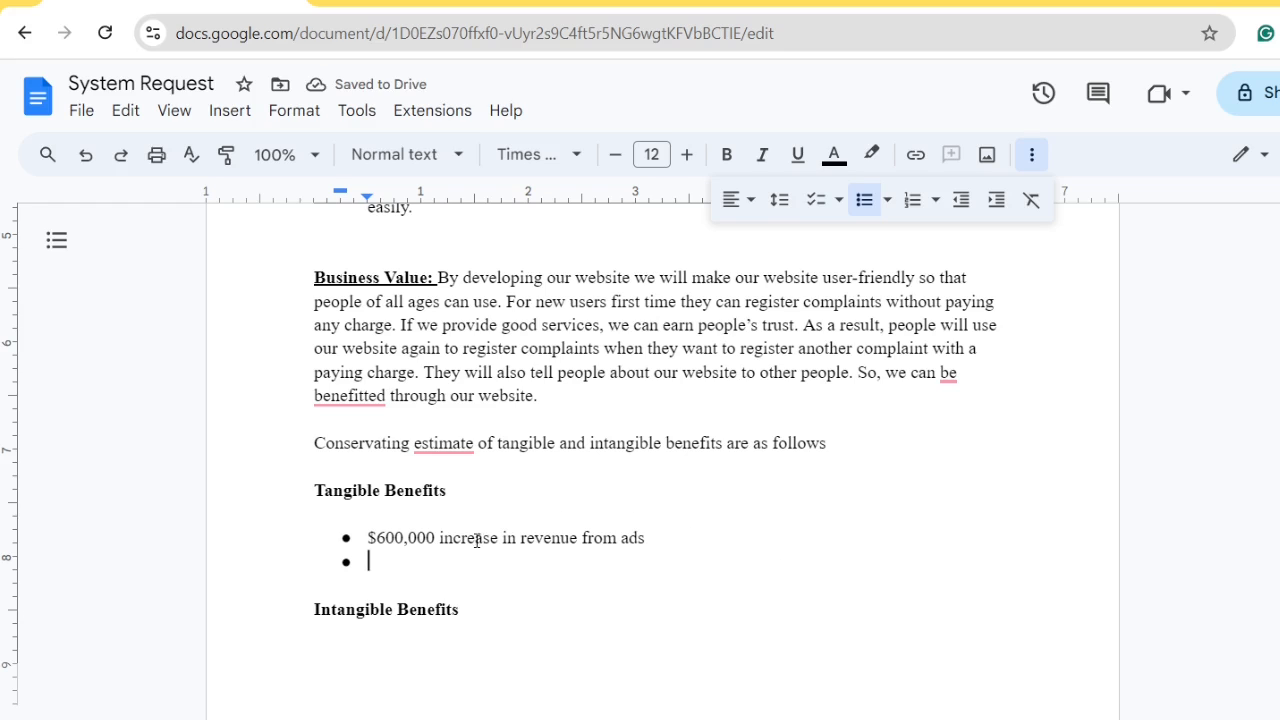
pyautogui.moveTo(437, 537); pyautogui.dragTo(370, 537)
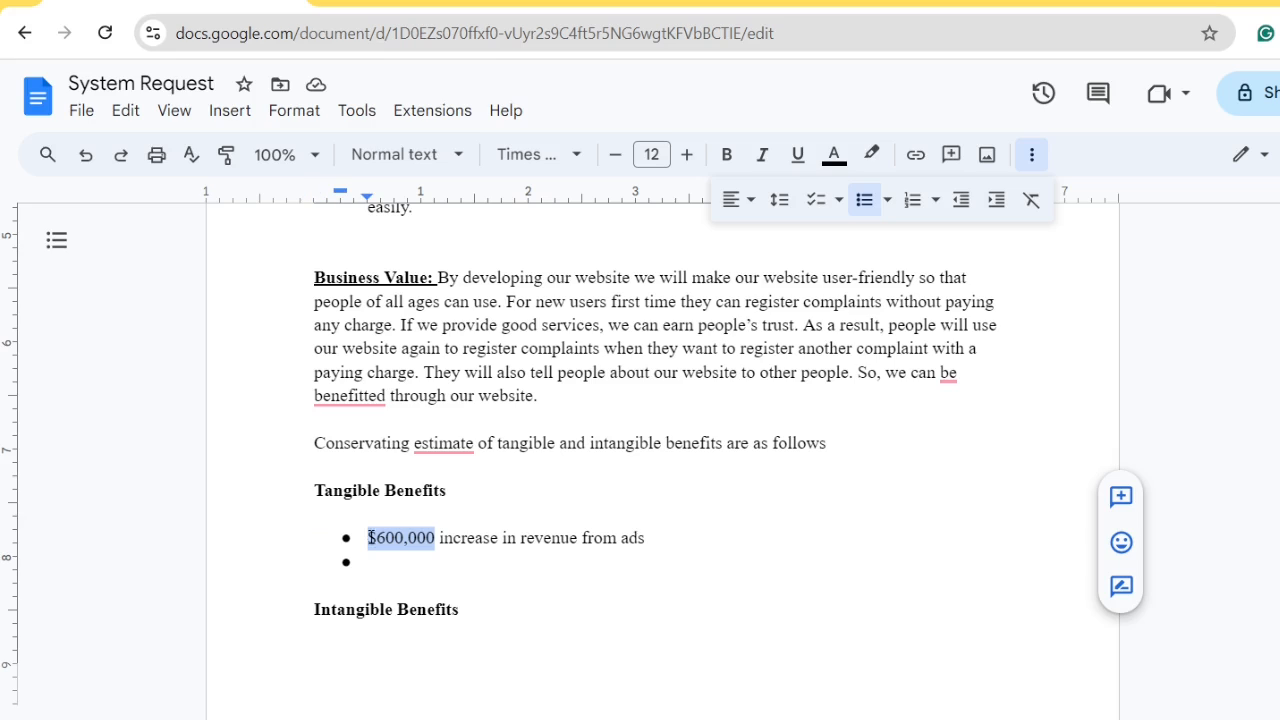
pyautogui.click(386, 558)
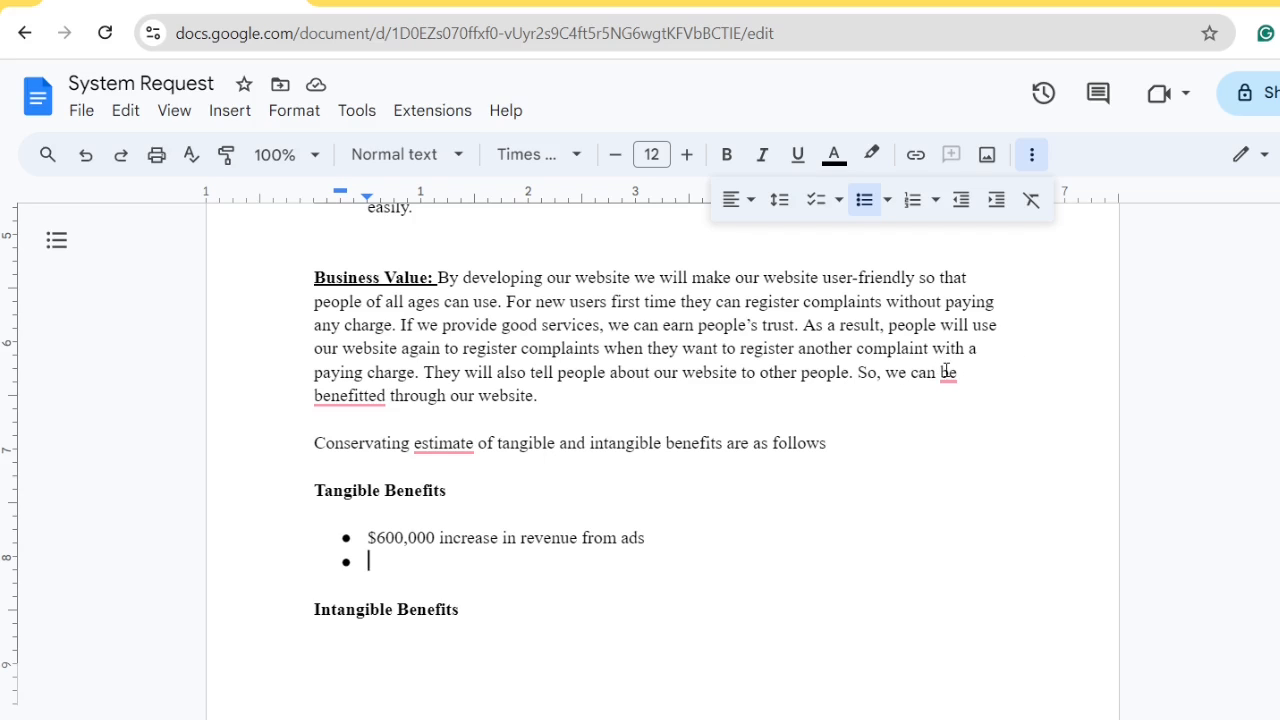
# Accept the 'we can benefit' fix and copy '$600,000' for reuse in the second bullet
pyautogui.moveTo(946, 371)
pyautogui.click(966, 435)
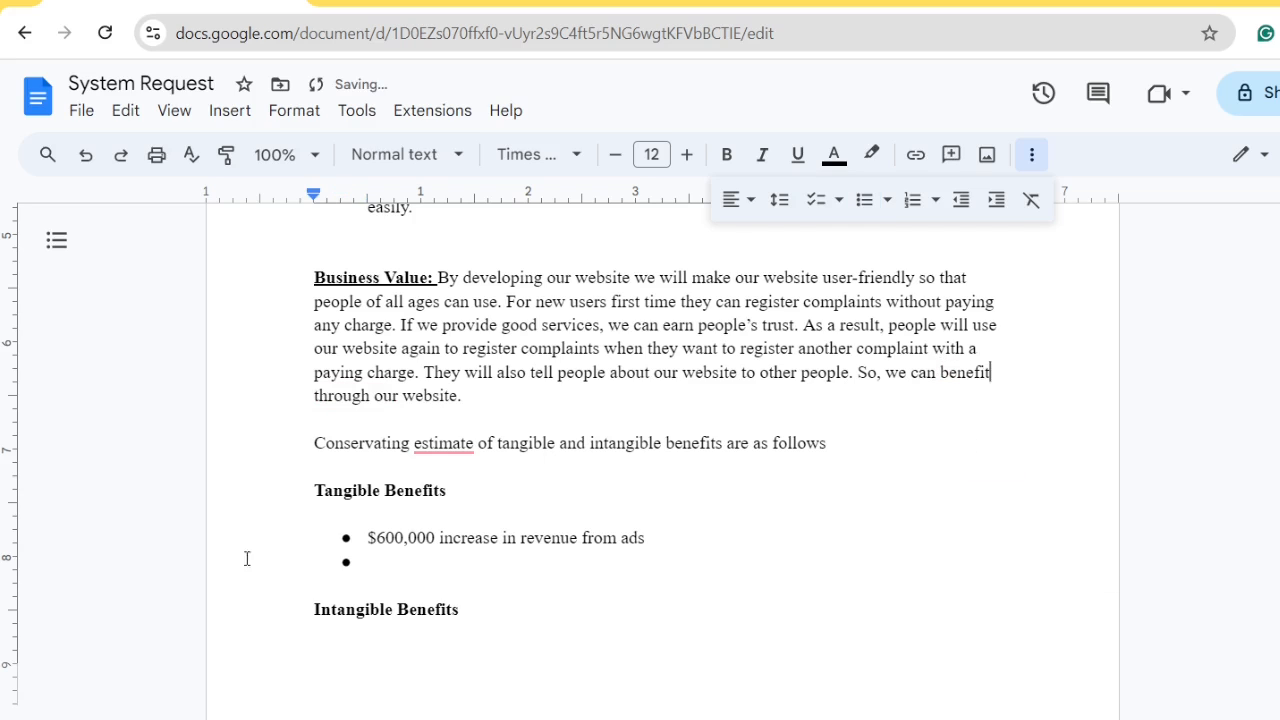
pyautogui.click(424, 561)
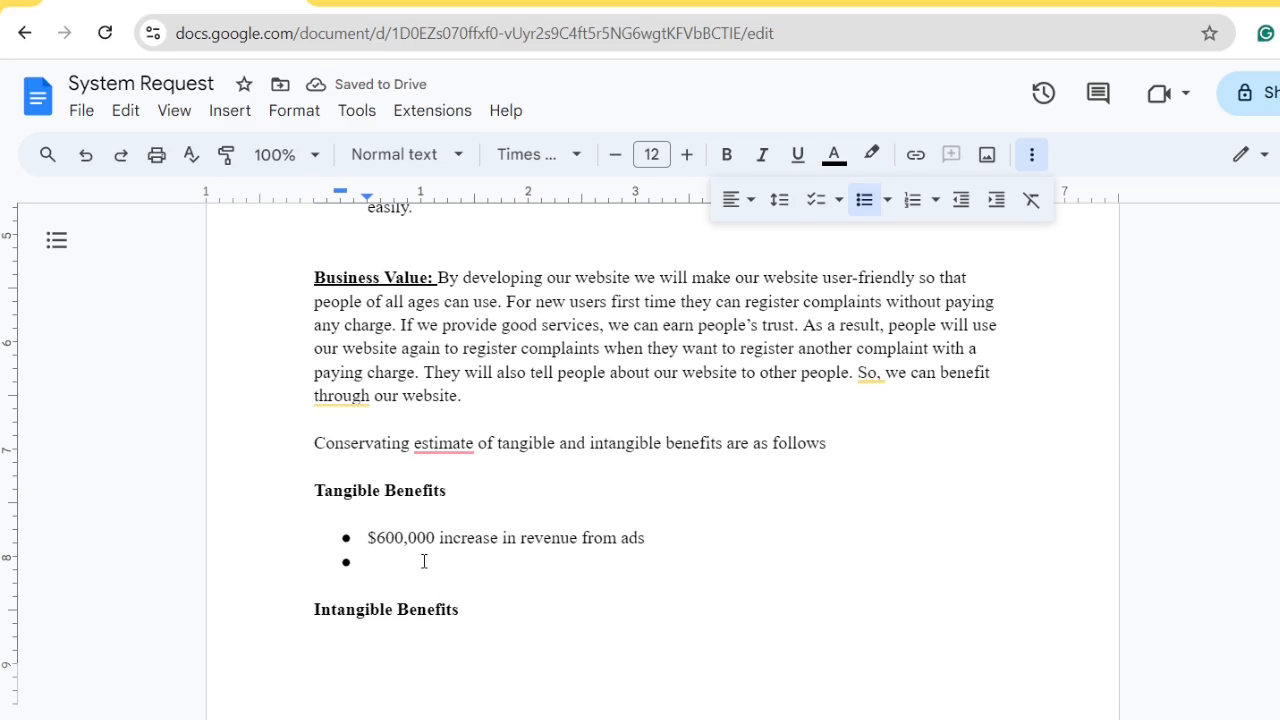
pyautogui.doubleClick(394, 536)
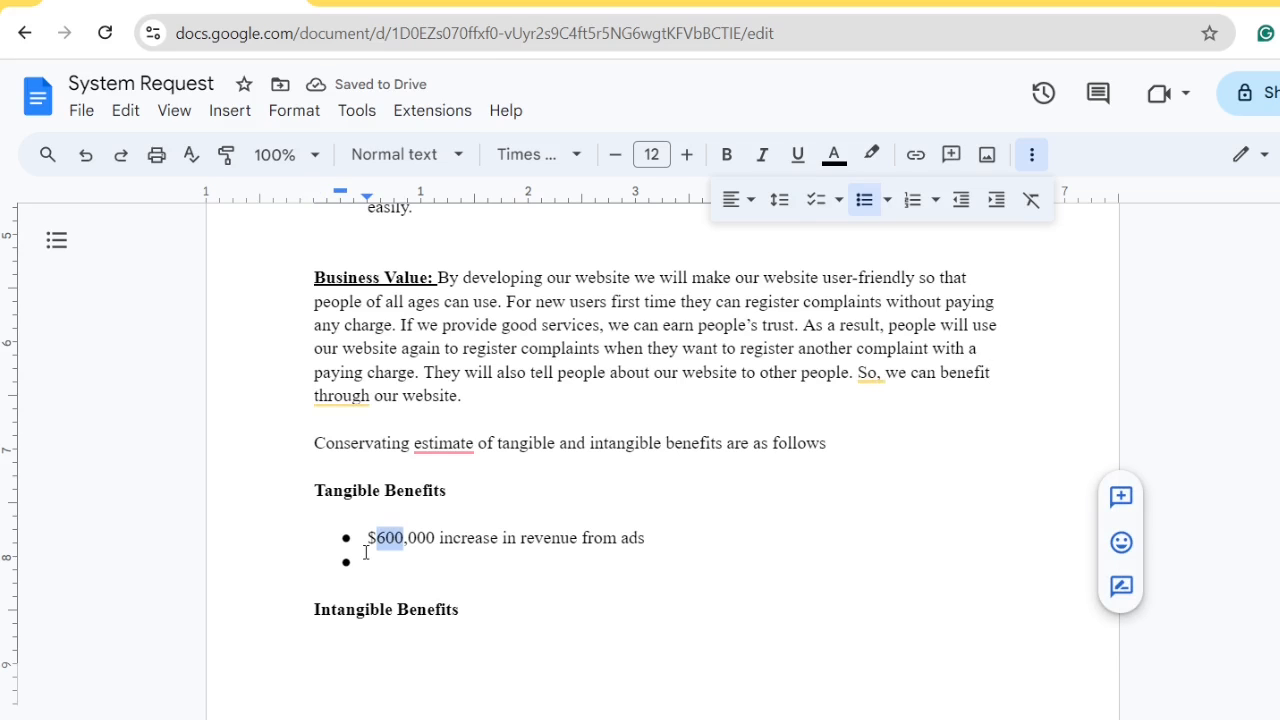
pyautogui.moveTo(438, 537); pyautogui.dragTo(370, 537)
pyautogui.hotkey('ctrl', 'c')
# Paste the copied $600,000 amount into the second bullet and change it to $500,000
pyautogui.click(374, 562)
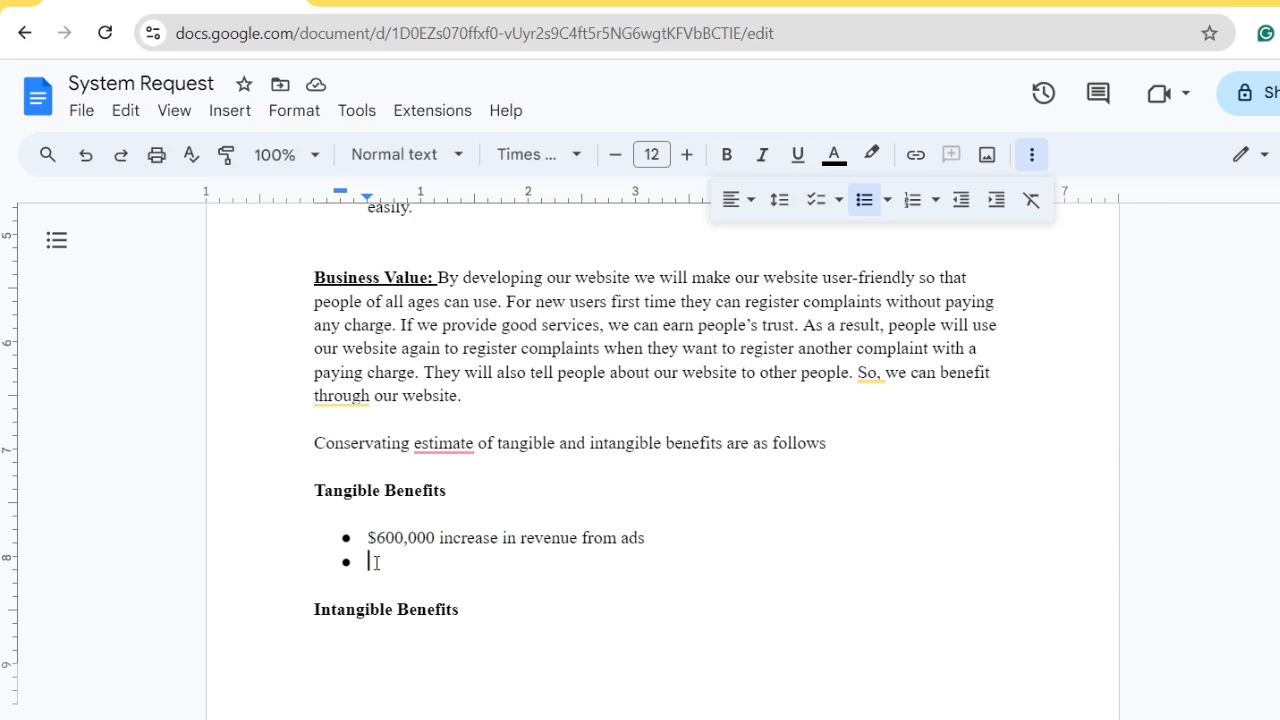
pyautogui.hotkey('ctrl', 'v')
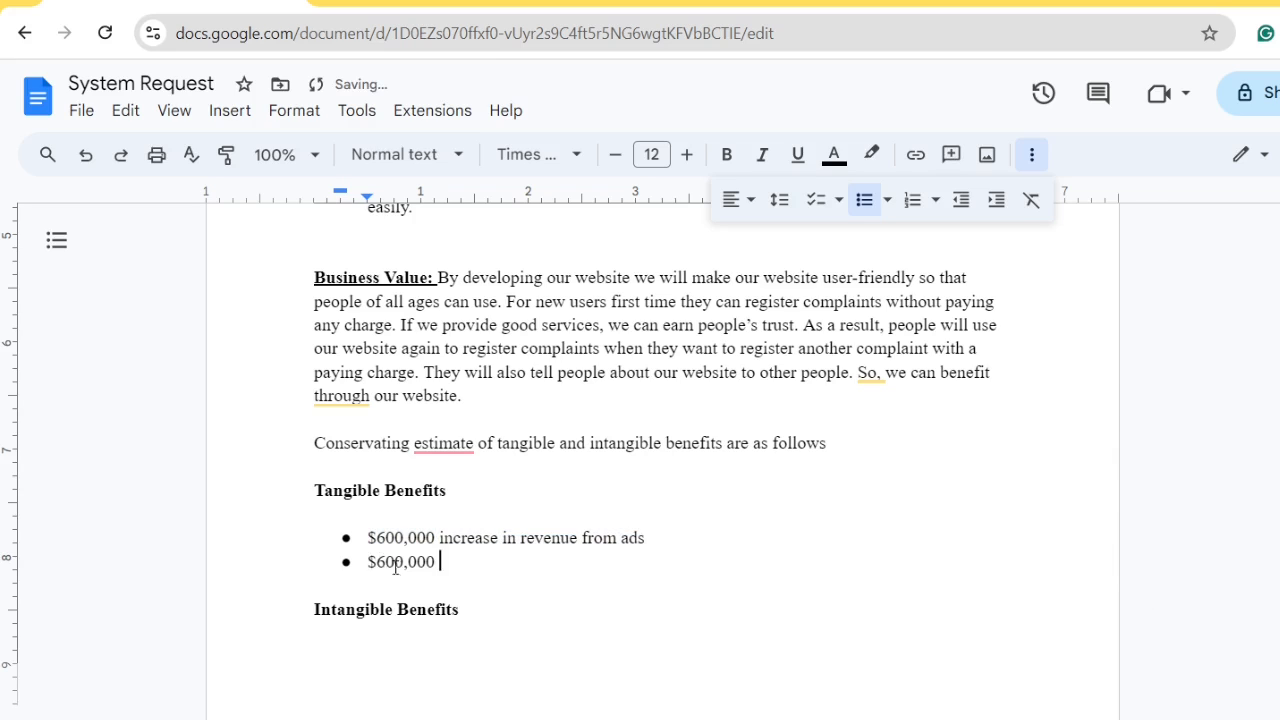
pyautogui.click(386, 562)
pyautogui.press('BackSpace')
pyautogui.write('5')
# Finish it as 'increase in revenue from commissions' and add a '20% increase in market share' bullet
pyautogui.press('Right')
pyautogui.press('Right')
pyautogui.press('Right')
pyautogui.press('Right')
pyautogui.press('Right')
pyautogui.press('Down')
pyautogui.click(453, 573)
pyautogui.write('in')
pyautogui.write('rease in revenue ')
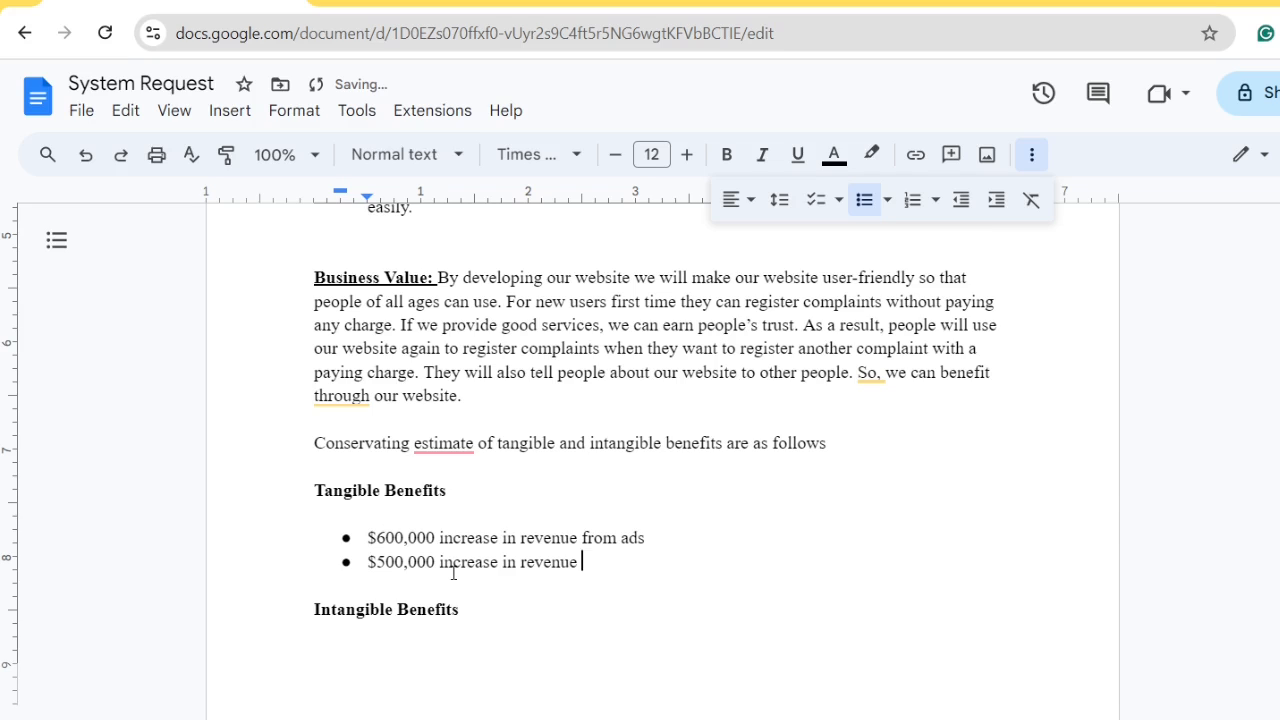
pyautogui.write('from commissions')
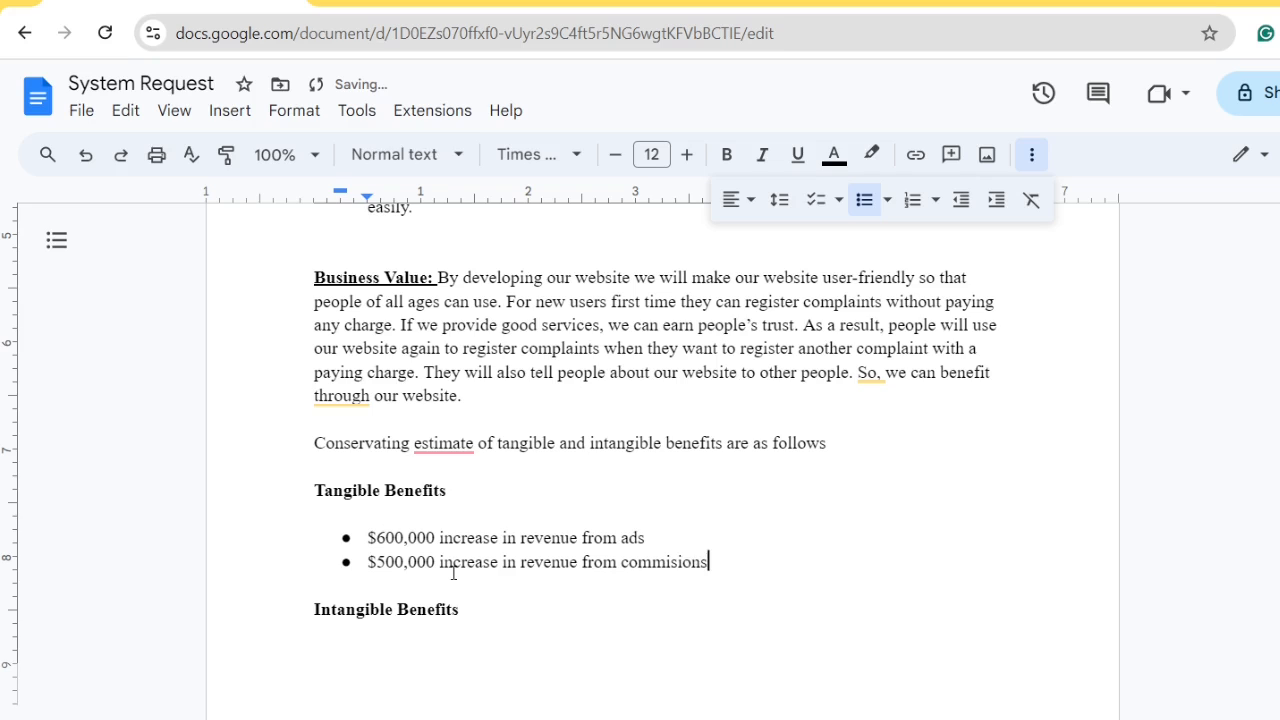
pyautogui.press('Return')
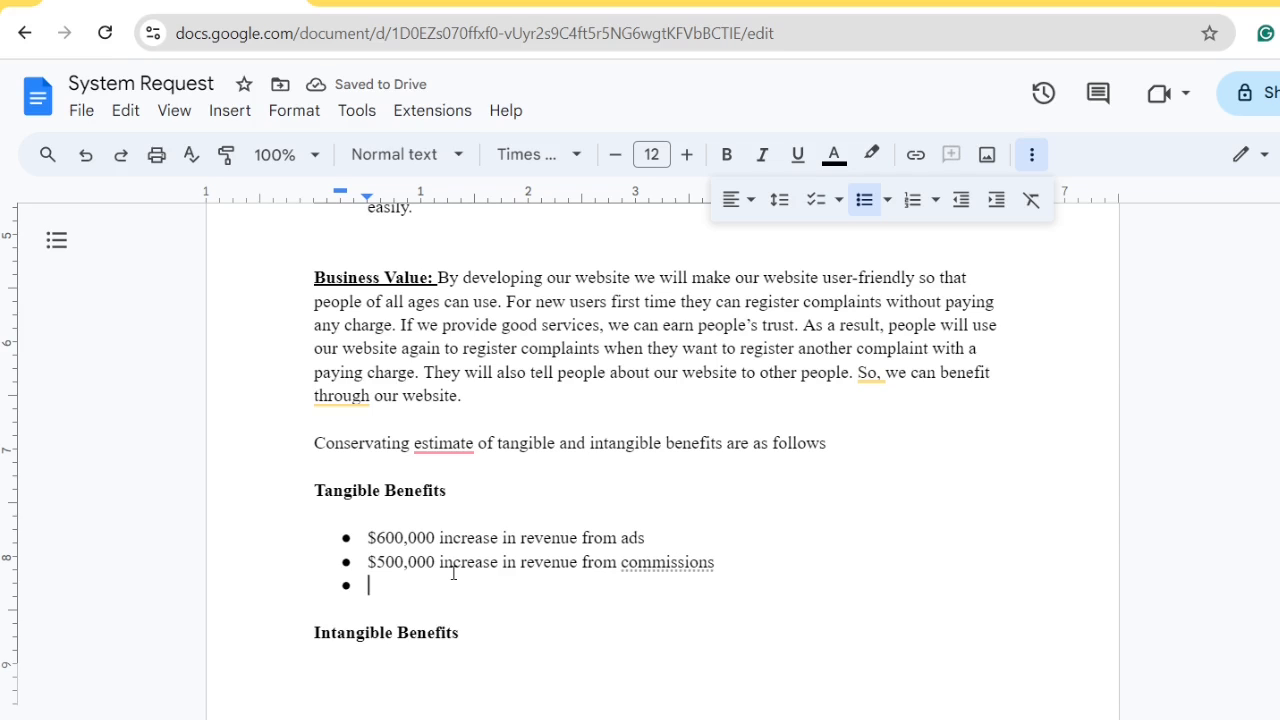
pyautogui.write('20')
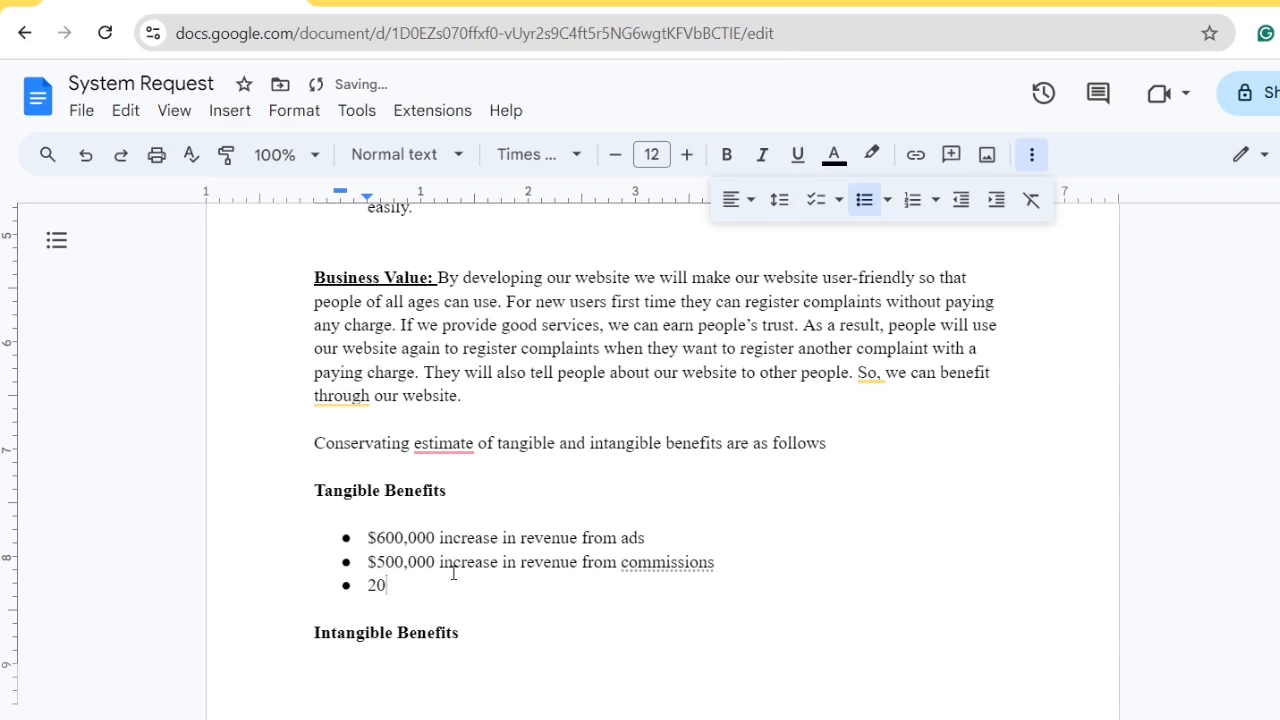
pyautogui.write('% increase in mark')
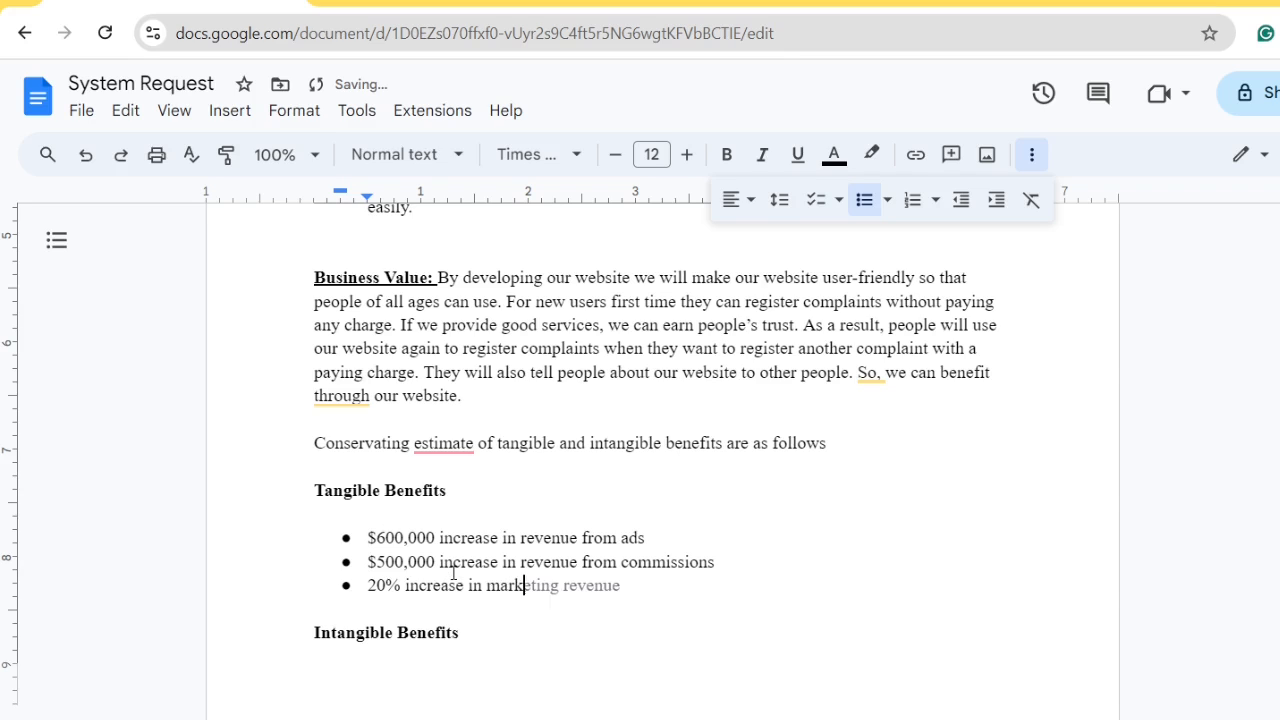
pyautogui.write('et share')
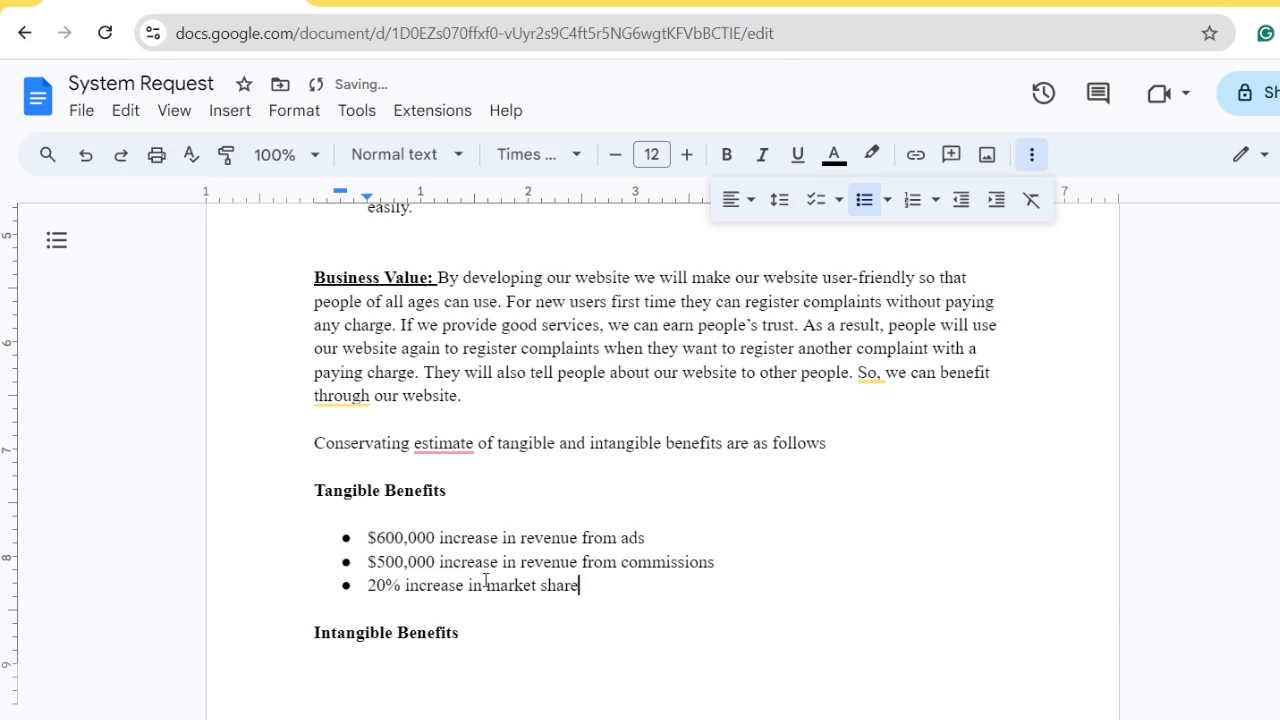
# Add a blank unbulleted line after the market share bullet
pyautogui.scroll(-2, 484, 457)
pyautogui.click(470, 452)
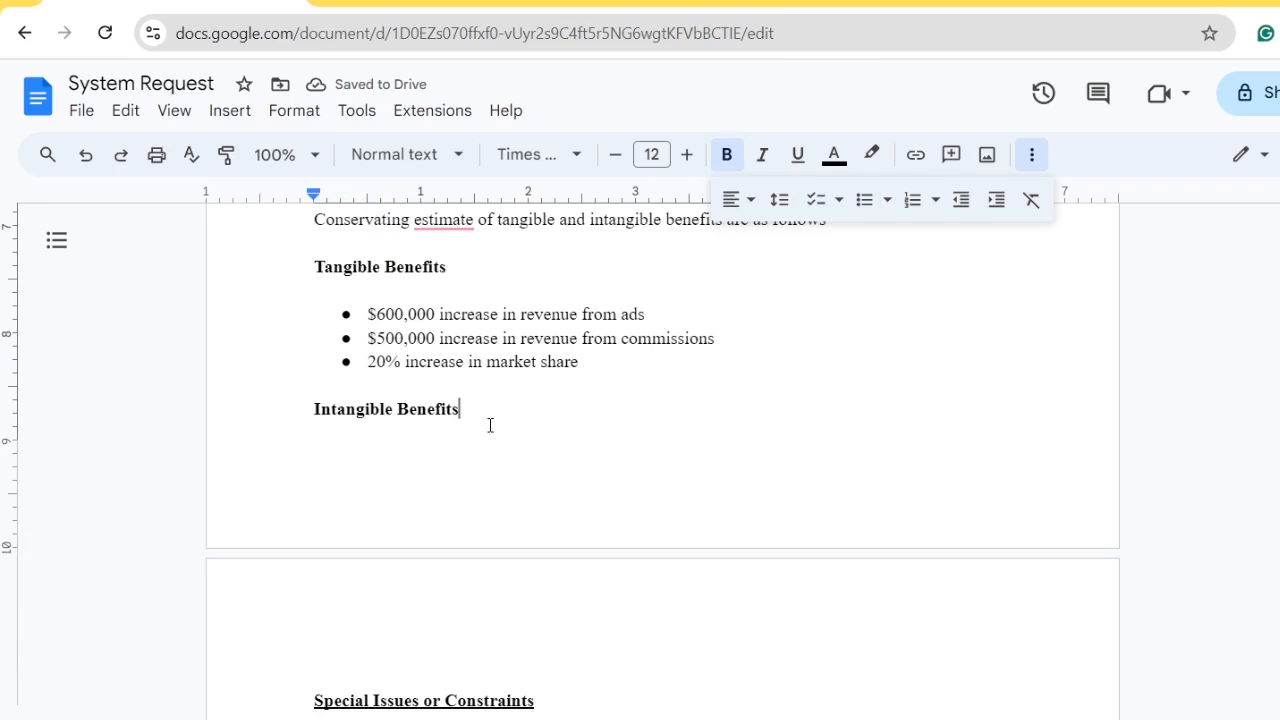
pyautogui.press('Return')
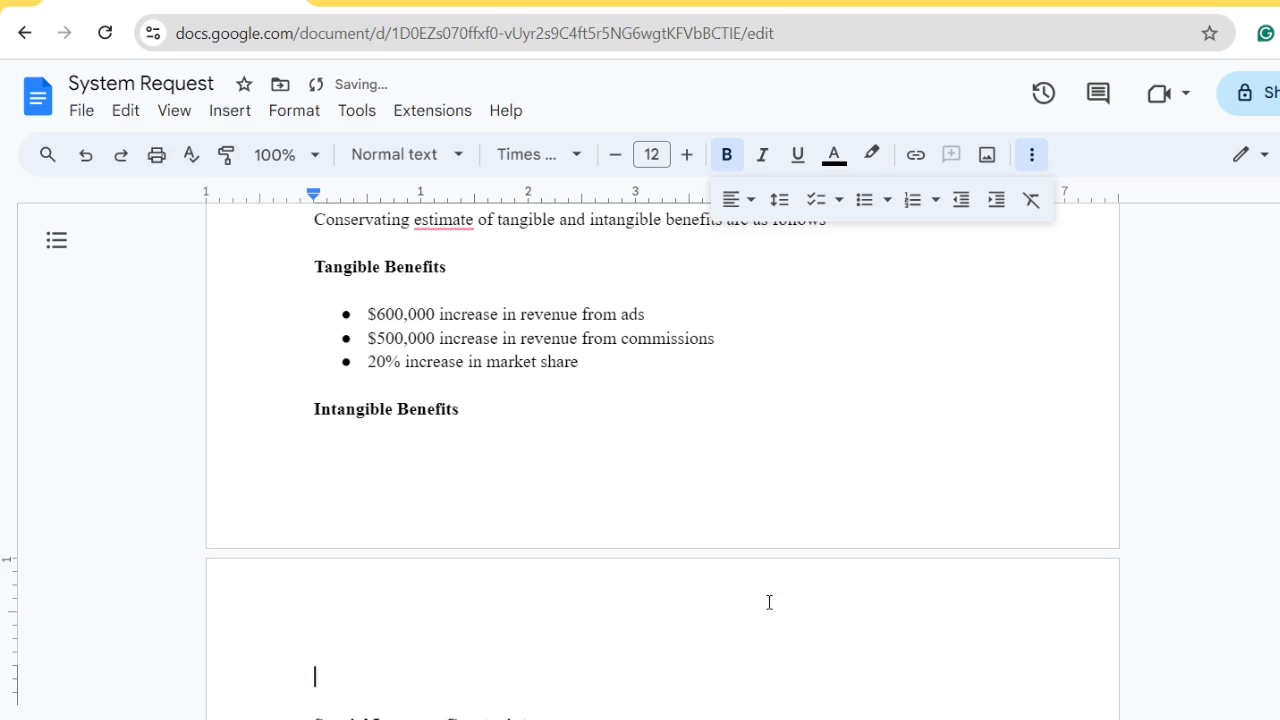
pyautogui.click(594, 363)
pyautogui.press('Return')
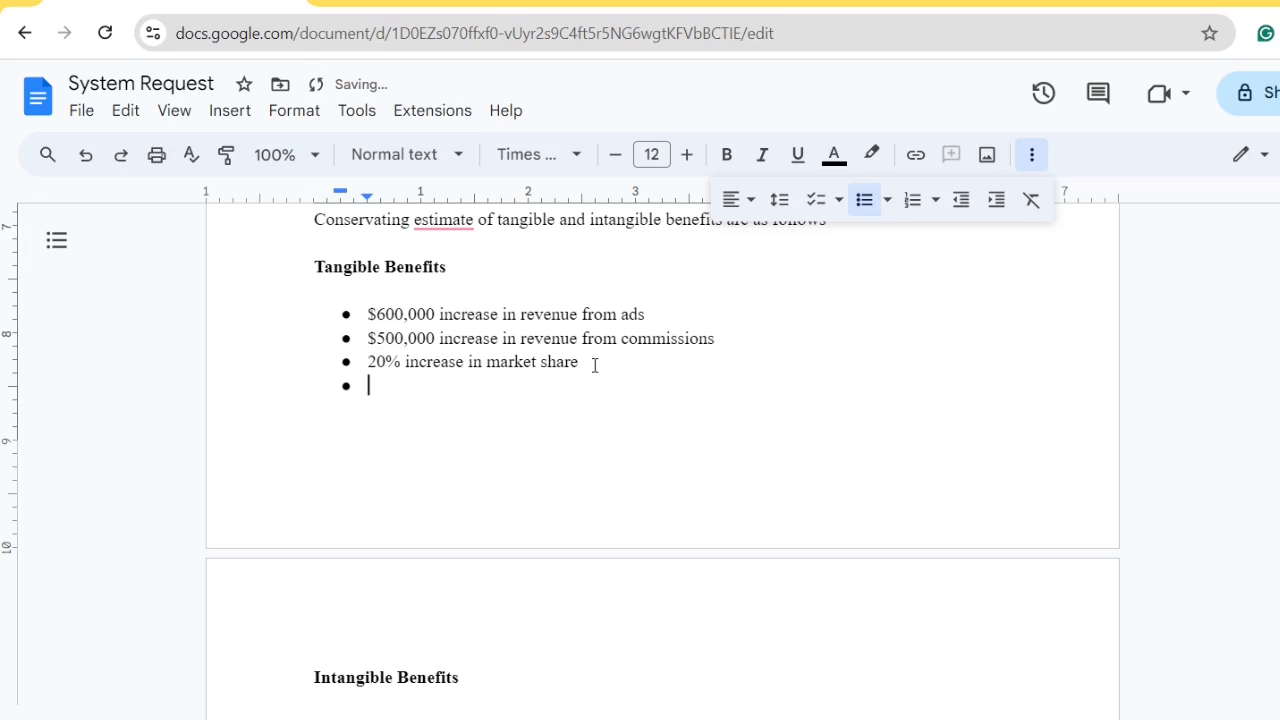
pyautogui.press('BackSpace')
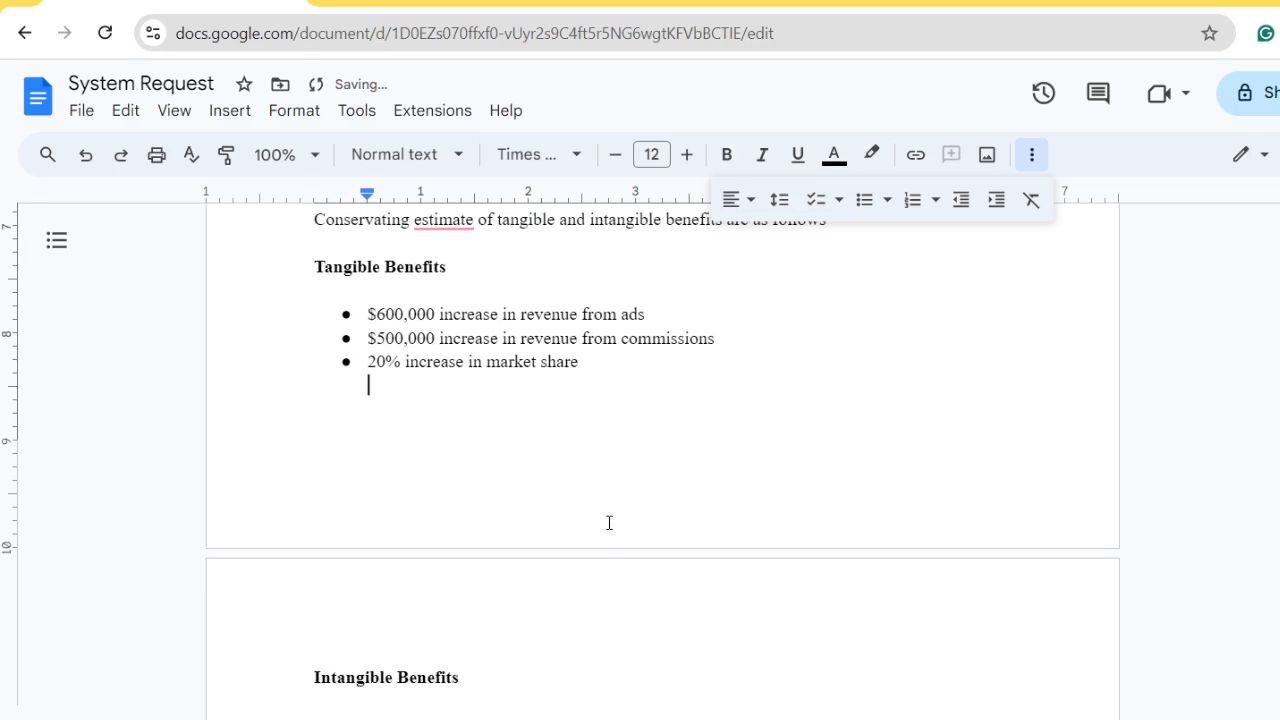
# Insert an empty bullet below the Intangible Benefits heading, with a spacer line above it
pyautogui.scroll(-3, 600, 545)
pyautogui.click(509, 342)
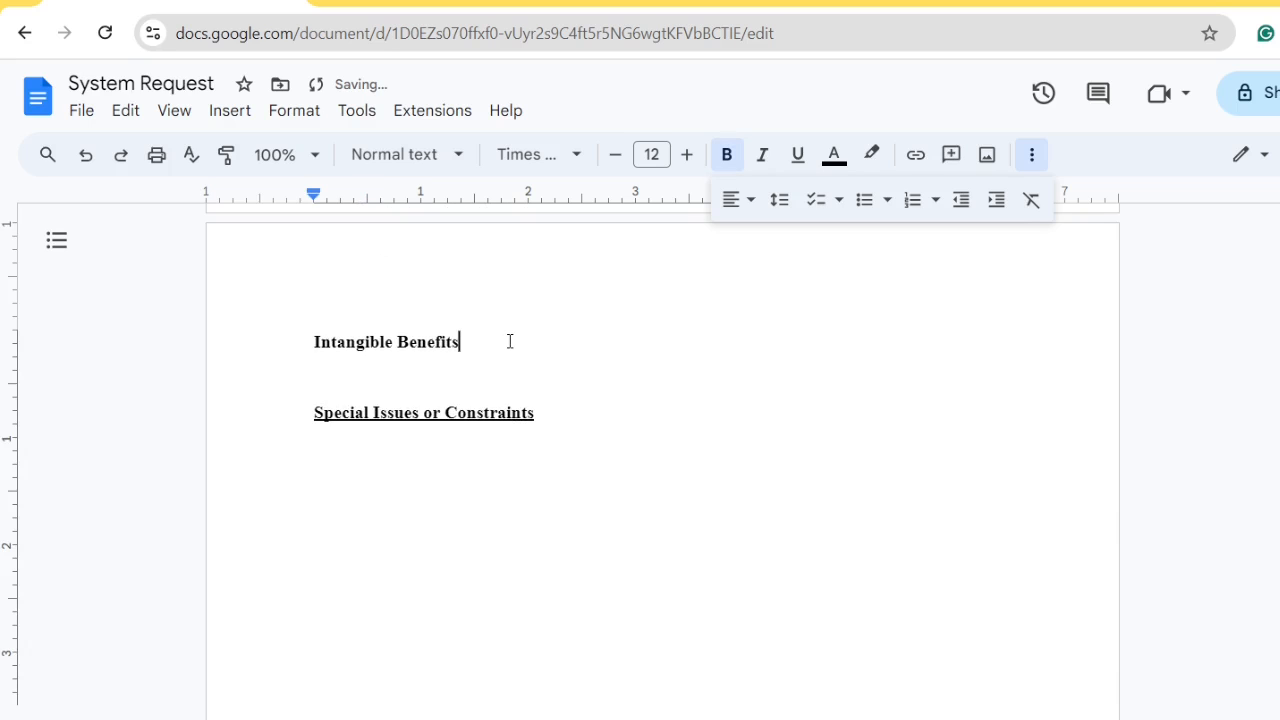
pyautogui.press('Return')
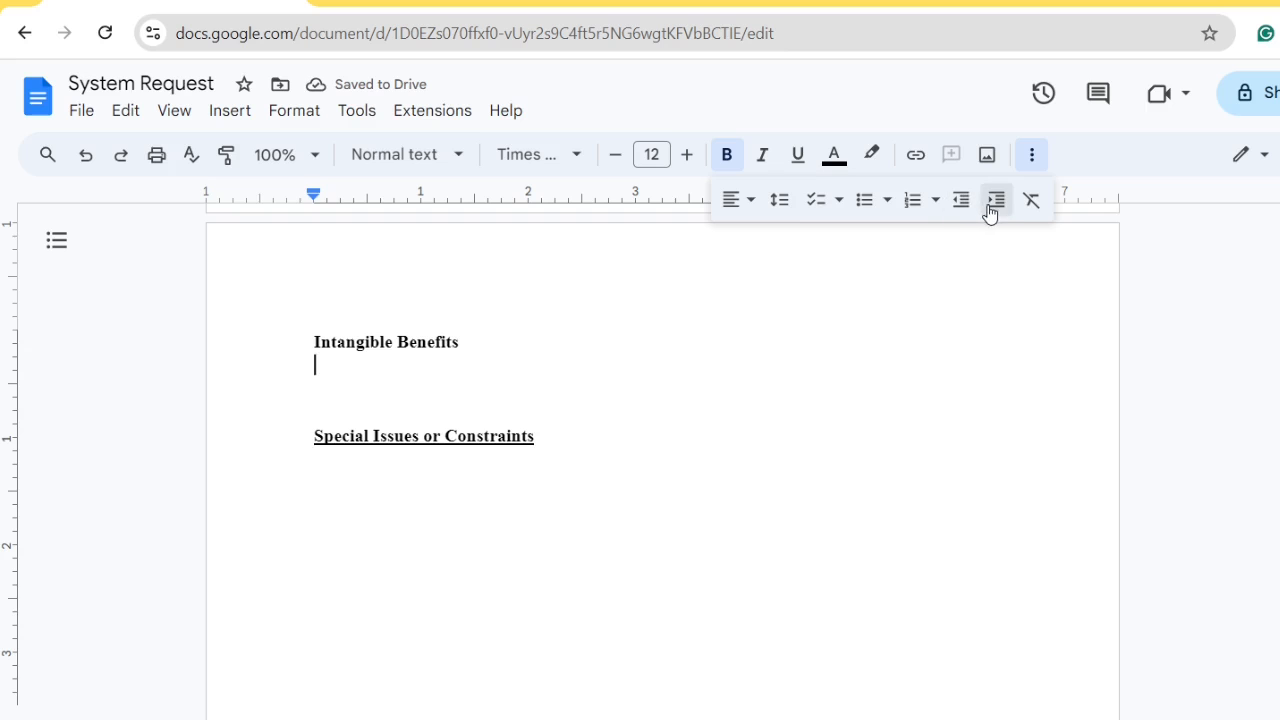
pyautogui.click(863, 203)
pyautogui.scroll(4, 830, 396)
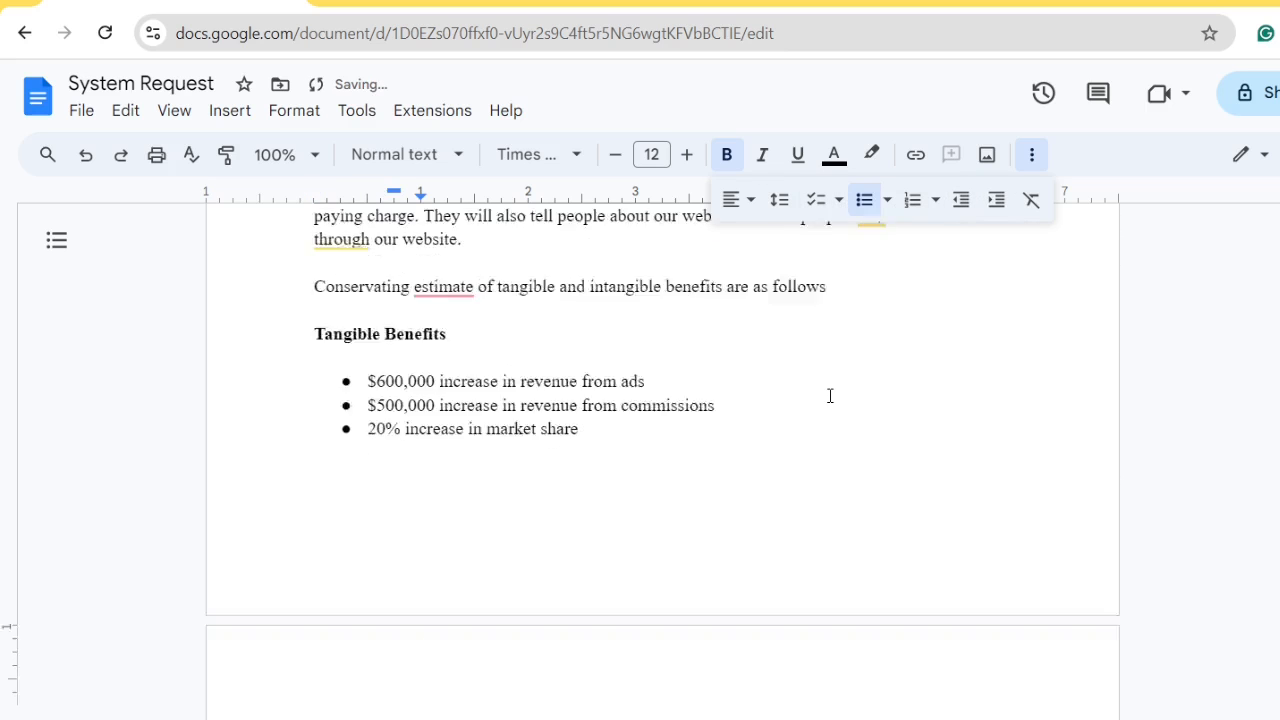
pyautogui.scroll(-4, 830, 396)
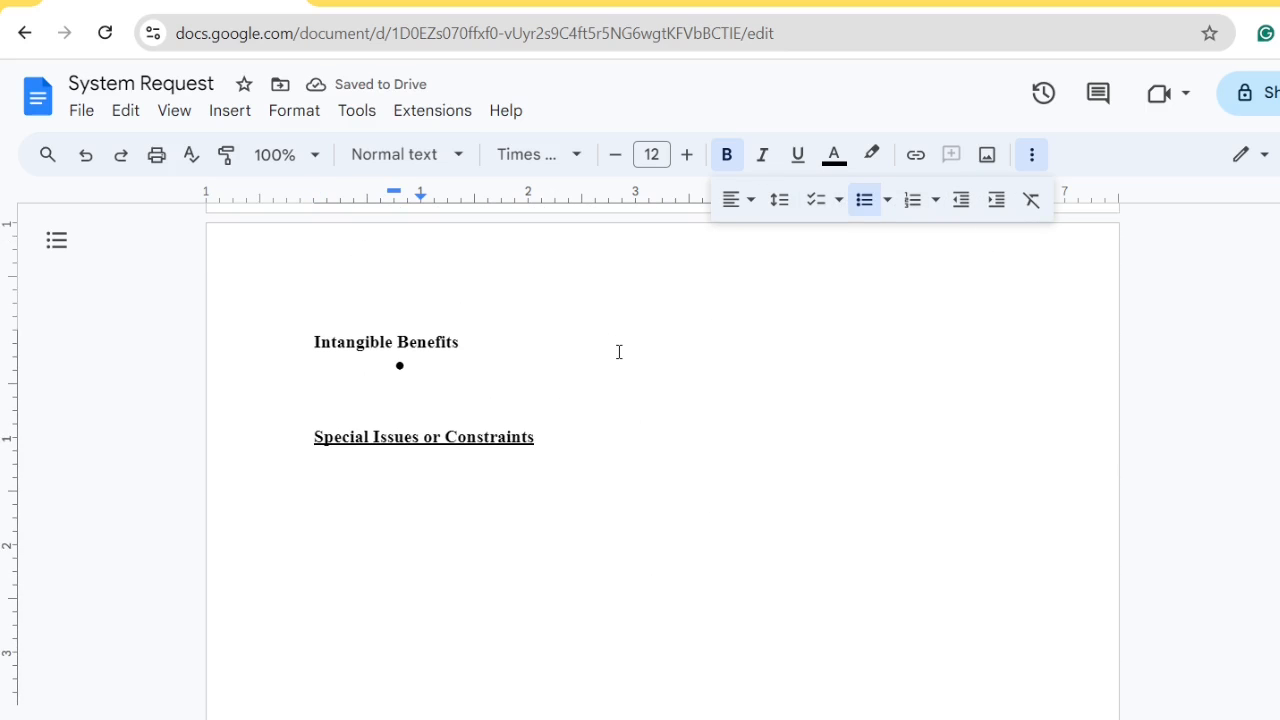
pyautogui.click(619, 352)
pyautogui.press('Return')
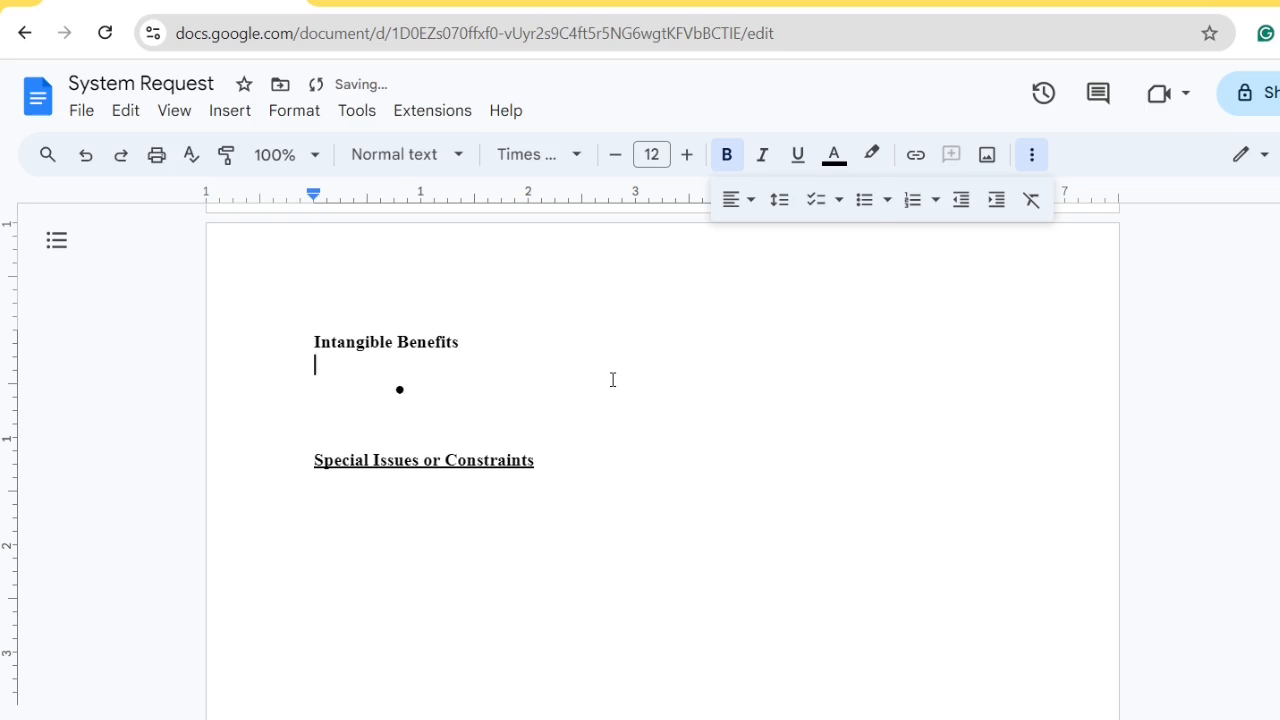
pyautogui.click(612, 380)
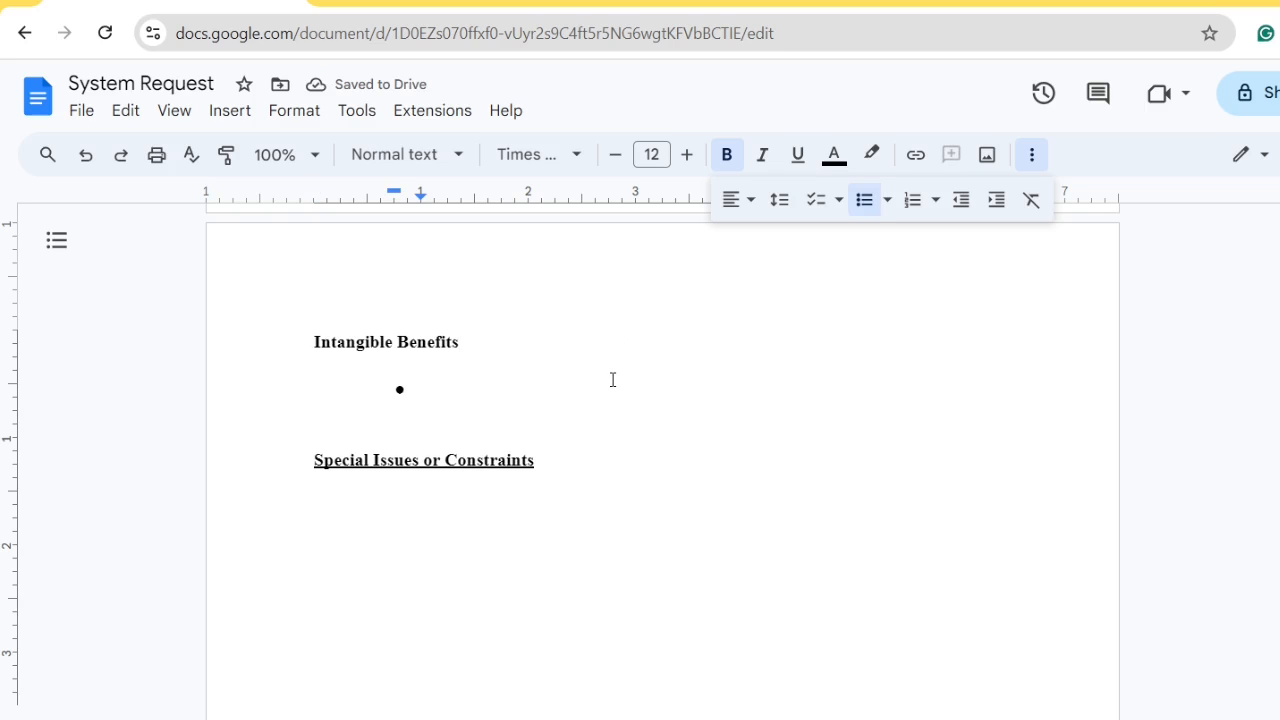
# Type the bullet 'Increase of using website after user's satisfaction' and remove its bold formatting
pyautogui.write('increase')
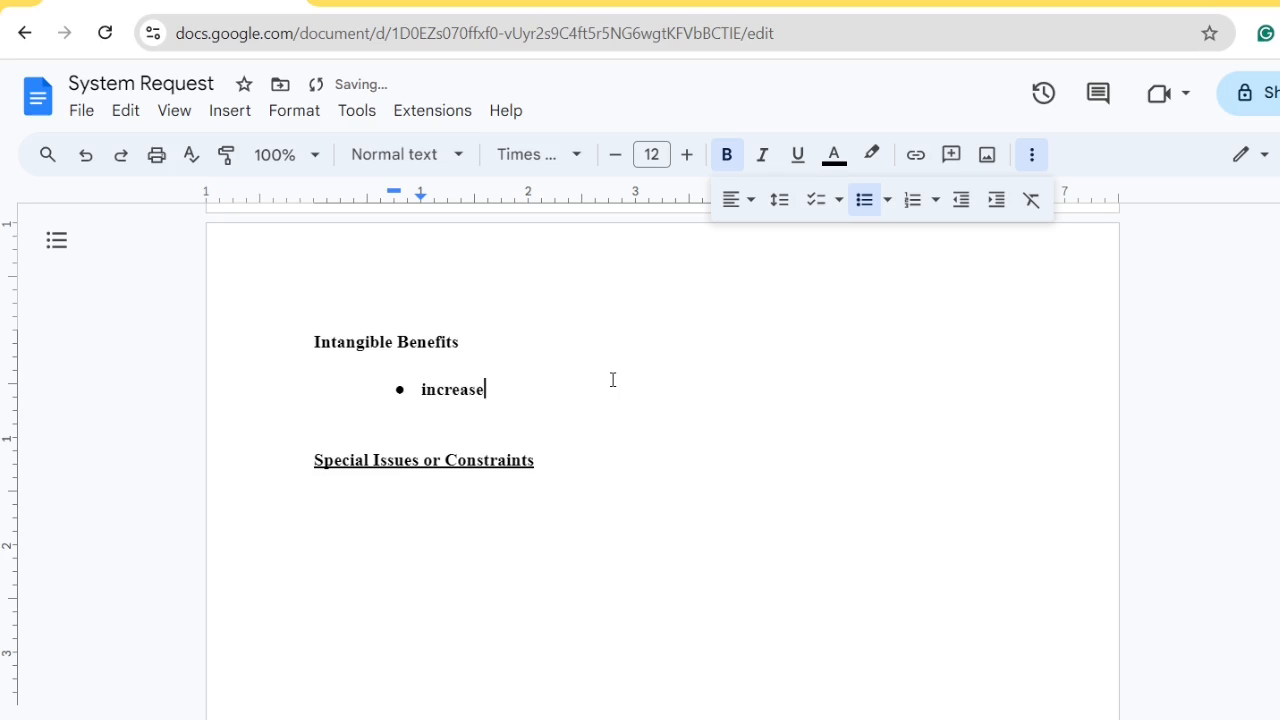
pyautogui.press('Left')
pyautogui.press('Left')
pyautogui.press('Left')
pyautogui.press('Left')
pyautogui.press('Left')
pyautogui.press('Left')
pyautogui.press('Left')
pyautogui.press('BackSpace')
pyautogui.write('I')
pyautogui.press('Right')
pyautogui.press('Right')
pyautogui.press('Right')
pyautogui.press('Right')
pyautogui.press('Right')
pyautogui.press('Right')
pyautogui.press('Right')
pyautogui.write('of using ')
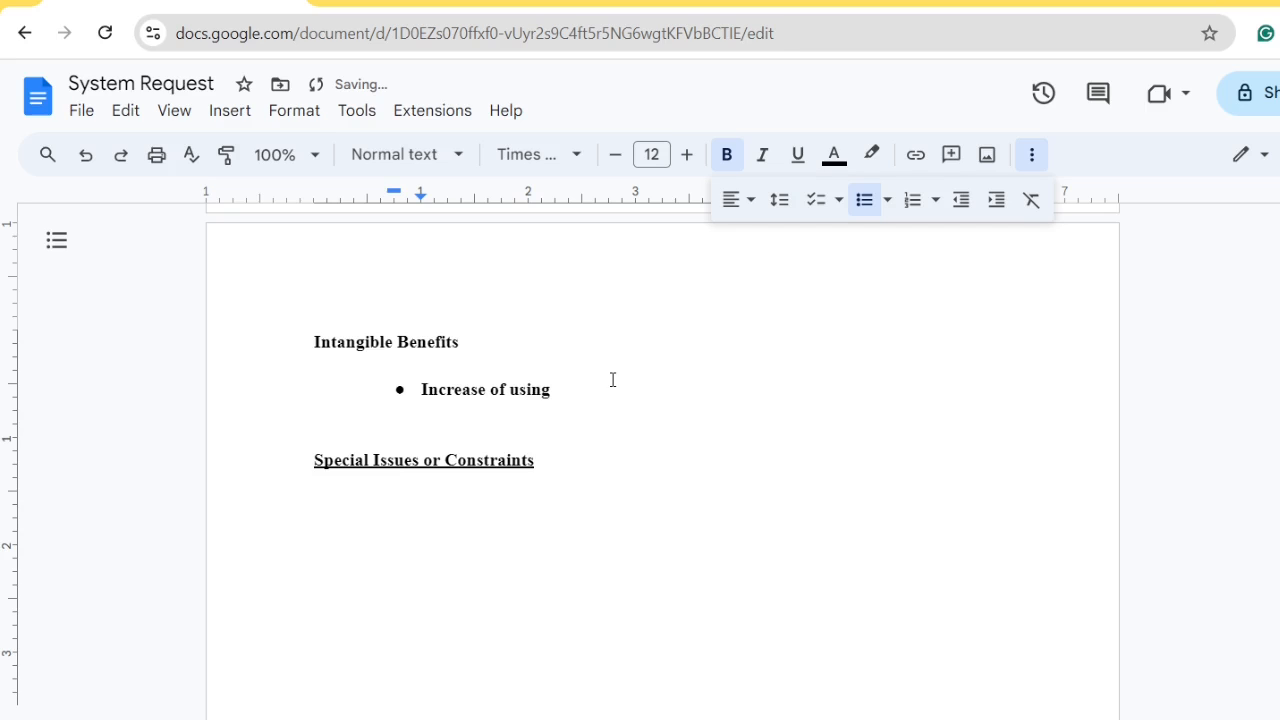
pyautogui.write("website after user 's stat")
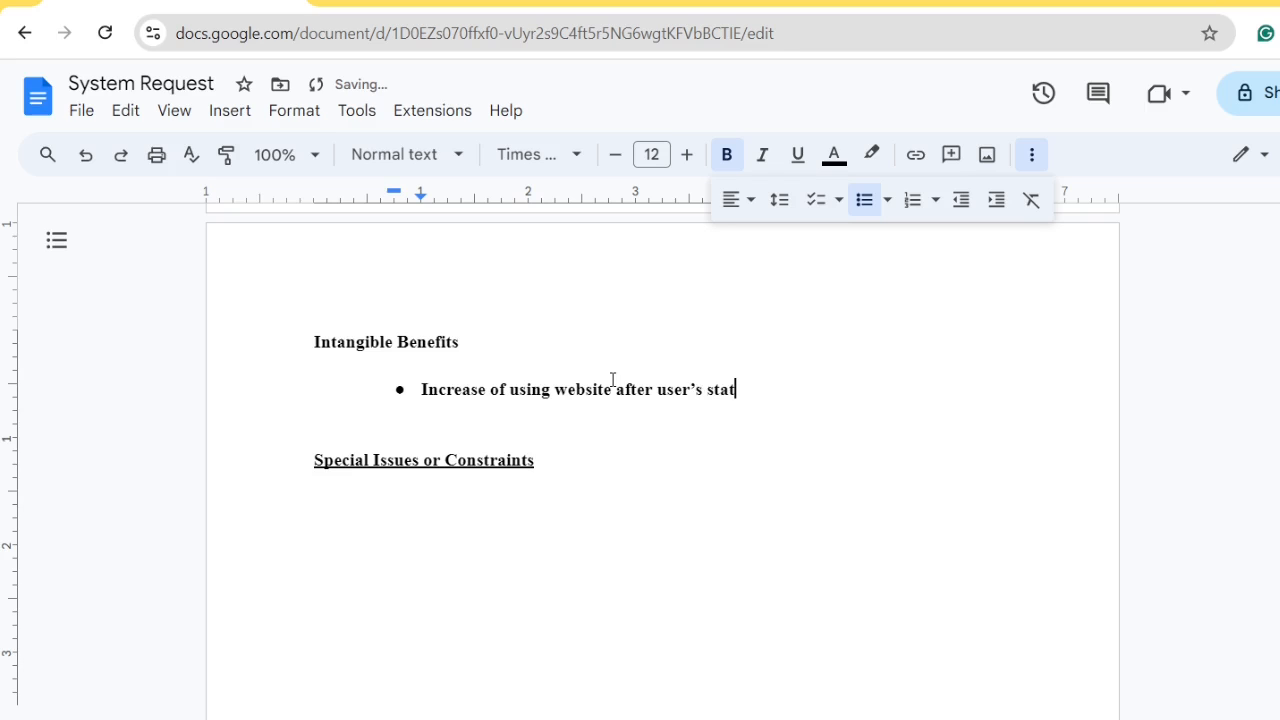
pyautogui.press('BackSpace')
pyautogui.press('BackSpace')
pyautogui.press('BackSpace')
pyautogui.write('ati')
pyautogui.press('Tab')
pyautogui.moveTo(808, 391); pyautogui.dragTo(424, 388)
pyautogui.hotkey('ctrl', 'b')
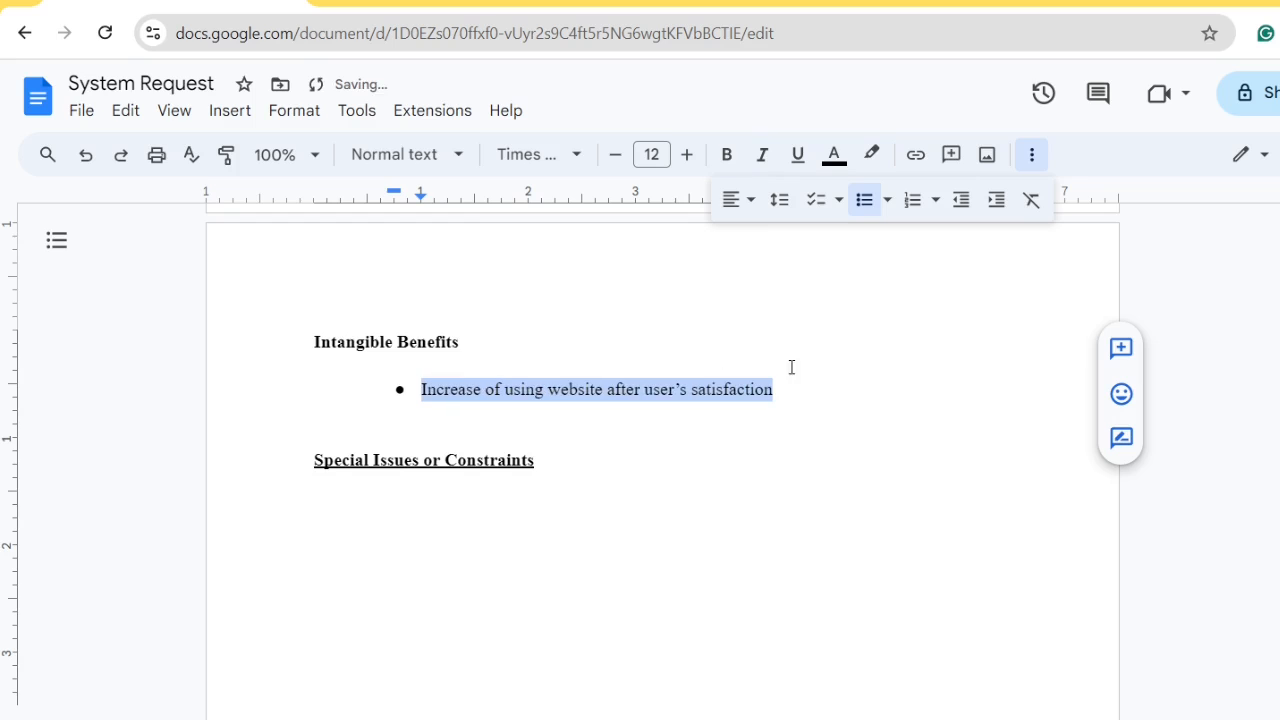
# After the satisfaction bullet, add a new bullet reading 'Customer ease of complaining'
pyautogui.click(828, 394)
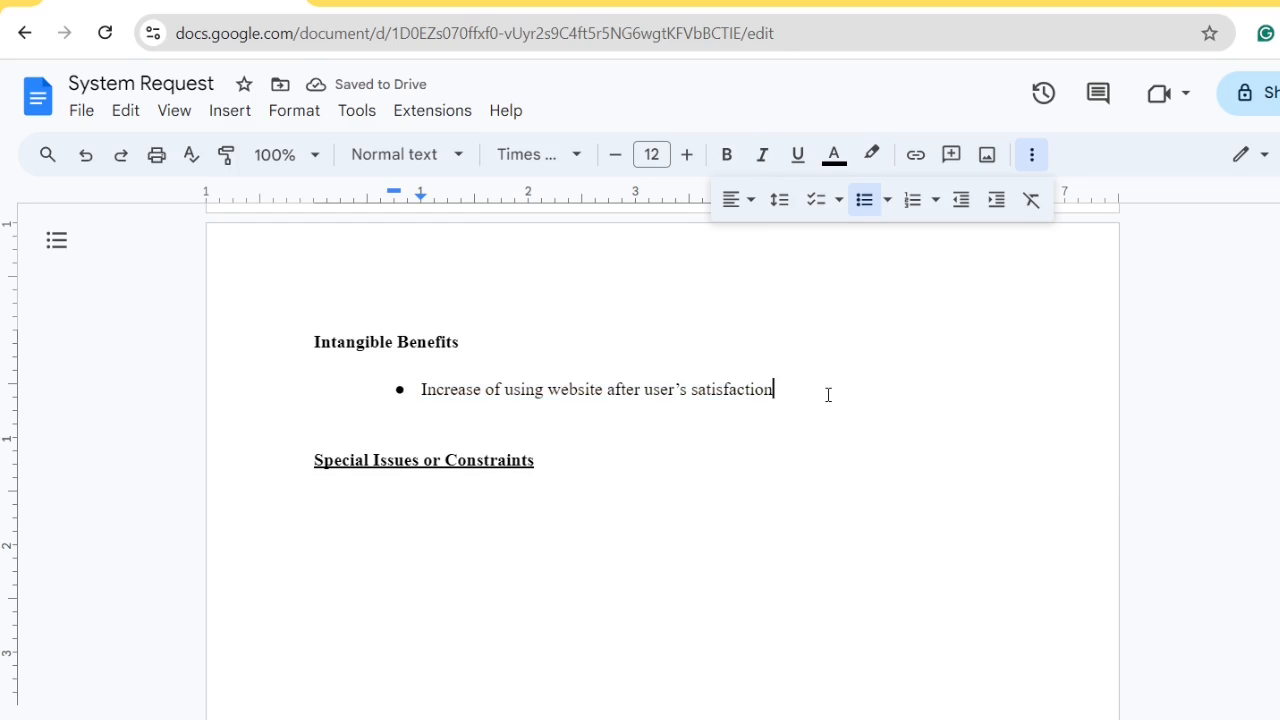
pyautogui.press('Return')
pyautogui.write('C')
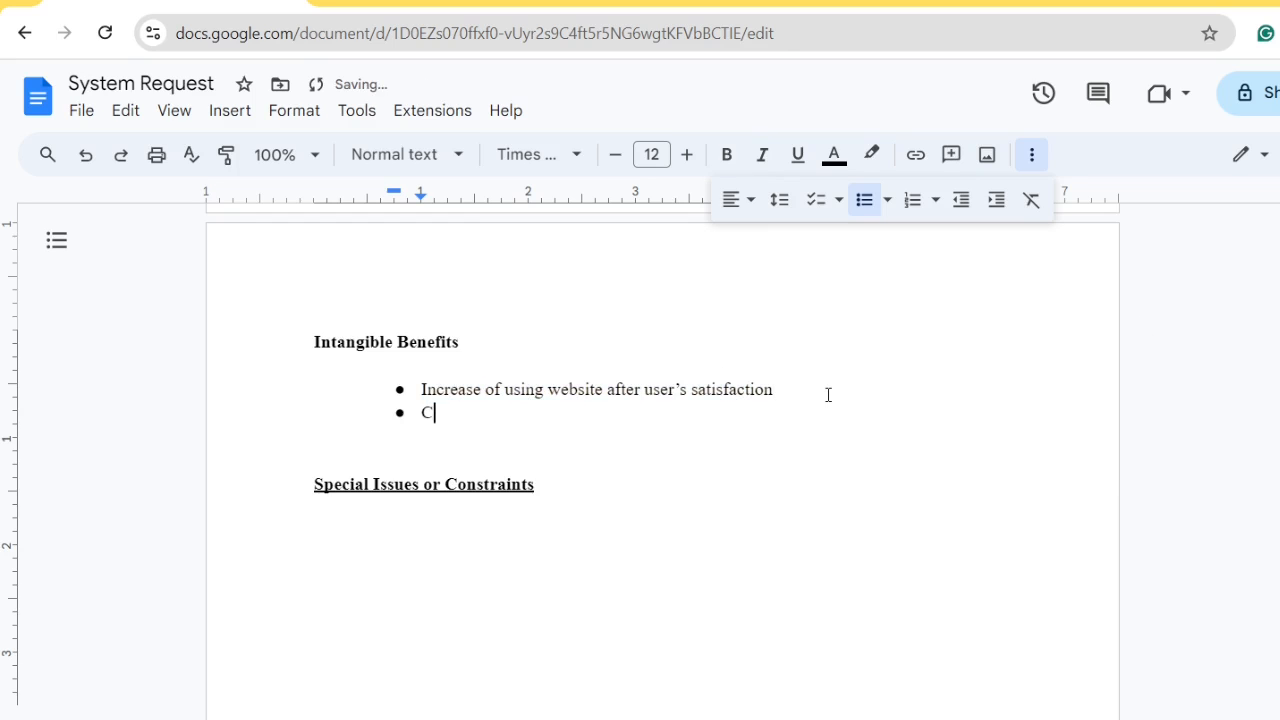
pyautogui.write('ustomer ease of ')
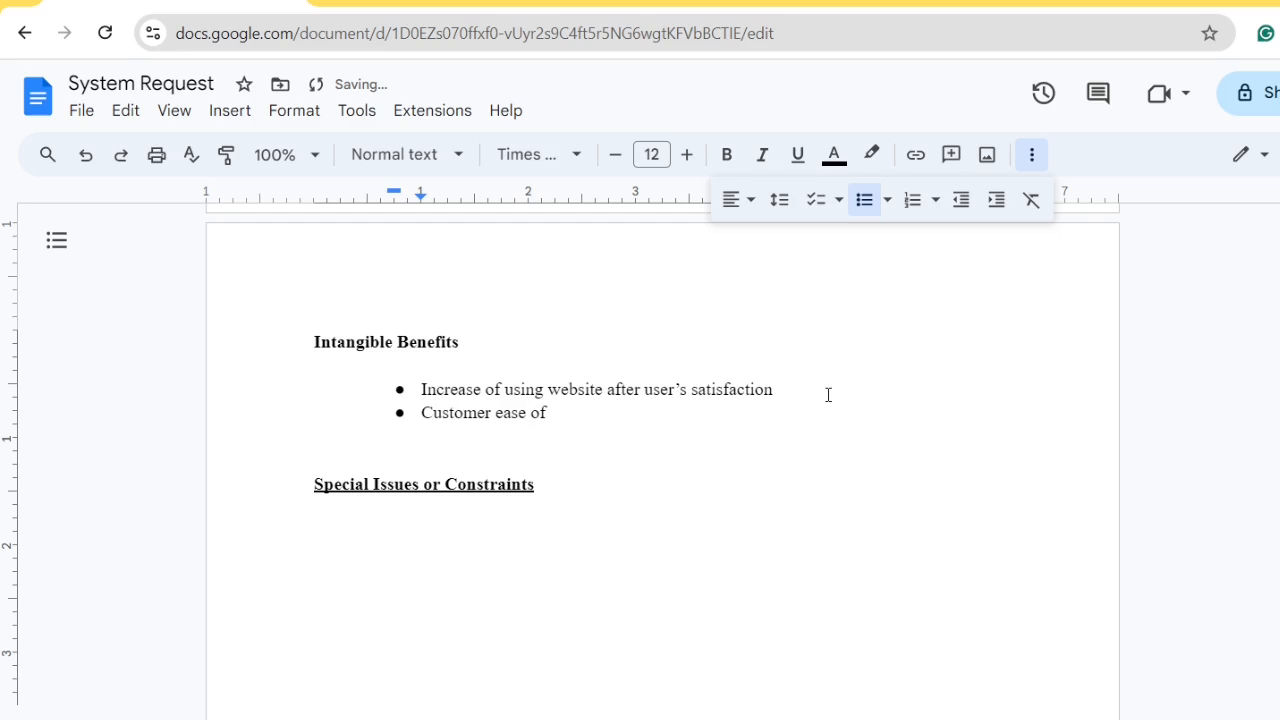
pyautogui.write('complain')
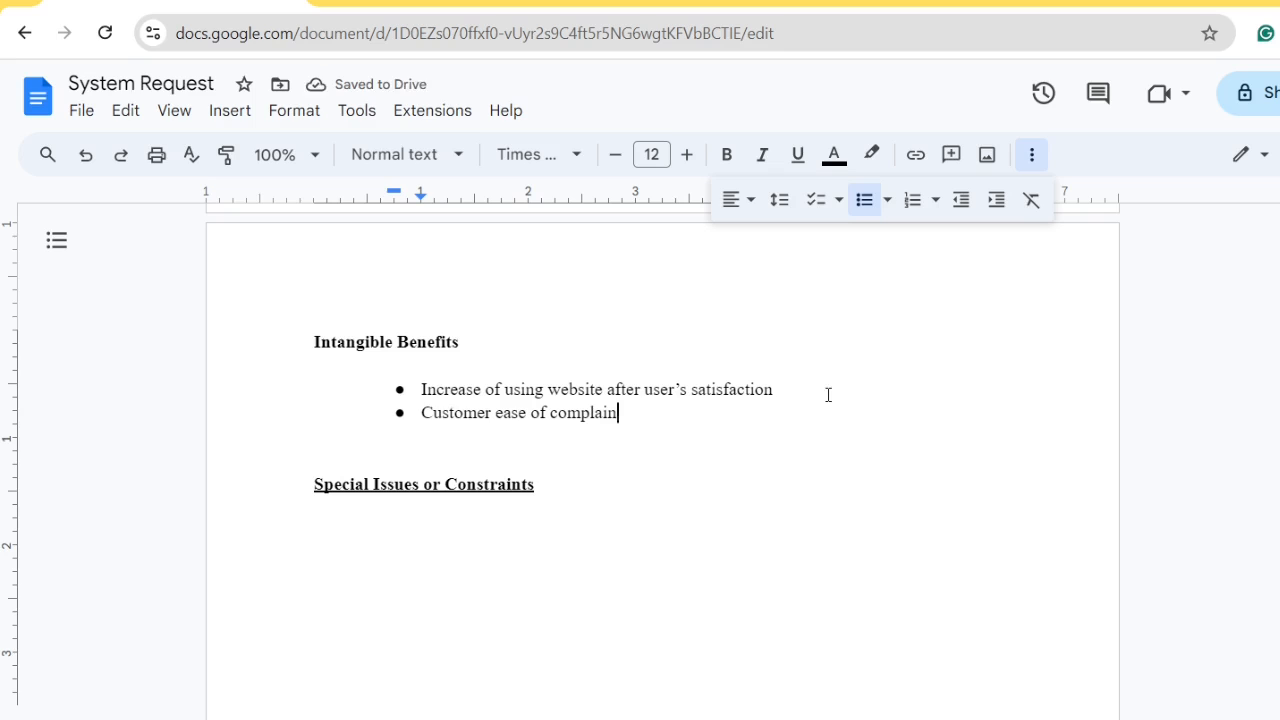
pyautogui.write('ing')
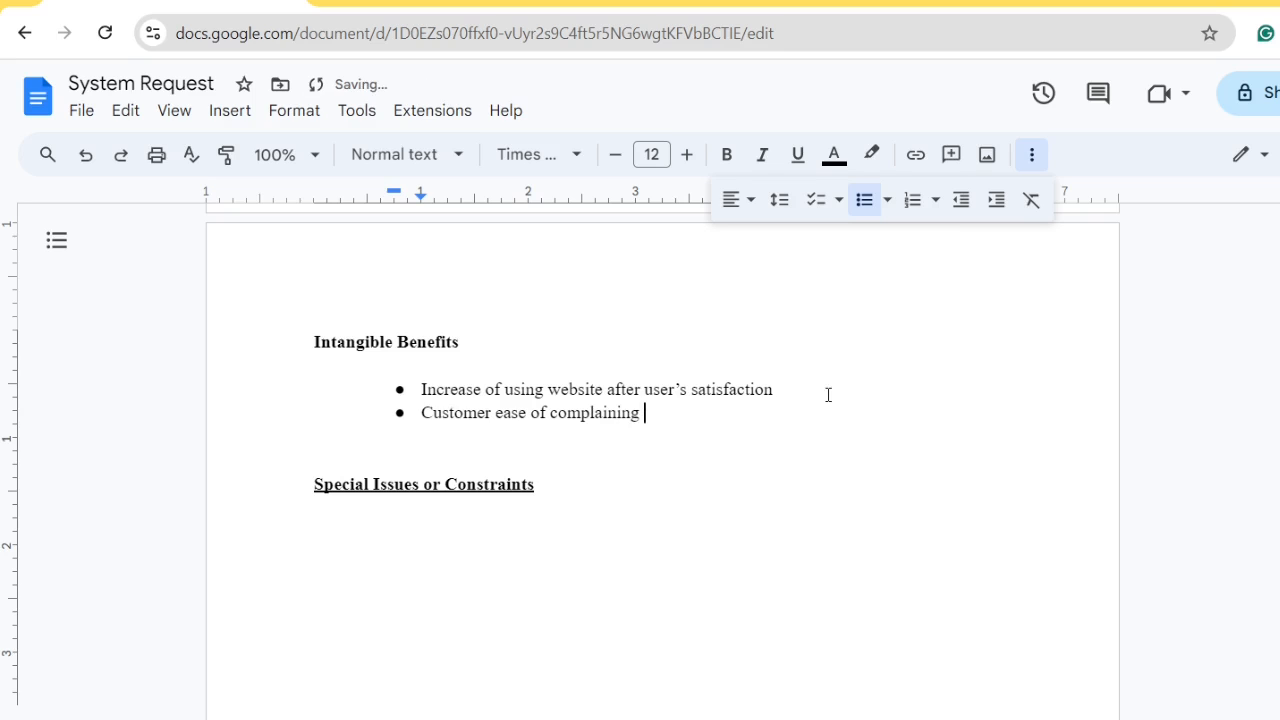
# Add a colon to 'Special Issues or Constraints' and create an indented, plain-text bullet below it
pyautogui.doubleClick(557, 480)
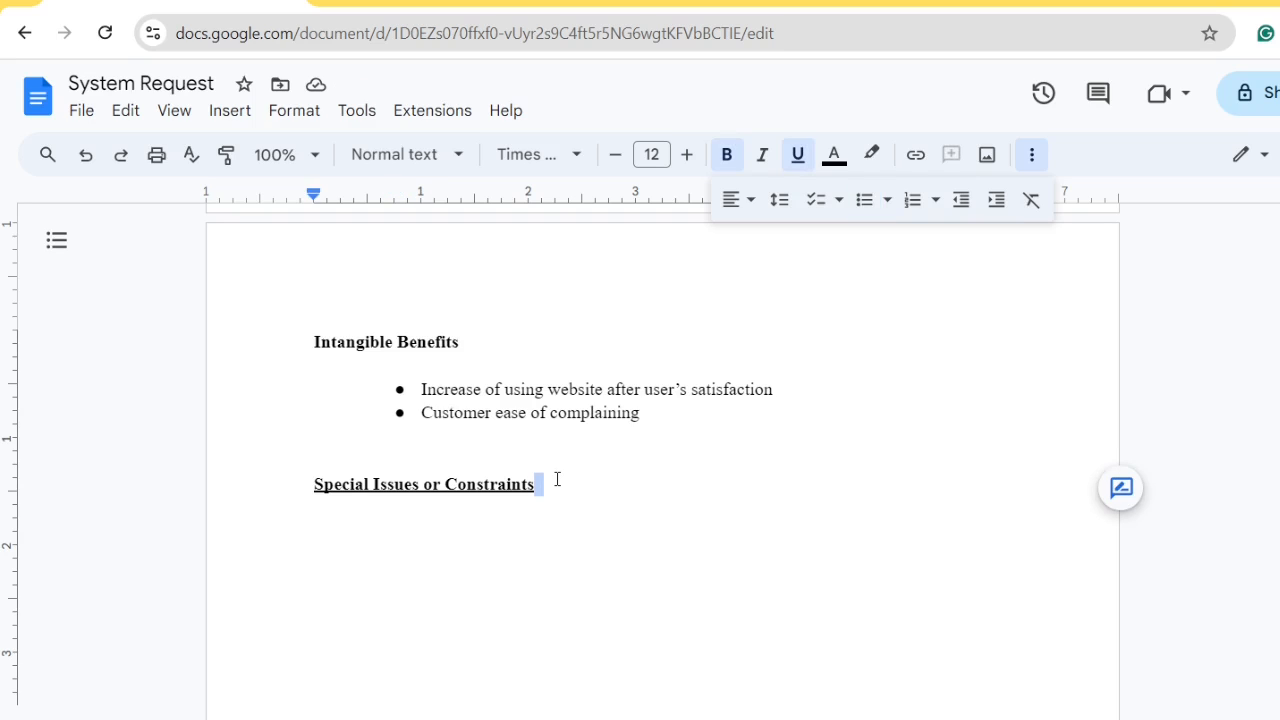
pyautogui.write(':')
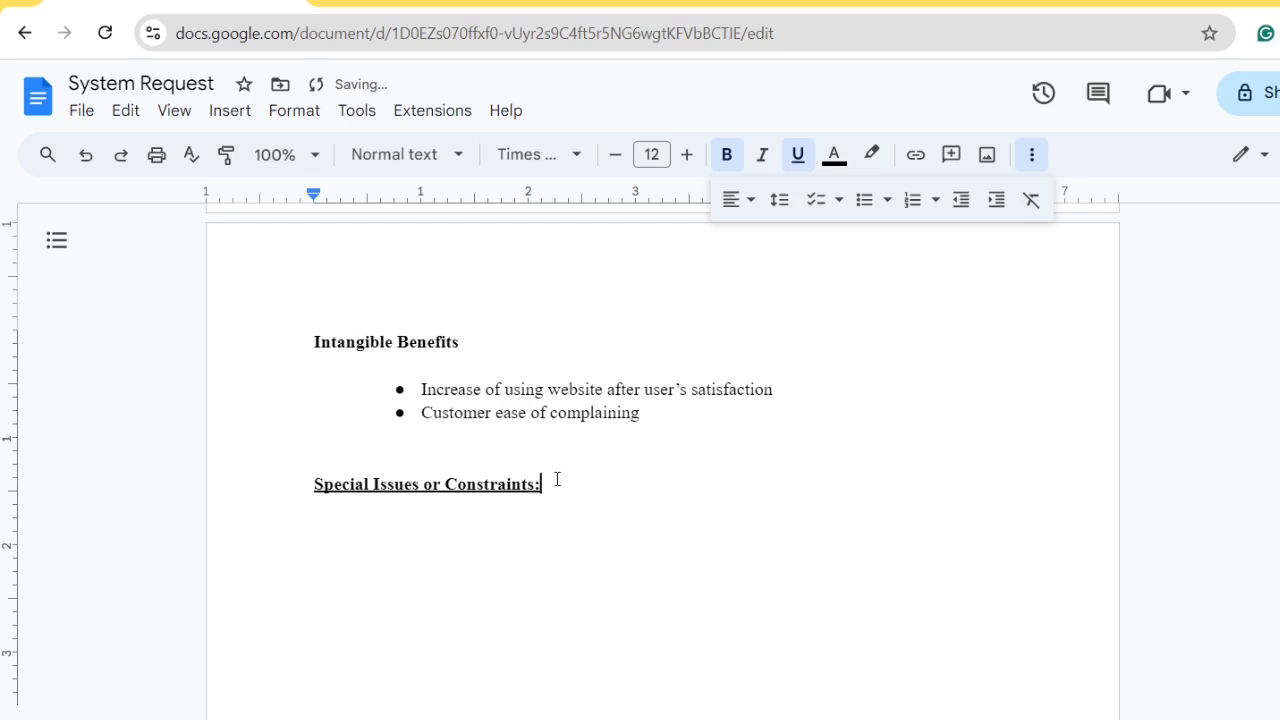
pyautogui.press('Return')
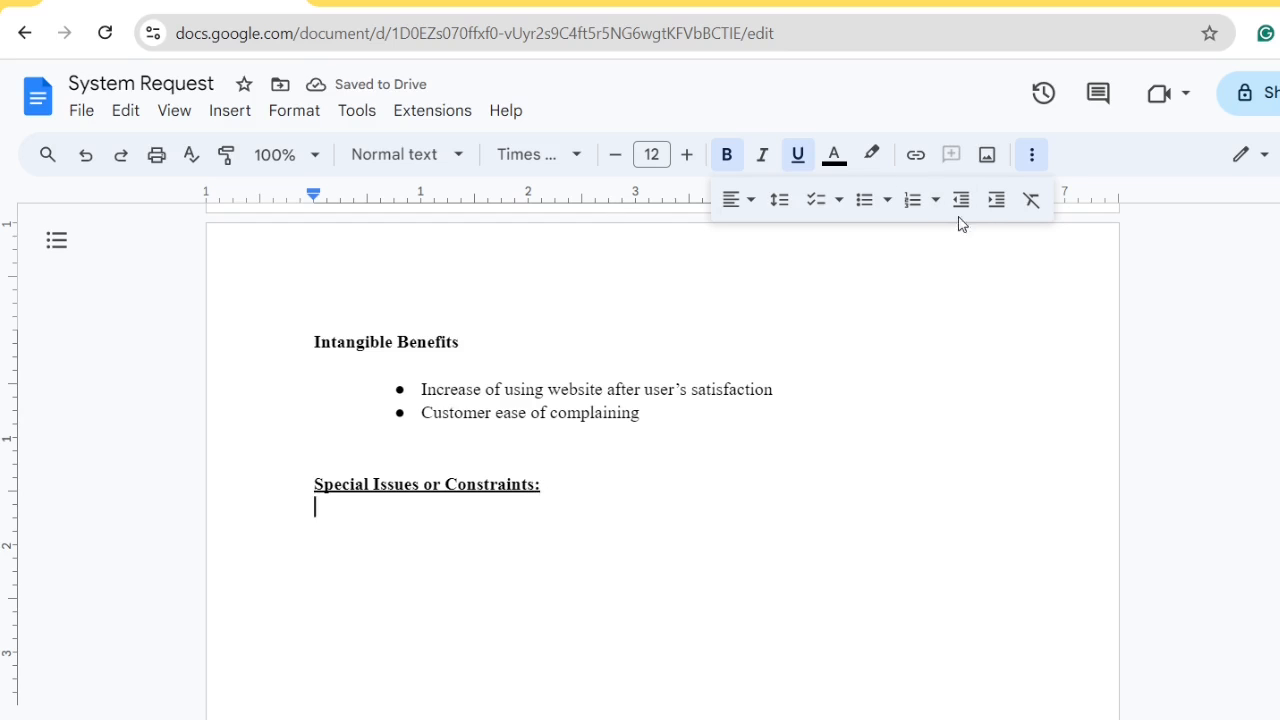
pyautogui.click(996, 201)
pyautogui.click(862, 205)
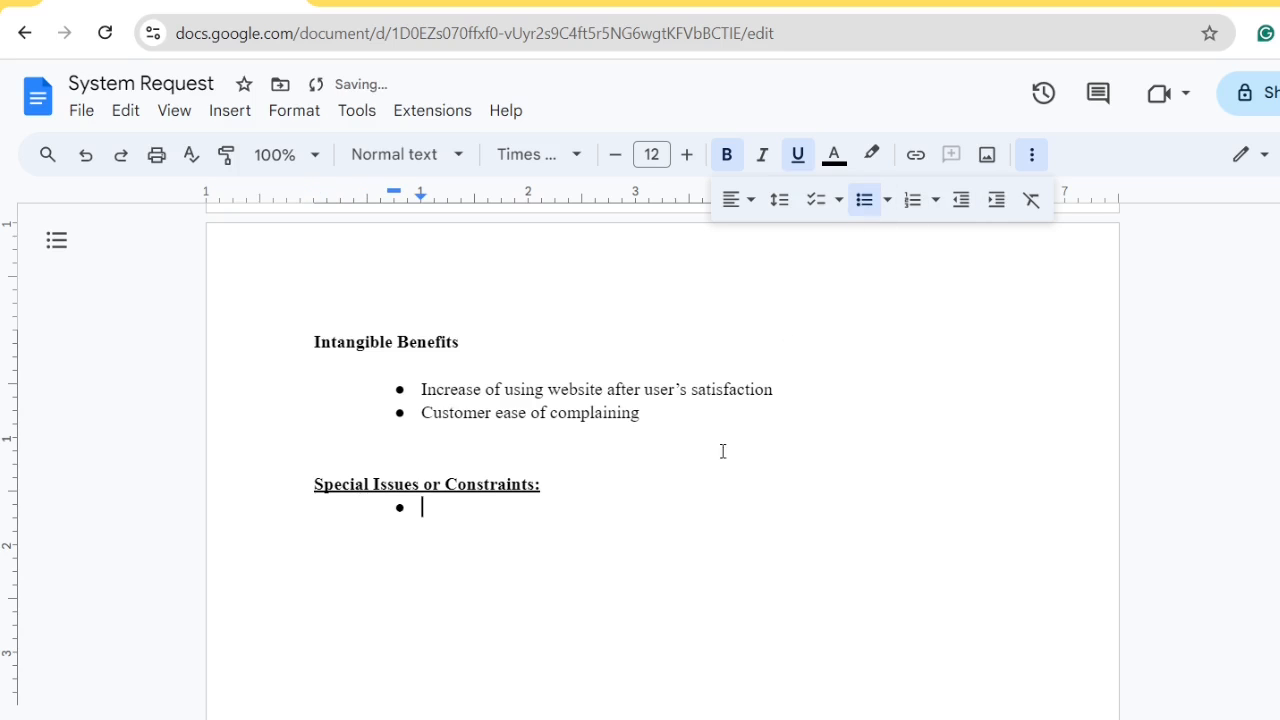
pyautogui.click(660, 484)
pyautogui.press('Return')
pyautogui.click(598, 525)
pyautogui.hotkey('ctrl', 'u')
pyautogui.hotkey('ctrl', 'b')
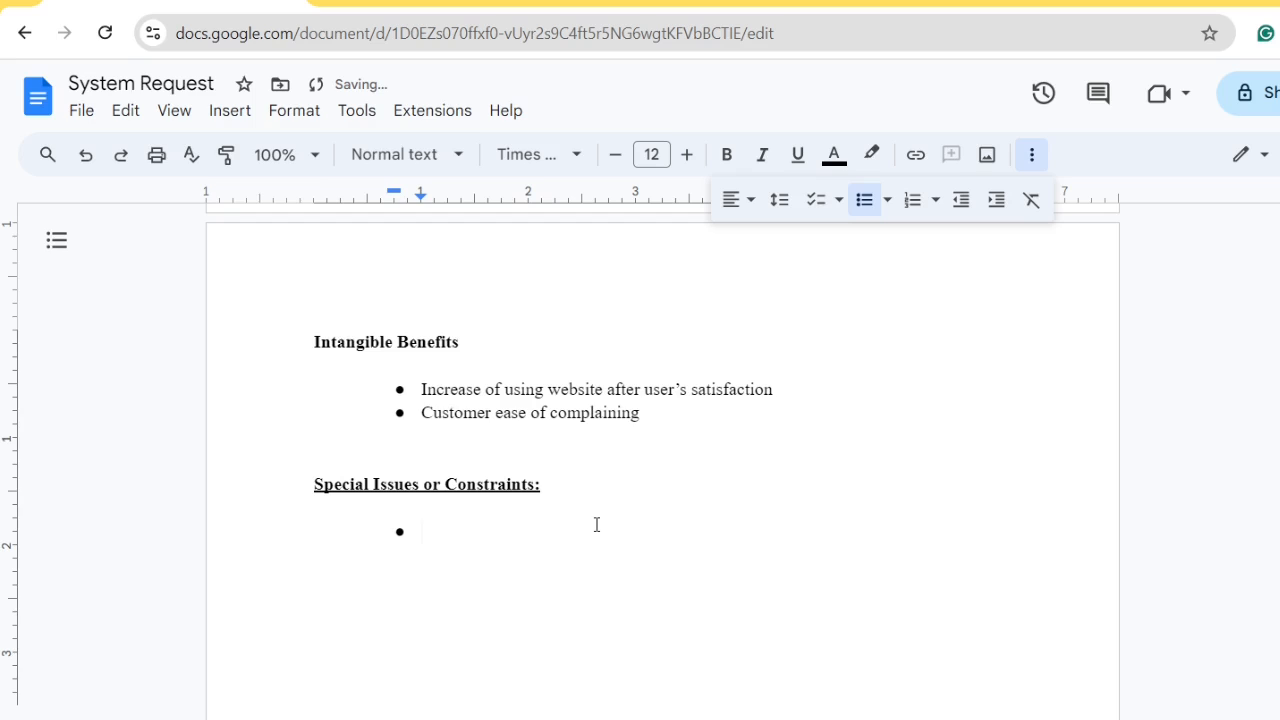
pyautogui.press('Up')
pyautogui.press('Down')
# Write the constraint about changing system rules when the government adds rules, then begin 'If some misfortune'
pyautogui.write('In some c')
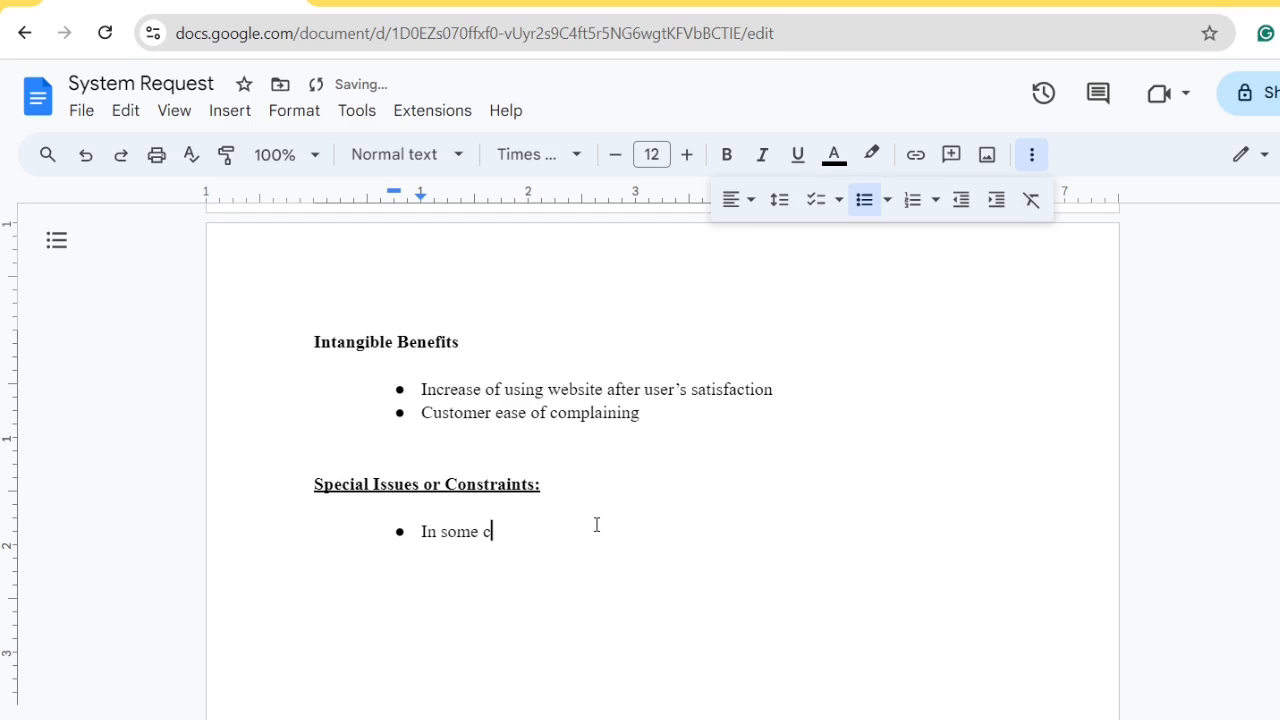
pyautogui.write('ases, if the government ')
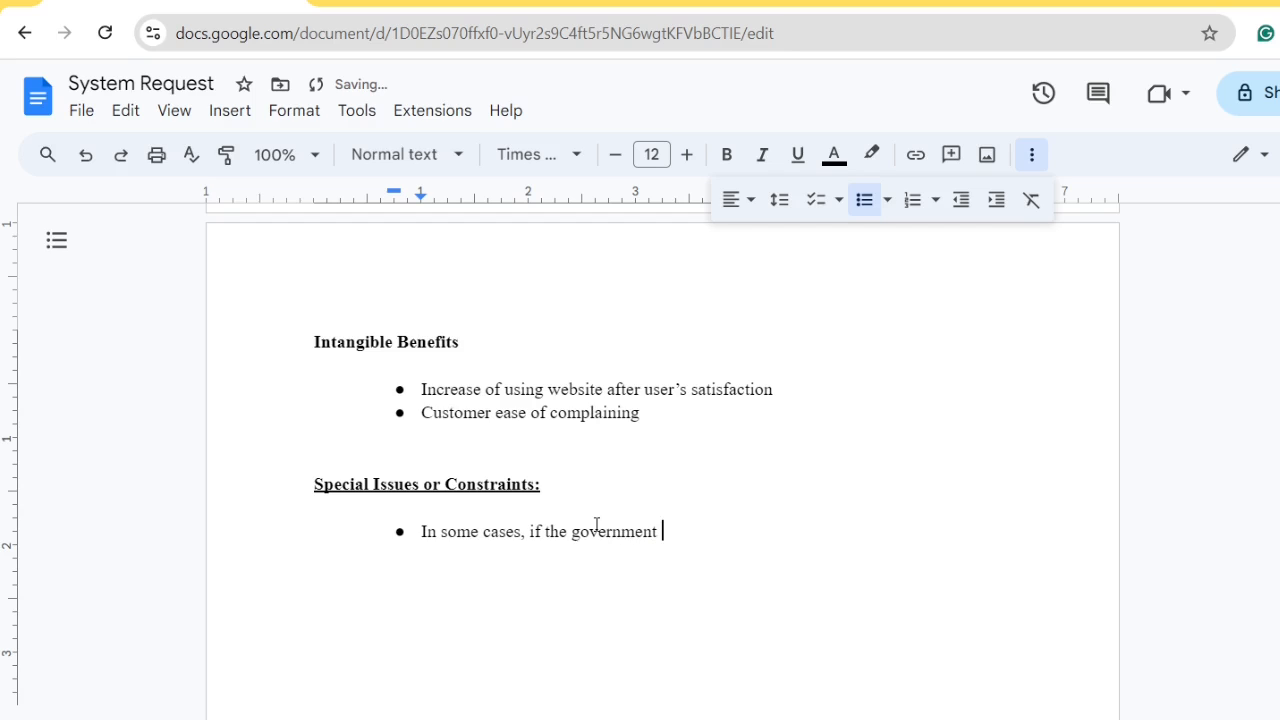
pyautogui.write('comes up with new ')
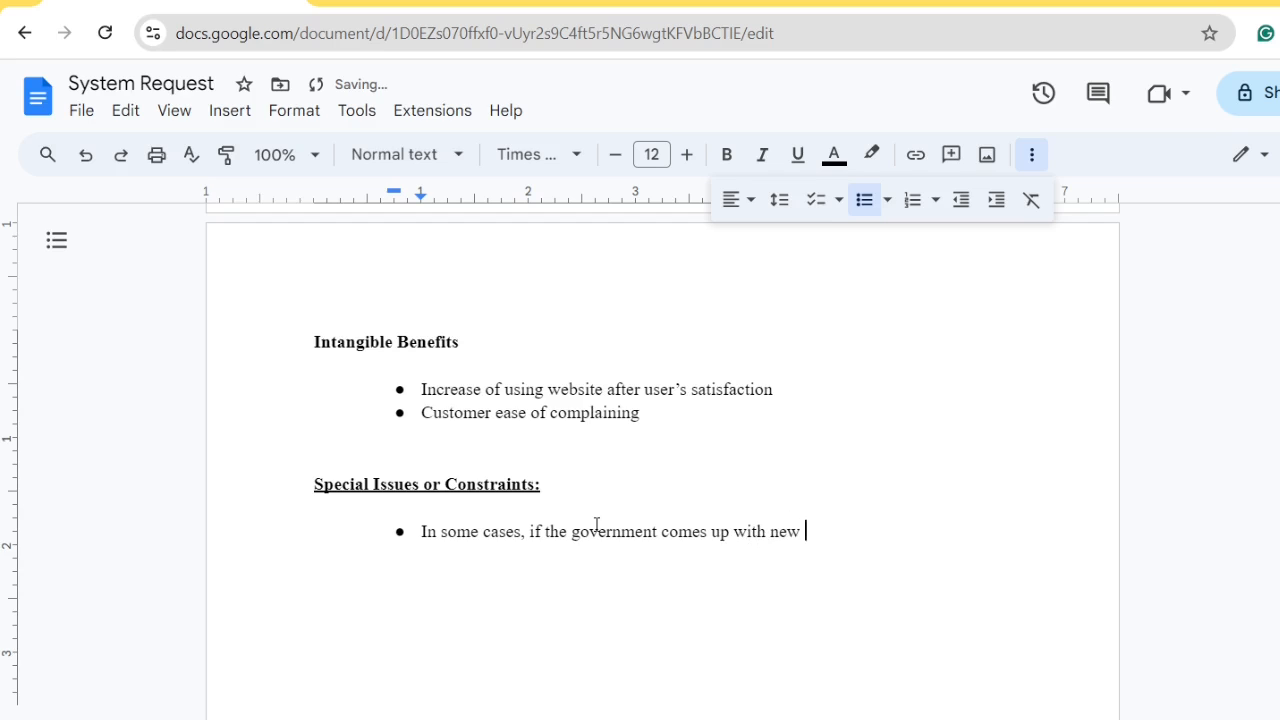
pyautogui.write('rules then we als')
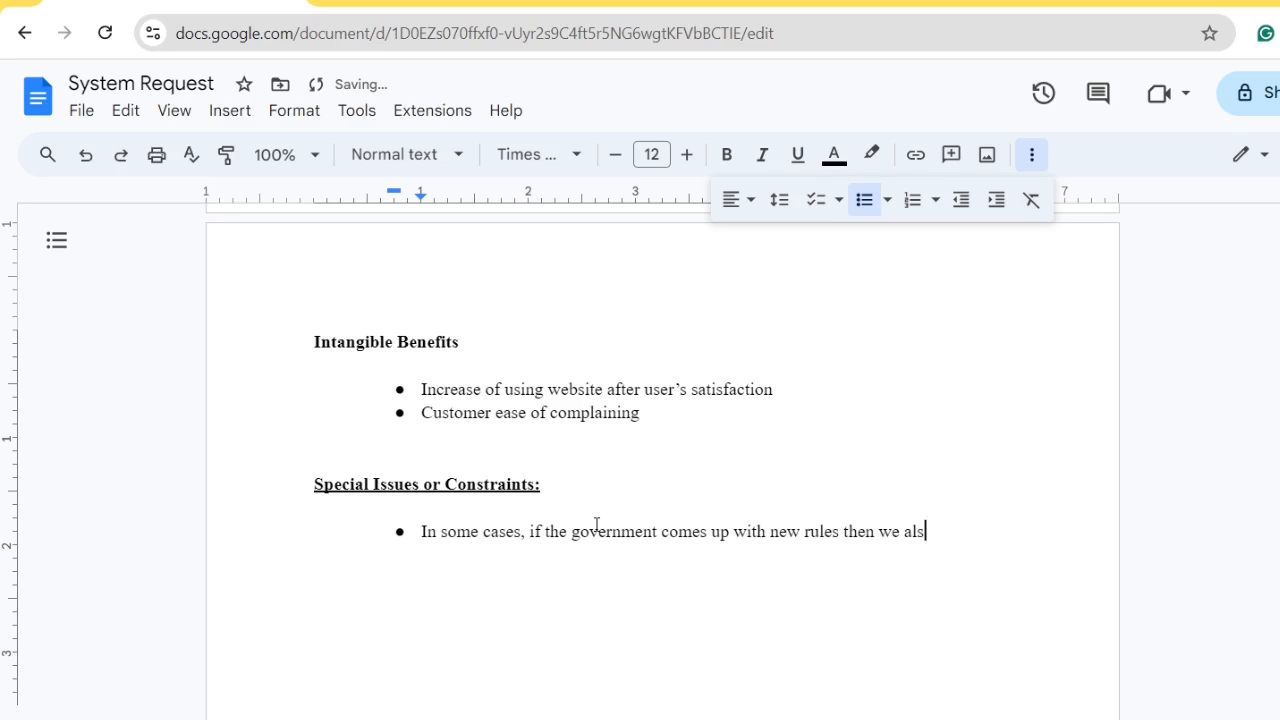
pyautogui.write('o have to change the ')
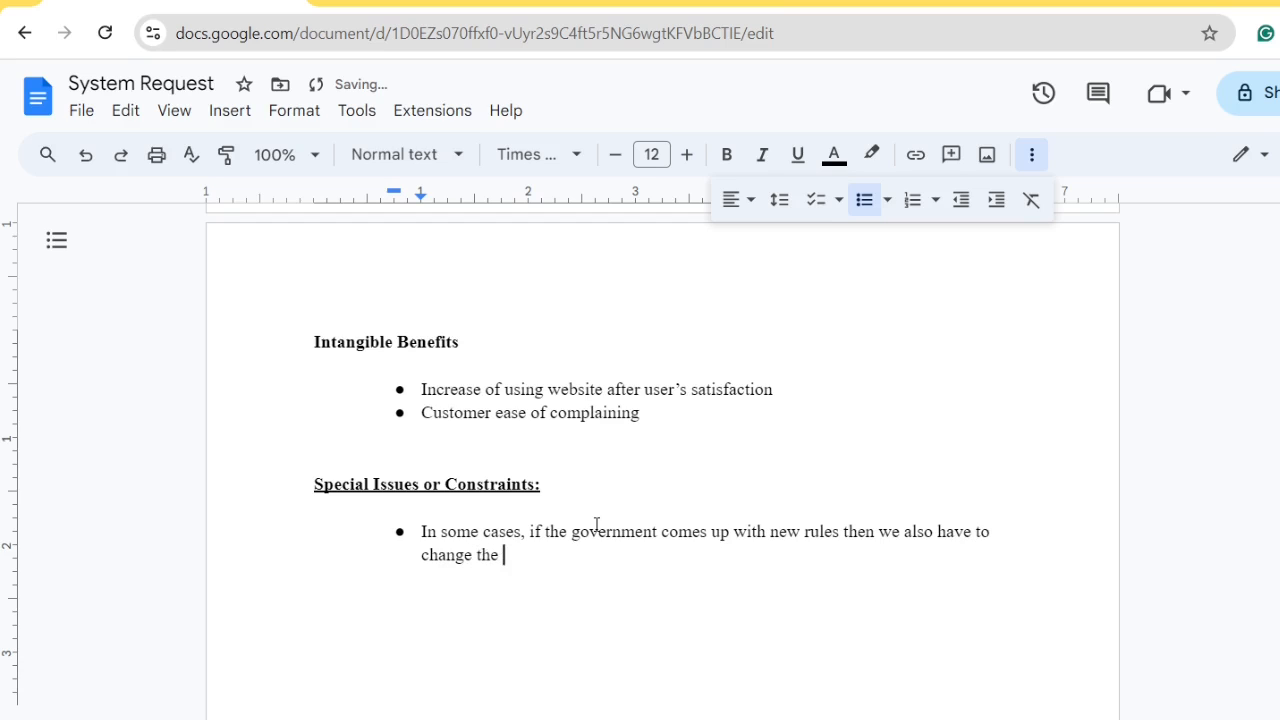
pyautogui.write('rules of our system.')
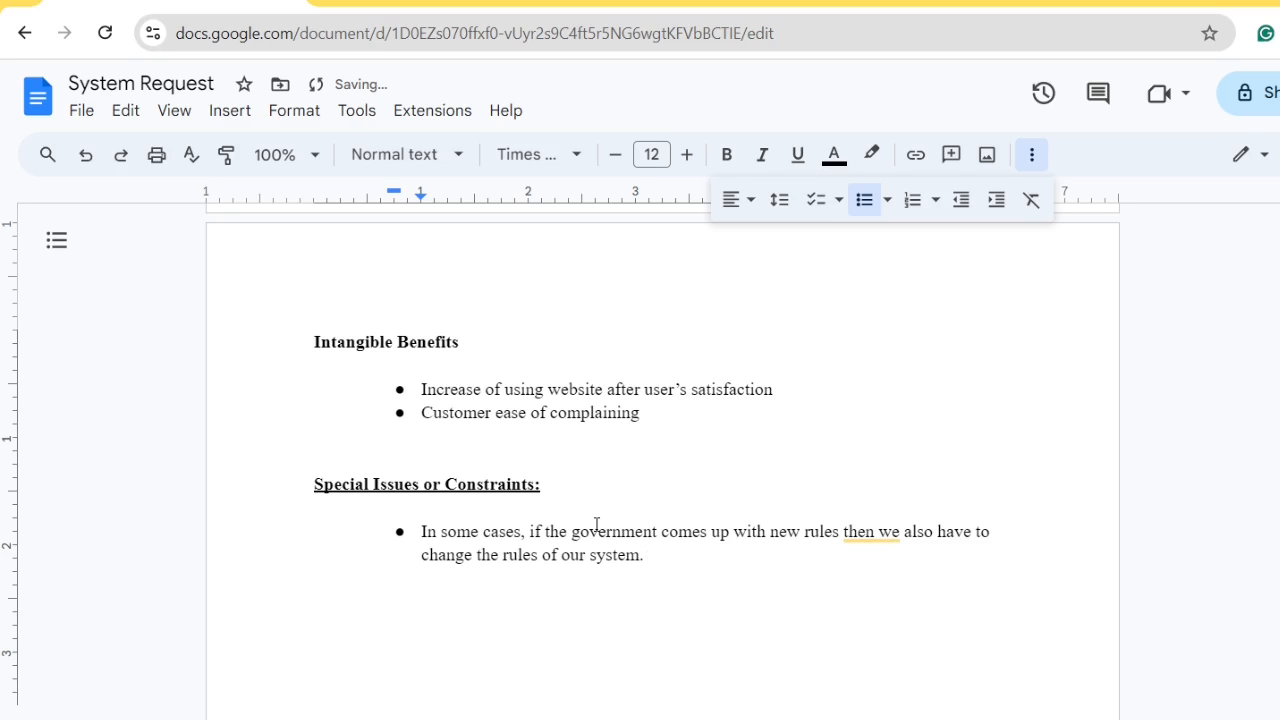
pyautogui.press('Return')
pyautogui.write('If some misfortune')
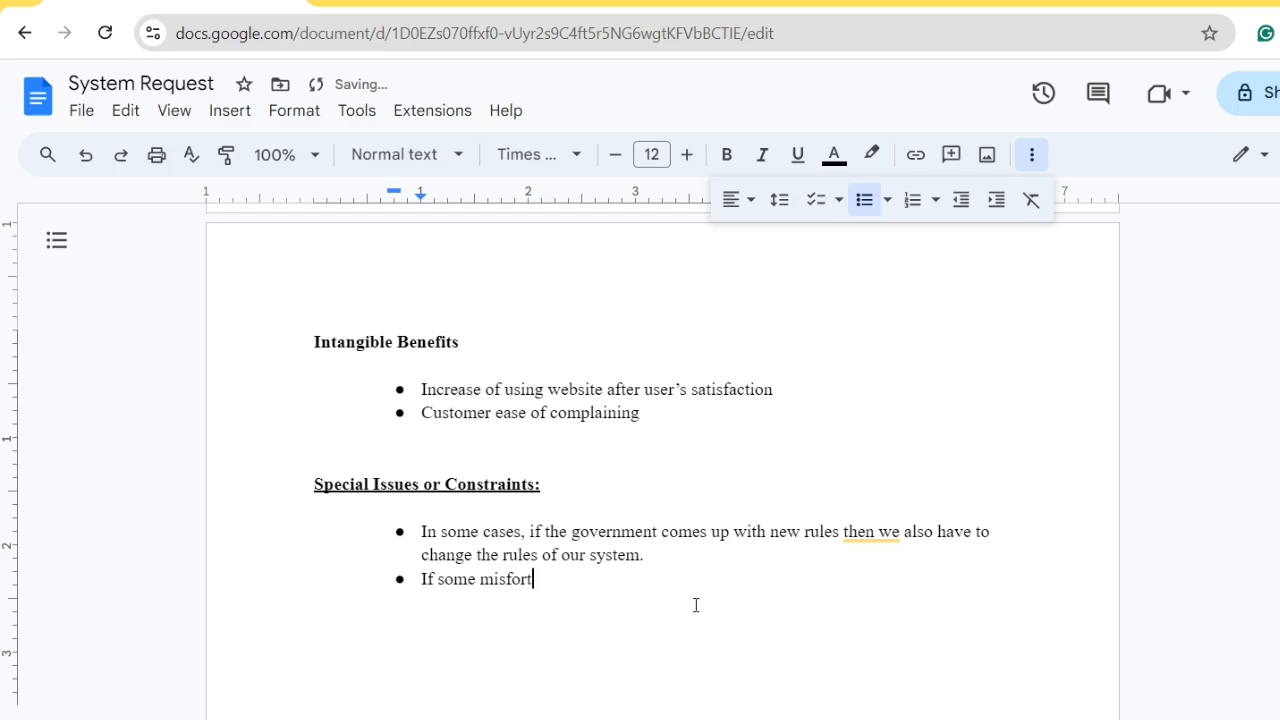
# Insert a blank, unbulleted line between the two constraint bullets
pyautogui.click(714, 560)
pyautogui.press('Return')
pyautogui.press('BackSpace')
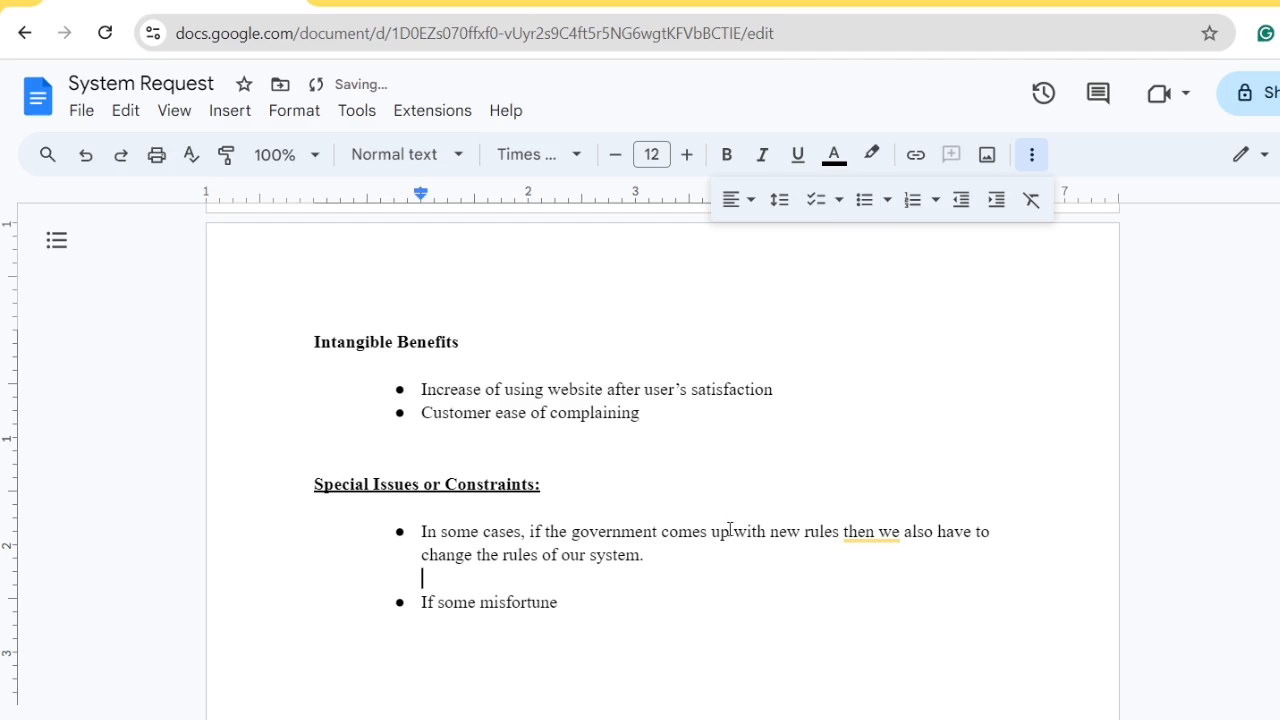
# Finish the misfortune bullet with harassment, 'in the future' fix, and 'This system will add value to our business.'
pyautogui.click(709, 612)
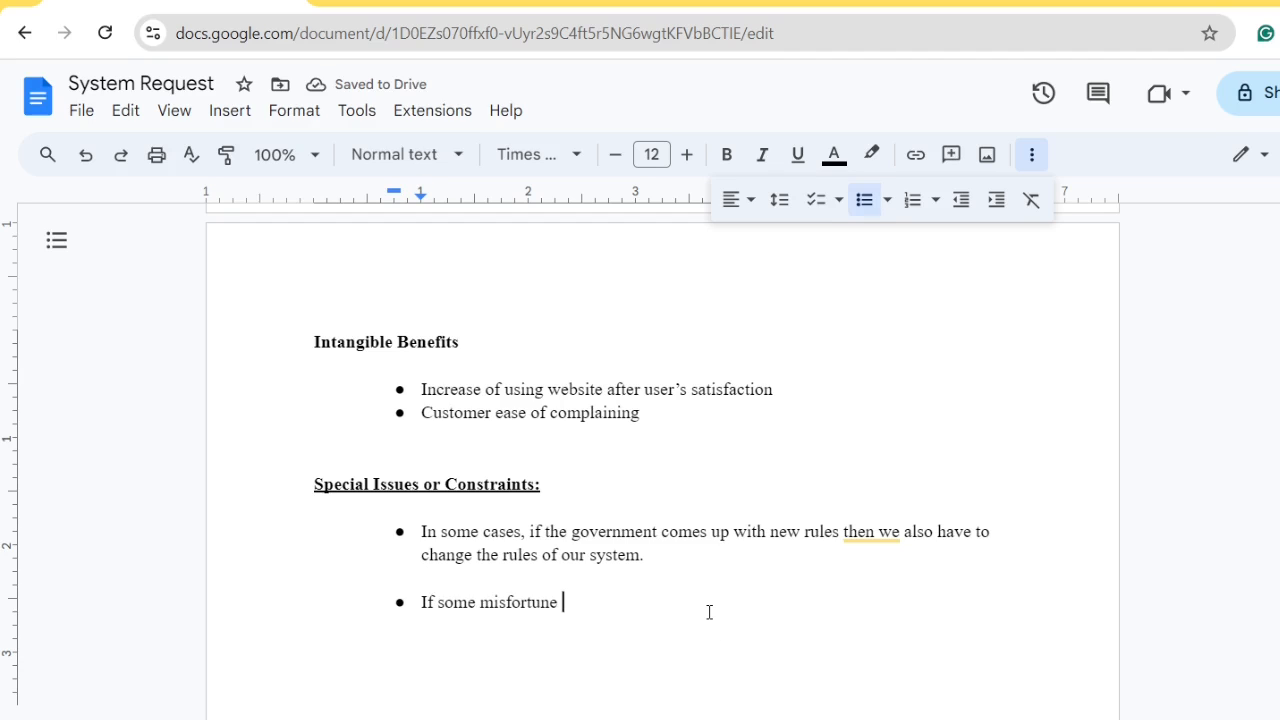
pyautogui.write('occurs')
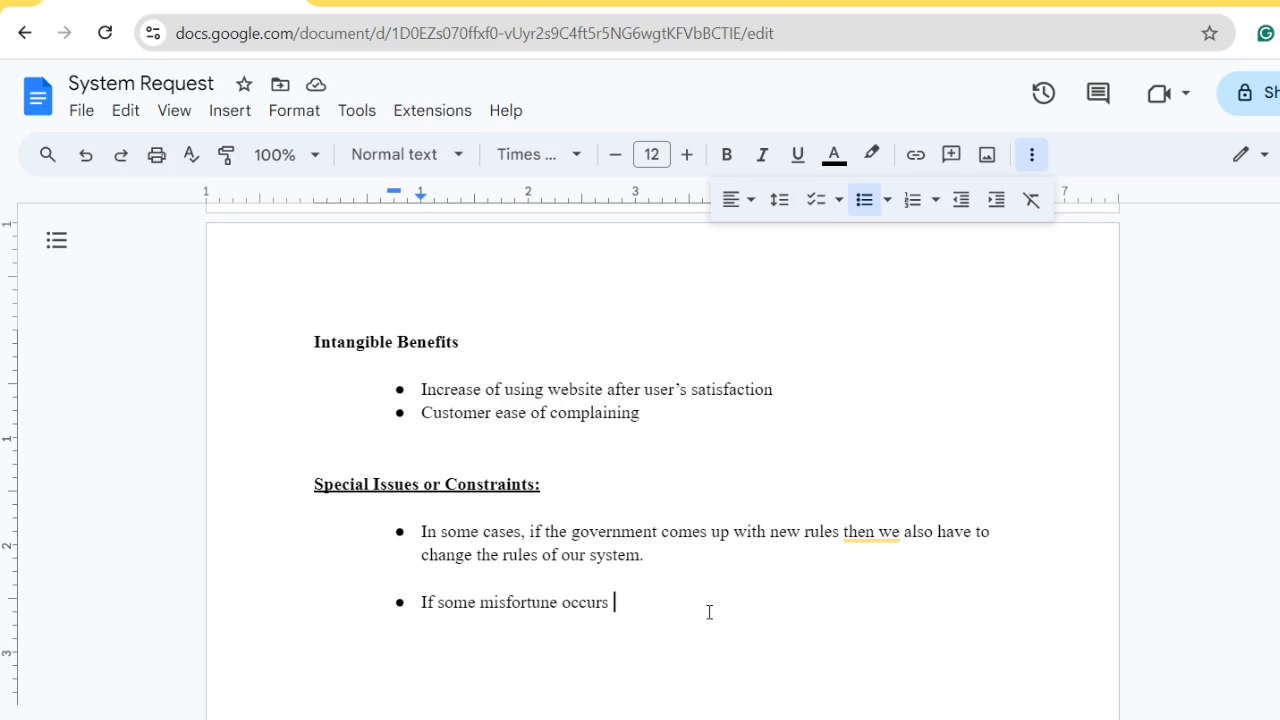
pyautogui.write('like hara')
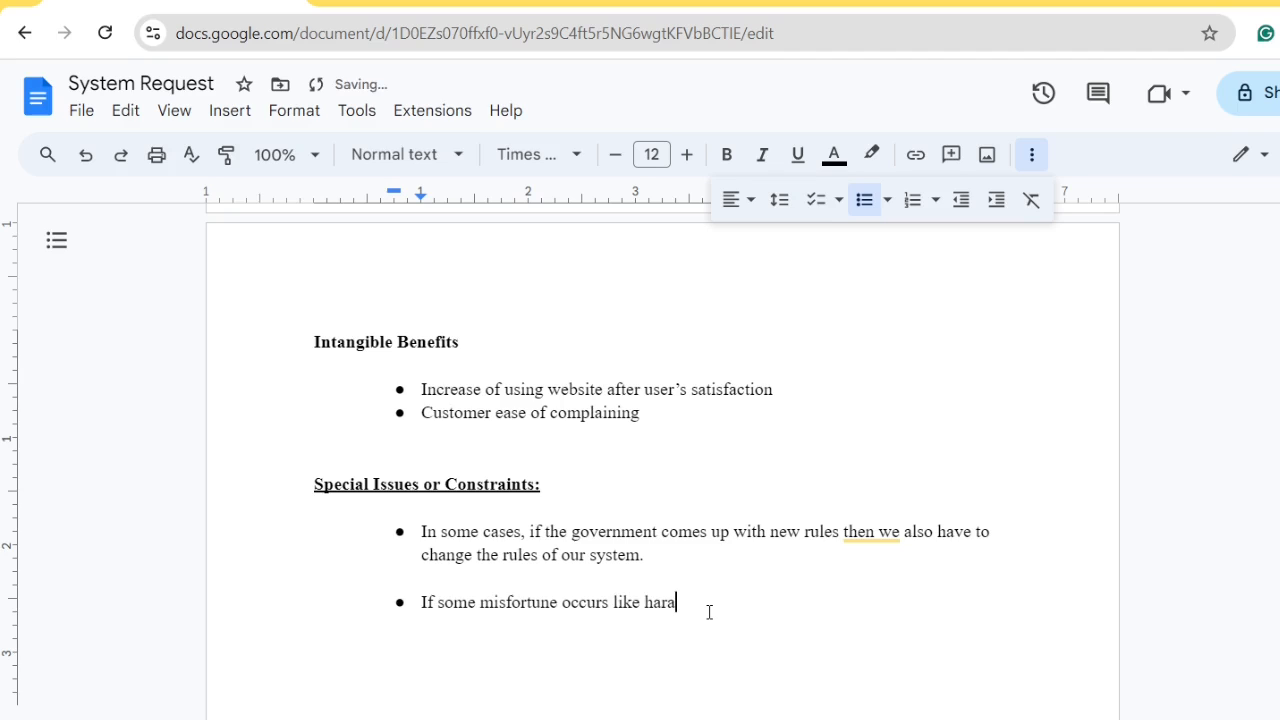
pyautogui.write('ssment ')
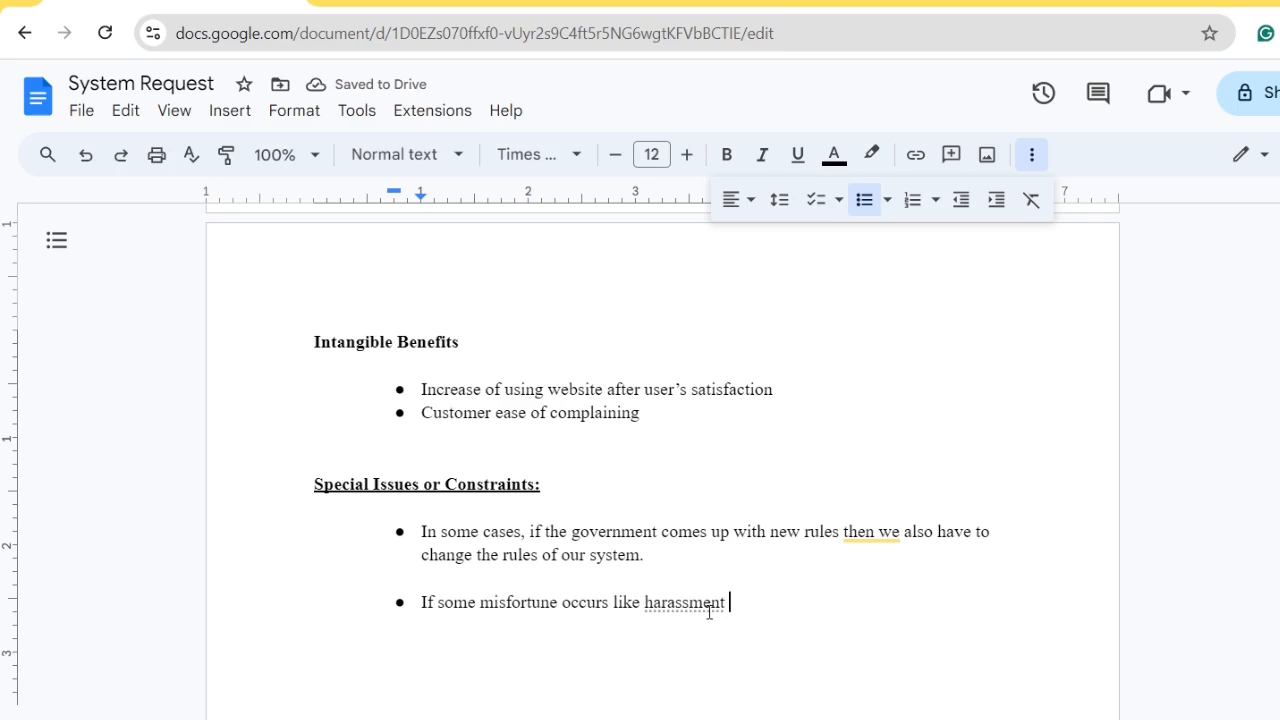
pyautogui.write('the syst')
pyautogui.write('e')
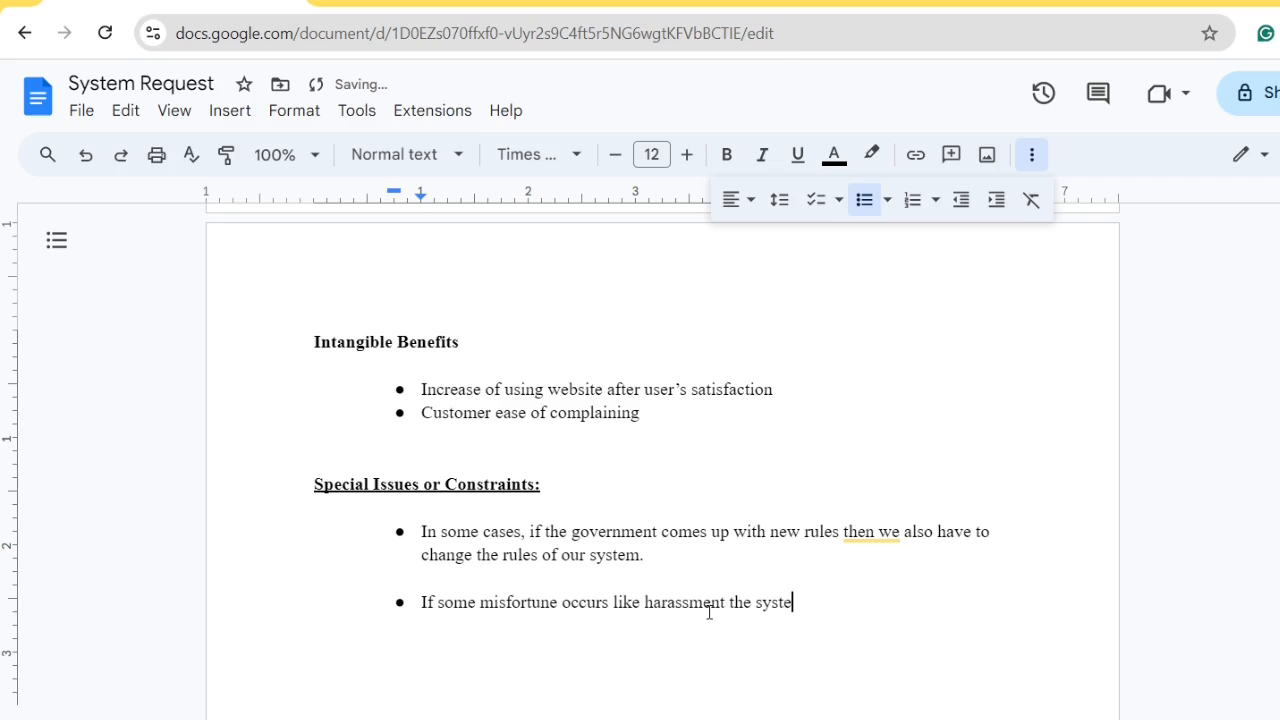
pyautogui.write('m will try to serv')
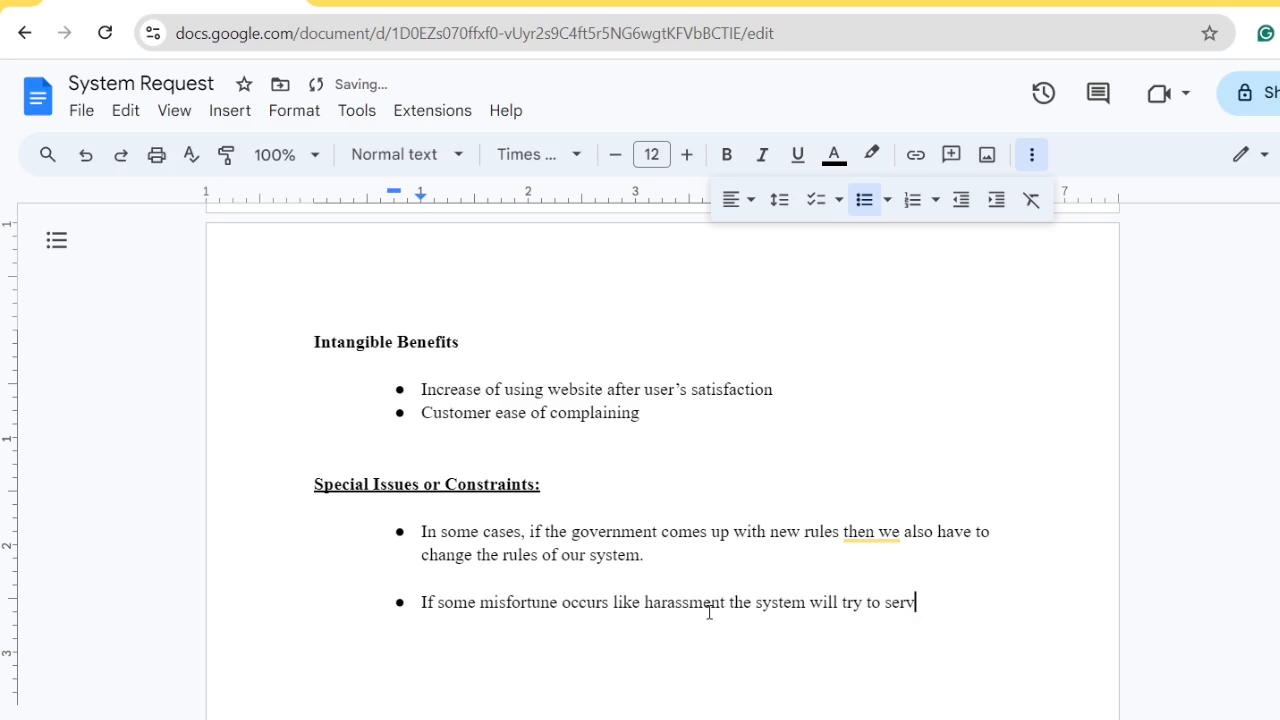
pyautogui.write('e the people in fut')
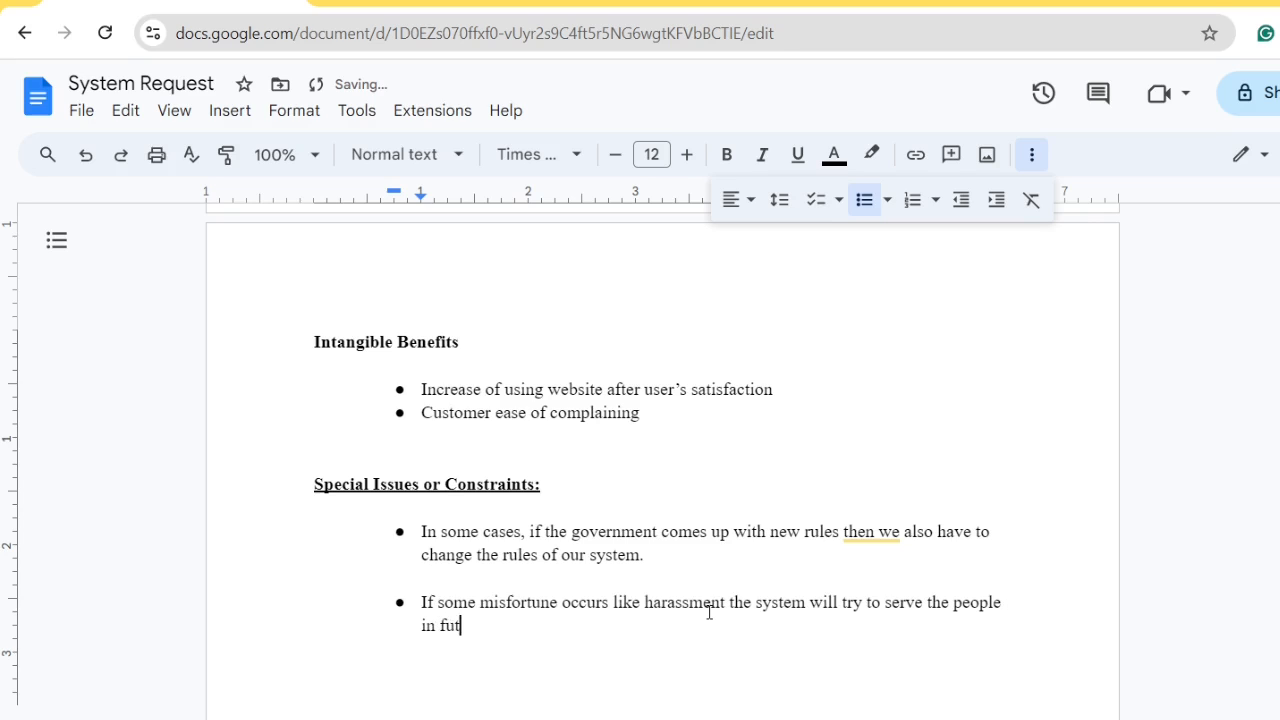
pyautogui.write('ure.')
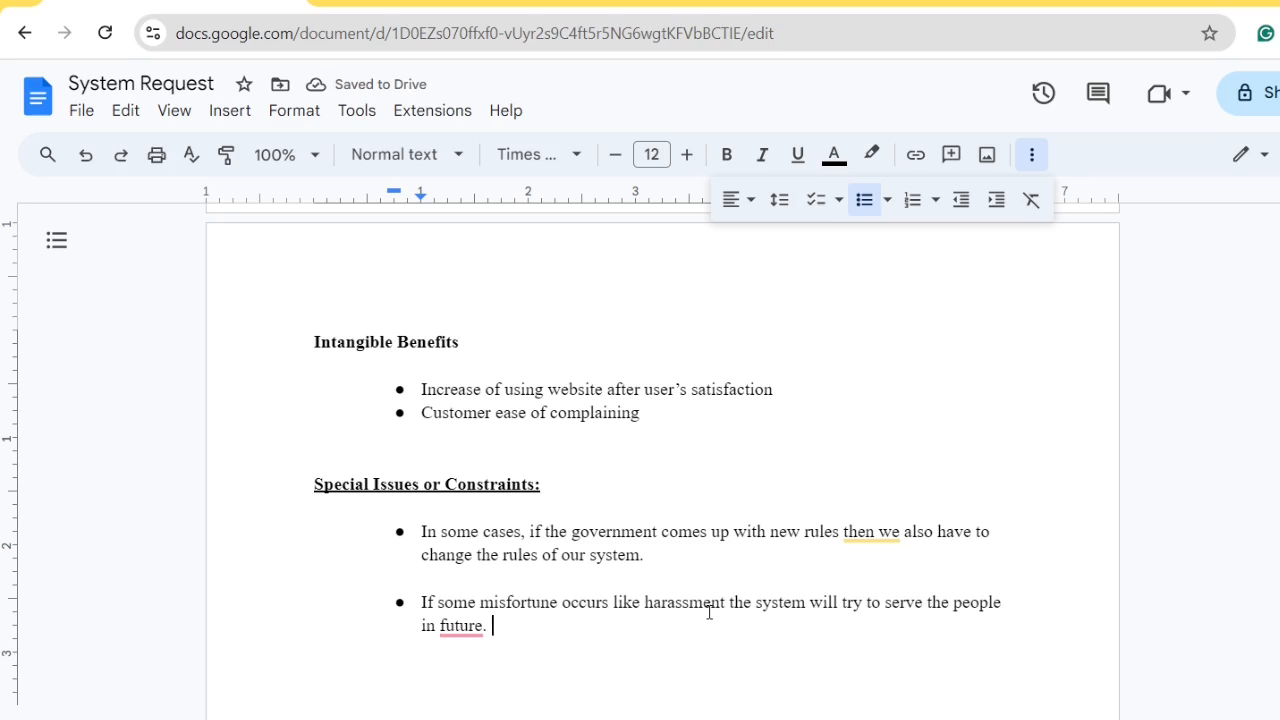
pyautogui.write('This')
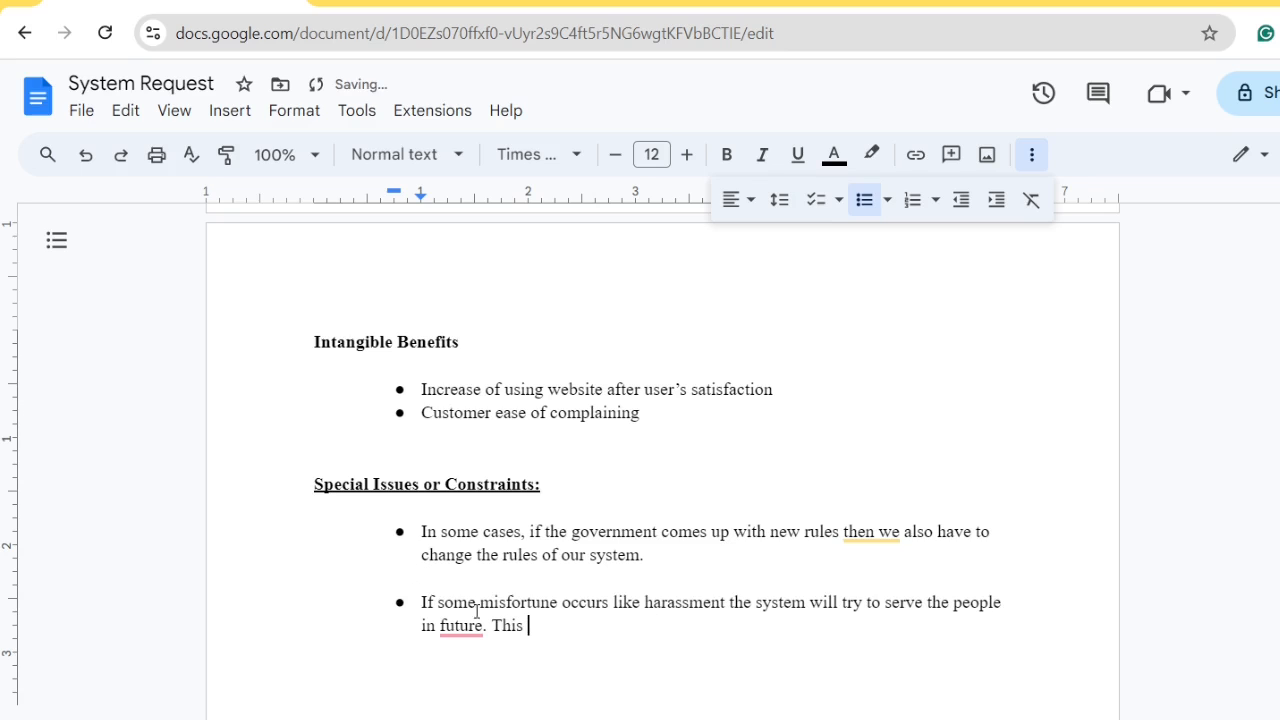
pyautogui.moveTo(460, 628)
pyautogui.click(483, 517)
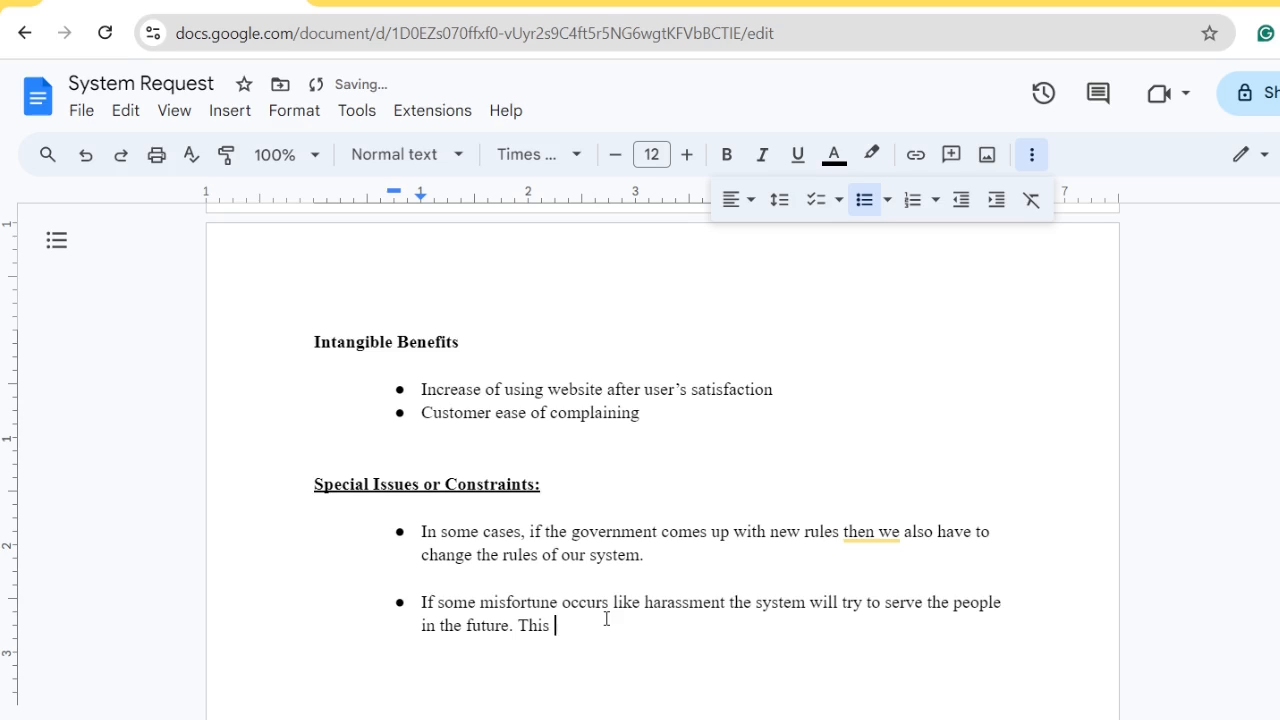
pyautogui.write('system will add value ')
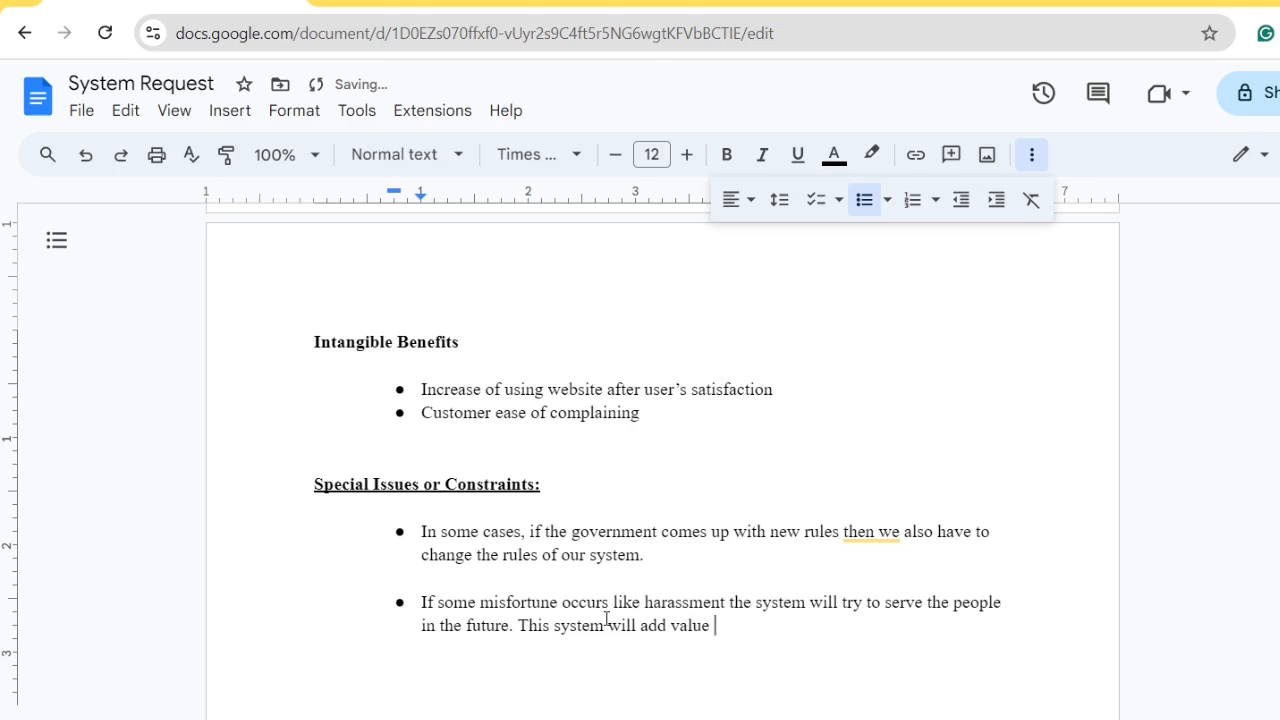
pyautogui.write('to our business.')
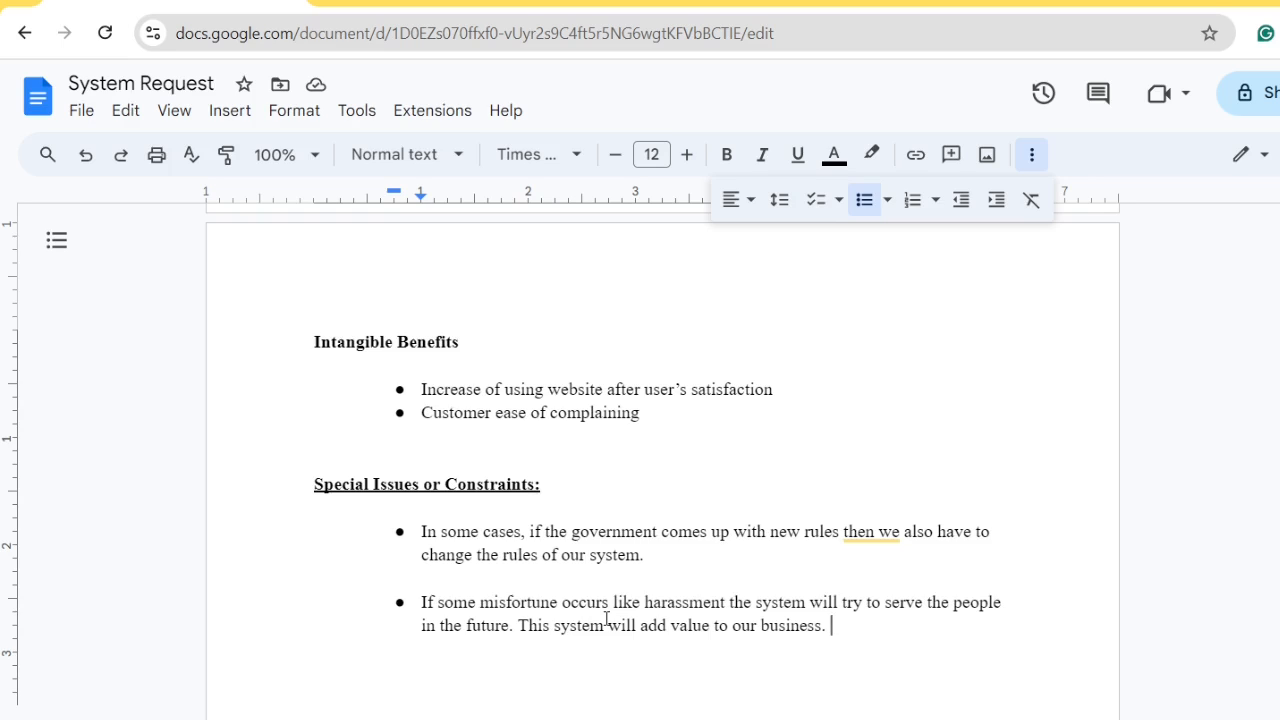
# Insert an unbulleted spacer line after the second constraint bullet, with an empty bullet below it
pyautogui.press('Return')
pyautogui.press('Return')
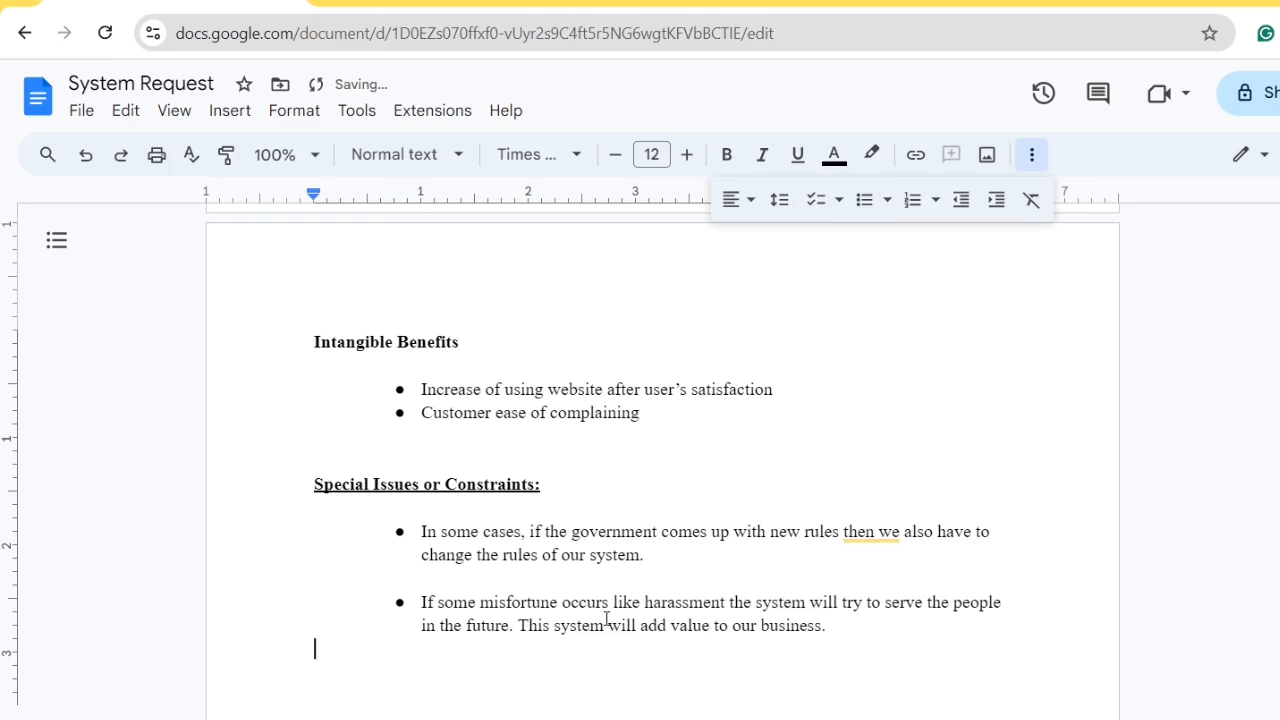
pyautogui.click(880, 626)
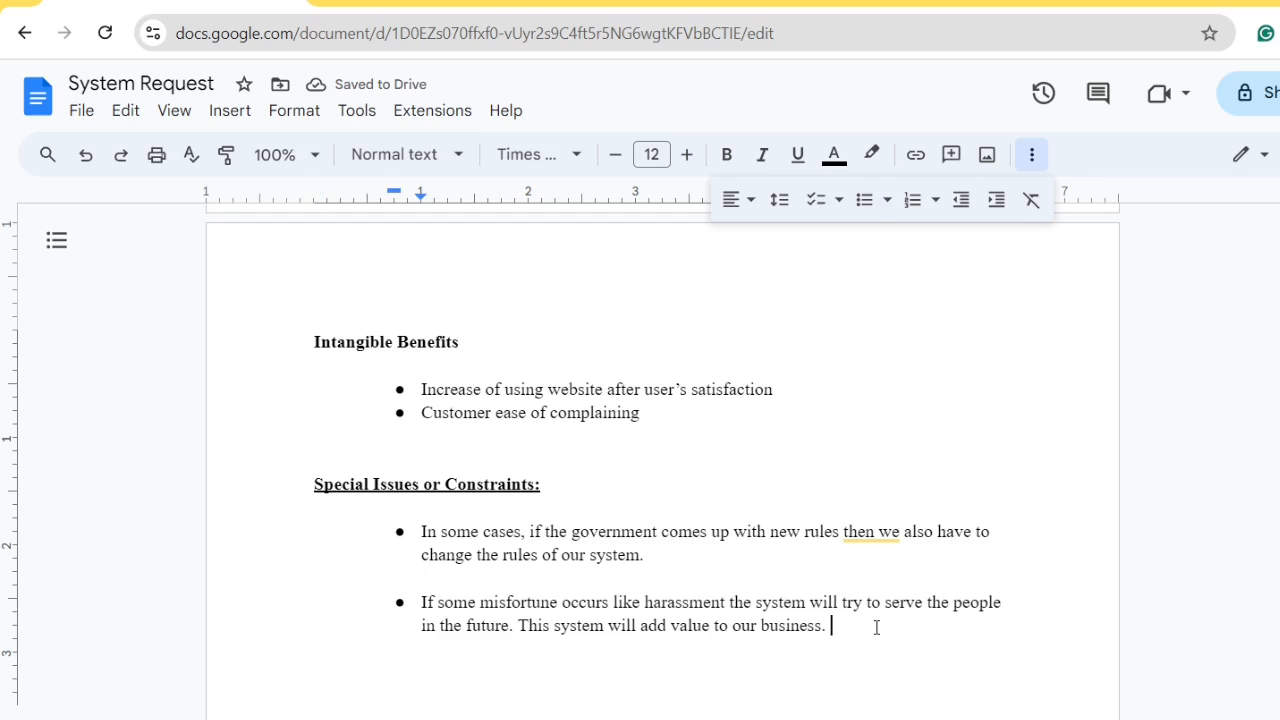
pyautogui.press('Return')
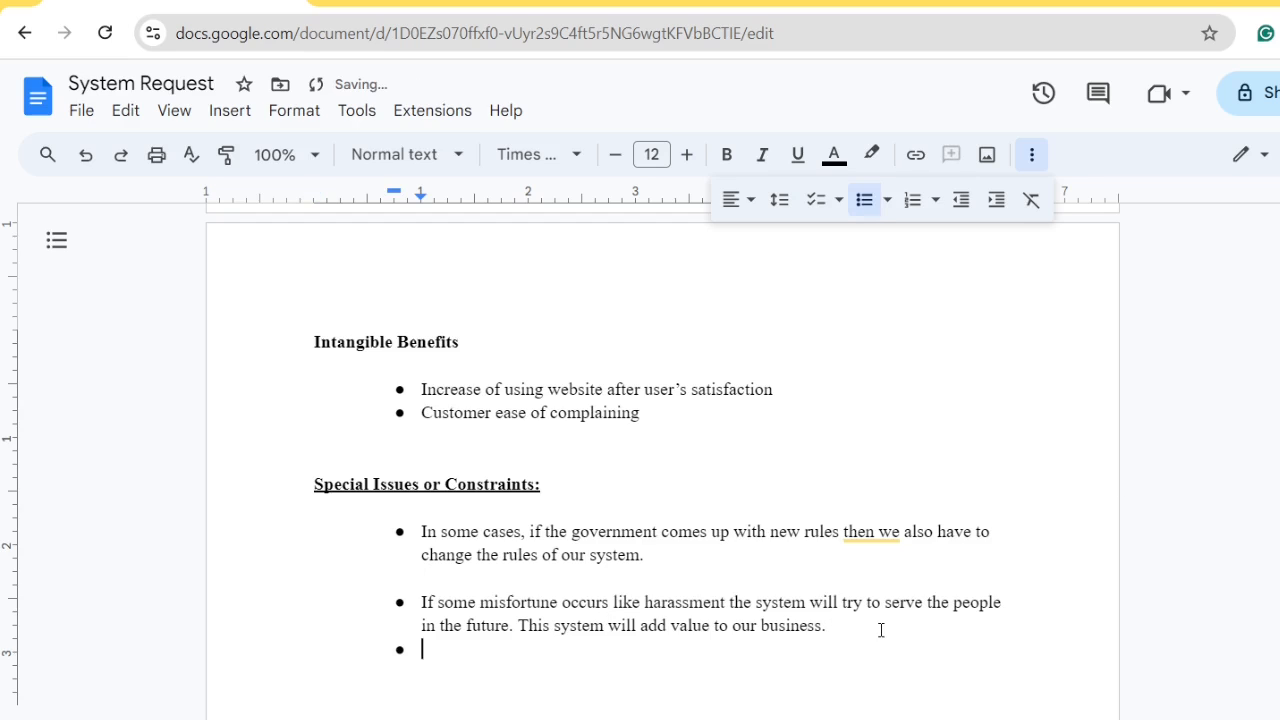
pyautogui.click(881, 630)
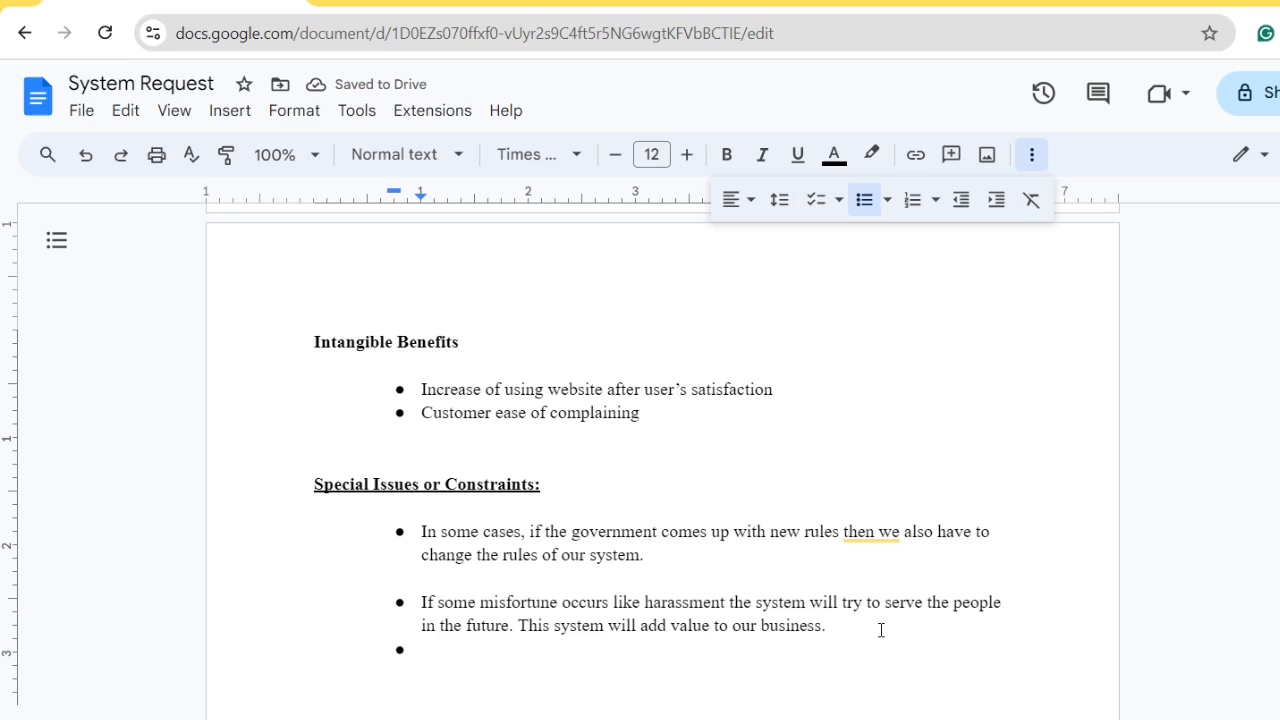
pyautogui.press('Return')
pyautogui.press('BackSpace')
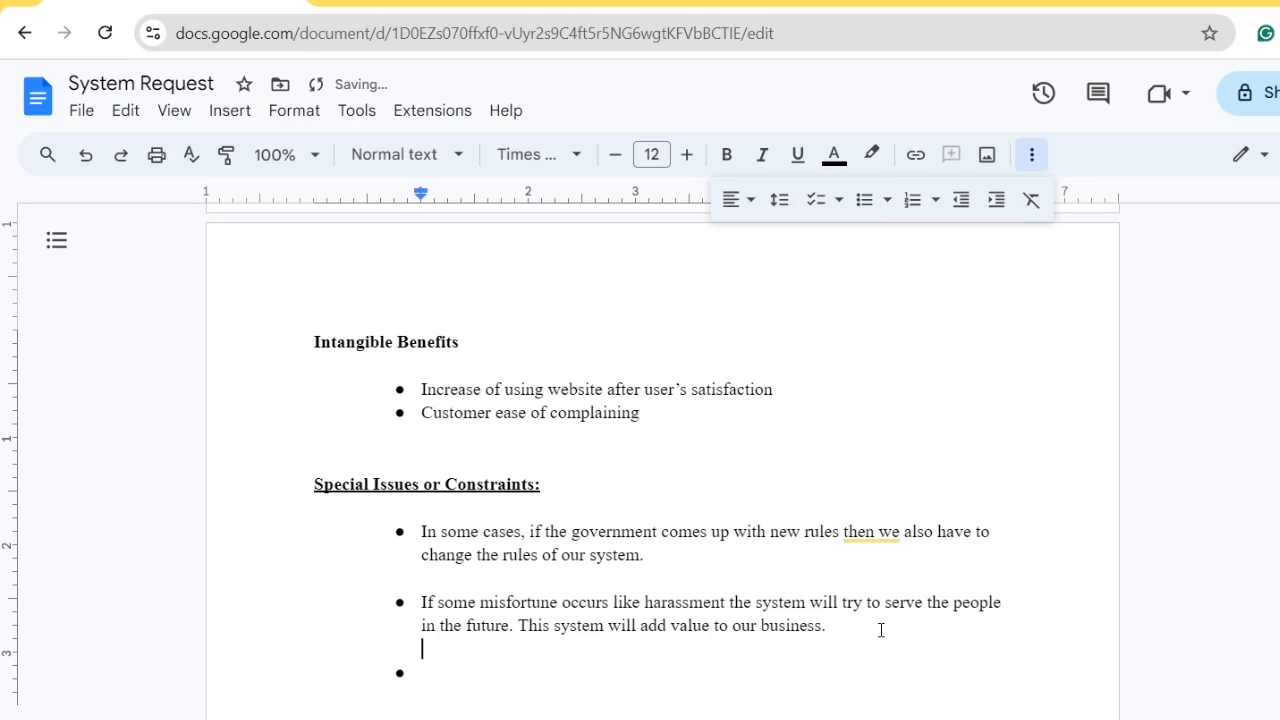
pyautogui.press('Down')
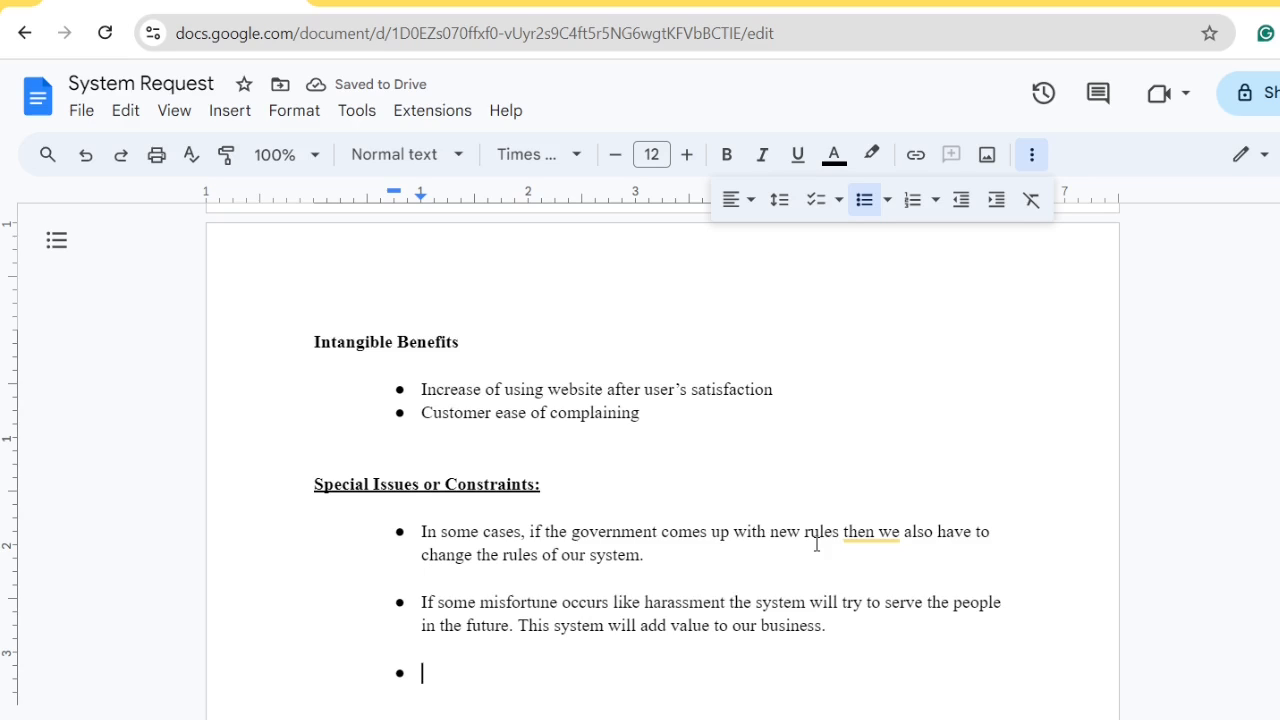
# Write the third bullet: 'In this system, the customers are not allowed to communicate directly with anyone from the admin site just yet.'
pyautogui.write('But')
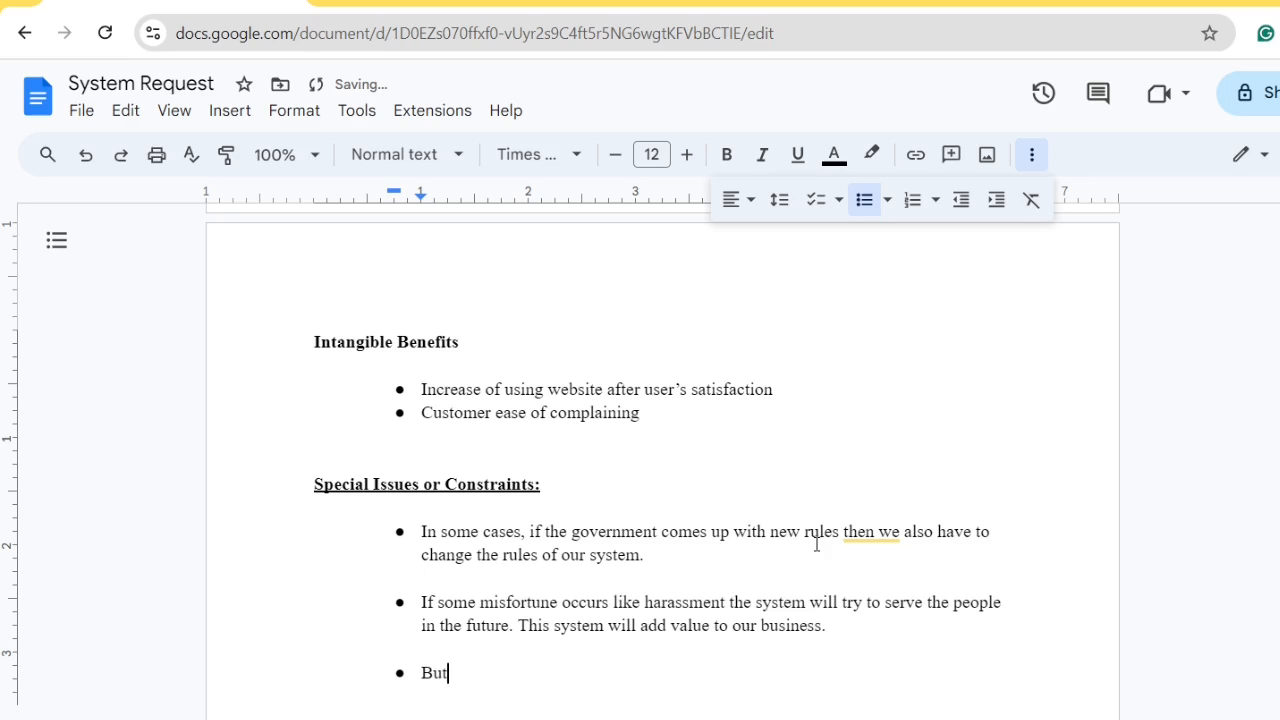
pyautogui.press('BackSpace')
pyautogui.press('BackSpace')
pyautogui.press('BackSpace')
pyautogui.press('BackSpace')
pyautogui.write('In this')
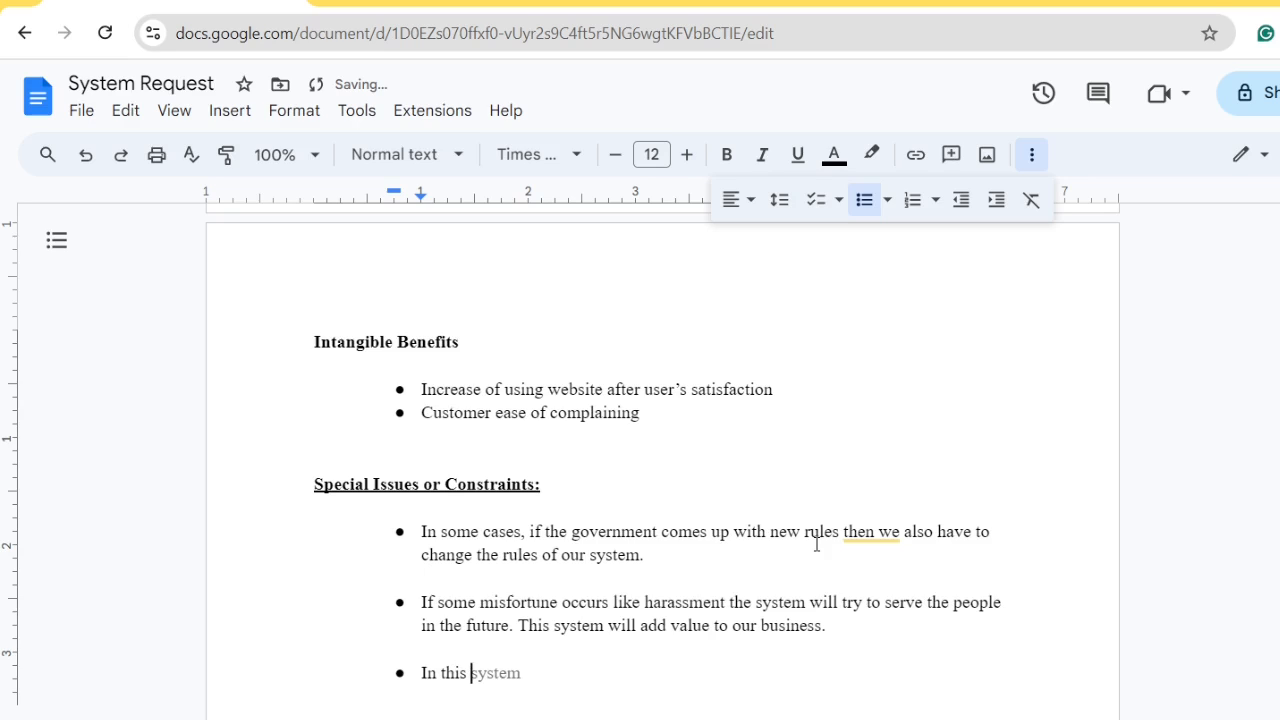
pyautogui.press('Tab')
pyautogui.write(', the customers ')
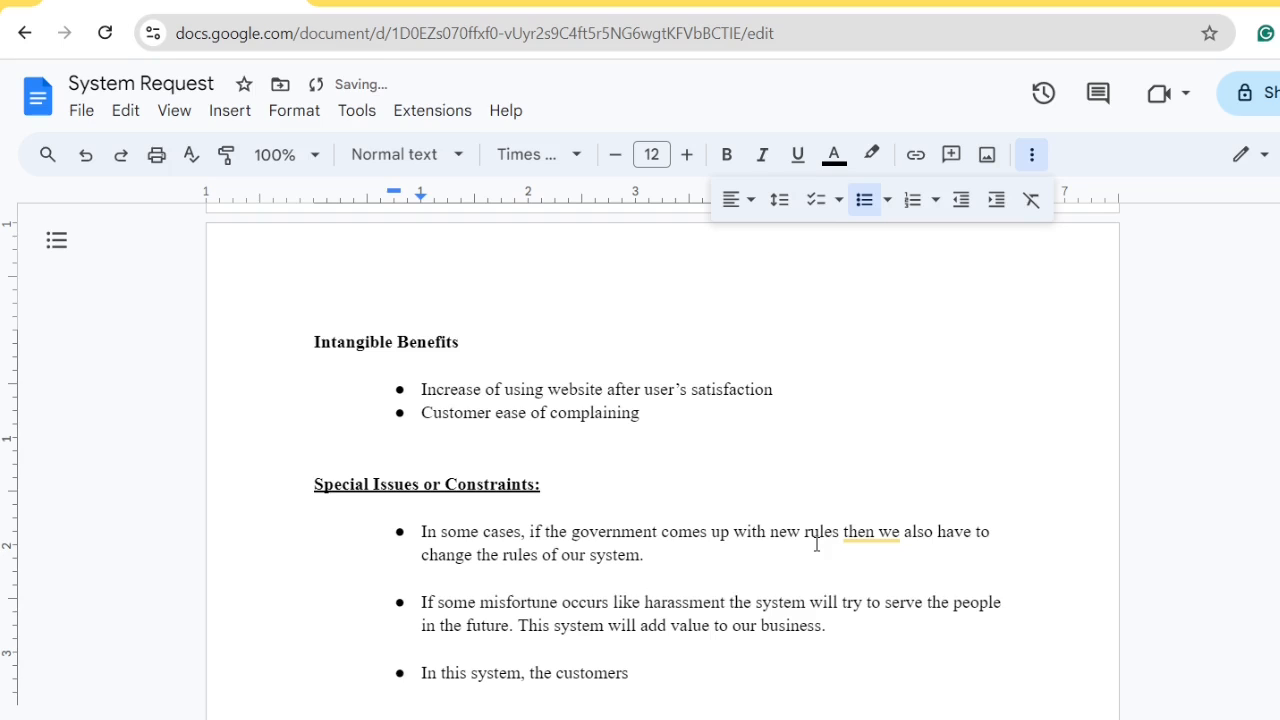
pyautogui.write('are not allw')
pyautogui.press('BackSpace')
pyautogui.write('owed to ')
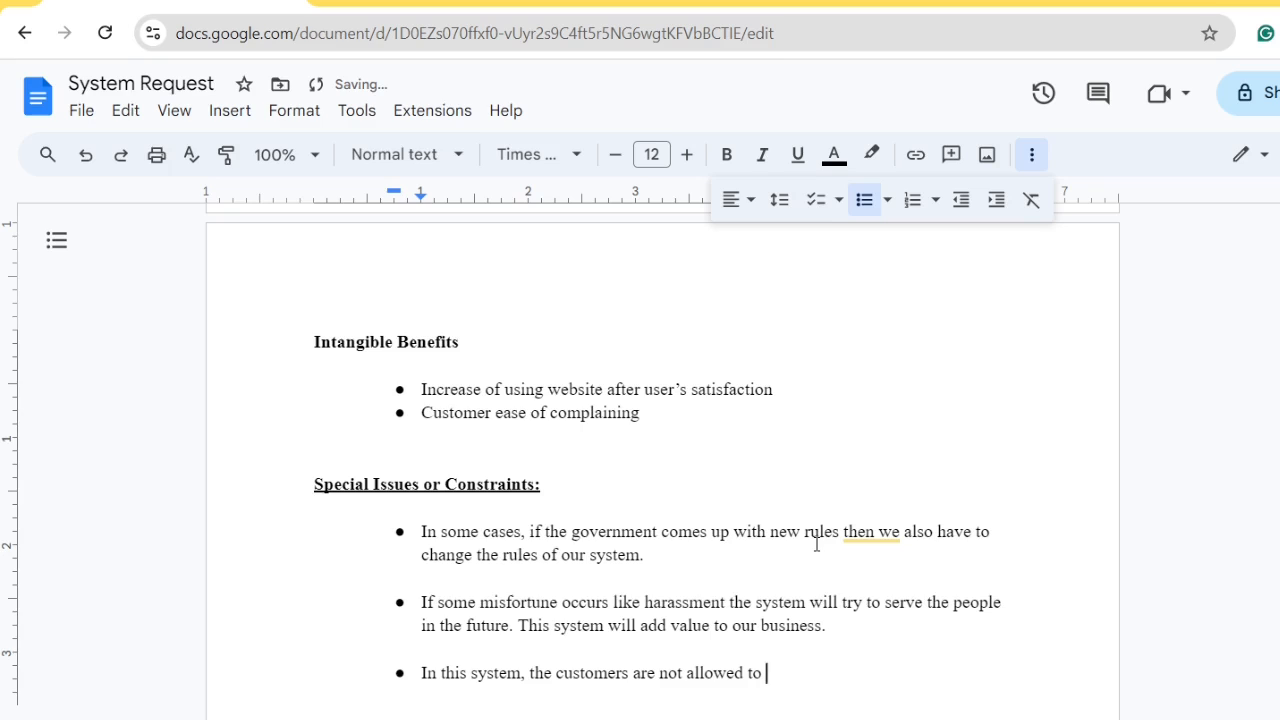
pyautogui.write('communicate')
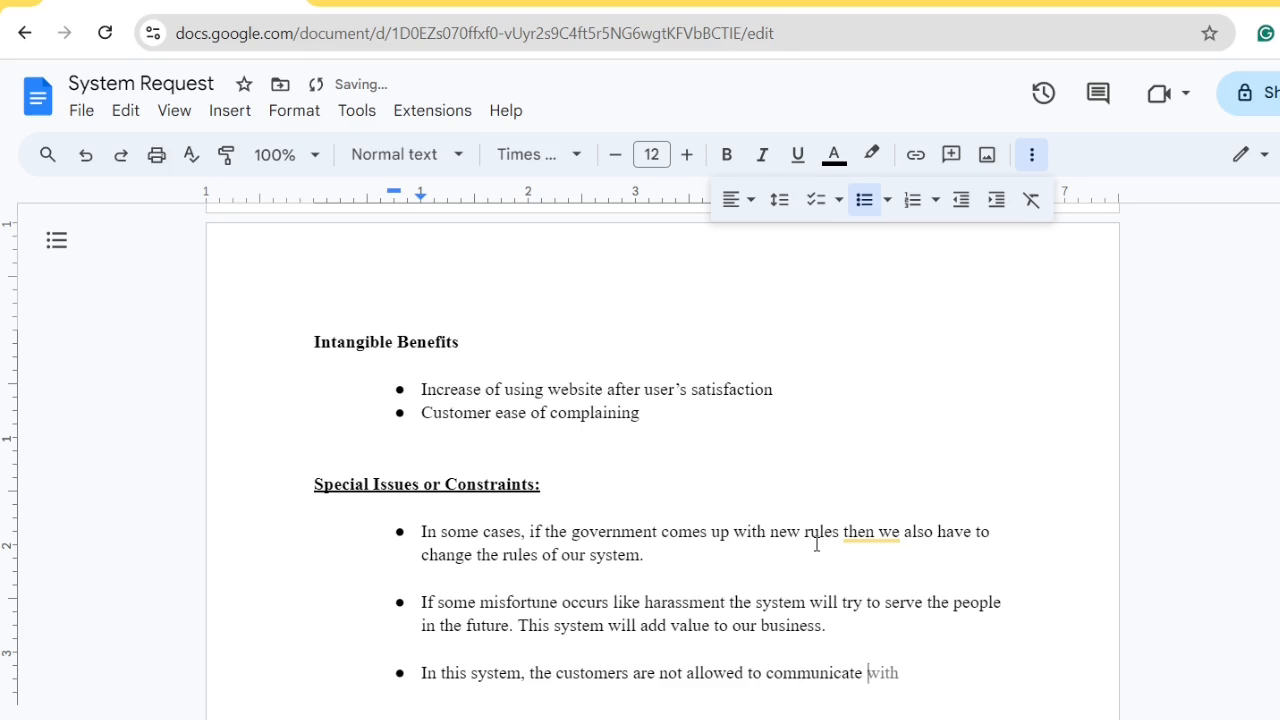
pyautogui.press('Tab')
pyautogui.press('Left')
pyautogui.press('Left')
pyautogui.press('Left')
pyautogui.press('Left')
pyautogui.write('directly')
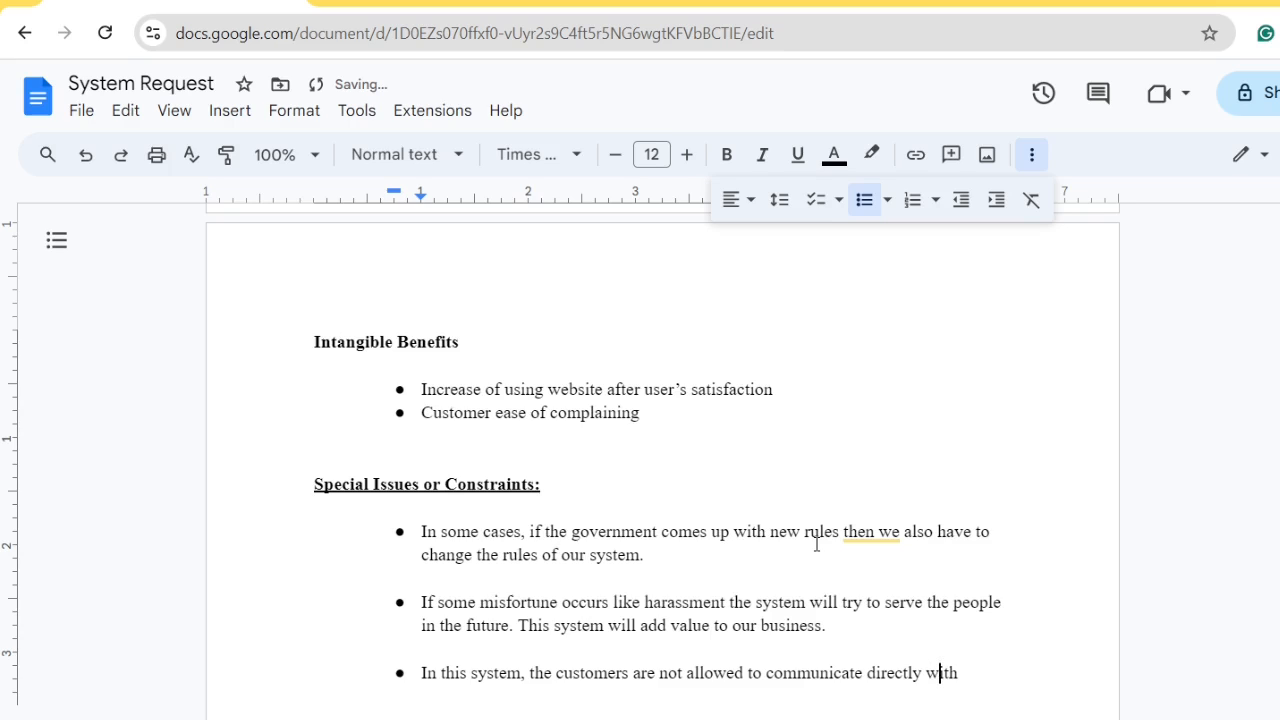
pyautogui.press('Right')
pyautogui.press('Right')
pyautogui.press('Right')
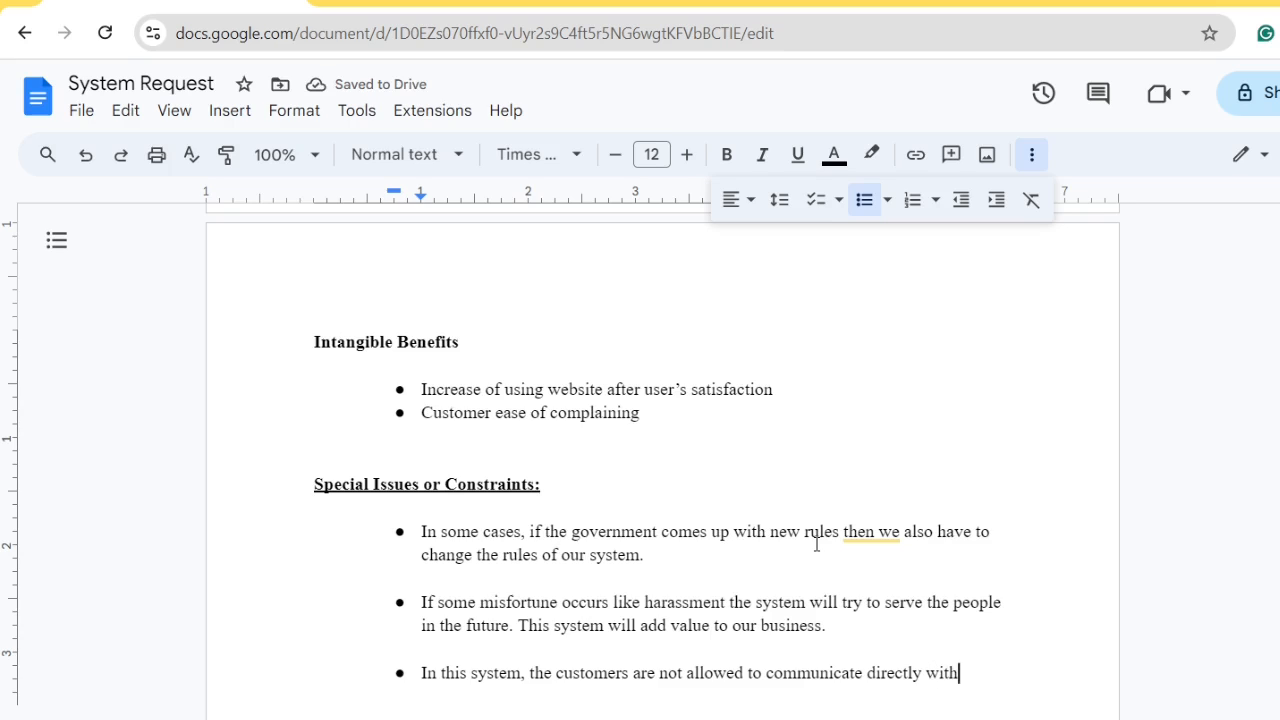
pyautogui.write('anyone')
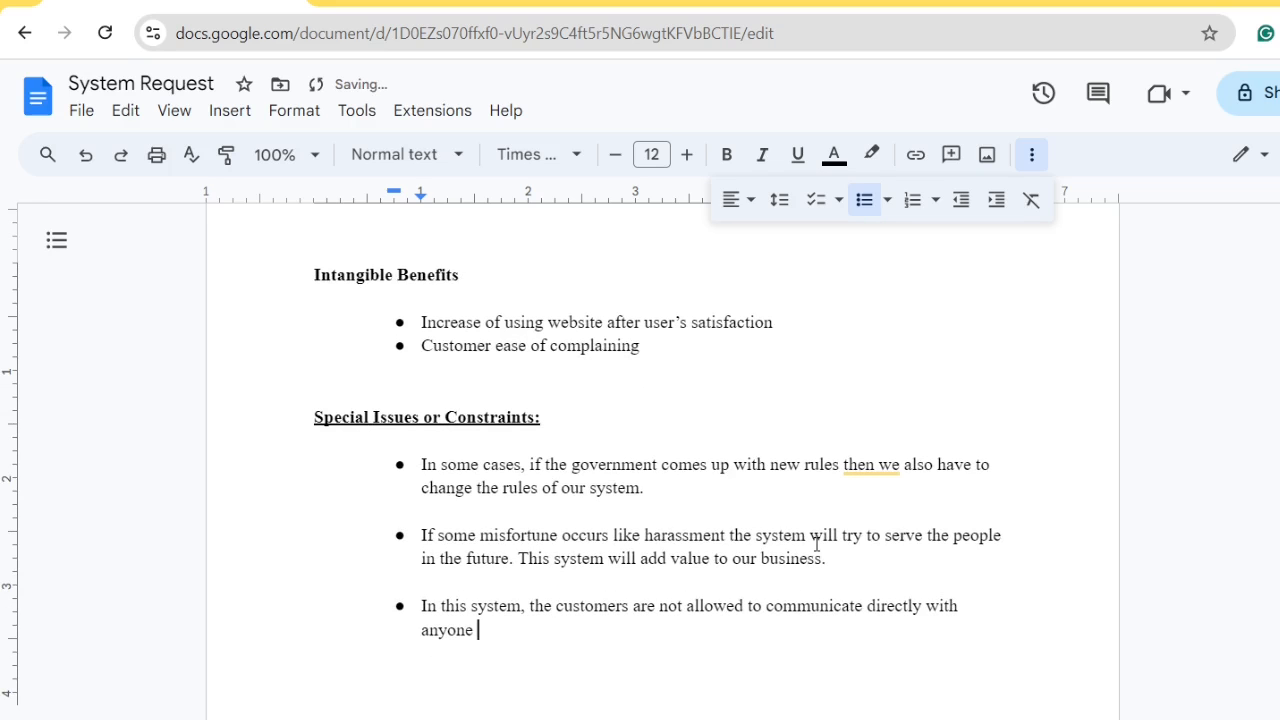
pyautogui.write(' from the admin ')
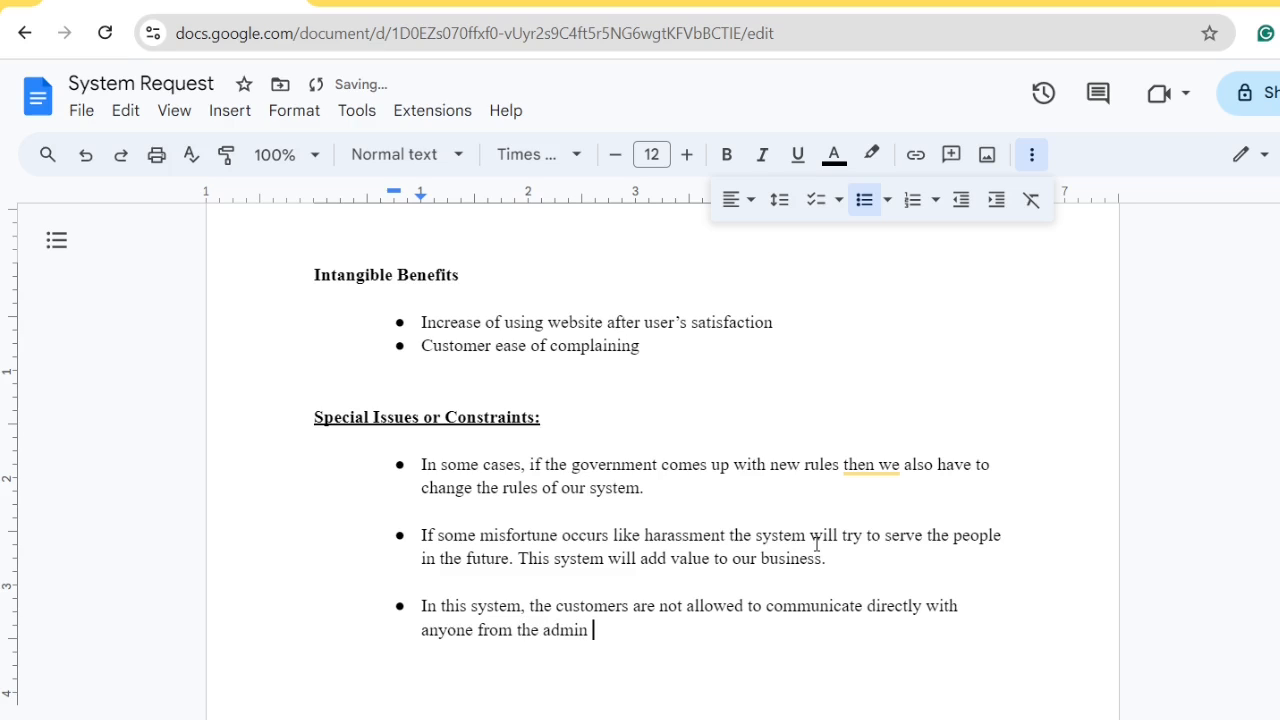
pyautogui.write('site just yet.')
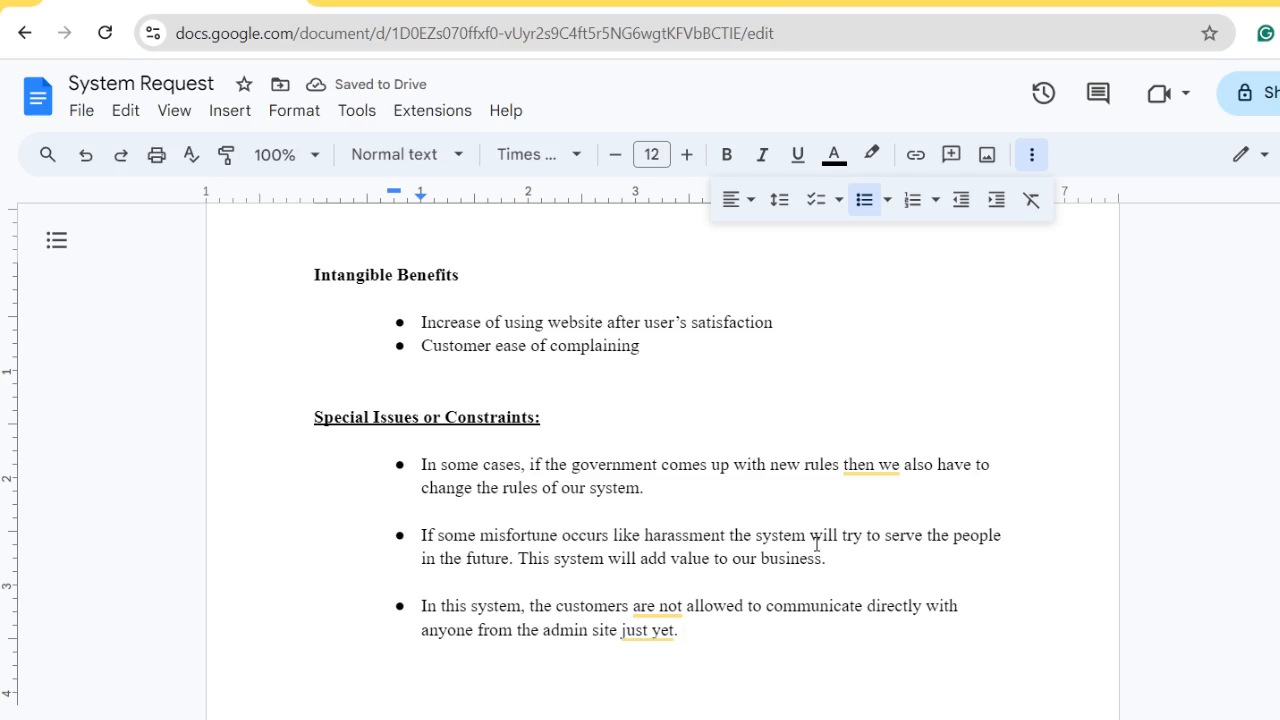
# Add an unbulleted spacer line after the third bullet, leaving an empty bullet below it
pyautogui.press('Return')
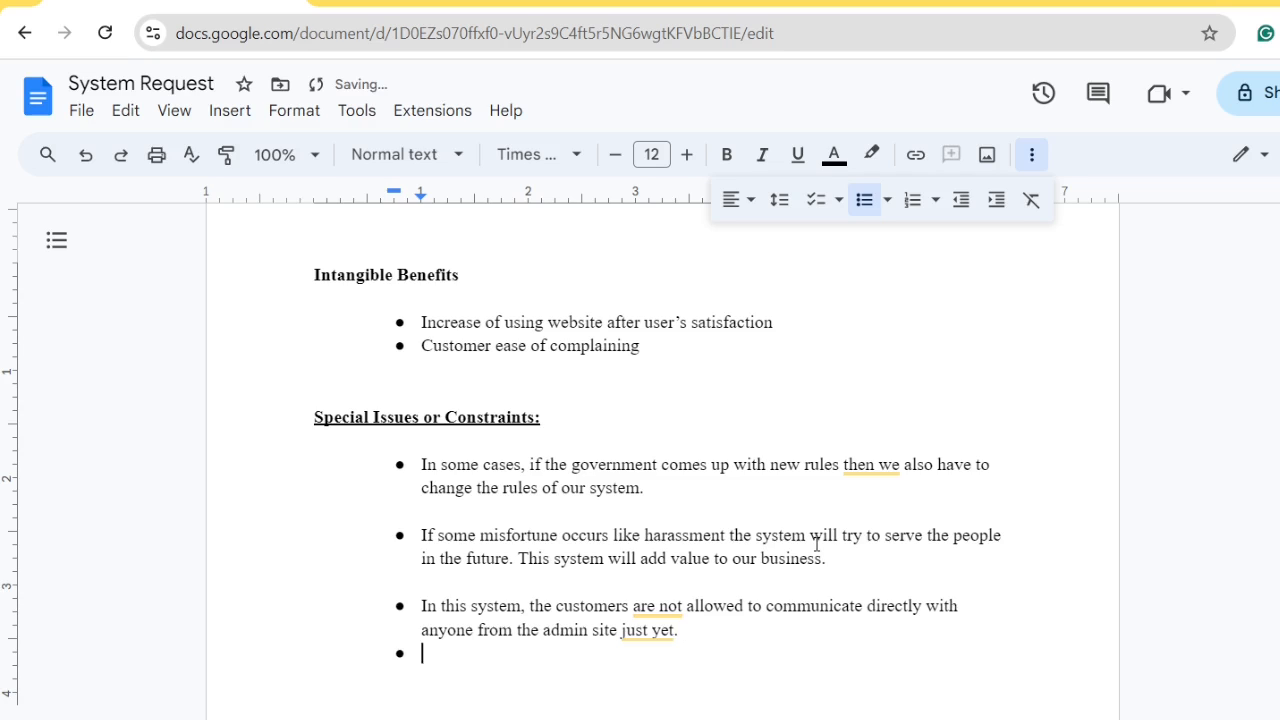
pyautogui.press('Return')
pyautogui.hotkey('ctrl', 'z')
pyautogui.doubleClick(727, 632)
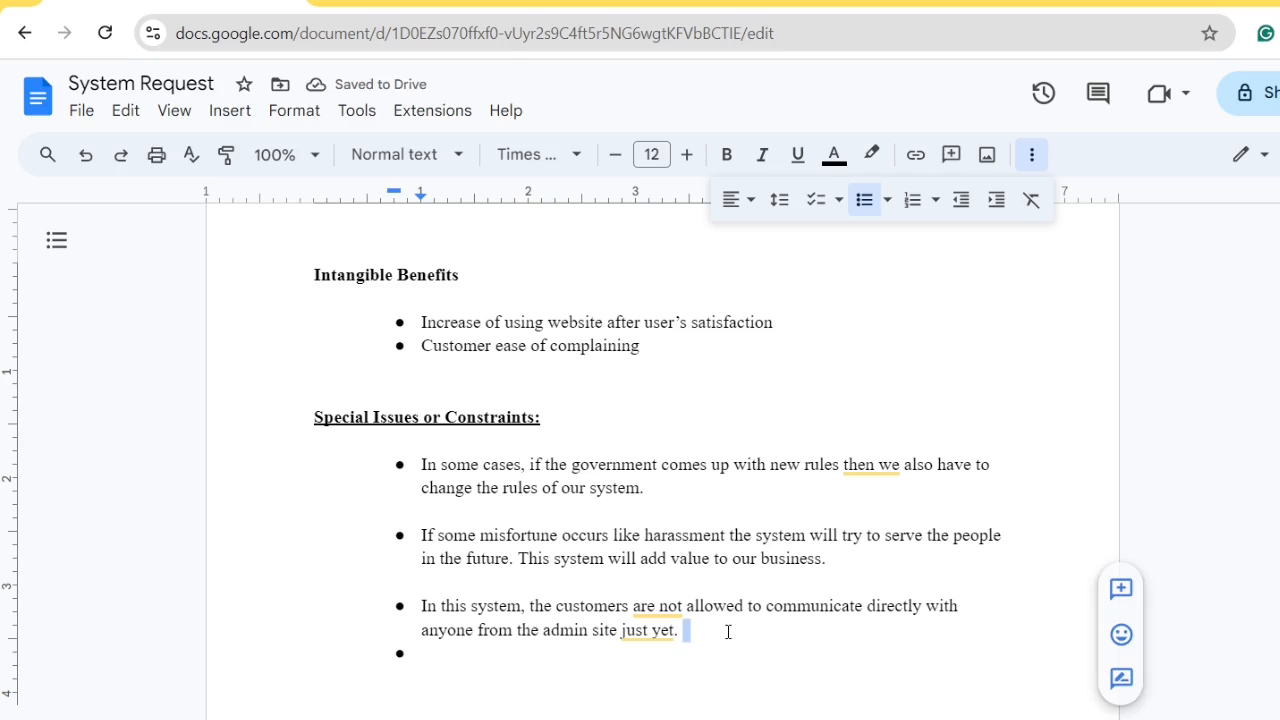
pyautogui.press('Return')
pyautogui.press('BackSpace')
pyautogui.press('Down')
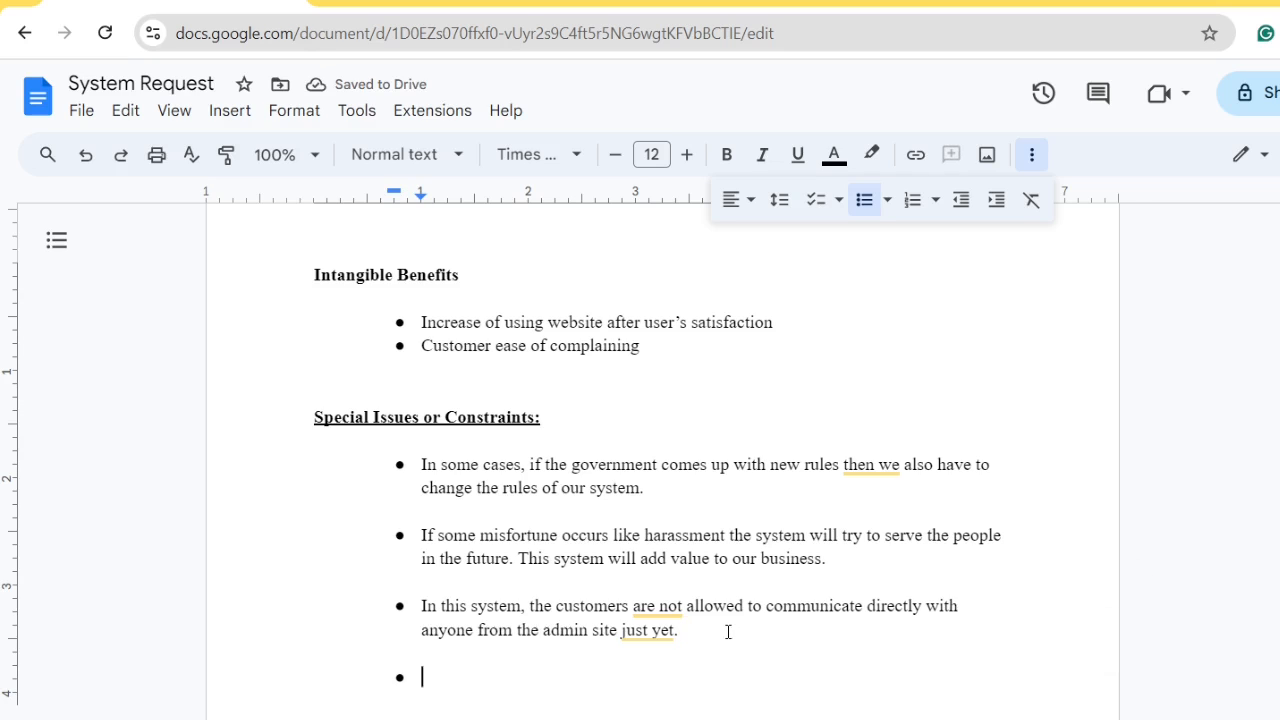
# Begin the fourth bullet: 'The system will also take feedback from users, in this way if any complaints are not processed'
pyautogui.write('The syste')
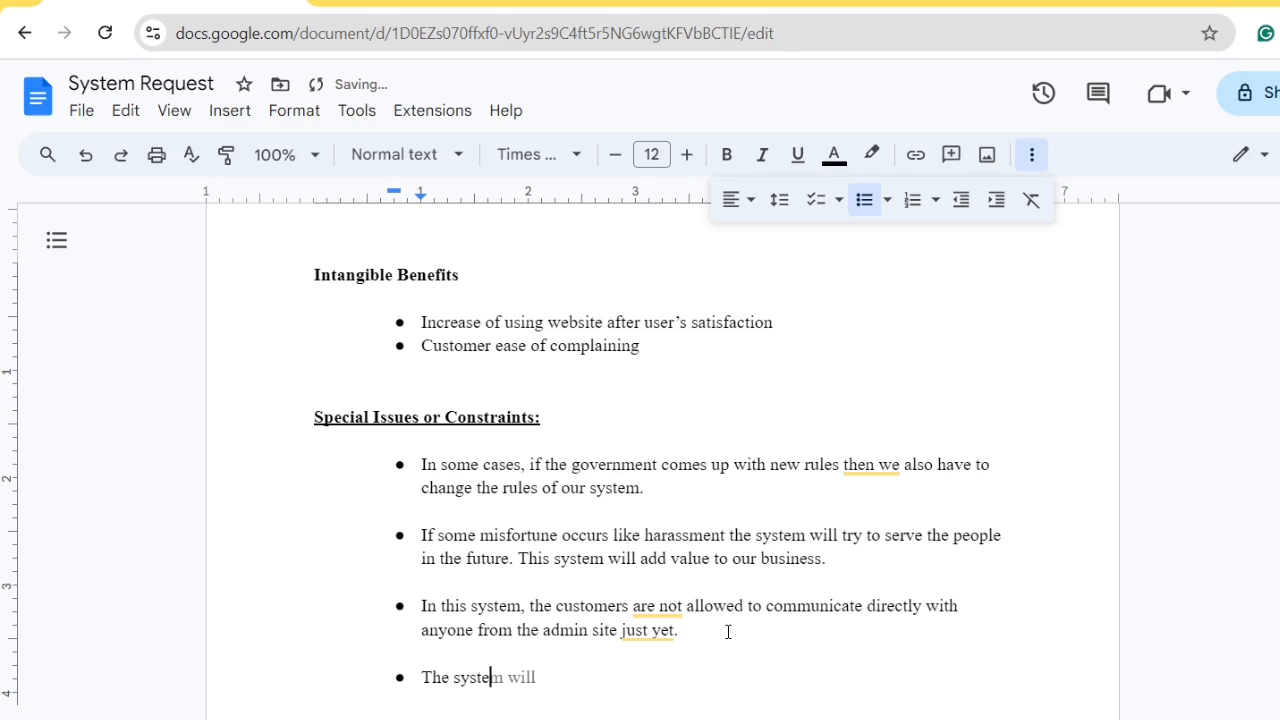
pyautogui.press('Tab')
pyautogui.write('also take feed')
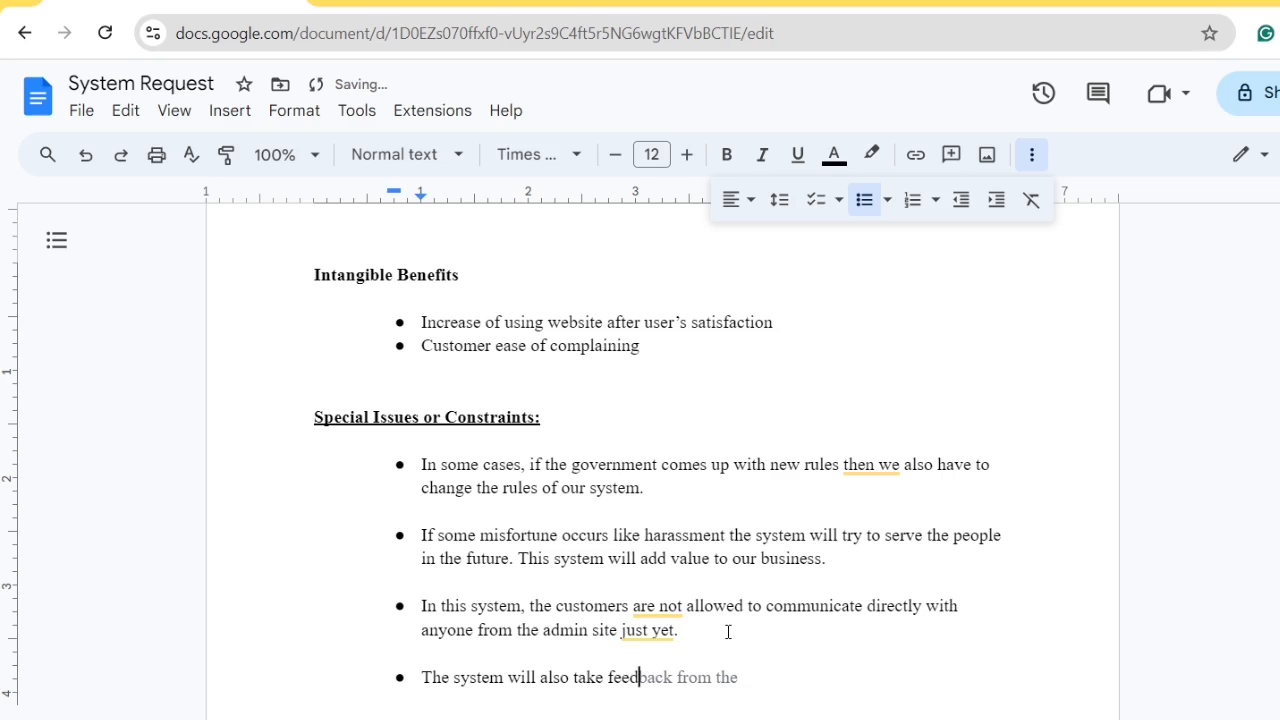
pyautogui.press('Tab')
pyautogui.press('BackSpace')
pyautogui.press('BackSpace')
pyautogui.press('BackSpace')
pyautogui.press('BackSpace')
pyautogui.press('BackSpace')
pyautogui.press('BackSpace')
pyautogui.press('BackSpace')
pyautogui.press('BackSpace')
pyautogui.write('from users, in ')
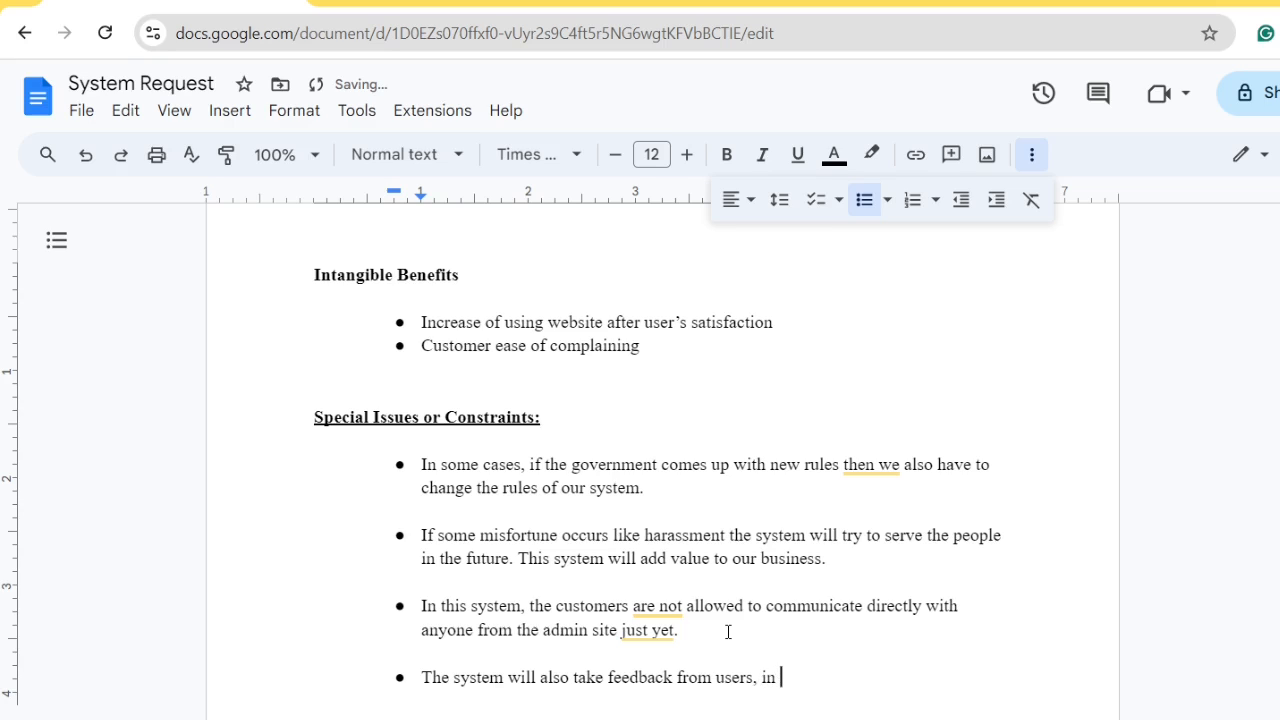
pyautogui.write('this way if any ')
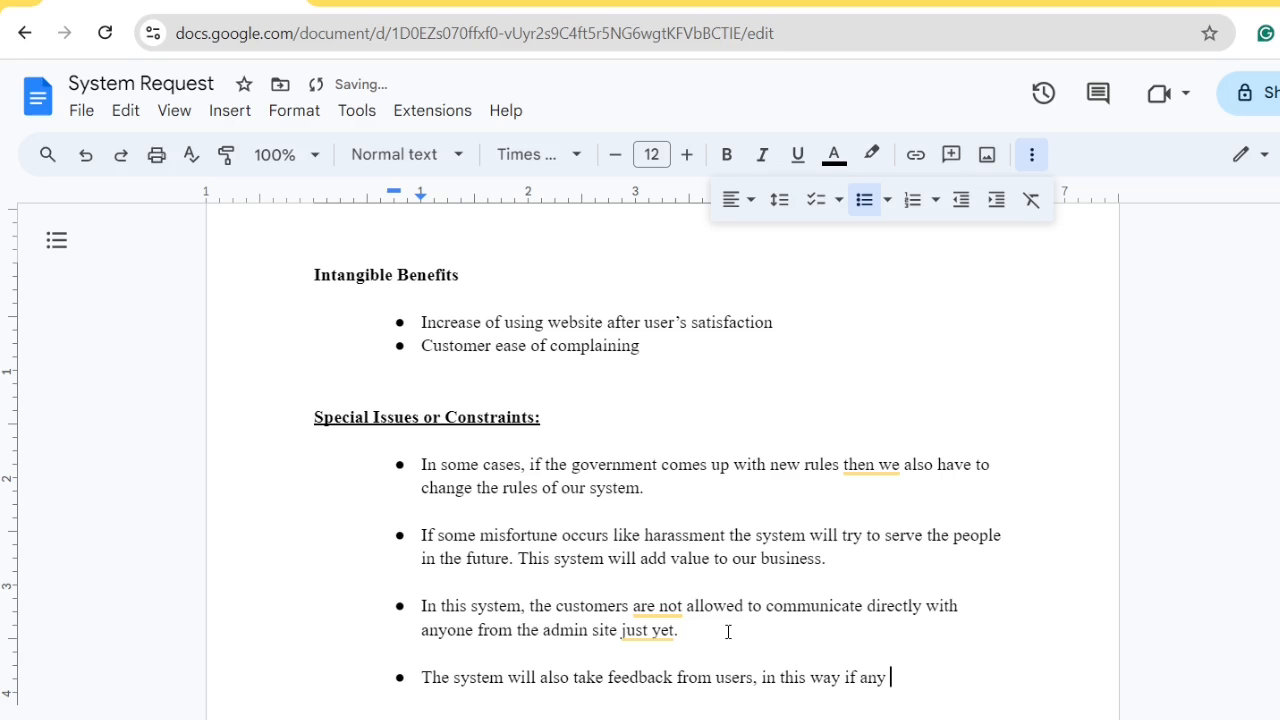
pyautogui.write('complants are not ')
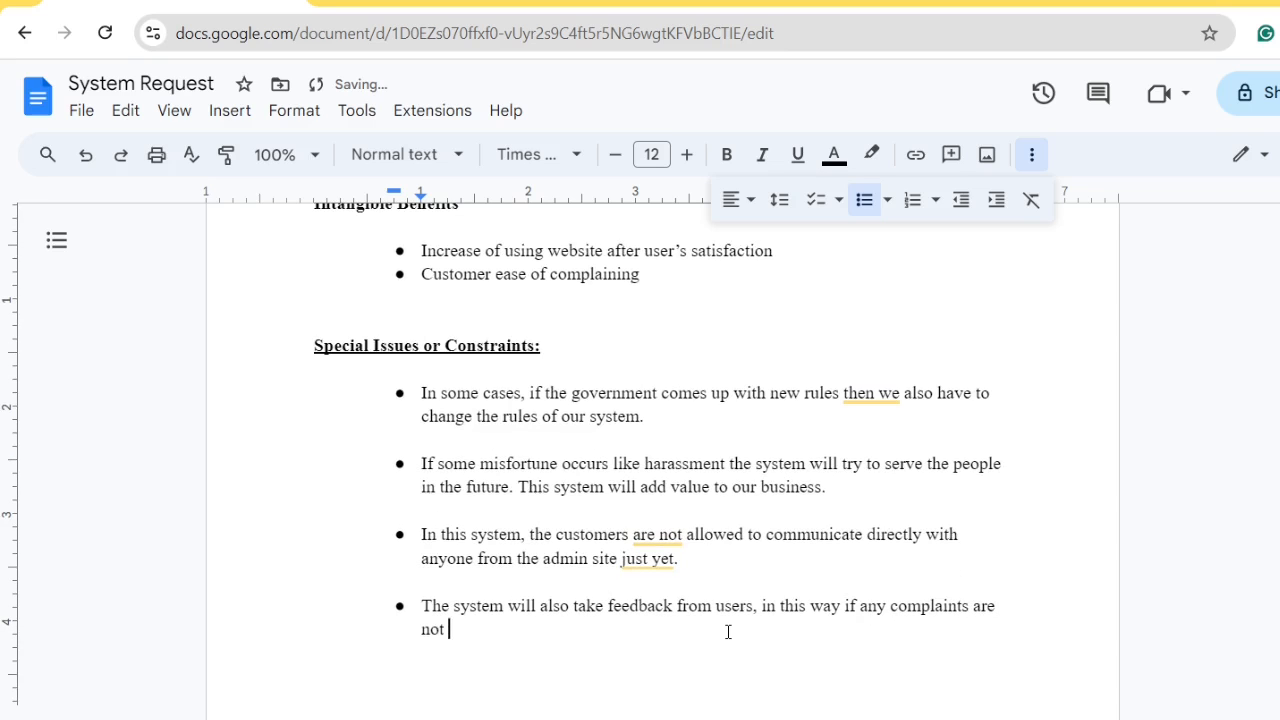
pyautogui.write('pre')
pyautogui.write('ocesse')
pyautogui.write('d')
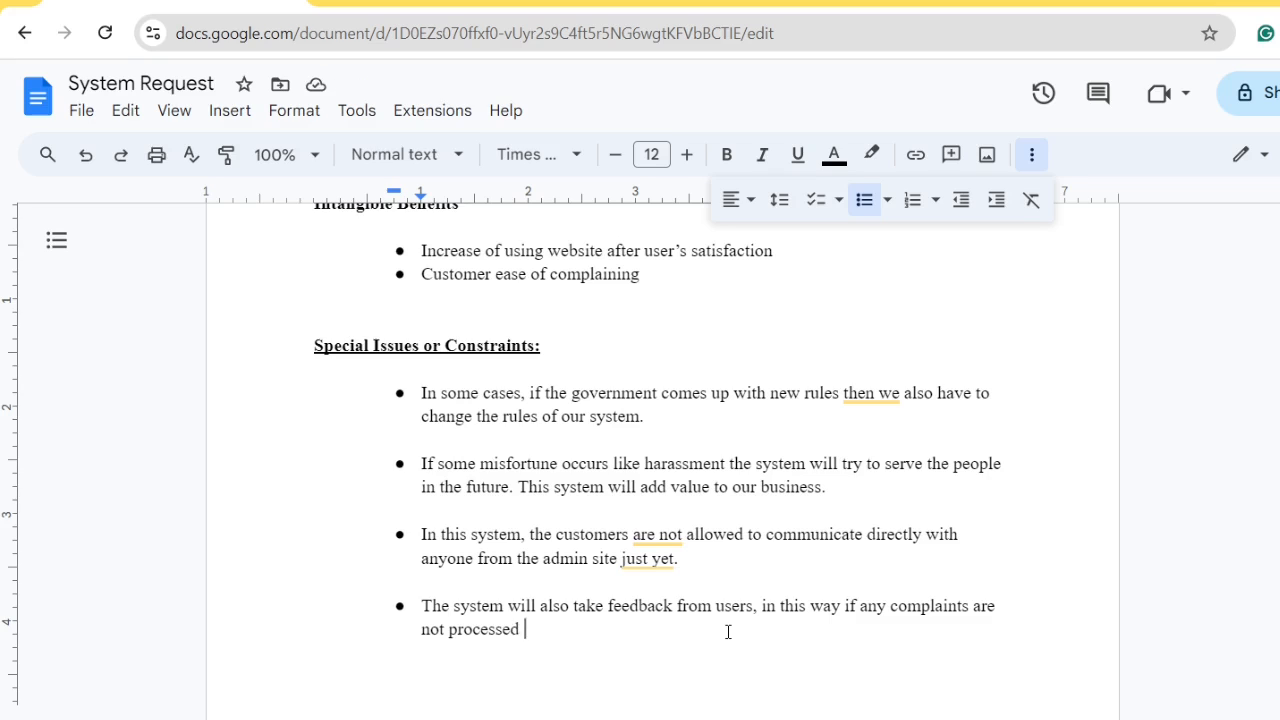
# Finish the fourth bullet with 'the admin people will be able to check it.'
pyautogui.write('the')
pyautogui.press('BackSpace')
pyautogui.press('BackSpace')
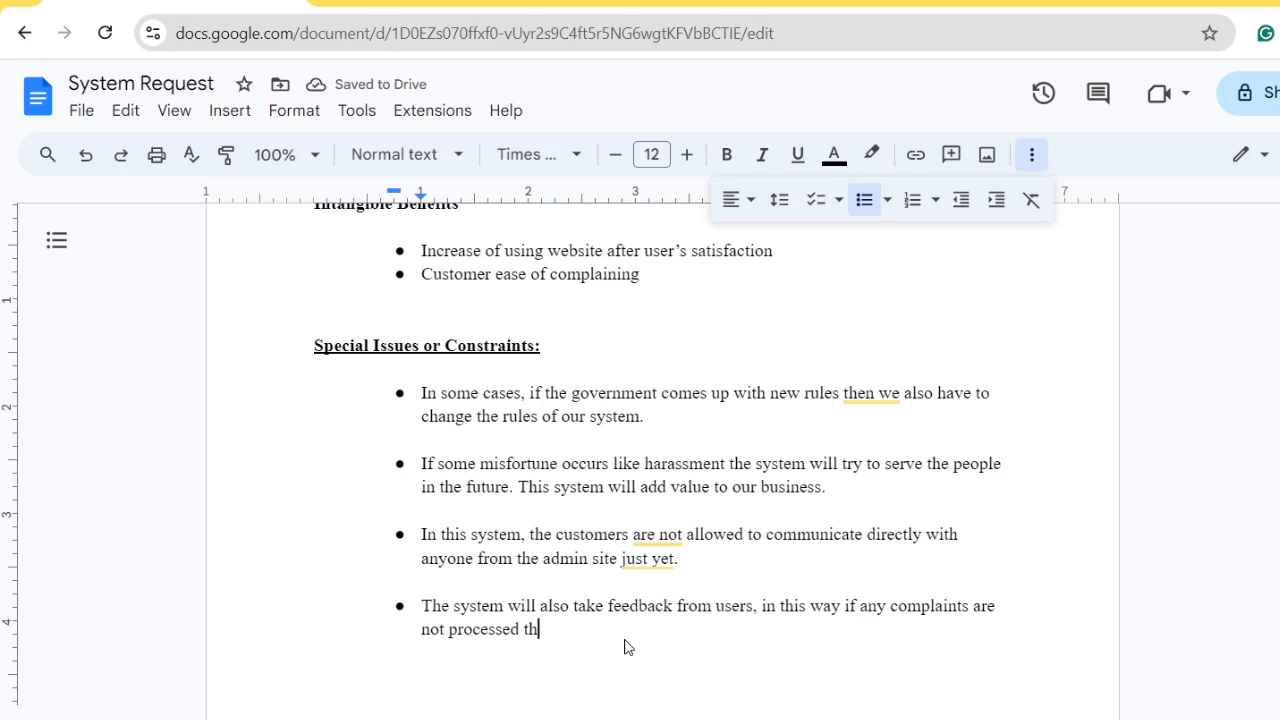
pyautogui.press('BackSpace')
pyautogui.press('BackSpace')
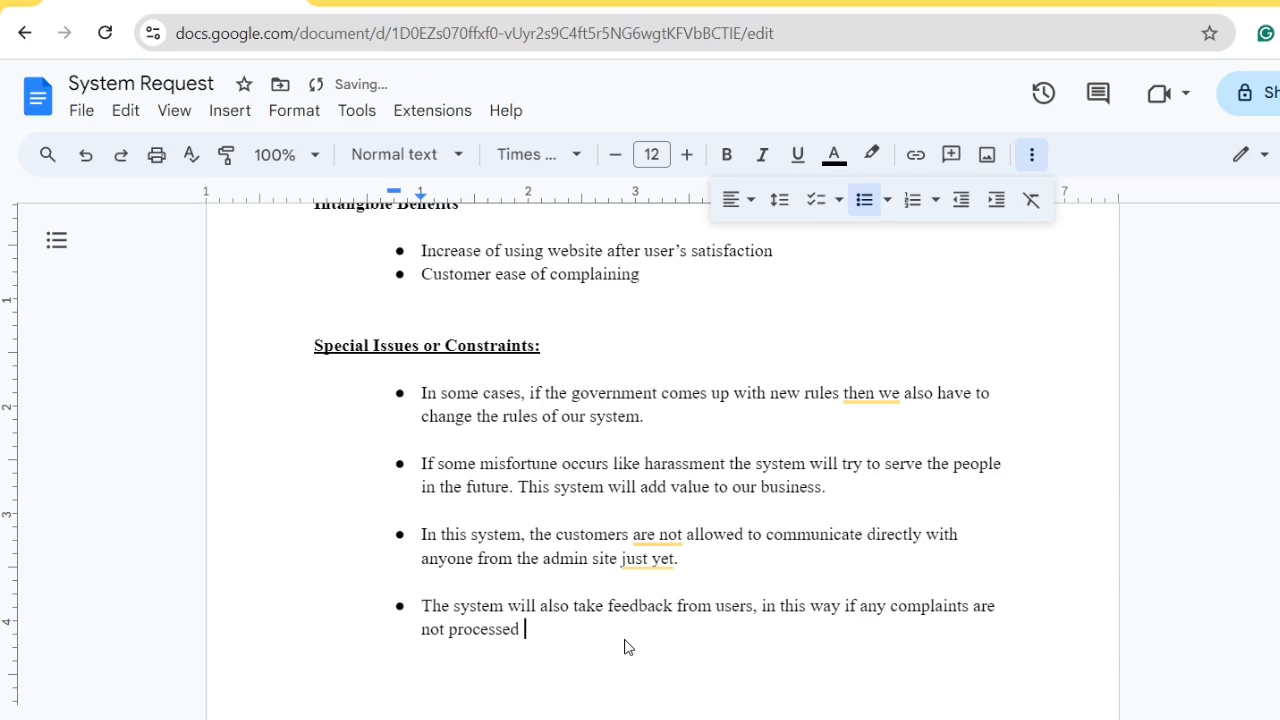
pyautogui.write('the admin people ')
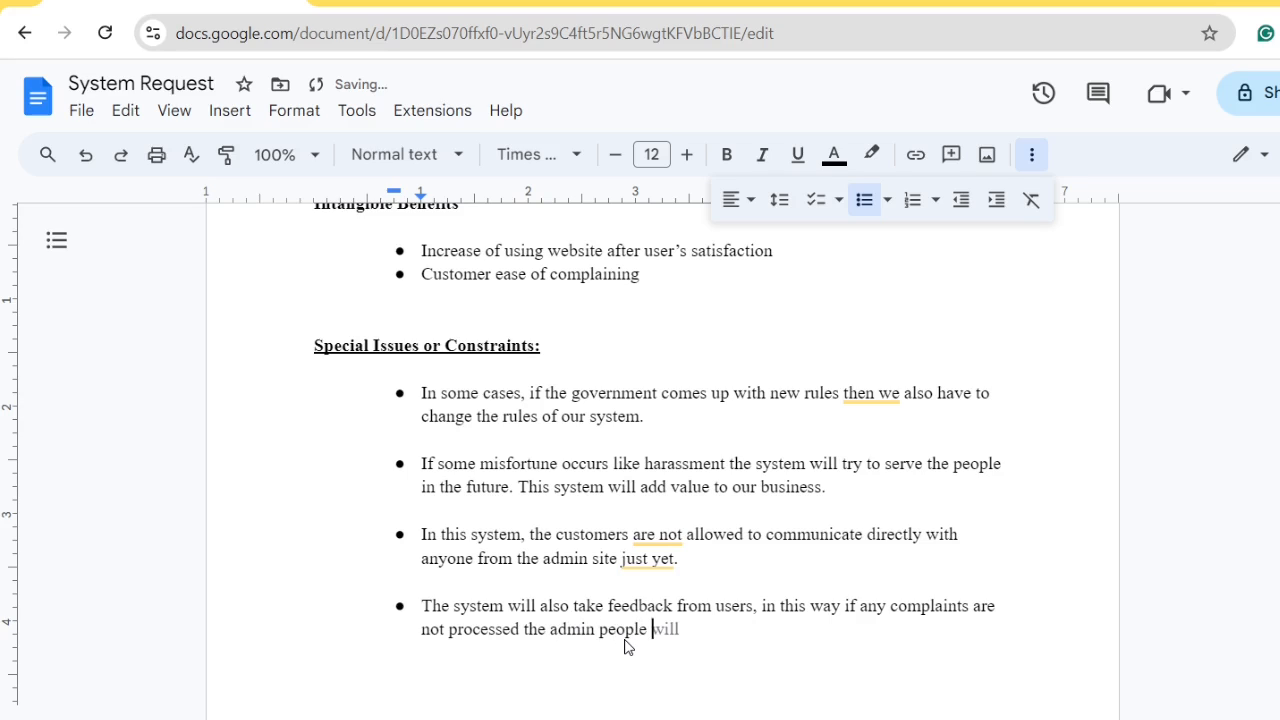
pyautogui.write('will be av')
pyautogui.press('BackSpace')
pyautogui.write('ble to che')
pyautogui.write('ck ')
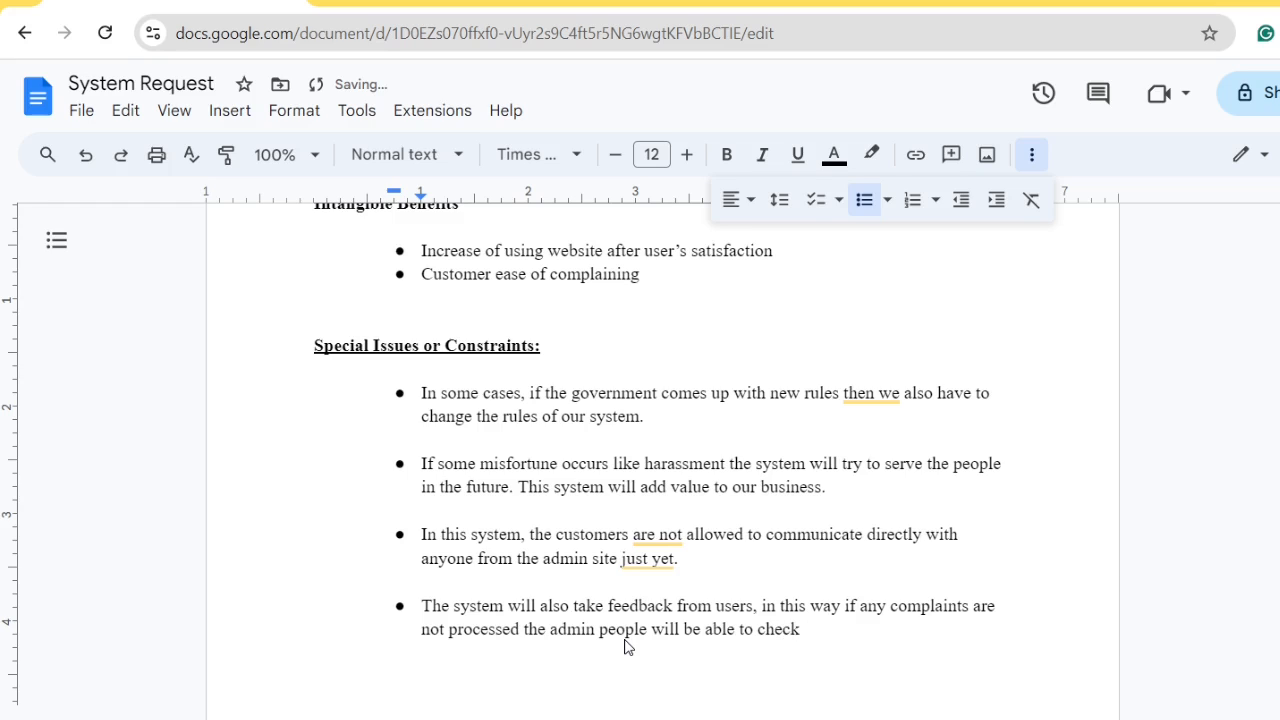
pyautogui.write('it.')
# Review the top of the document, briefly selecting and deselecting the Project Sponsor names
pyautogui.scroll(5, 855, 618)
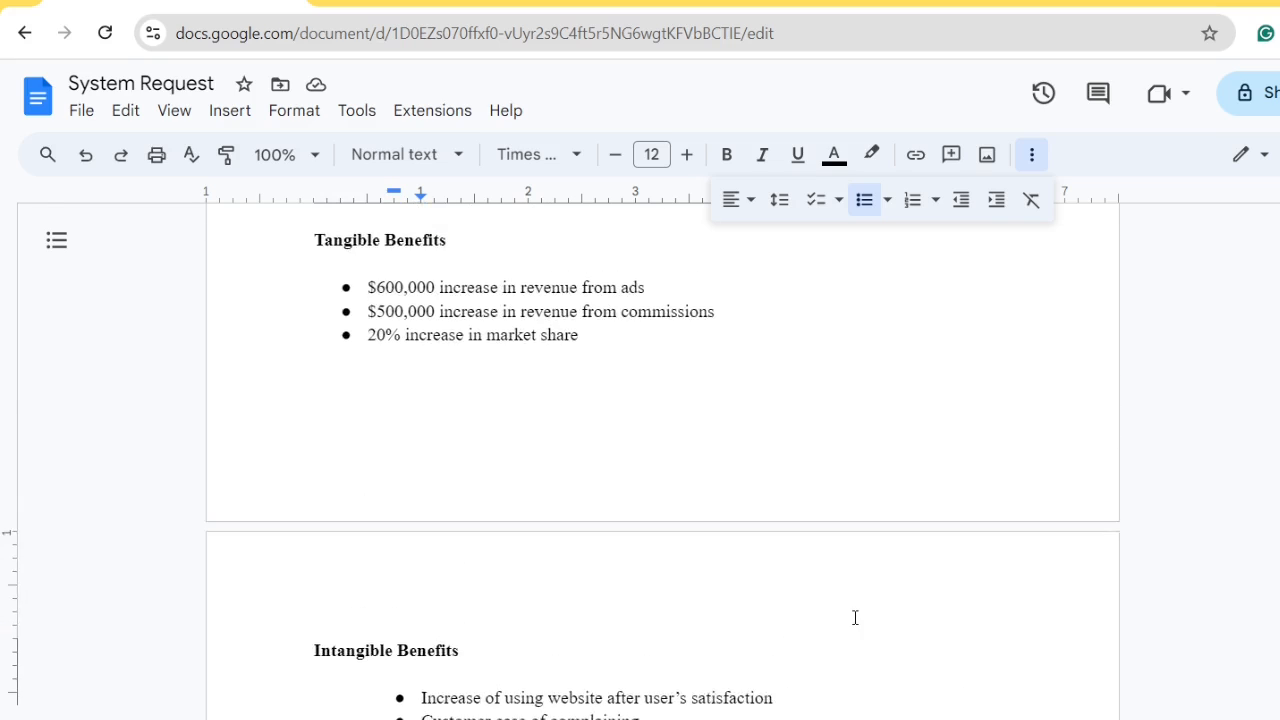
pyautogui.scroll(10, 855, 618)
pyautogui.scroll(-3, 855, 618)
pyautogui.scroll(3, 855, 618)
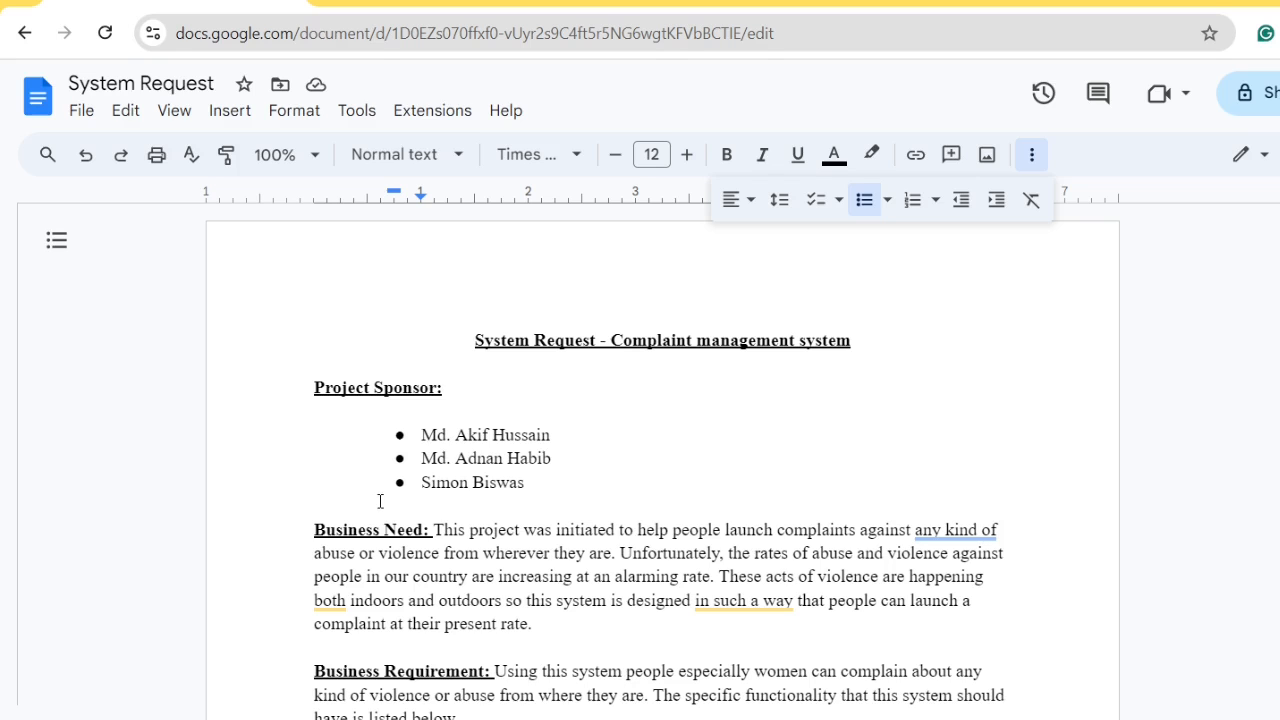
pyautogui.scroll(-2, 380, 501)
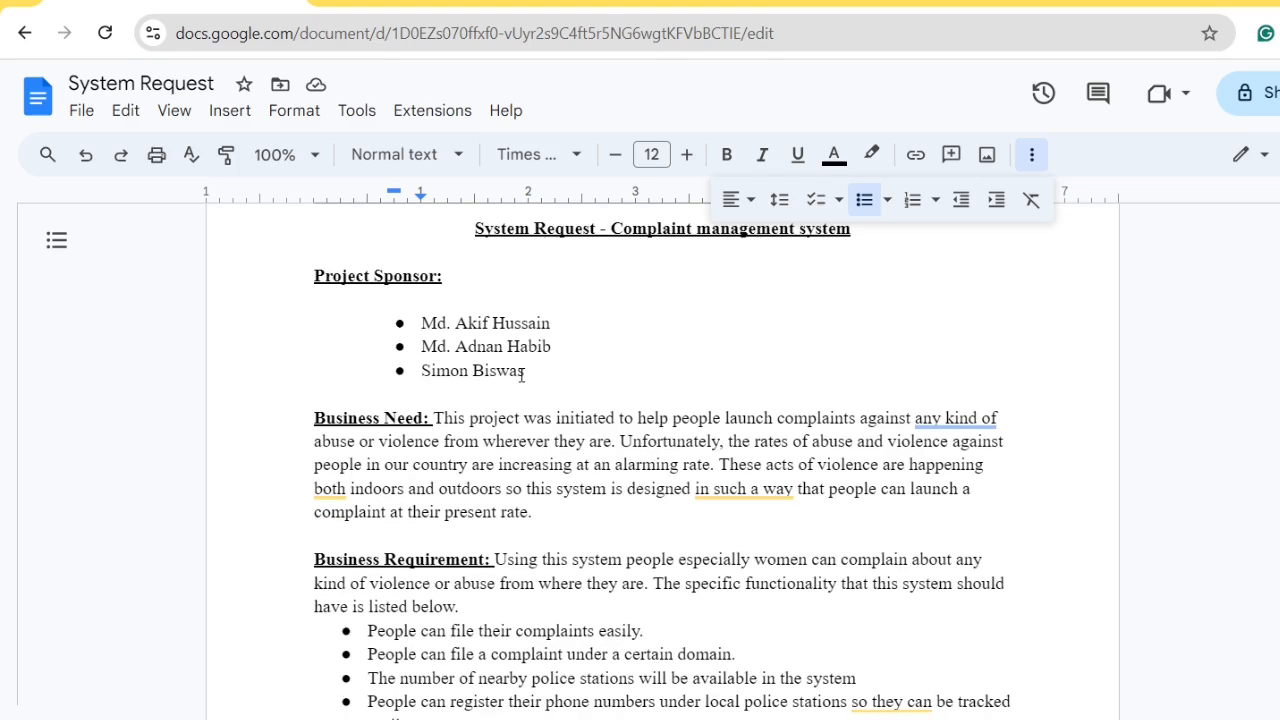
pyautogui.moveTo(524, 372); pyautogui.dragTo(420, 322)
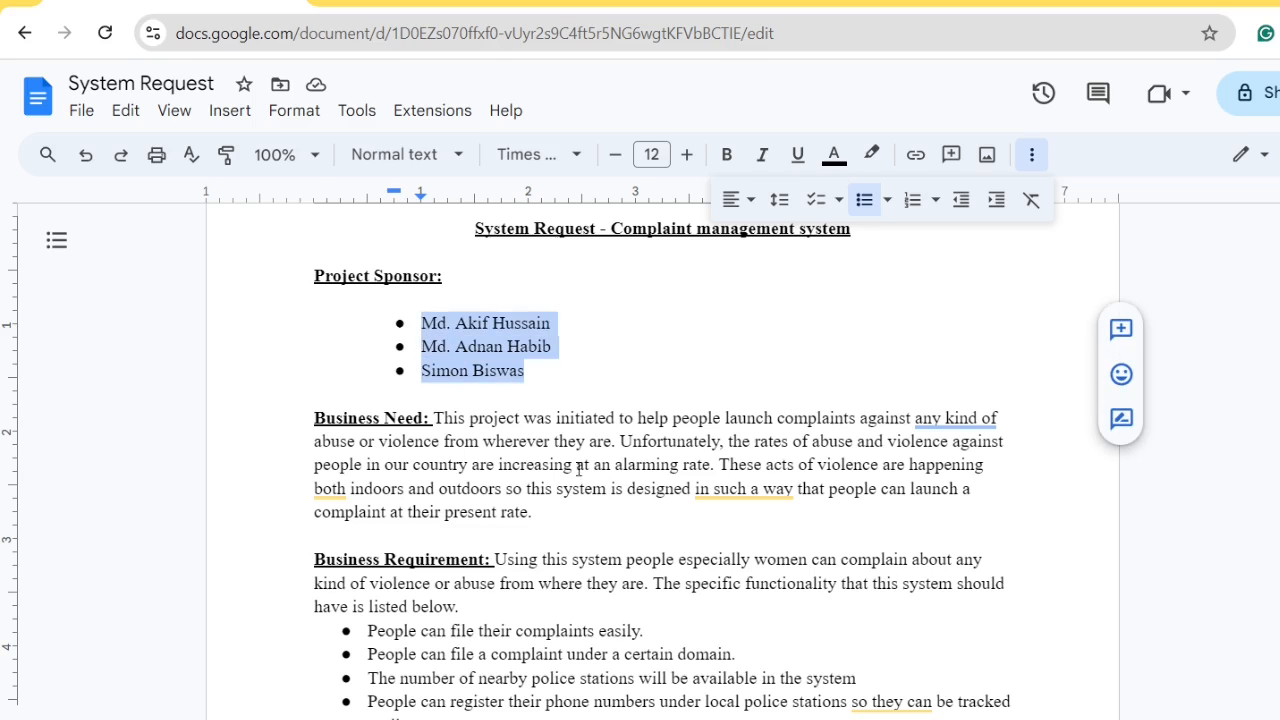
pyautogui.click(607, 488)
pyautogui.scroll(-2, 755, 474)
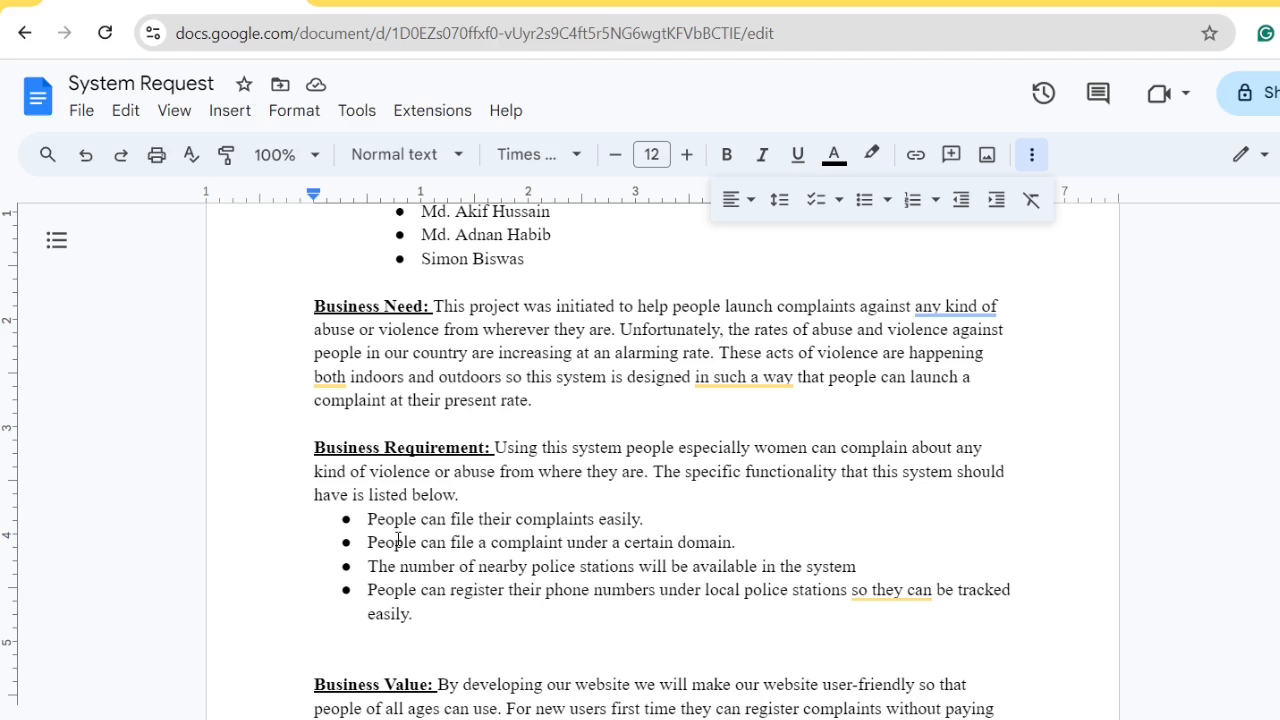
pyautogui.scroll(-5, 398, 540)
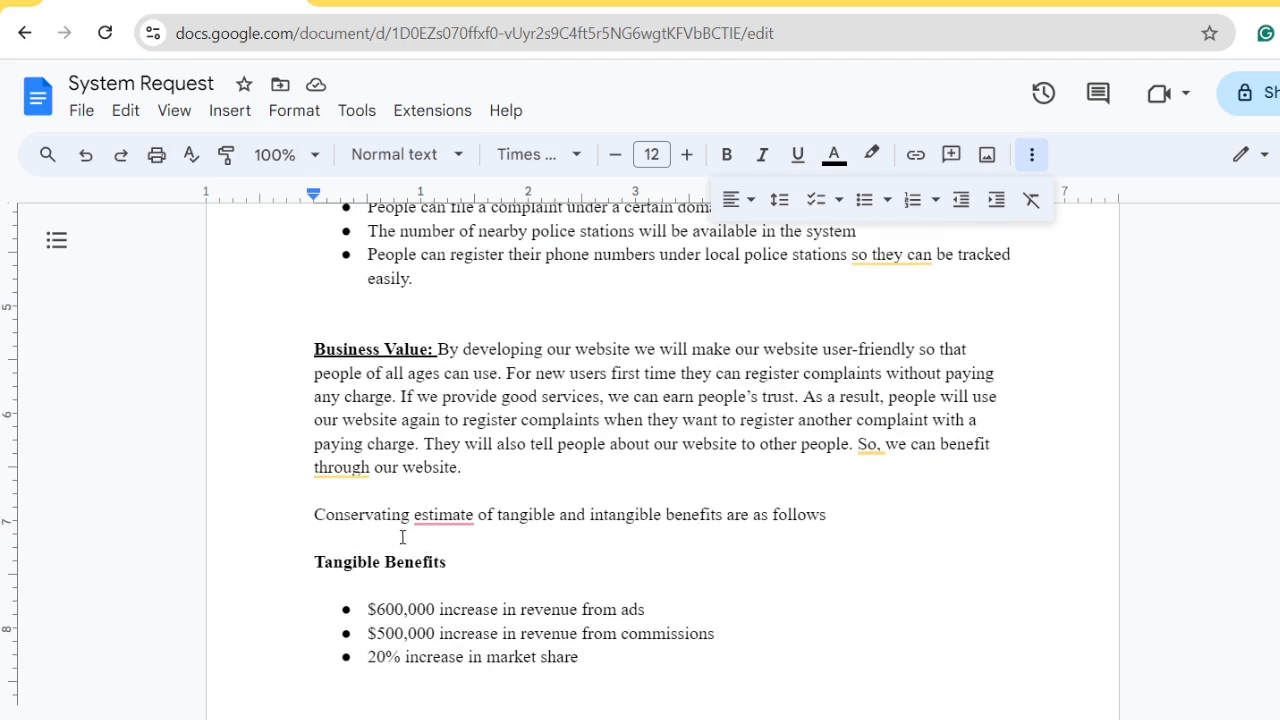
# Change 'estimate' to 'estimates' in the benefits intro, then review the remaining pages
pyautogui.moveTo(420, 518)
pyautogui.click(455, 582)
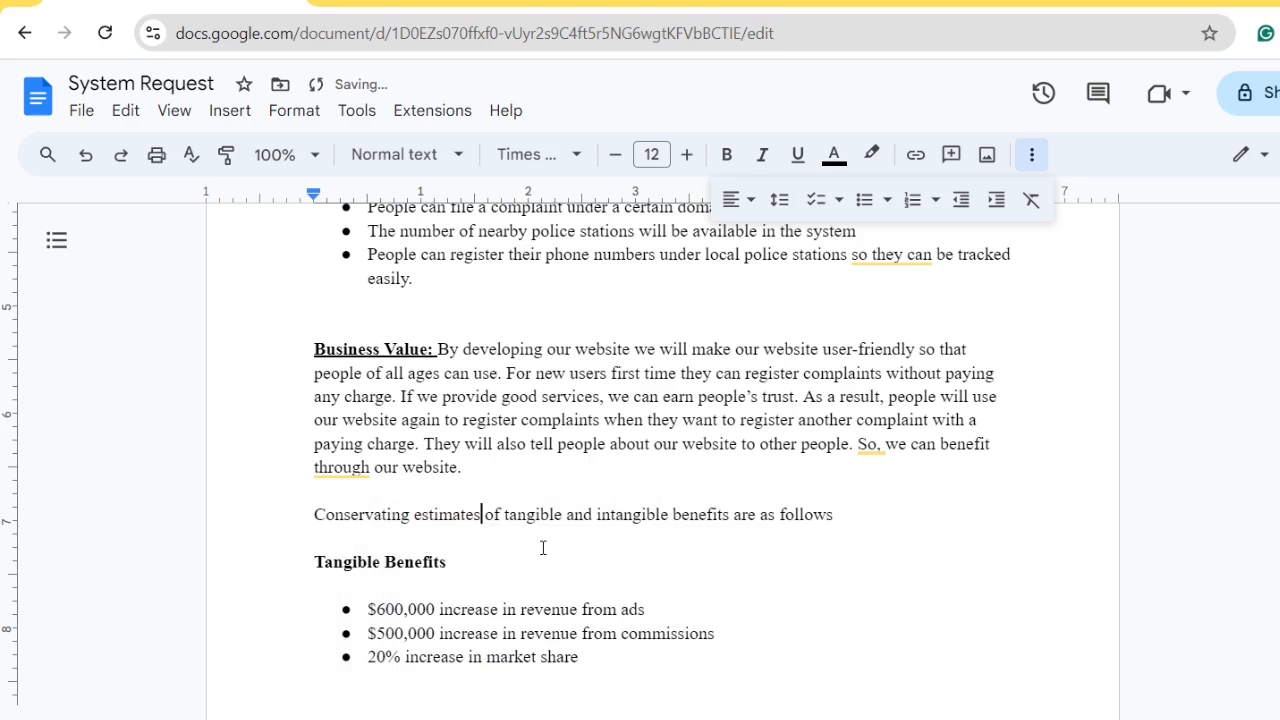
pyautogui.scroll(-5, 639, 566)
pyautogui.scroll(-7, 639, 566)
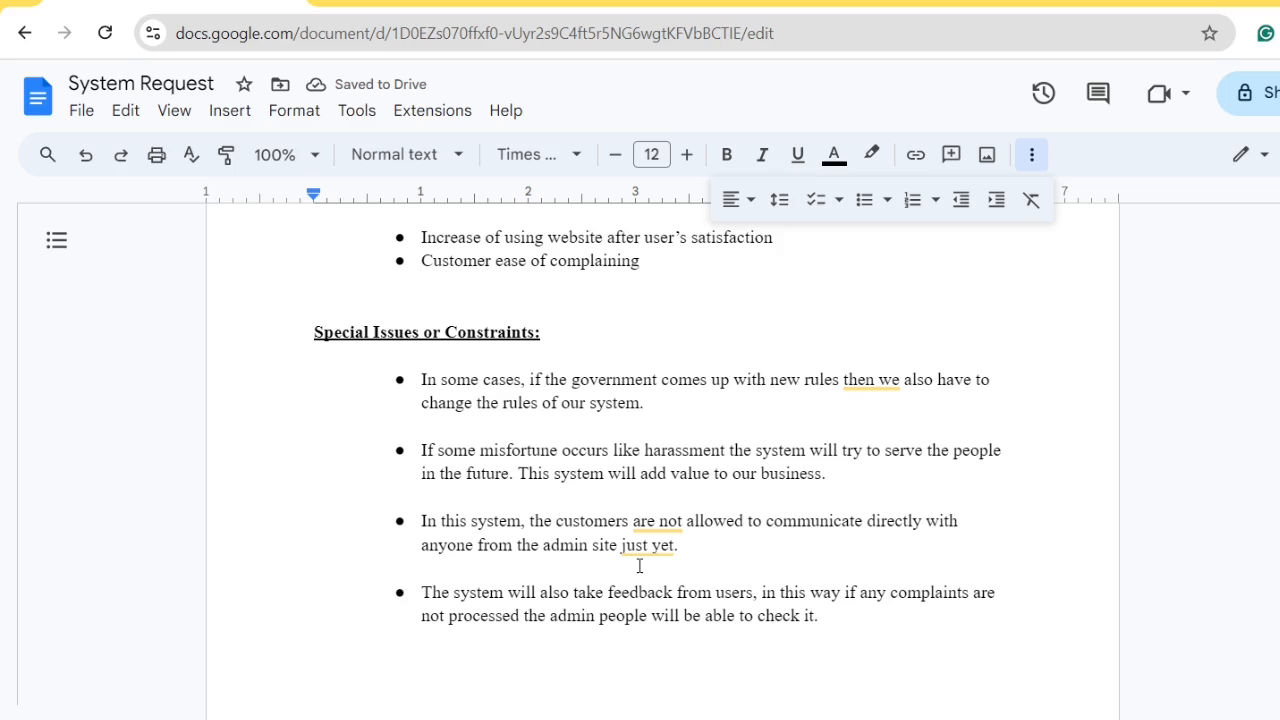
pyautogui.moveTo(1076, 543)
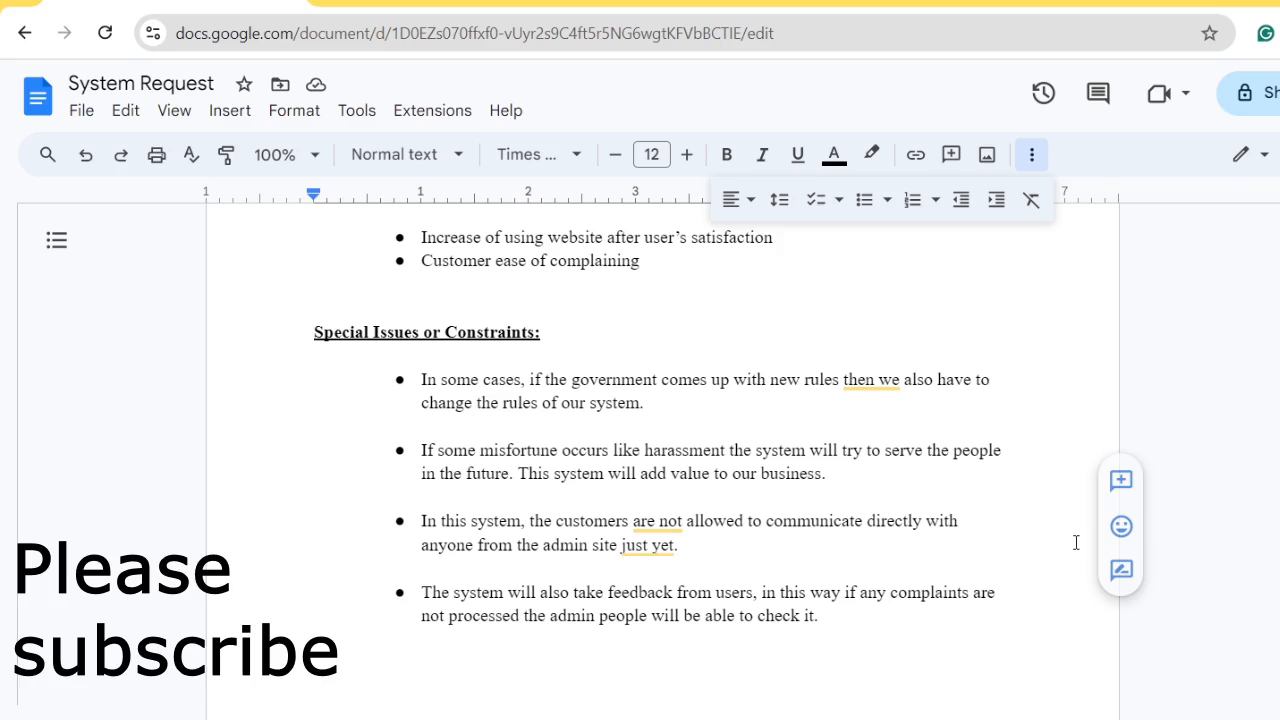
pyautogui.scroll(12, 1076, 543)
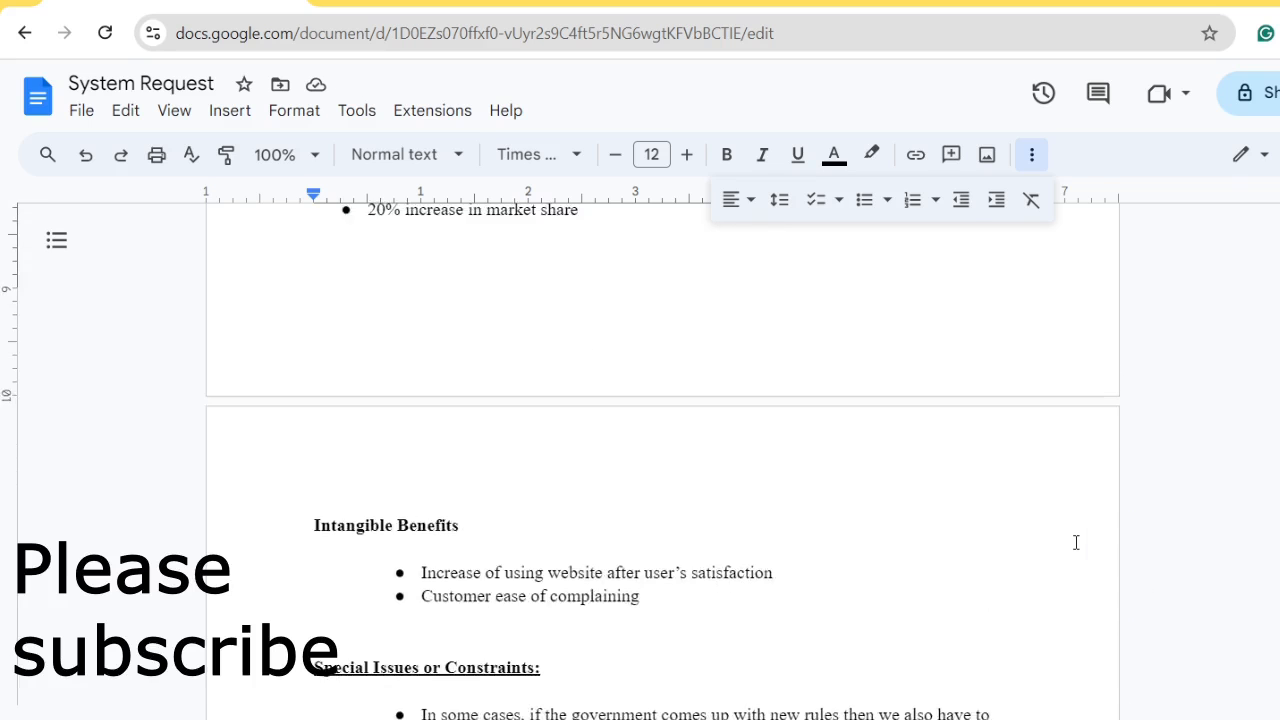